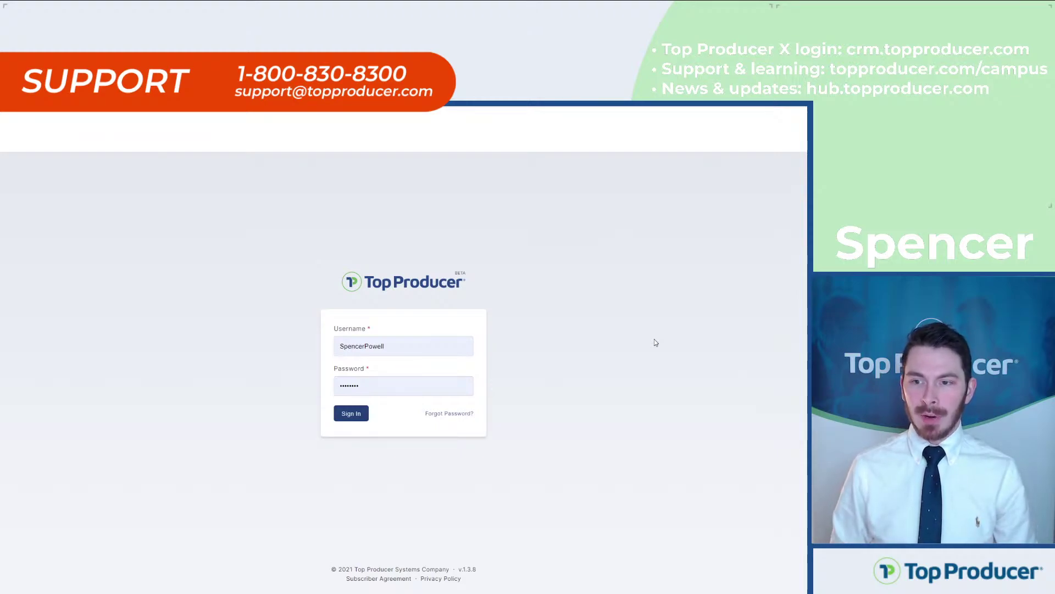
Step: Open the password reset form, close it without resetting, and sign in to the account
left_click(444, 415)
left_click(426, 368)
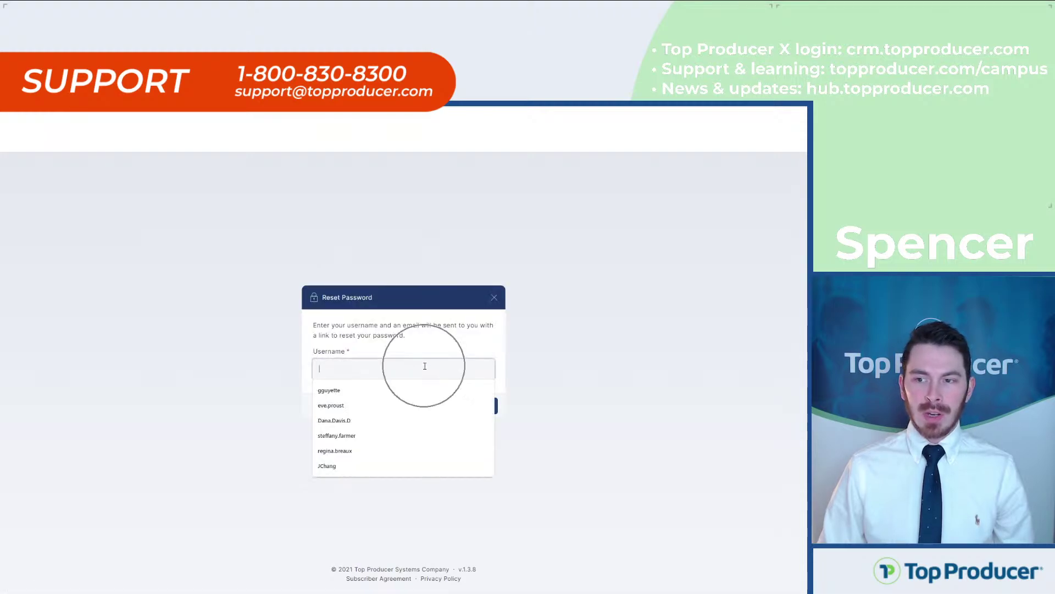
left_click(411, 363)
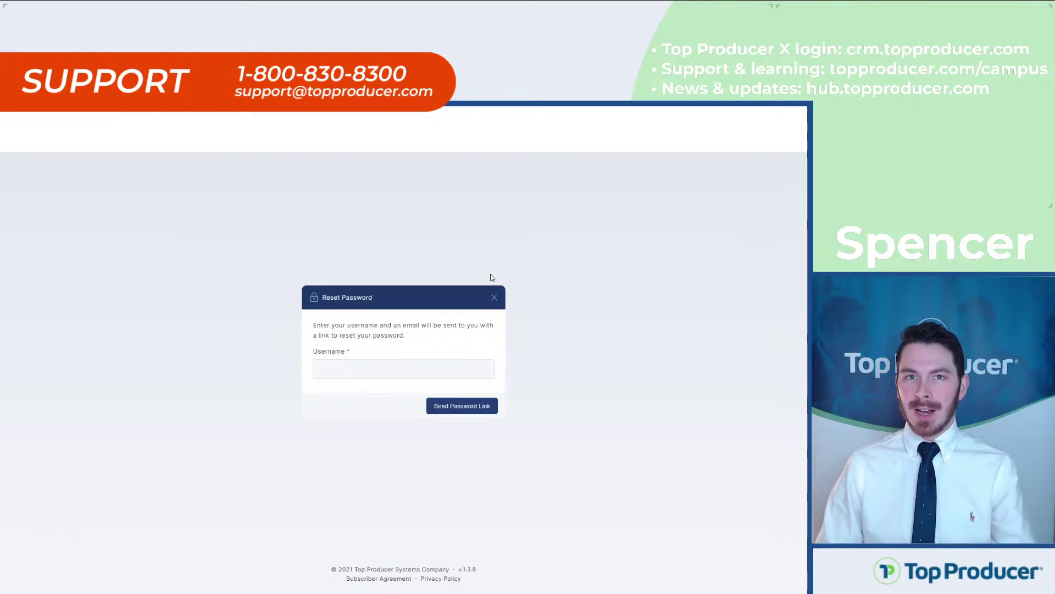
left_click(494, 297)
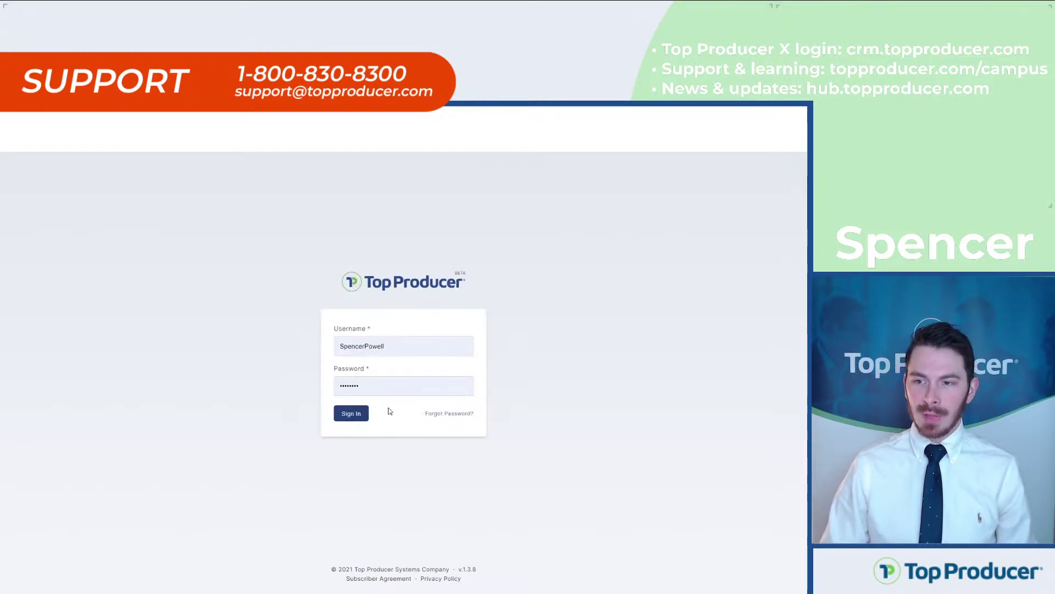
left_click(352, 414)
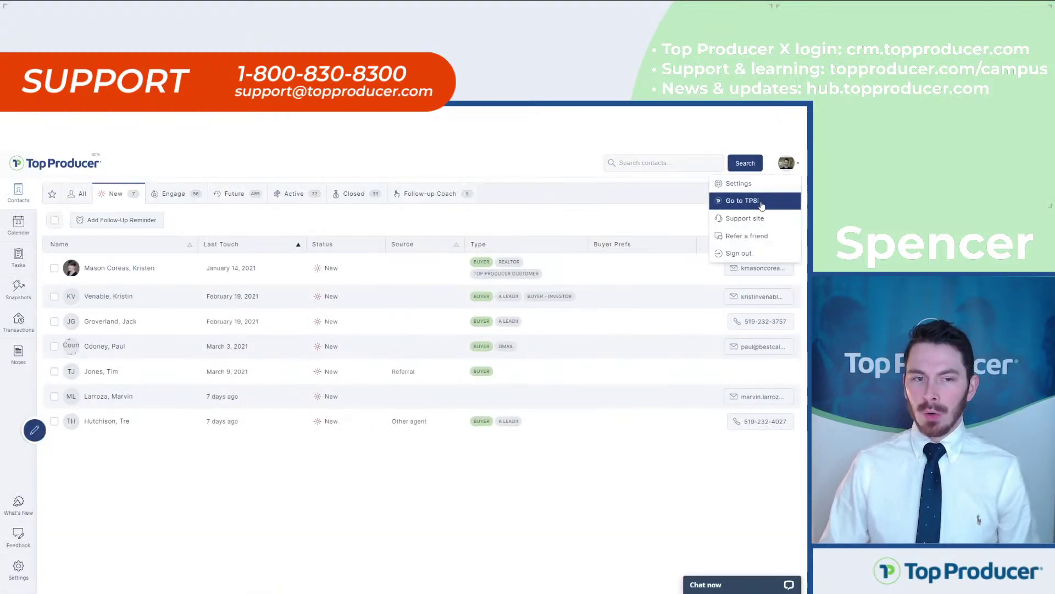
left_click(762, 201)
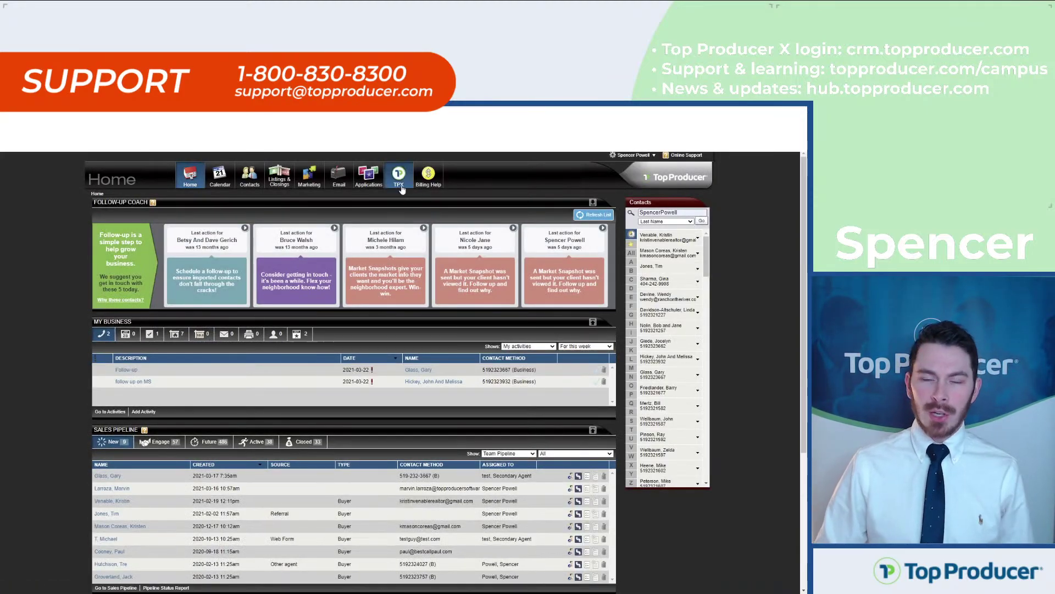
left_click(401, 187)
key("ctrl")
key("ctrl")
key("ctrl")
key("ctrl")
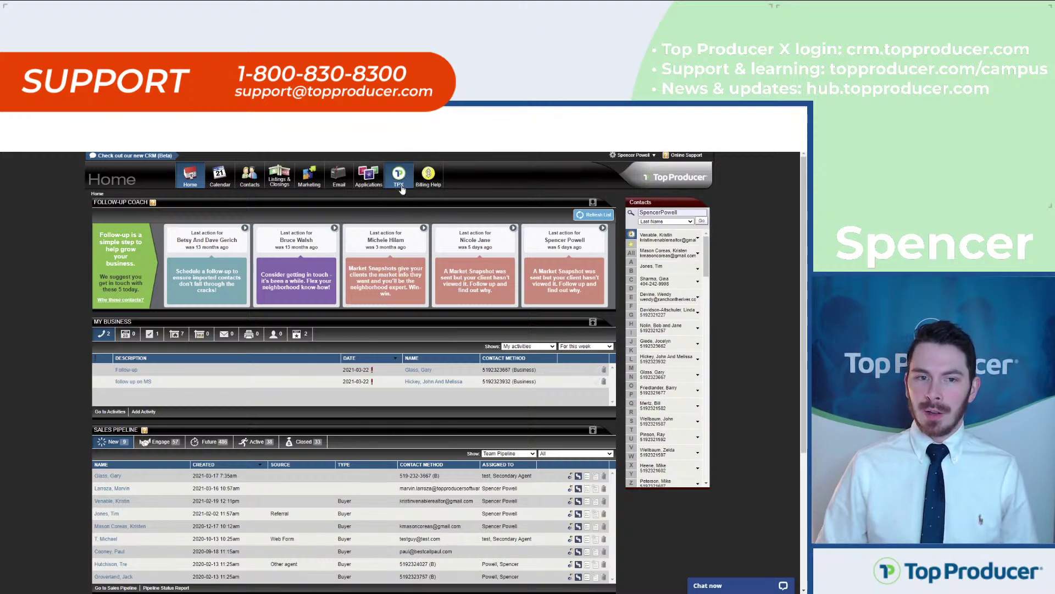
left_click(401, 186)
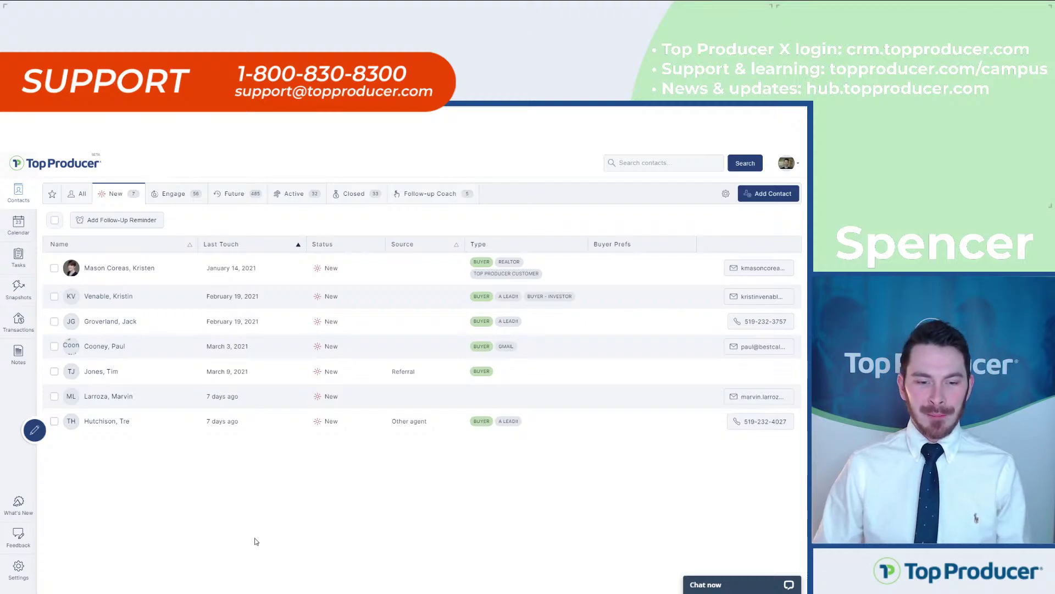
Step: Switch the contact list from the New contacts to the 56 Engage-stage contacts
left_click(136, 206)
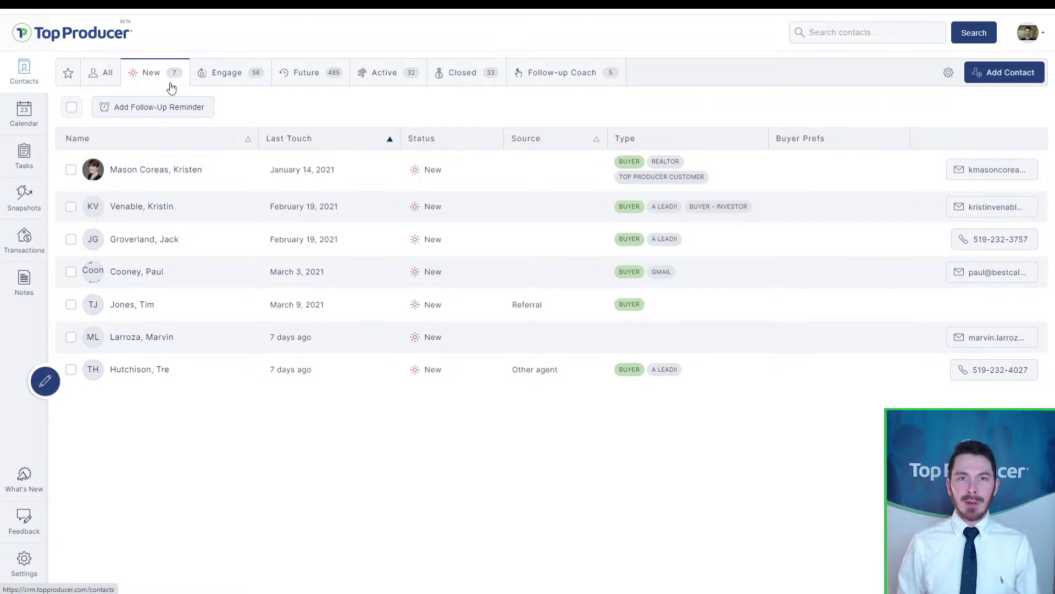
left_click(218, 86)
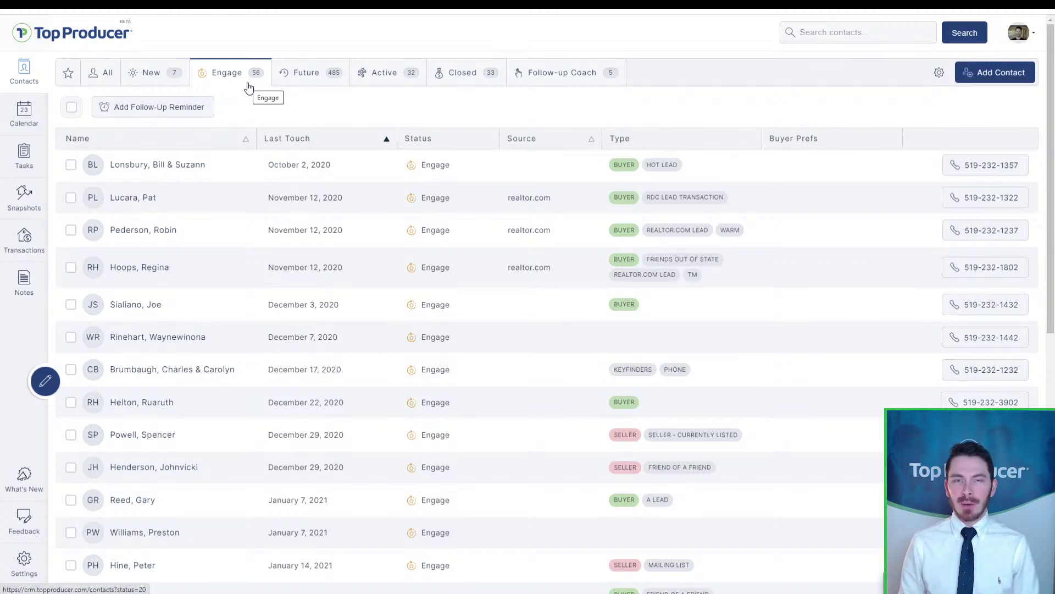
Step: Look through the Future and Active contact lists, ending on the 33 Closed contacts
left_click(342, 72)
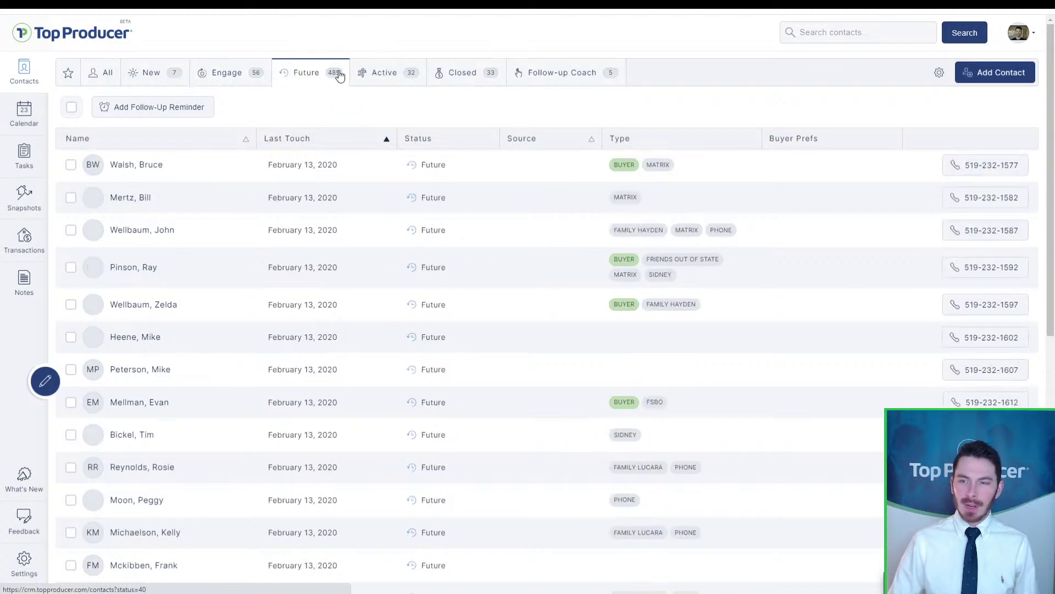
left_click(339, 74)
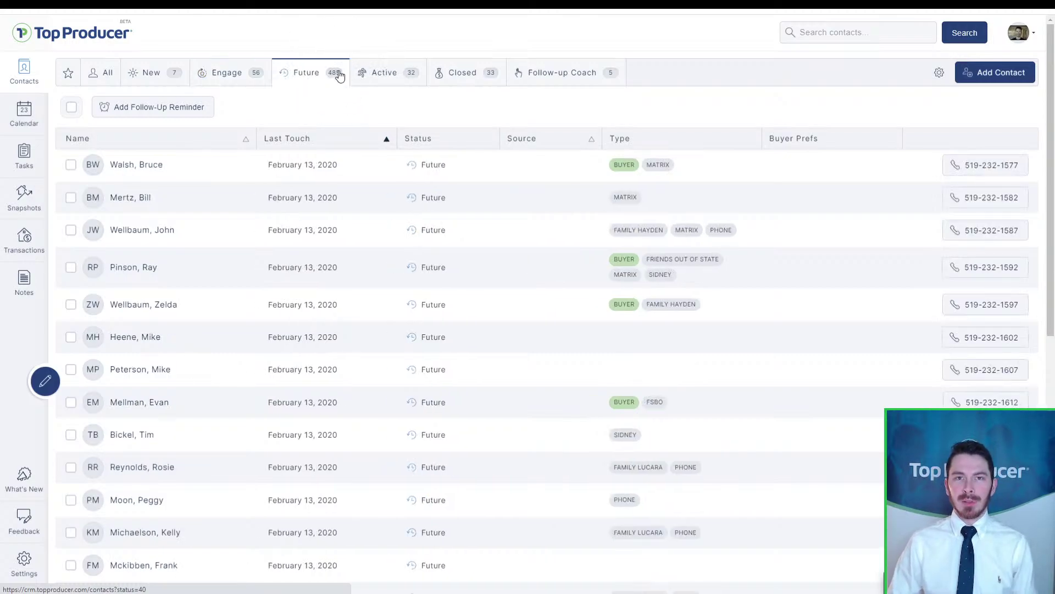
left_click(381, 73)
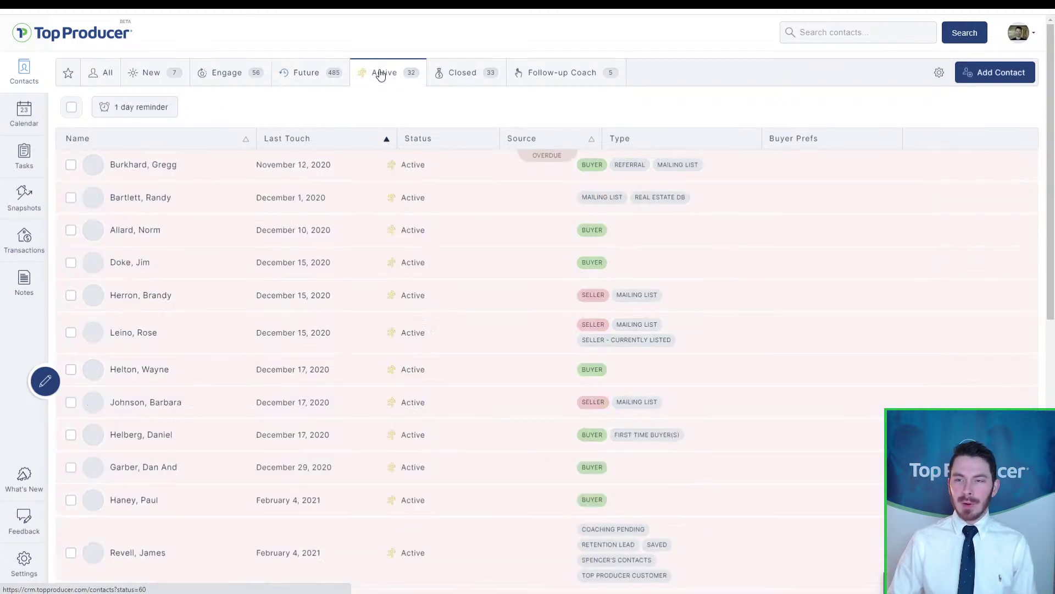
left_click(396, 85)
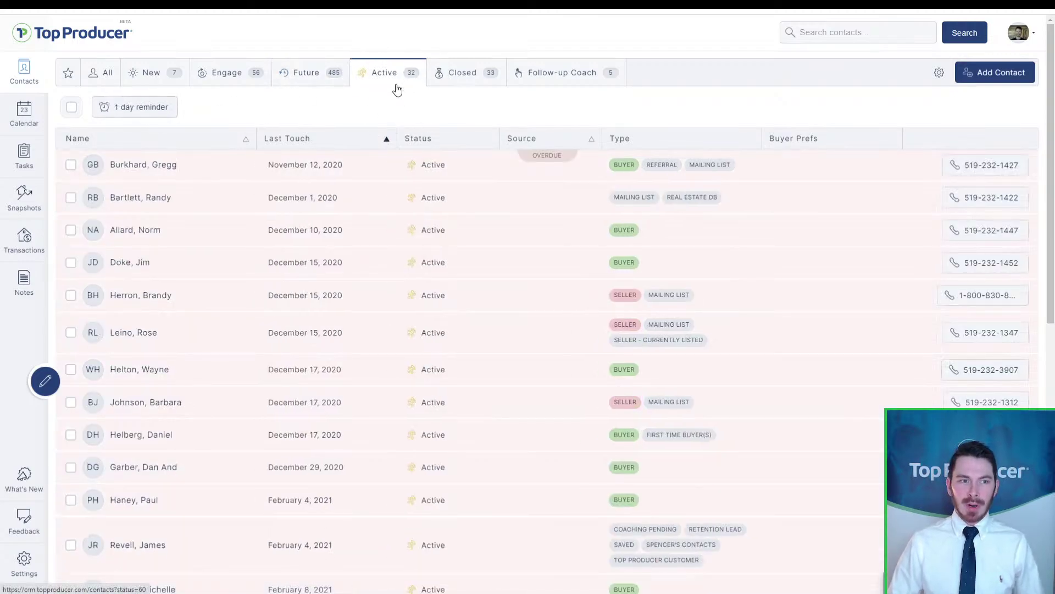
left_click(397, 89)
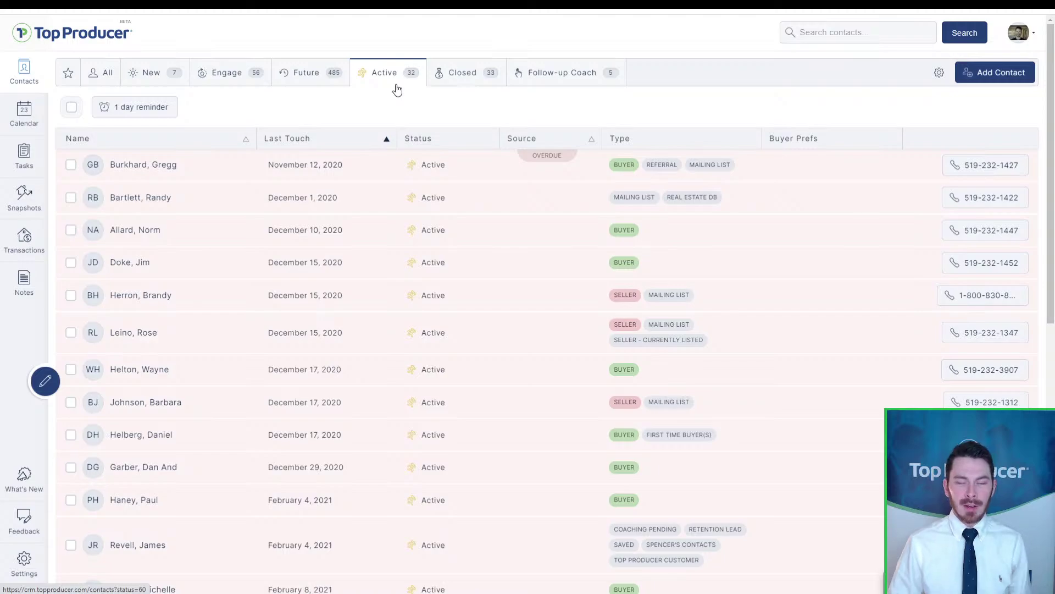
left_click(445, 86)
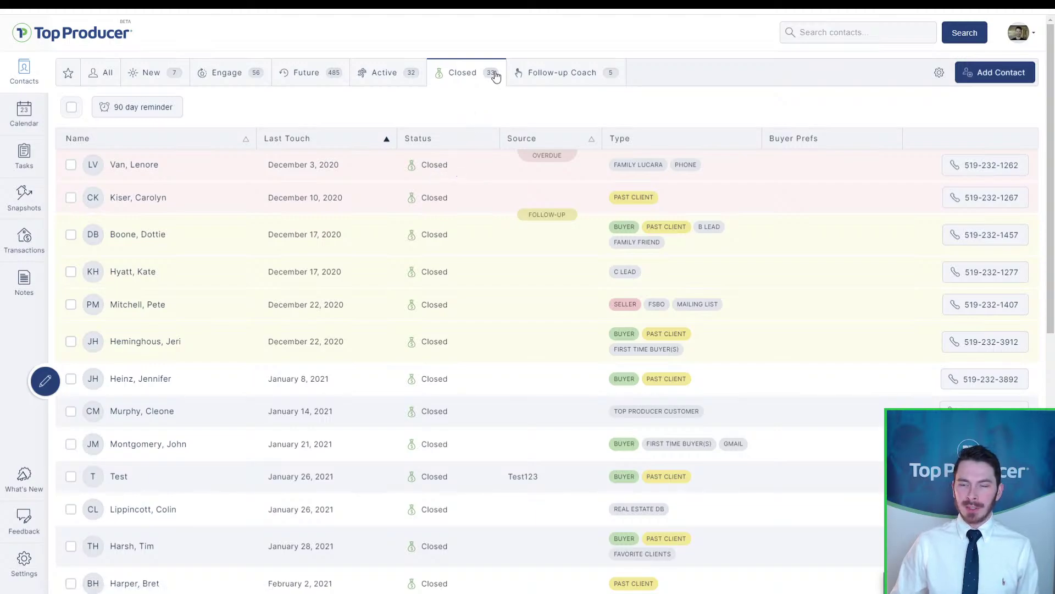
Step: Go from the New and Closed lists to Follow-up Coach's five suggested contacts for today
left_click(140, 75)
left_click(433, 75)
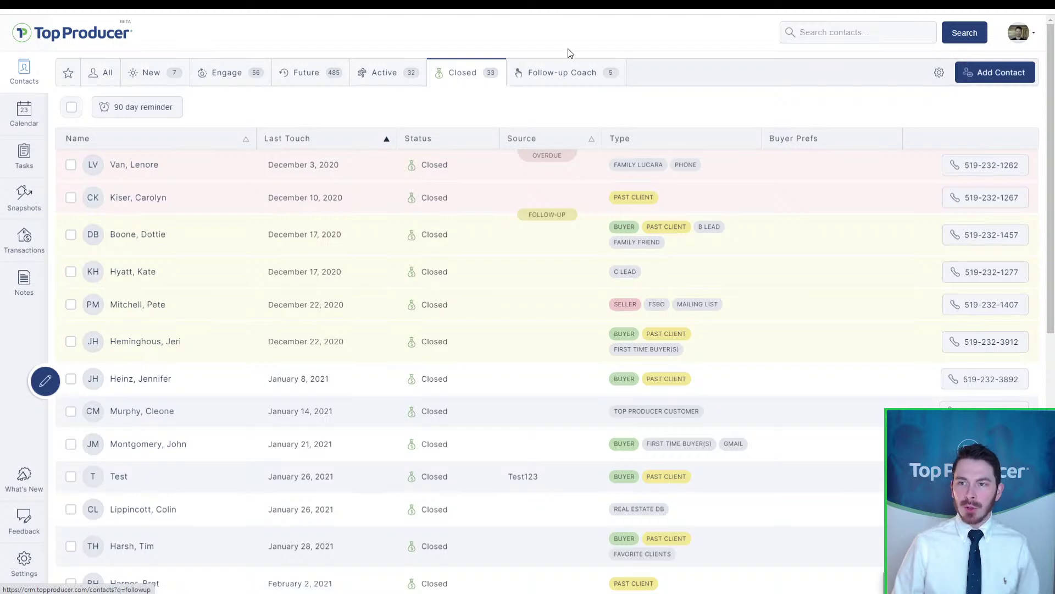
left_click(566, 77)
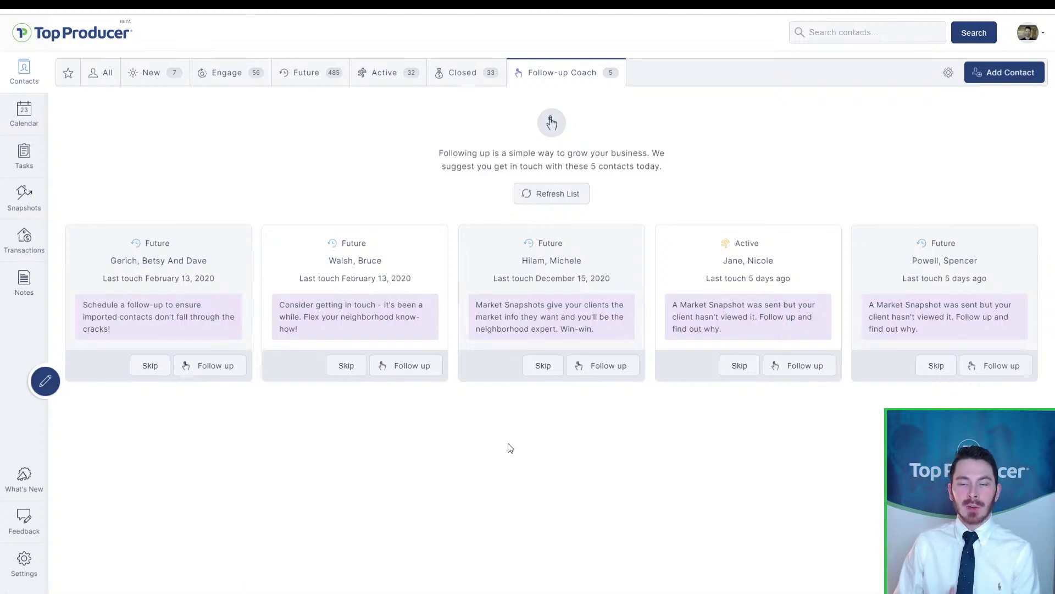
Step: Revisit the New contacts and Follow-up Coach, then go to Settings' My Information profile
left_click(185, 308)
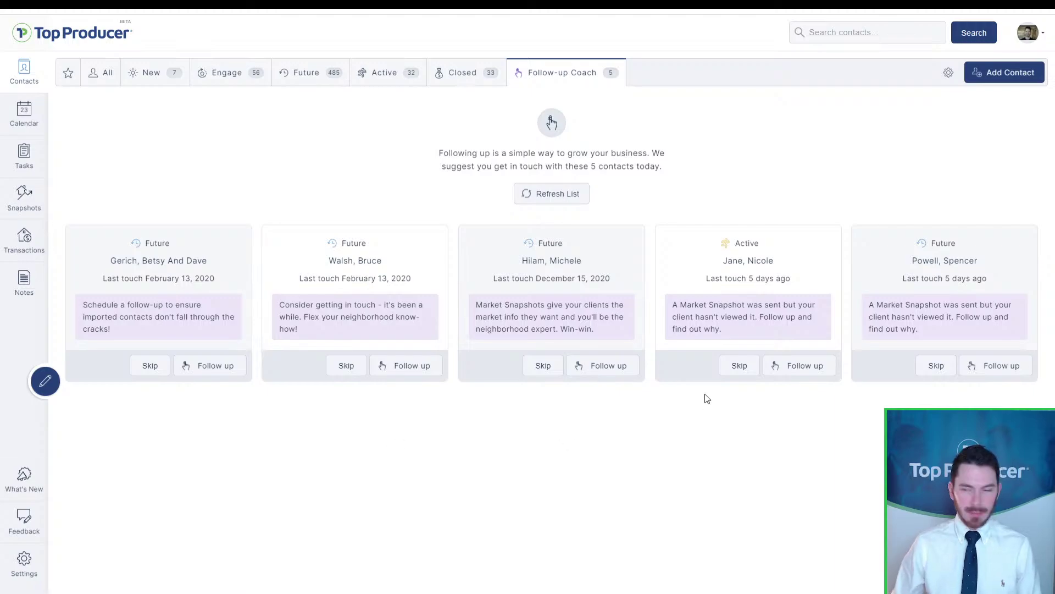
left_click(136, 70)
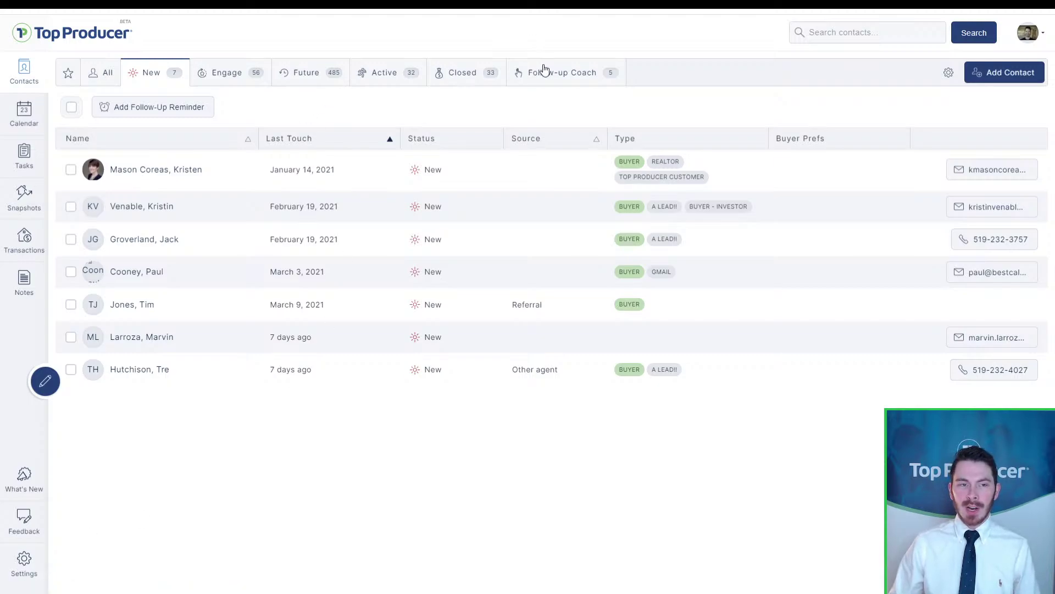
left_click(545, 71)
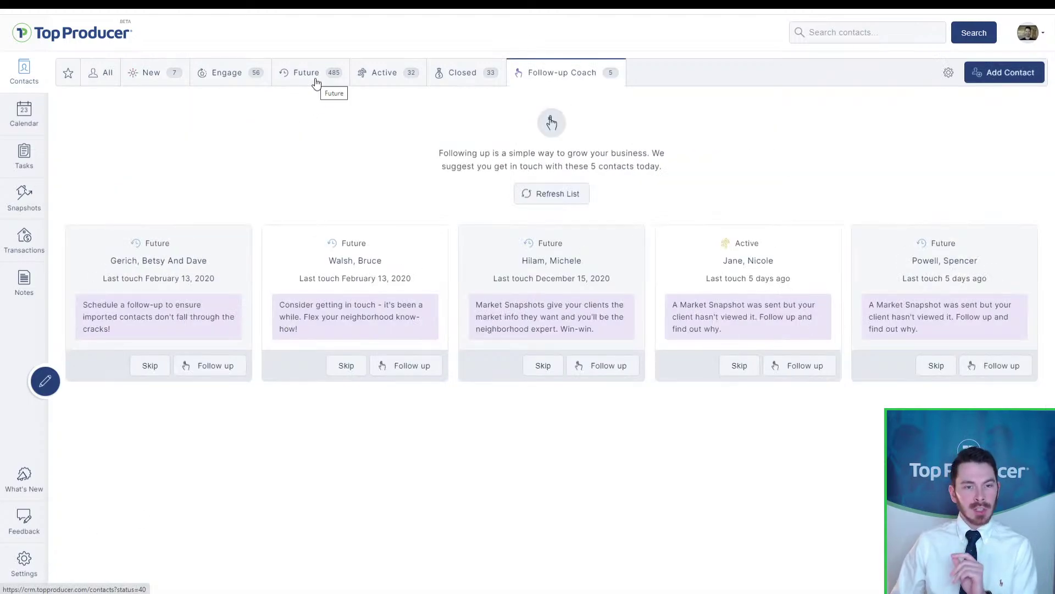
left_click(27, 567)
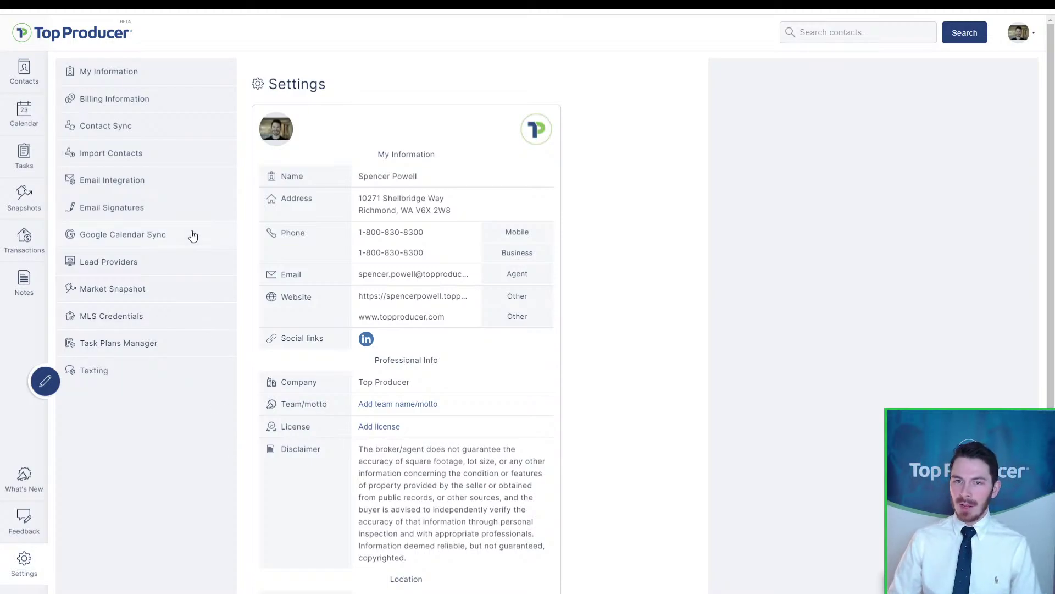
left_click(25, 555)
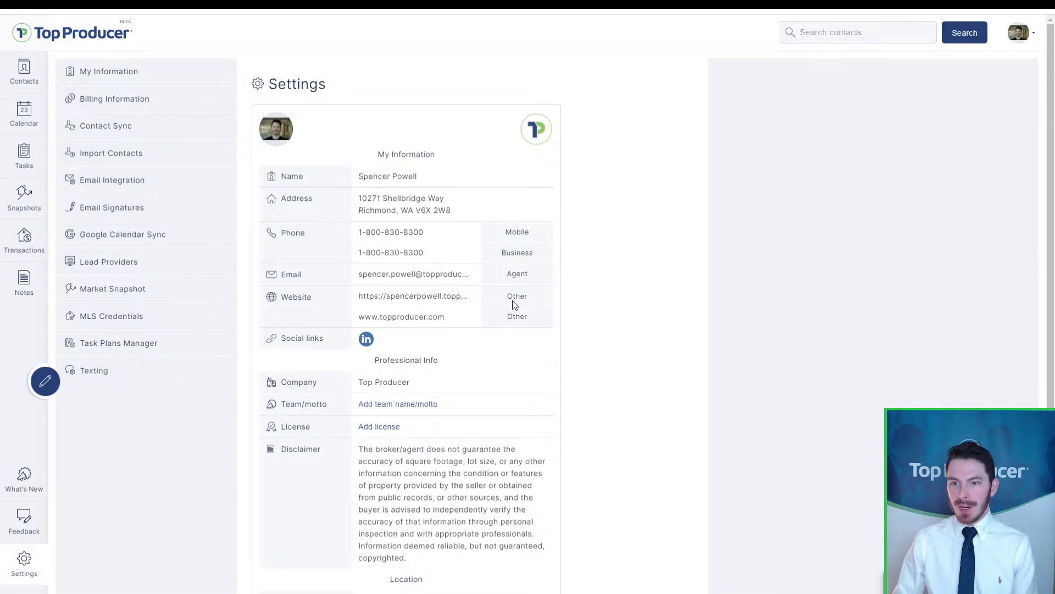
scroll(514, 302, "down", 2)
scroll(308, 174, "up", 2)
key("ctrl")
key("ctrl")
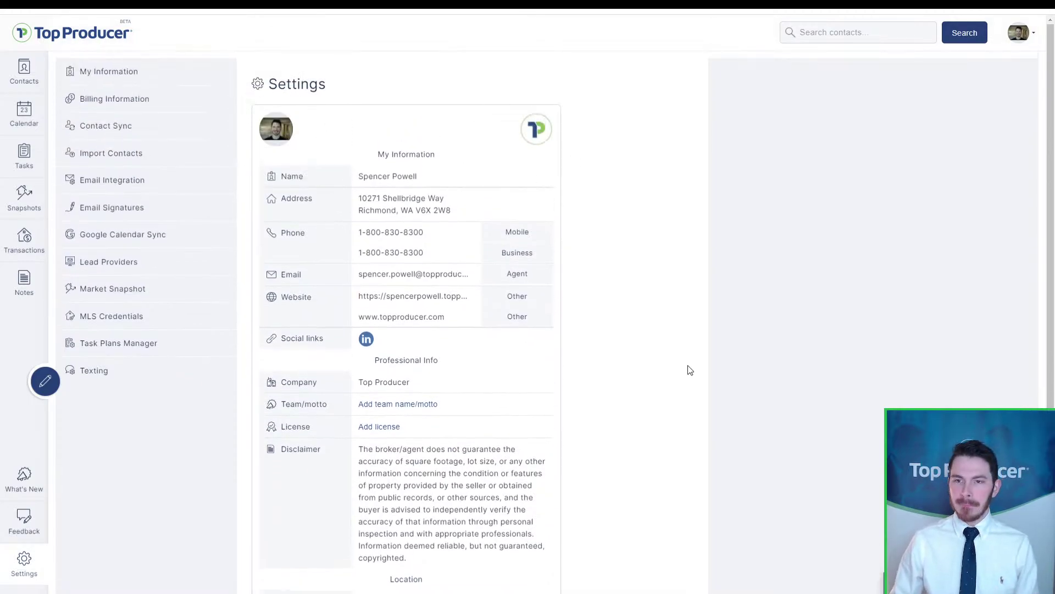
scroll(690, 370, "down", 2)
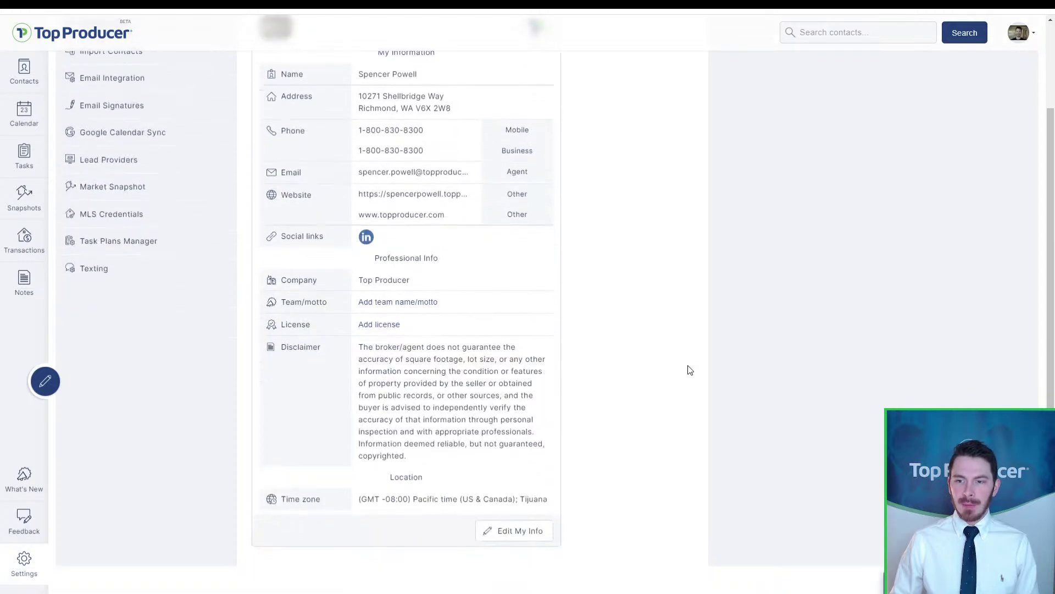
key("ctrl")
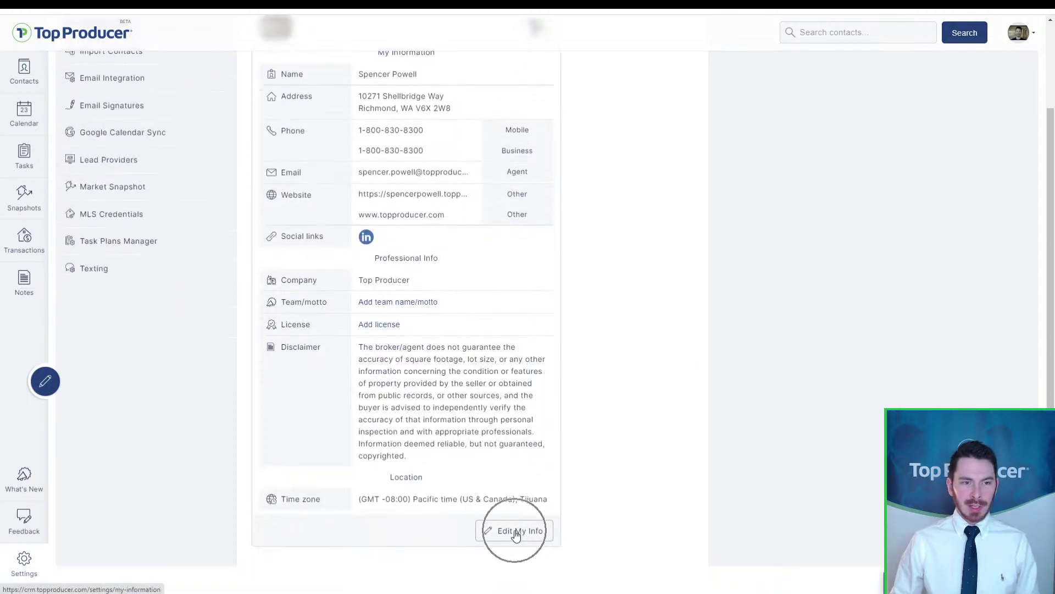
left_click(516, 531)
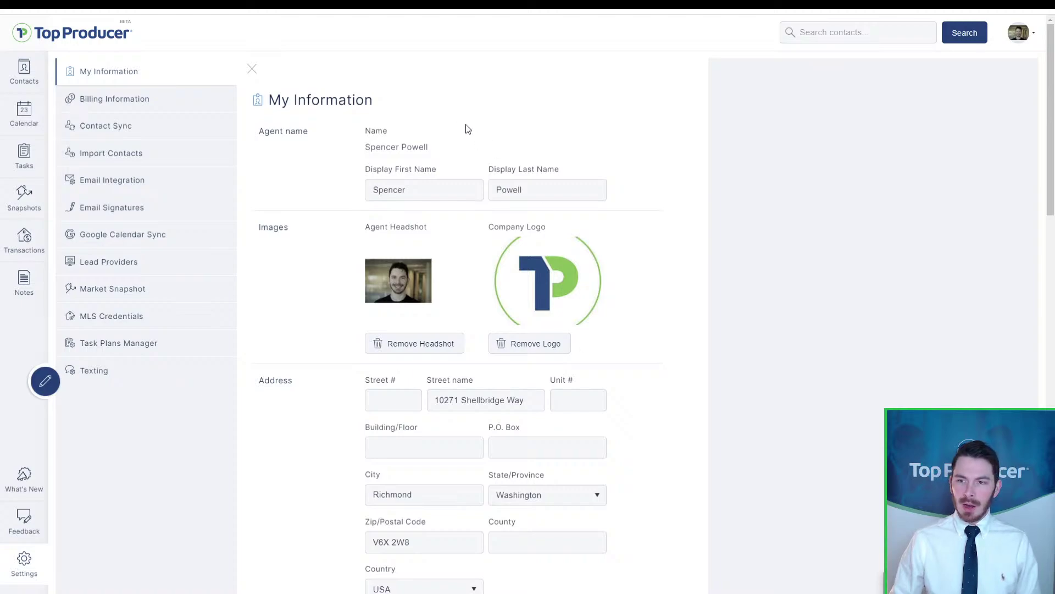
key("ctrl")
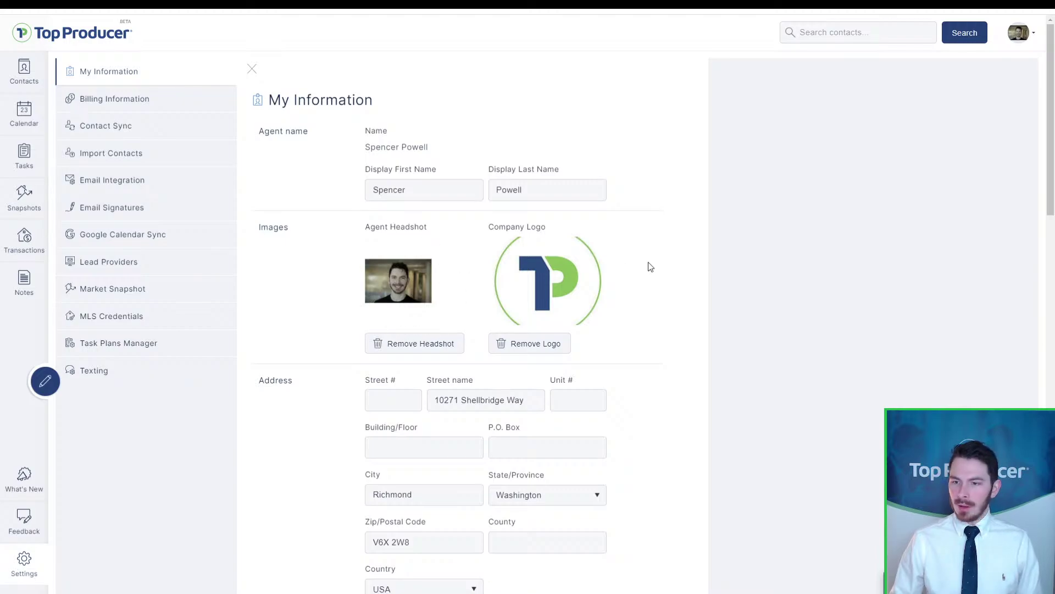
scroll(640, 273, "down", 2)
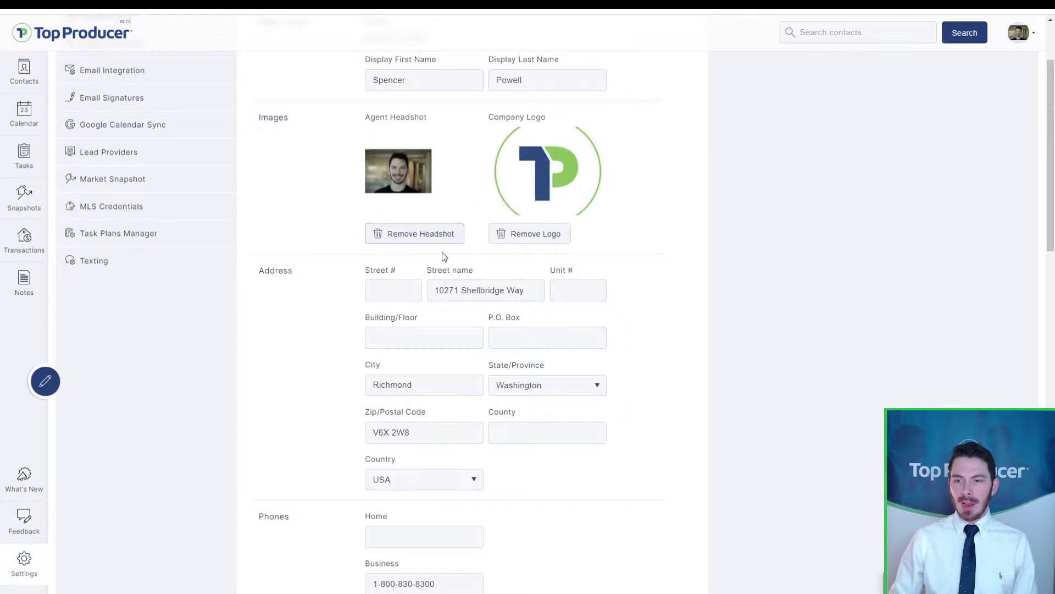
scroll(490, 382, "down", 18)
left_click(660, 550)
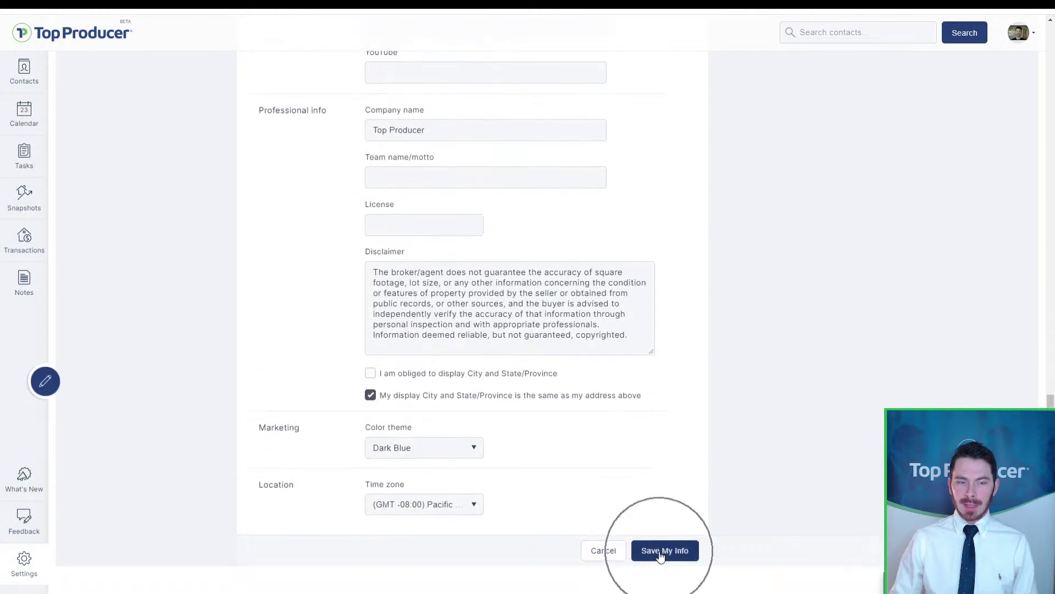
scroll(637, 554, "up", 7)
scroll(466, 330, "up", 7)
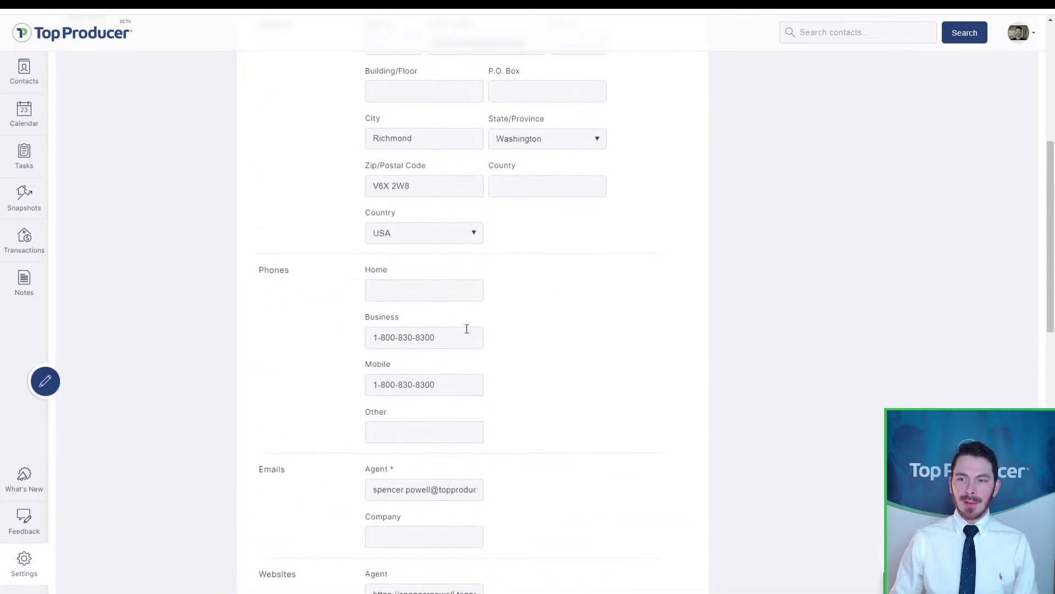
scroll(466, 332, "up", 7)
left_click(500, 255)
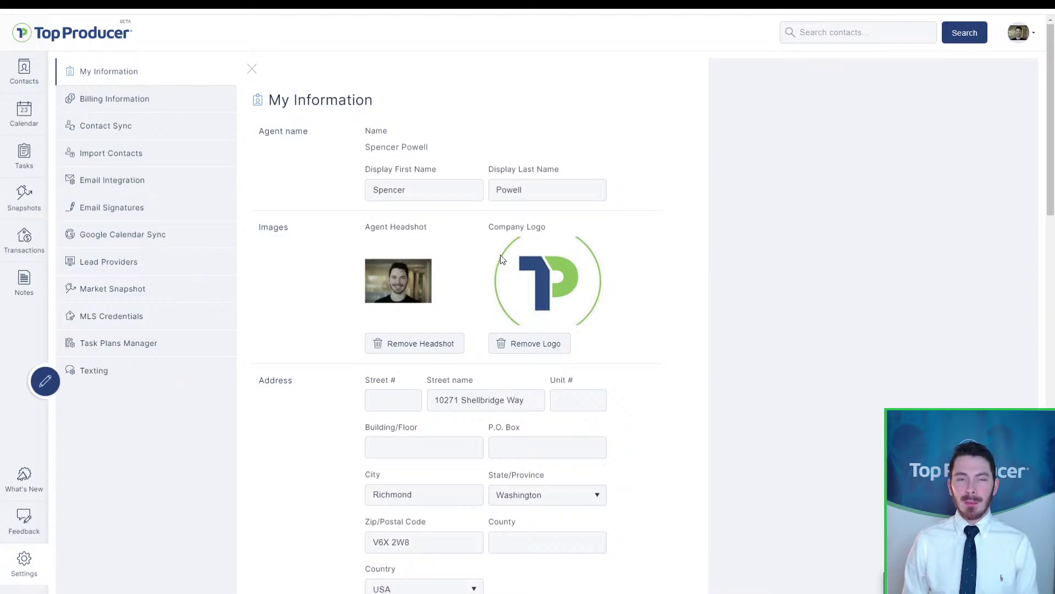
left_click(402, 266)
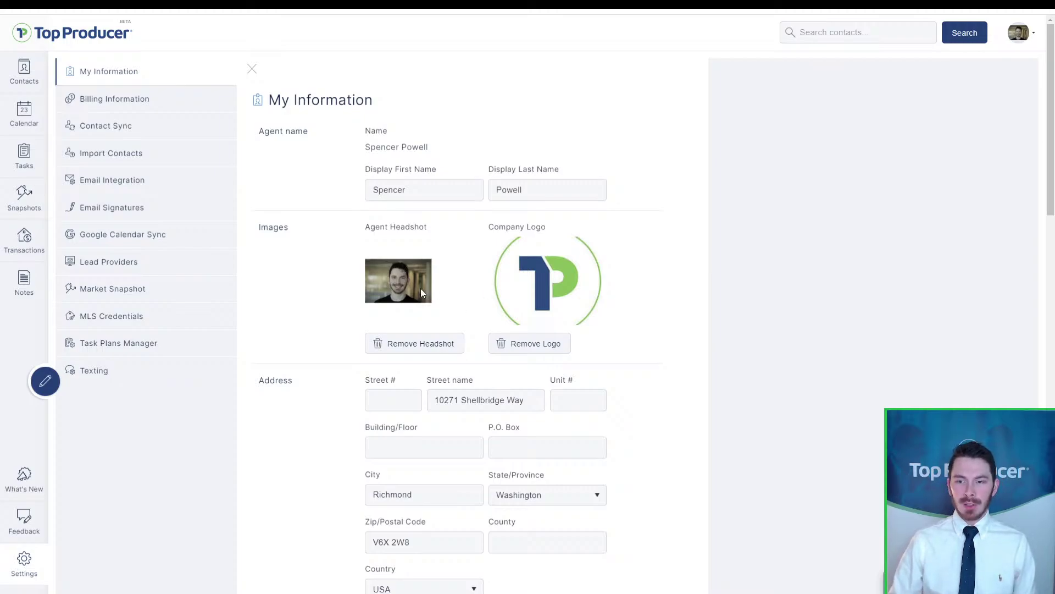
scroll(584, 495, "down", 20)
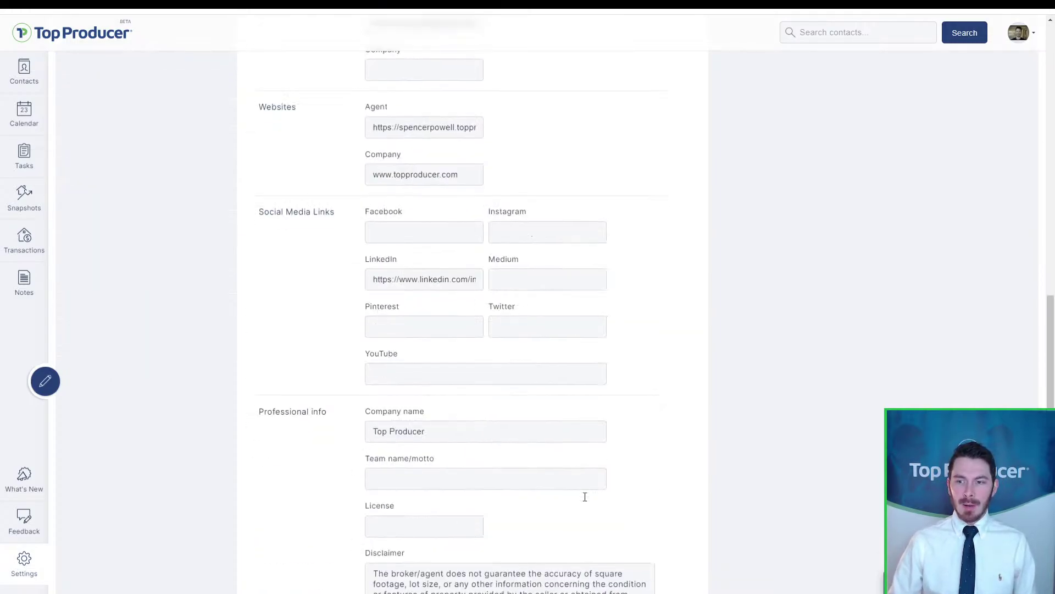
scroll(627, 558, "up", 20)
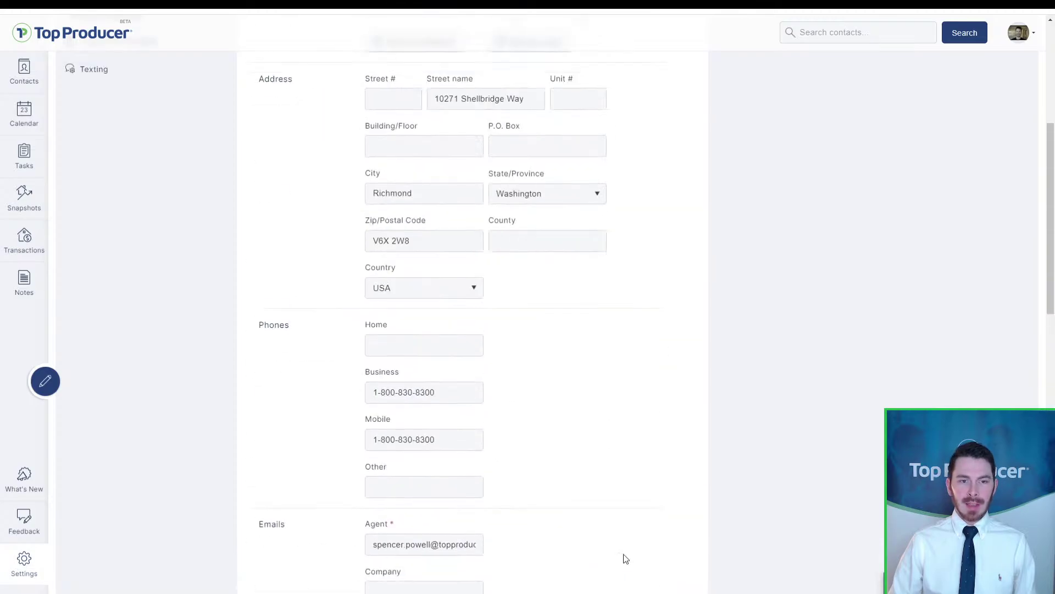
scroll(466, 425, "down", 5)
scroll(465, 422, "down", 7)
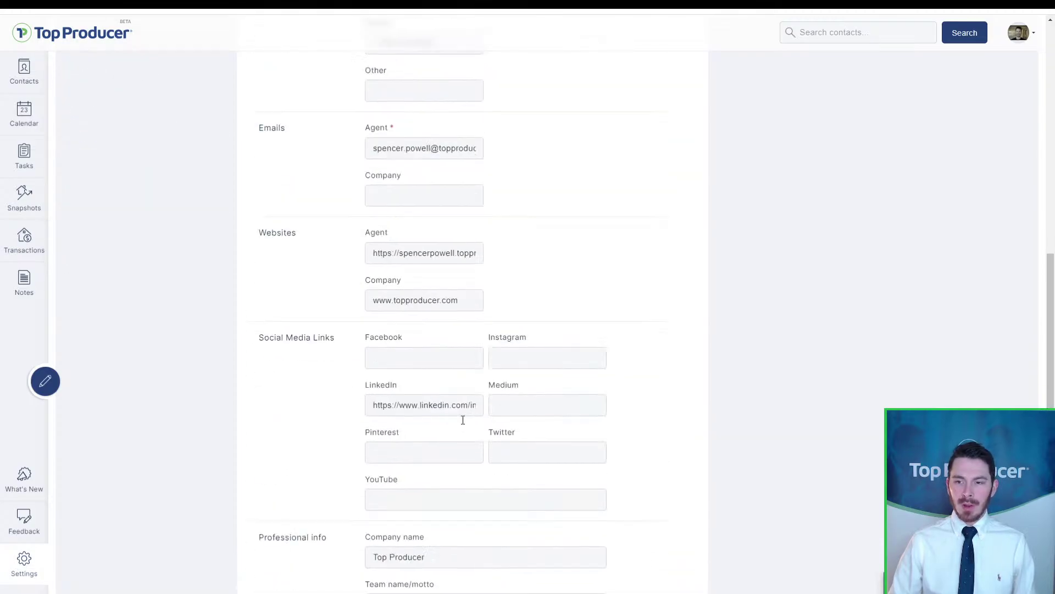
scroll(455, 422, "up", 2)
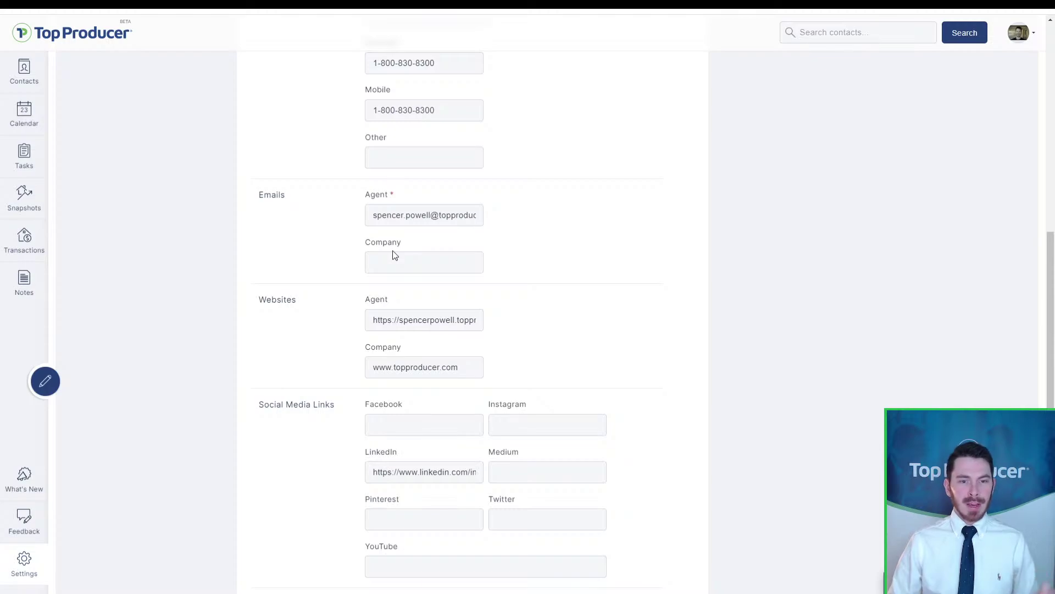
left_click(383, 206)
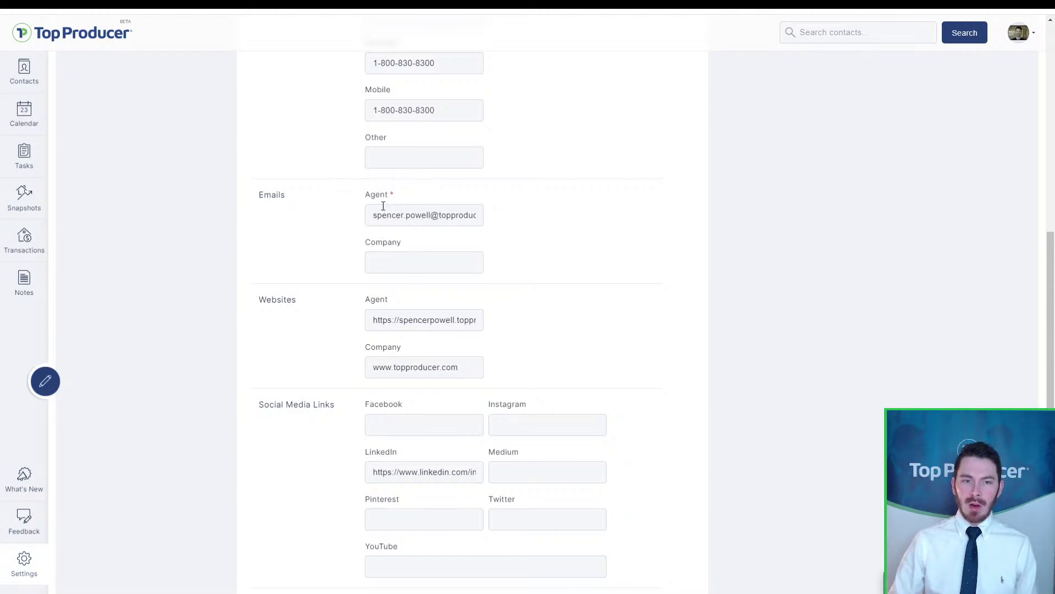
left_click(391, 219)
left_click(391, 220)
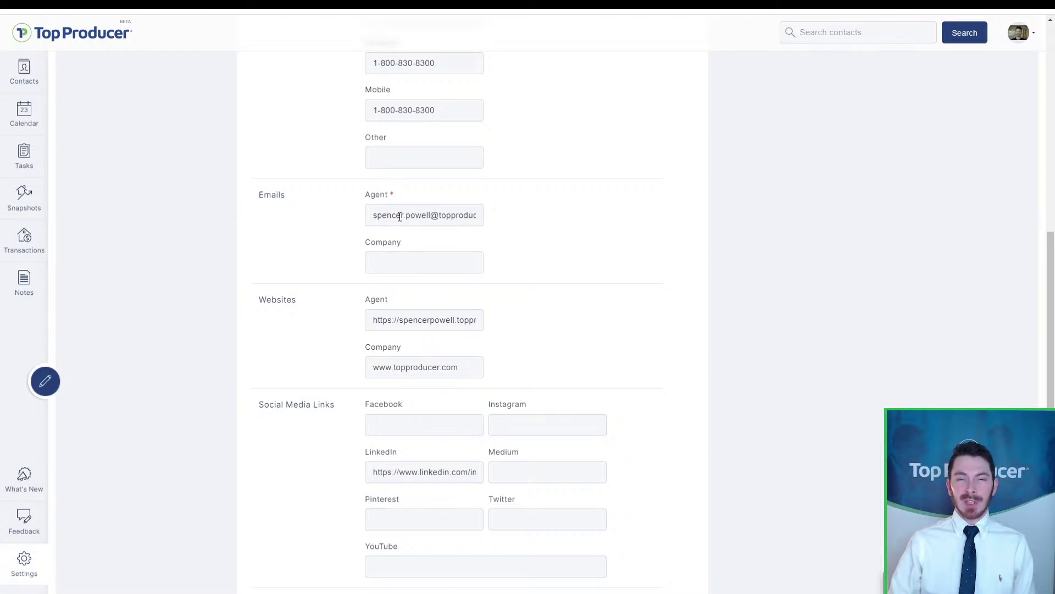
left_click(399, 216)
scroll(399, 216, "down", 3)
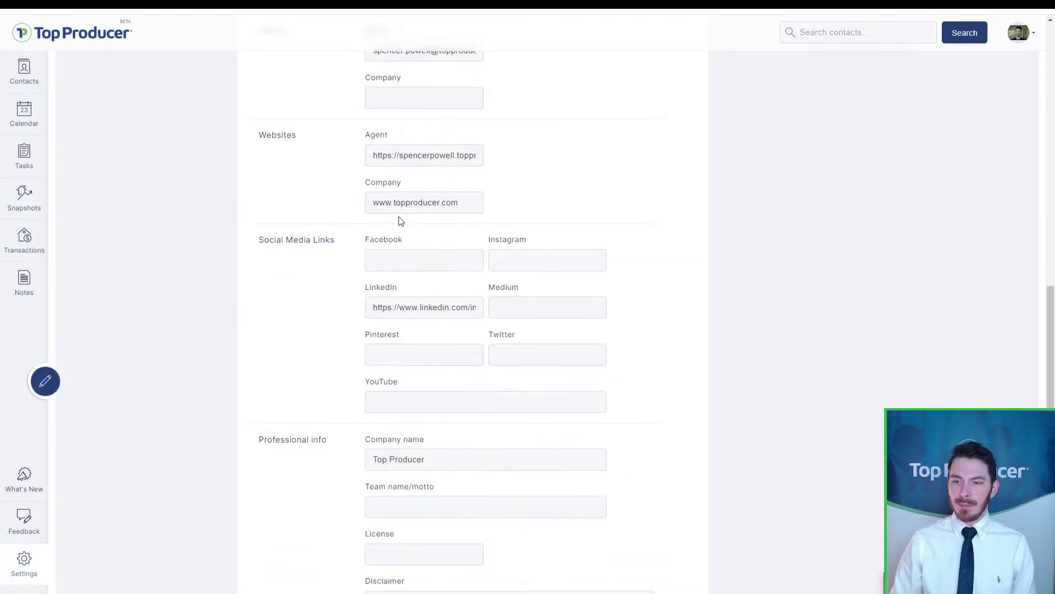
scroll(400, 220, "up", 5)
left_click(408, 323)
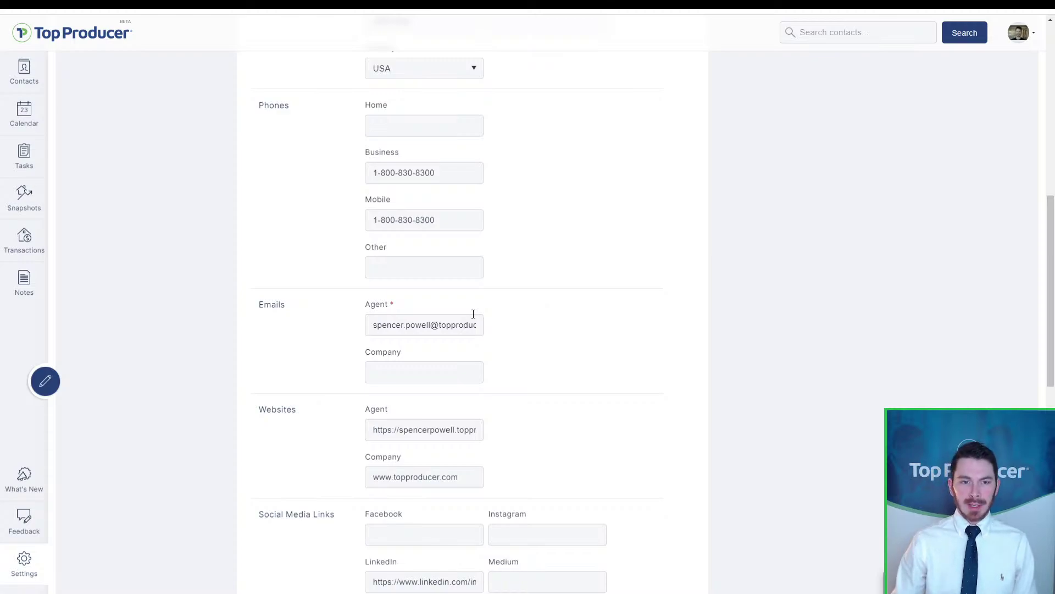
scroll(440, 334, "down", 6)
scroll(439, 332, "down", 4)
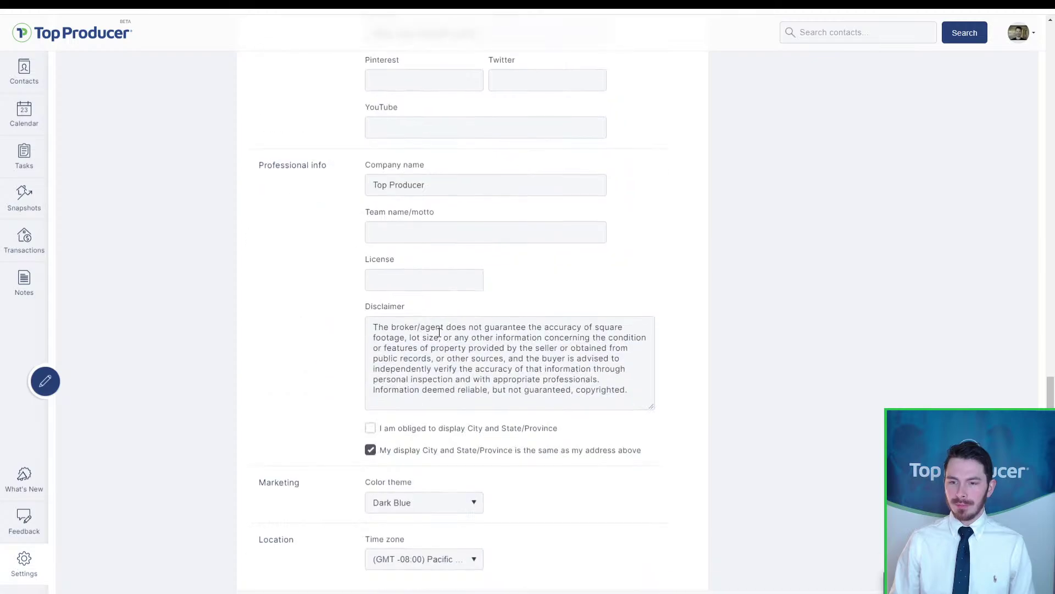
scroll(439, 332, "down", 1)
key("ctrl")
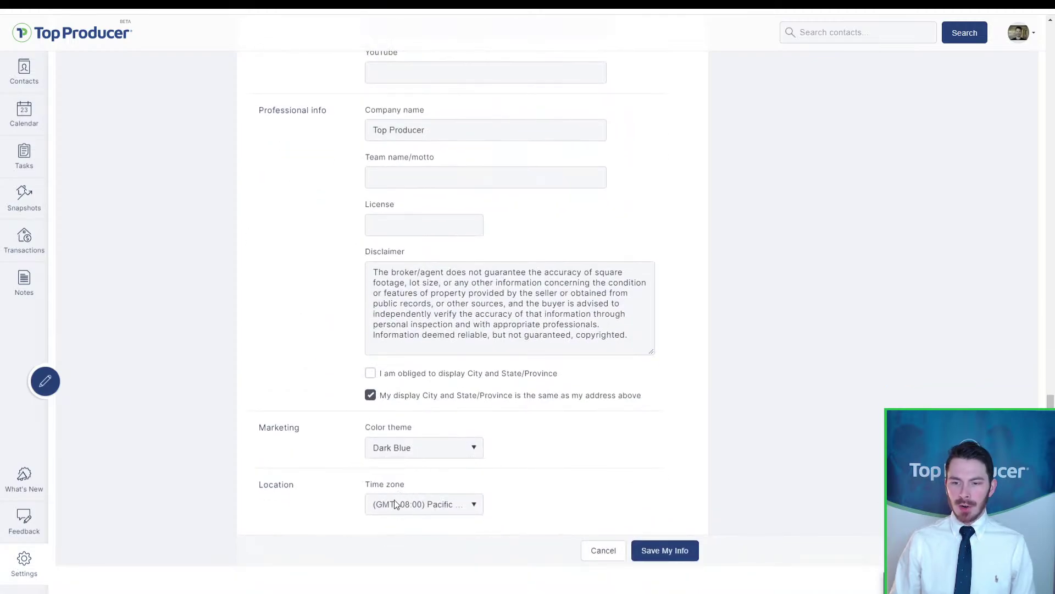
key("ctrl")
key("ctrl")
key("ctrl")
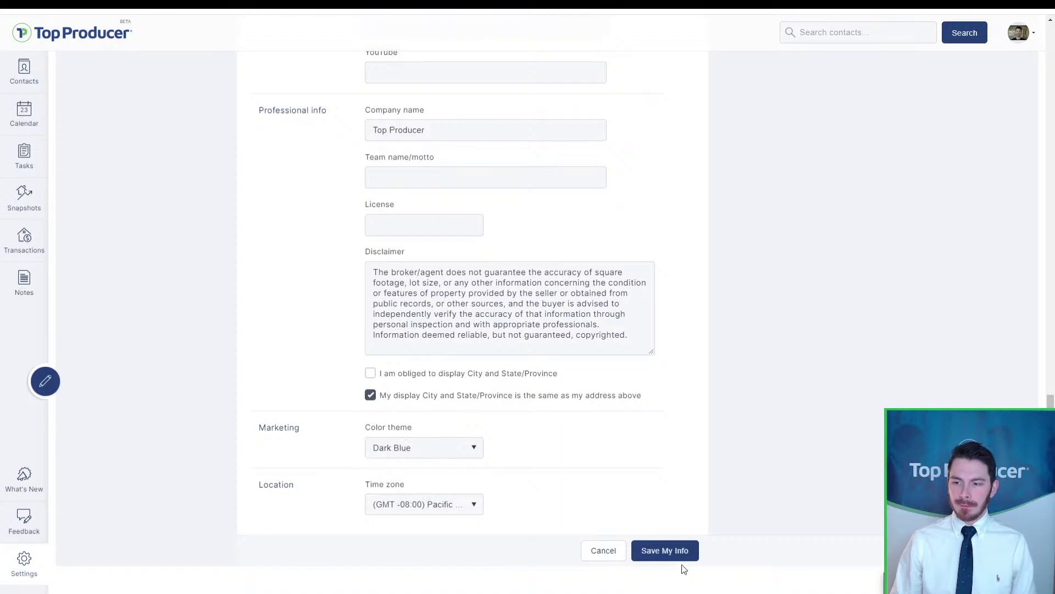
scroll(582, 541, "up", 7)
scroll(577, 421, "up", 2)
scroll(577, 422, "down", 9)
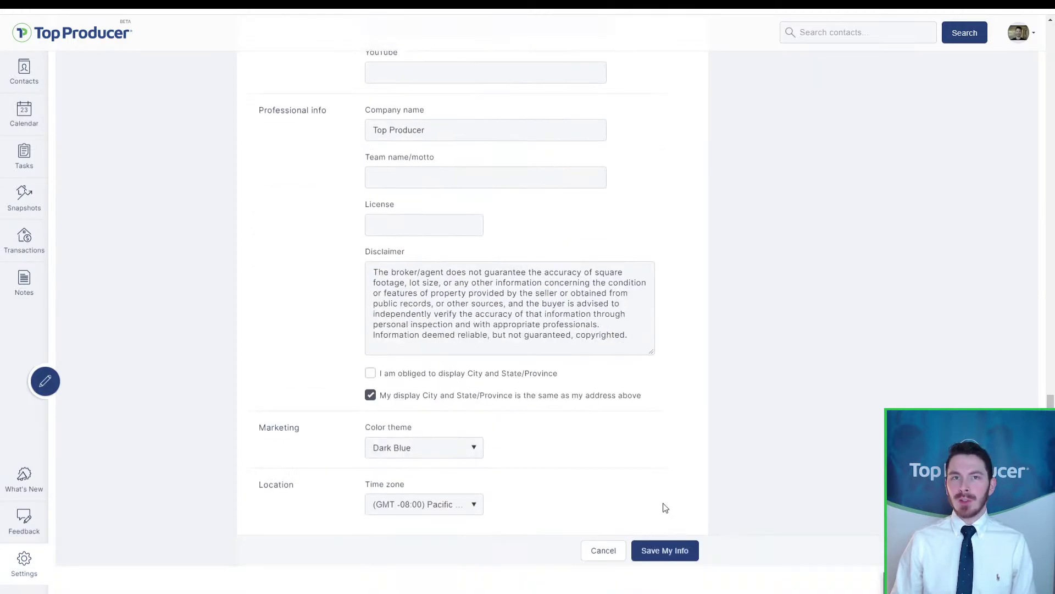
key("ctrl")
key("ctrl")
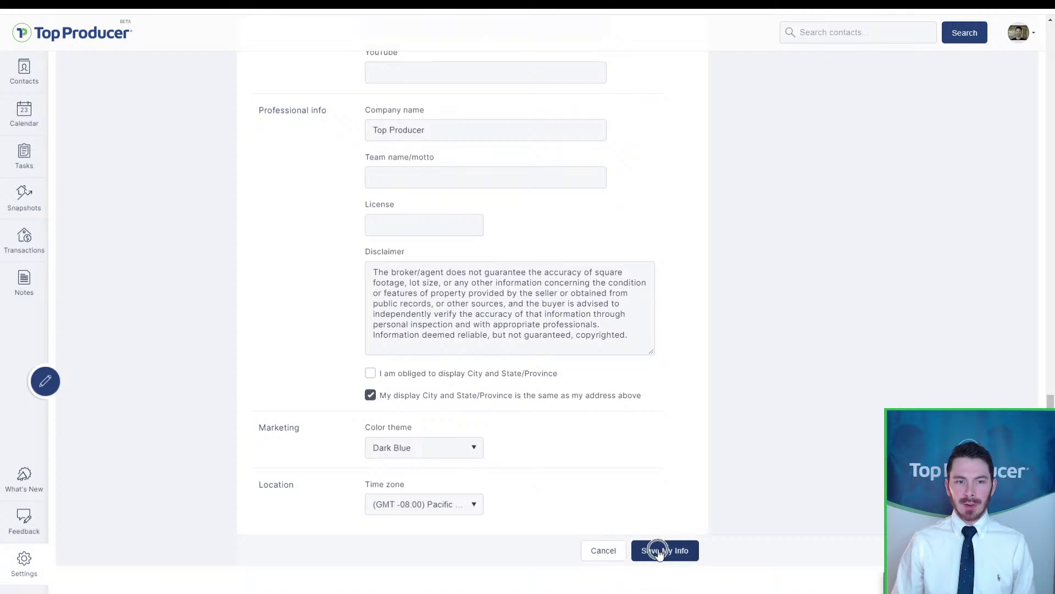
Step: Discard the profile form changes and go to the Email Integration settings
left_click(620, 551)
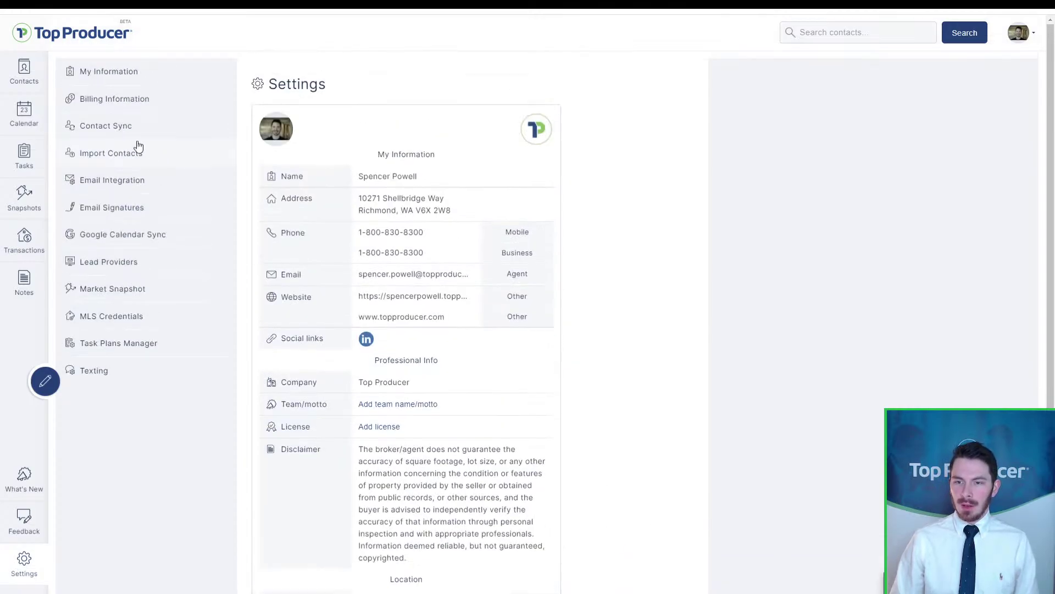
left_click(117, 189)
left_click(116, 188)
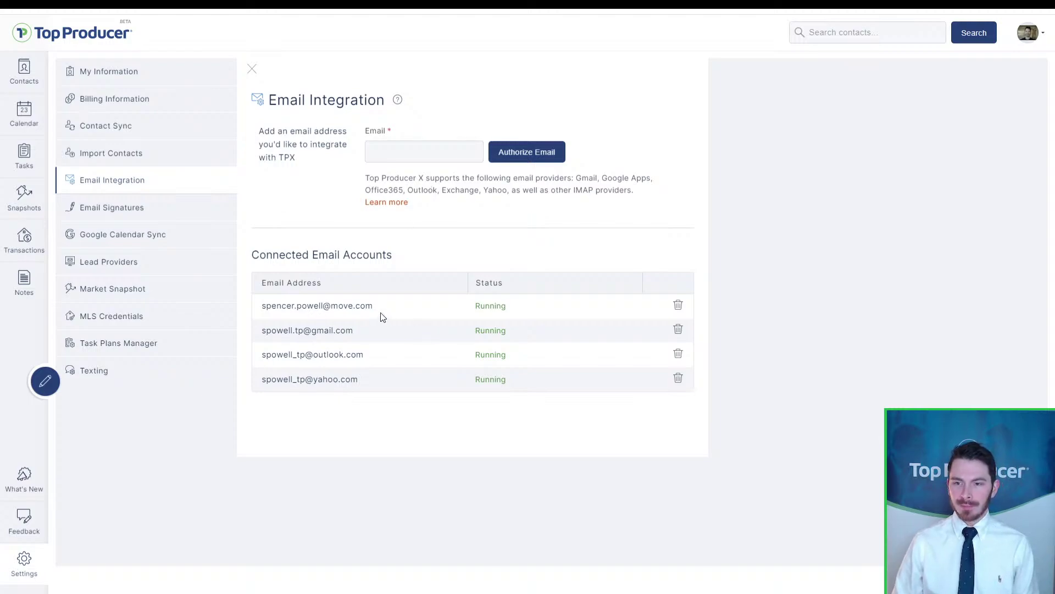
Step: Copy the first connected account's address into the new-account Email field and authorize it
left_click_drag(382, 314, 265, 311)
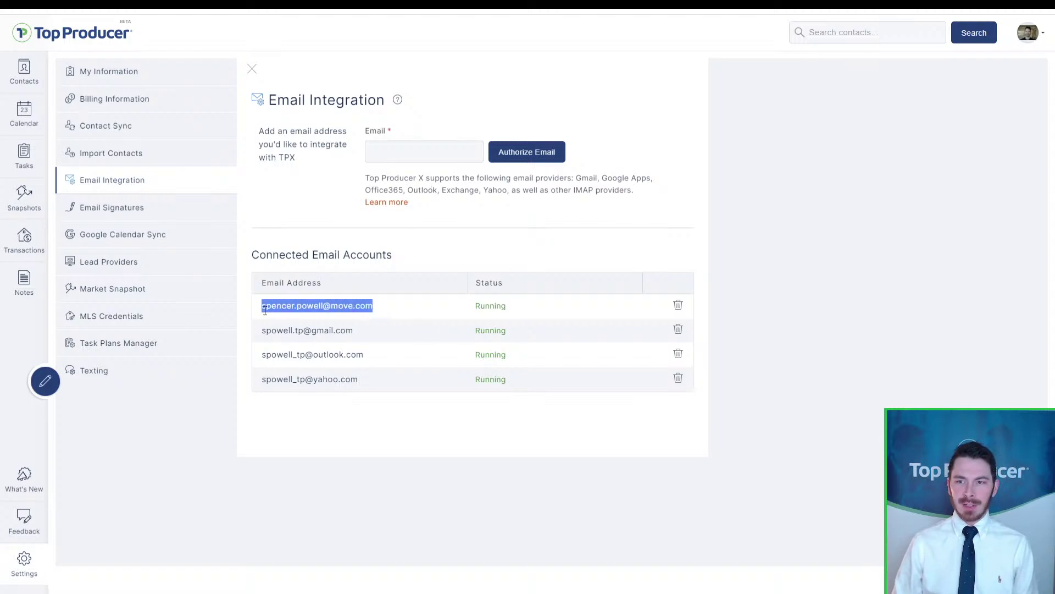
key("ctrl+c")
left_click(448, 149)
key("ctrl+v")
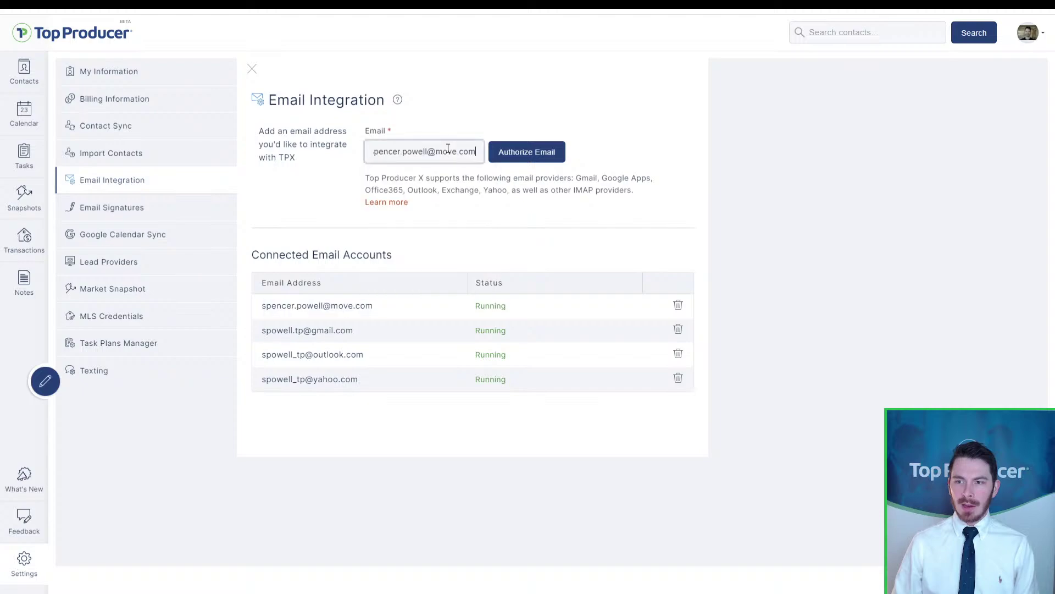
left_click(537, 160)
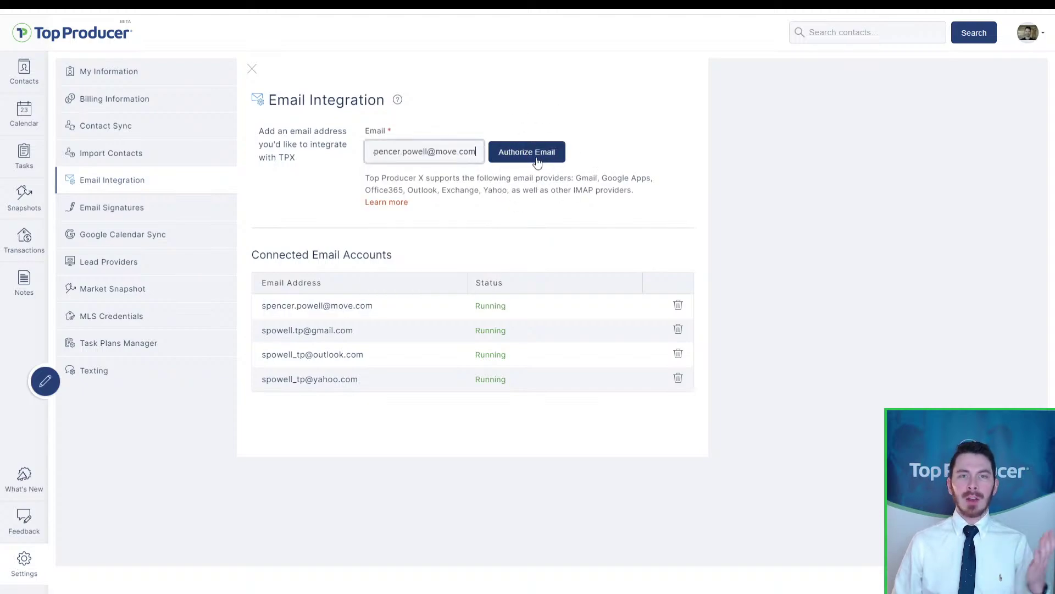
left_click(537, 160)
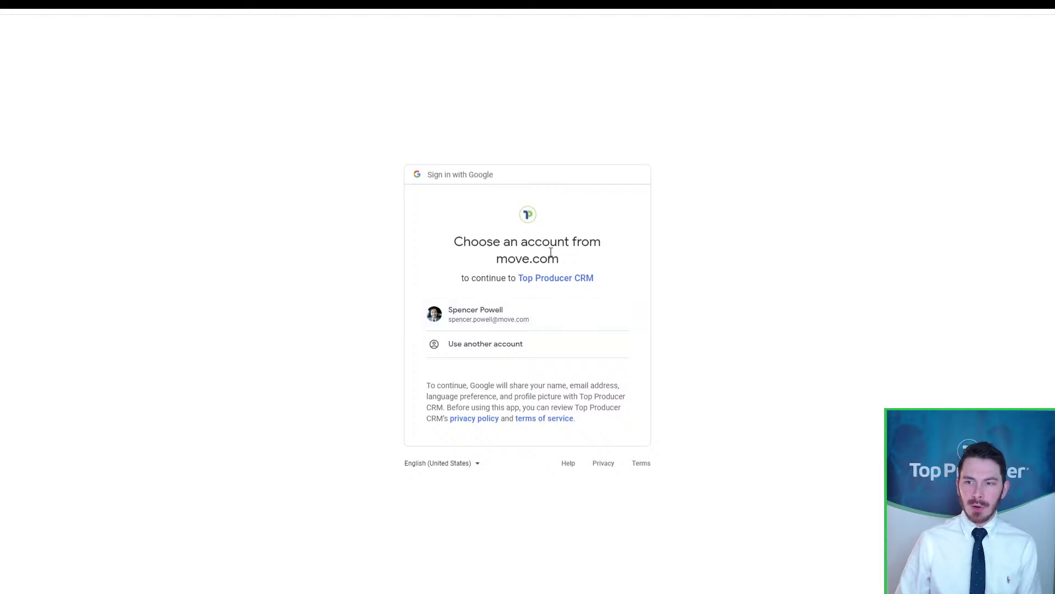
left_click(498, 329)
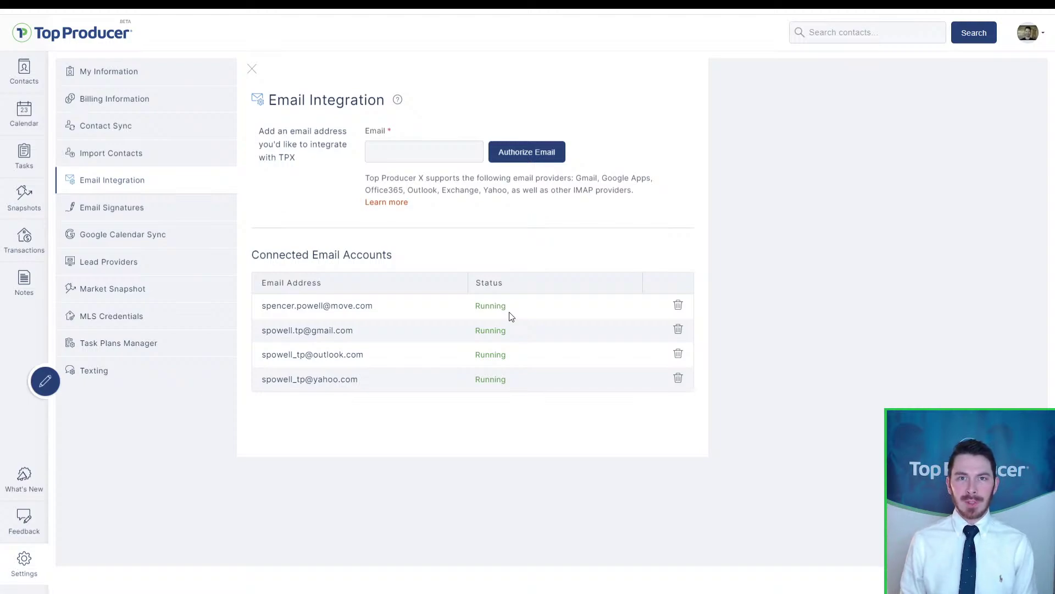
Step: Go to the Email Signatures settings from the Settings sidebar
left_click(510, 314)
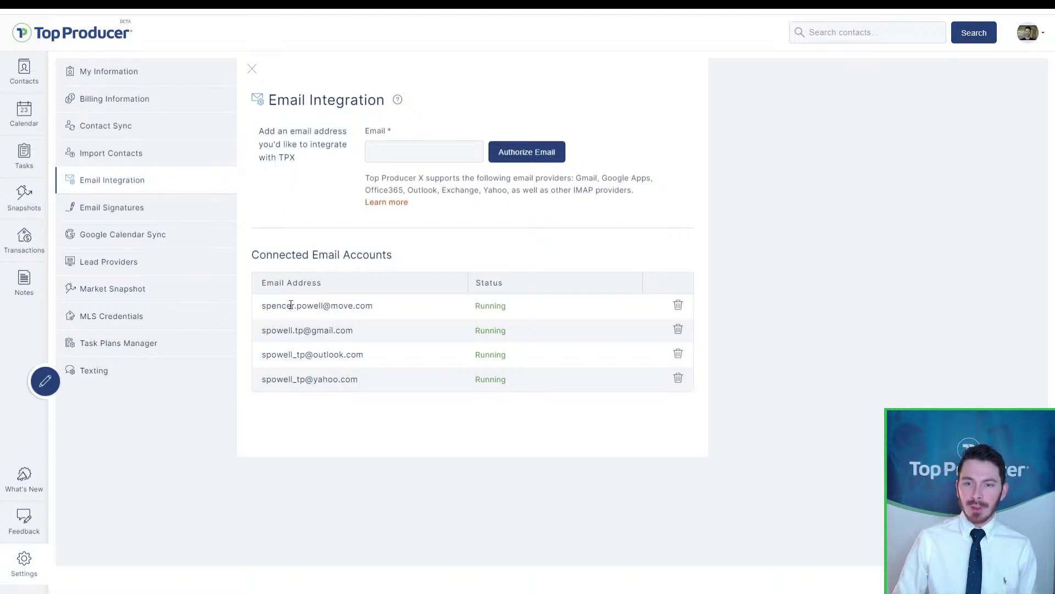
left_click(141, 213)
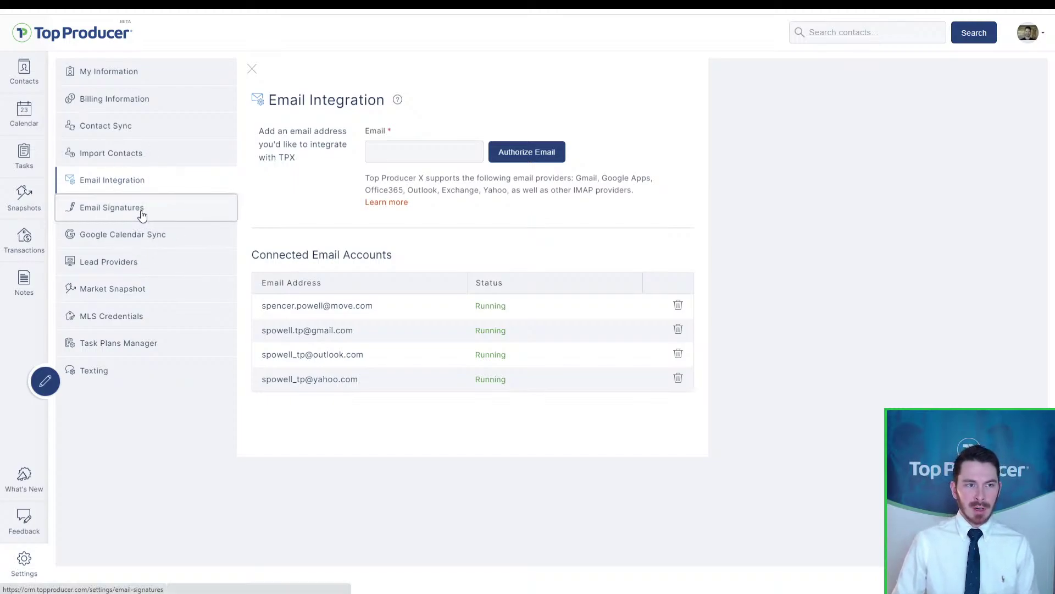
left_click(141, 211)
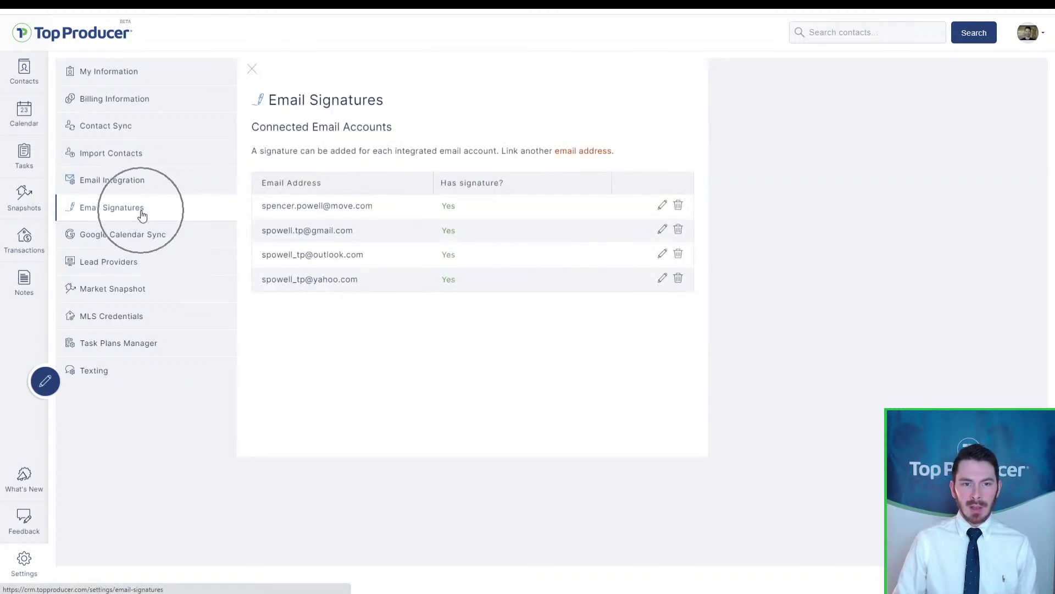
left_click(318, 211)
left_click(318, 213)
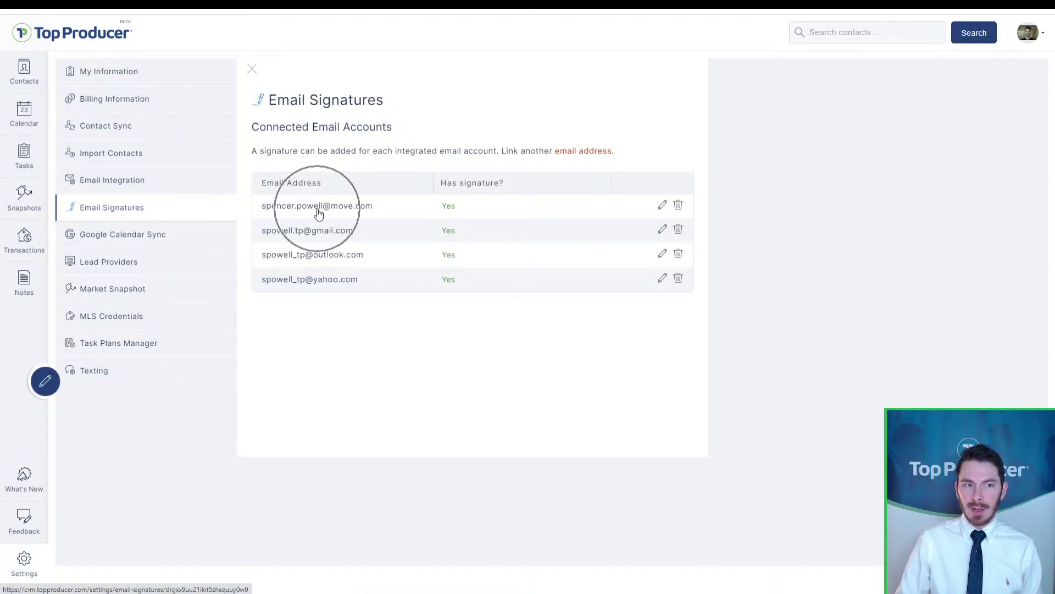
left_click(437, 211)
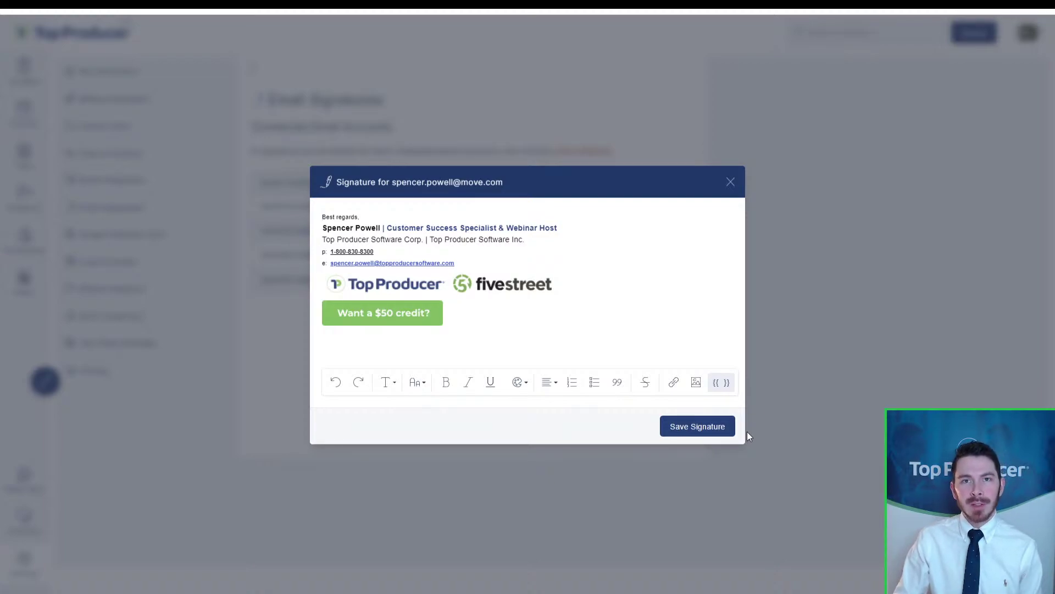
left_click(700, 432)
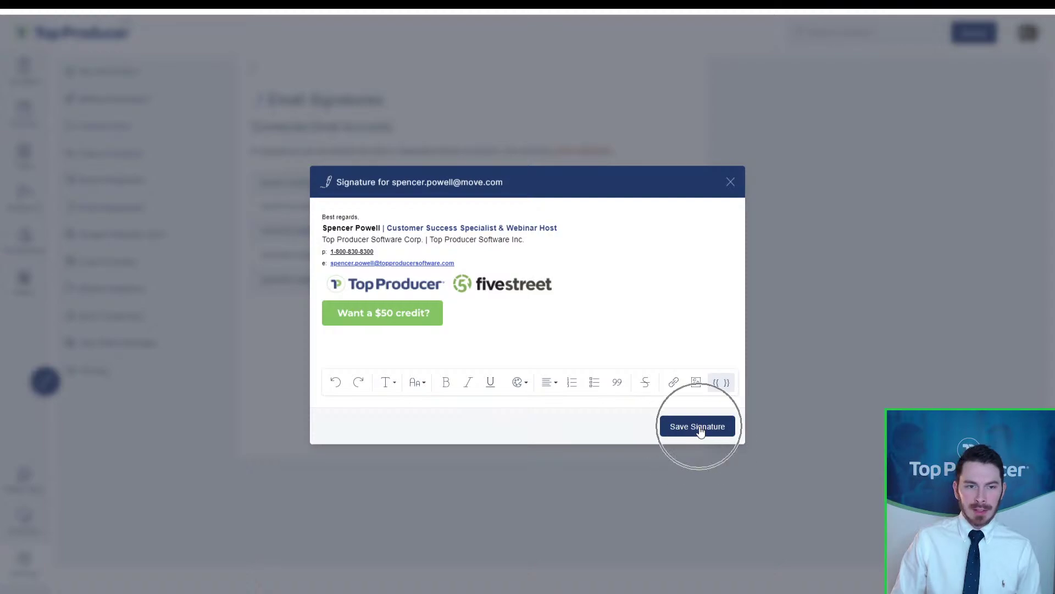
left_click(731, 182)
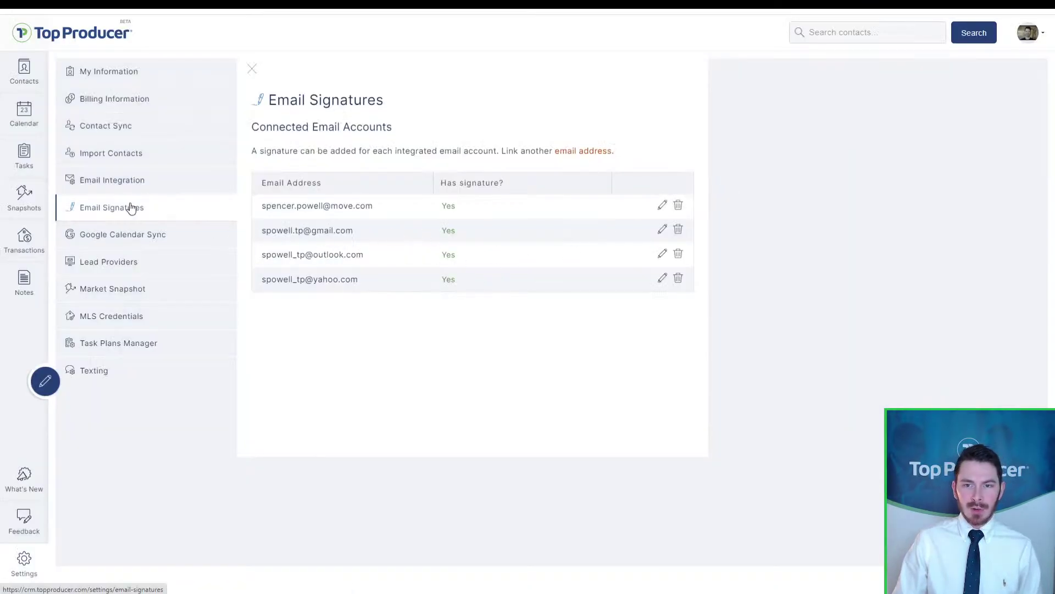
left_click(132, 183)
Step: Bring up Email Integration to review the work, Gmail, Outlook and Yahoo accounts, all Running
left_click(348, 328)
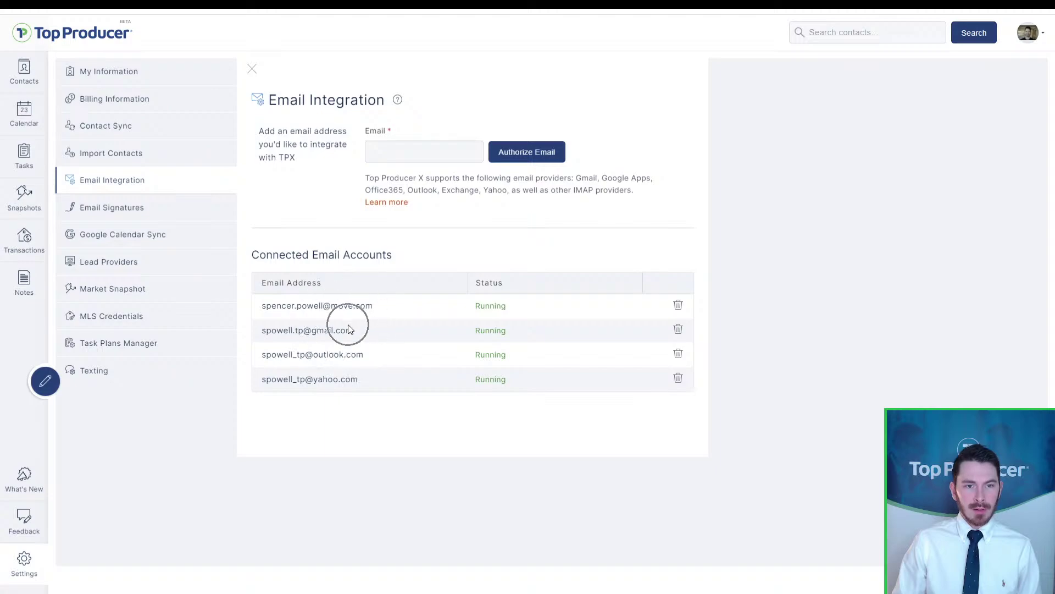
left_click(346, 378)
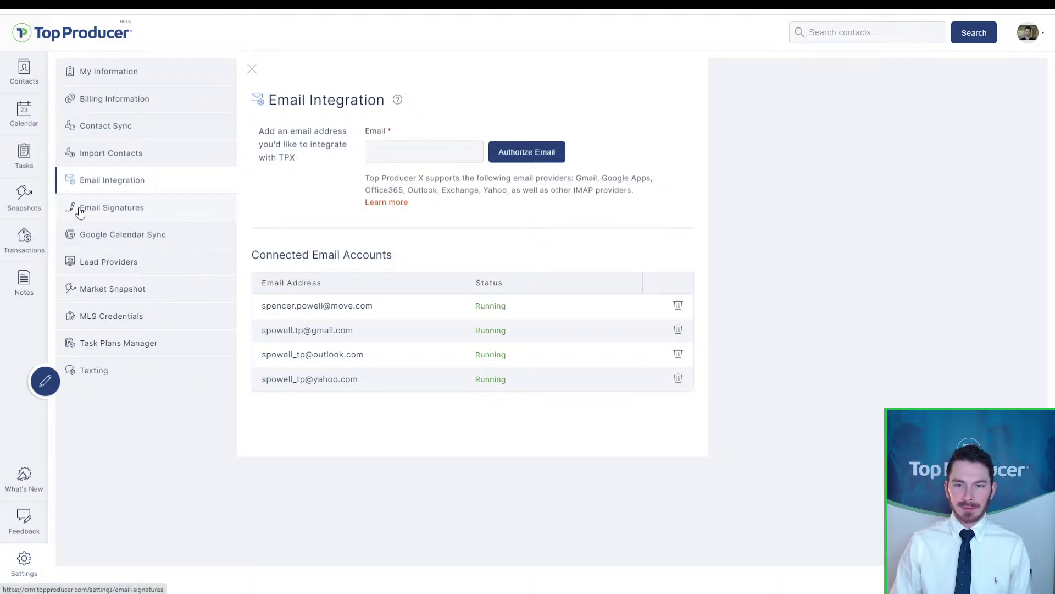
Step: Go to Google Calendar Sync's Step 1: Authorization, with Google access not yet granted
left_click(92, 240)
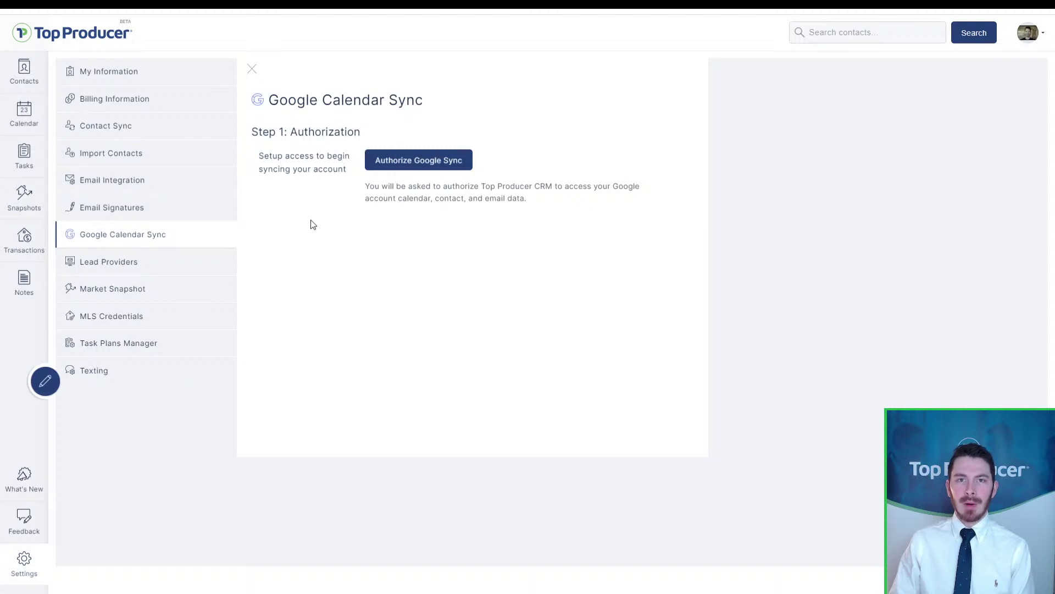
Step: Open the Lead Providers settings page with its setup steps and notification email address
left_click(409, 195)
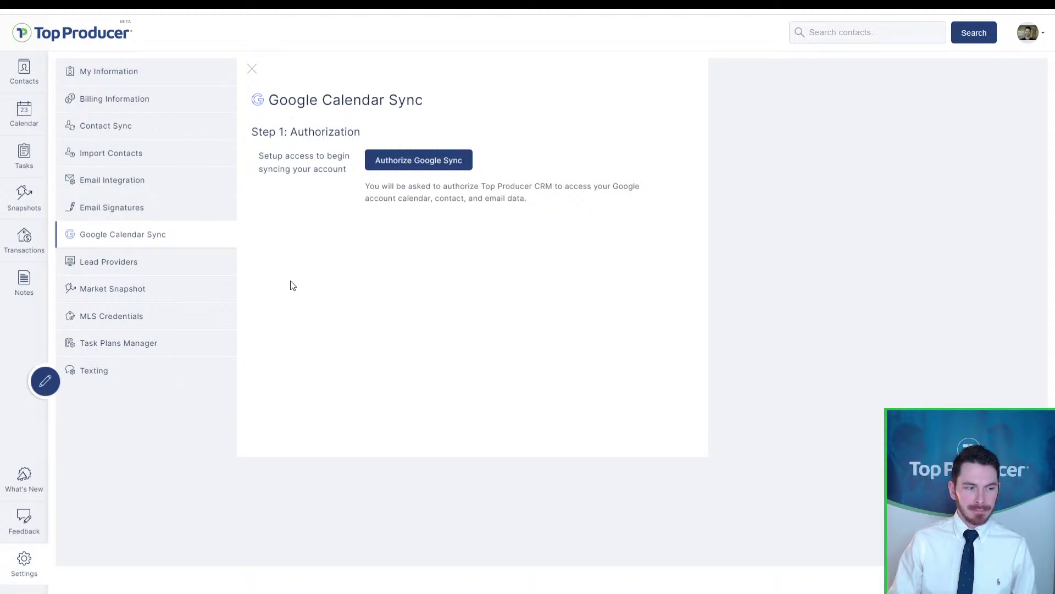
left_click(124, 262)
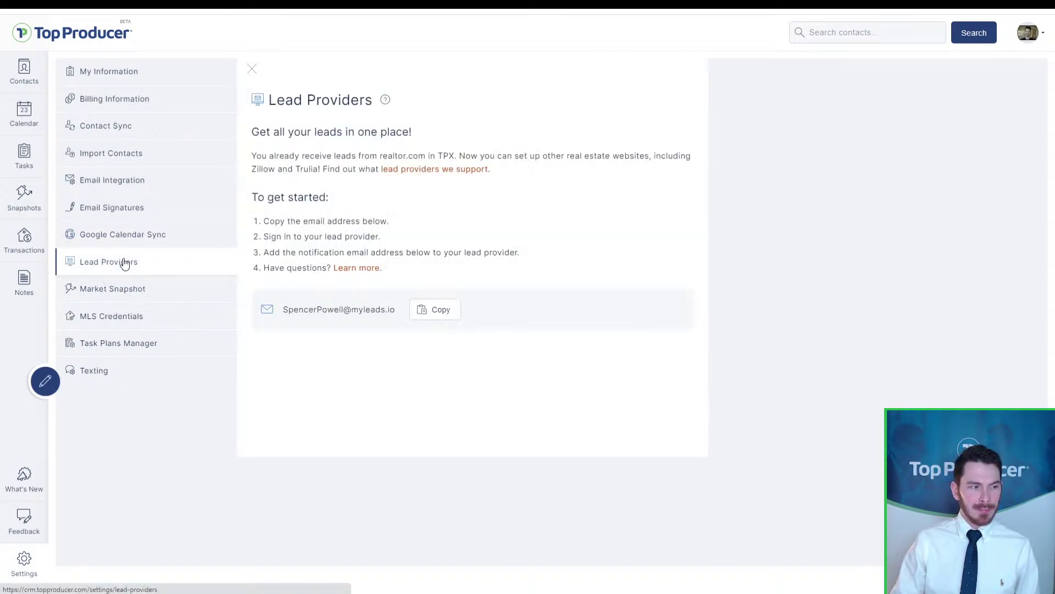
Step: Copy the Lead Providers notification email address using the Copy button beside it
left_click(125, 263)
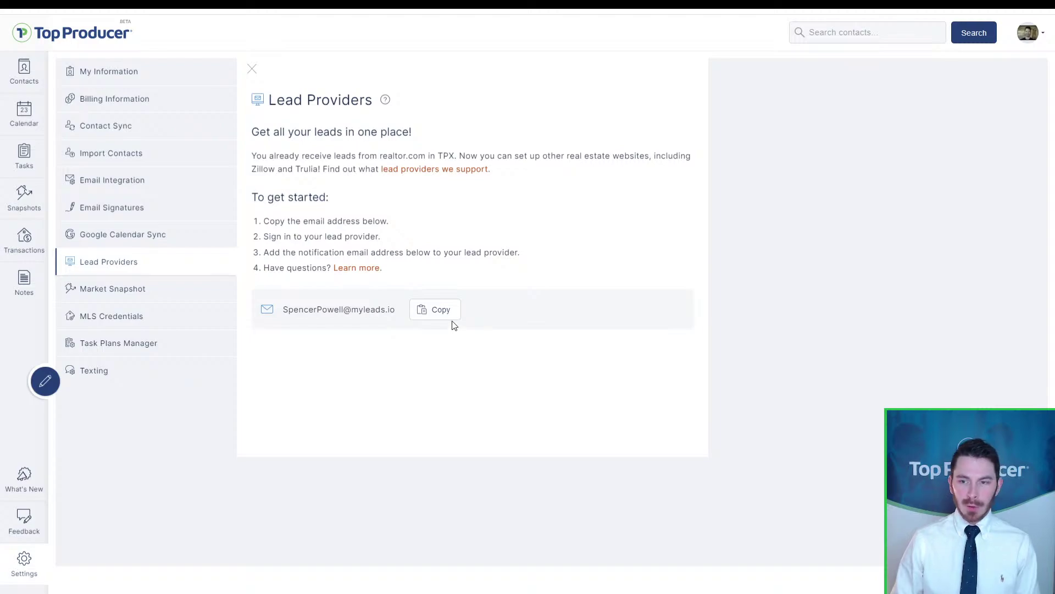
left_click(396, 309)
left_click(395, 310)
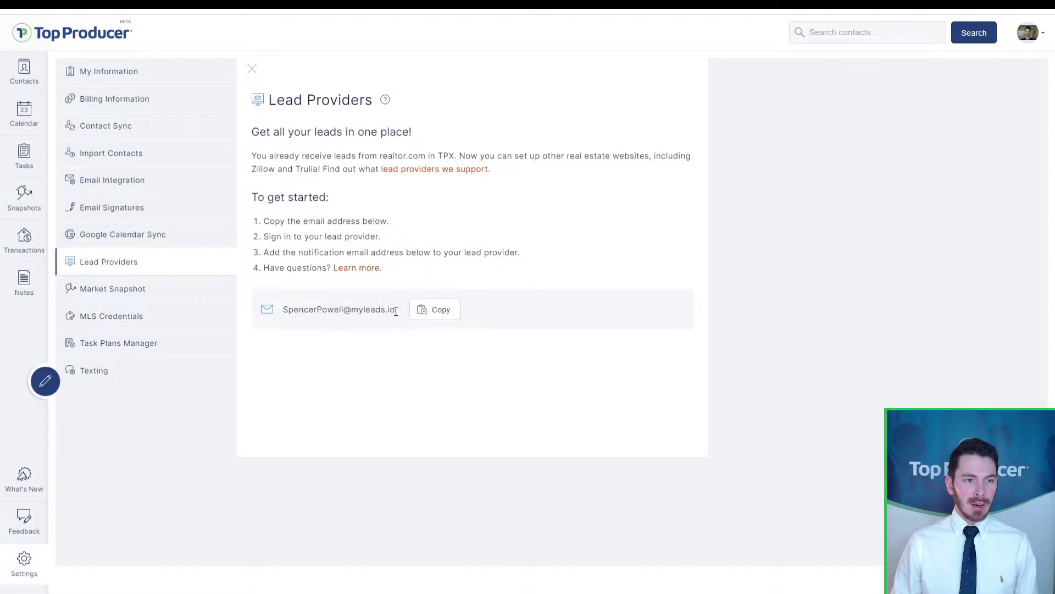
left_click(446, 311)
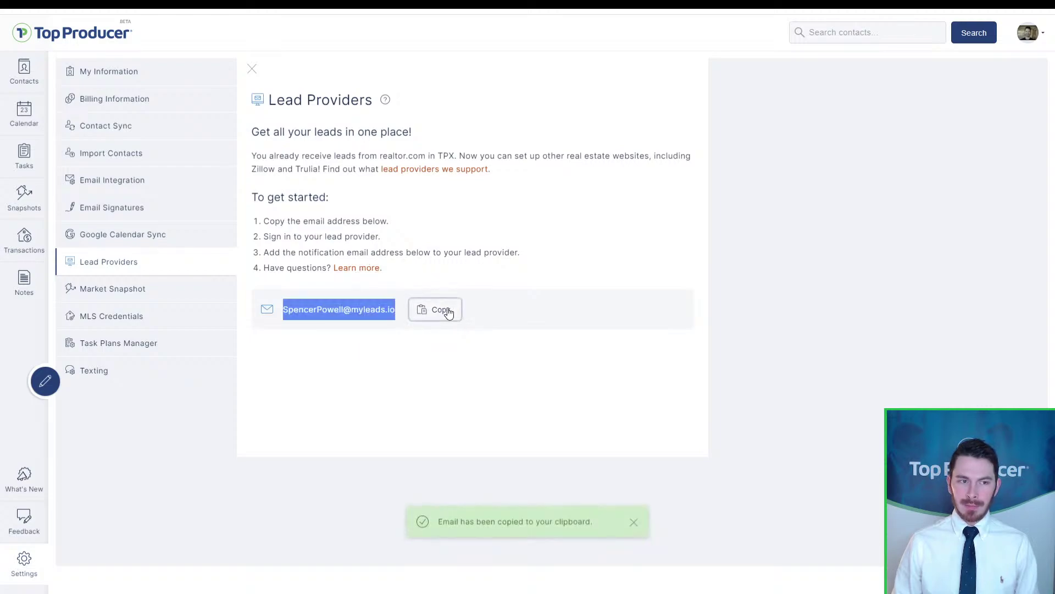
Step: Copy the notification address again, then follow the 'lead providers we support' help link
left_click(448, 311)
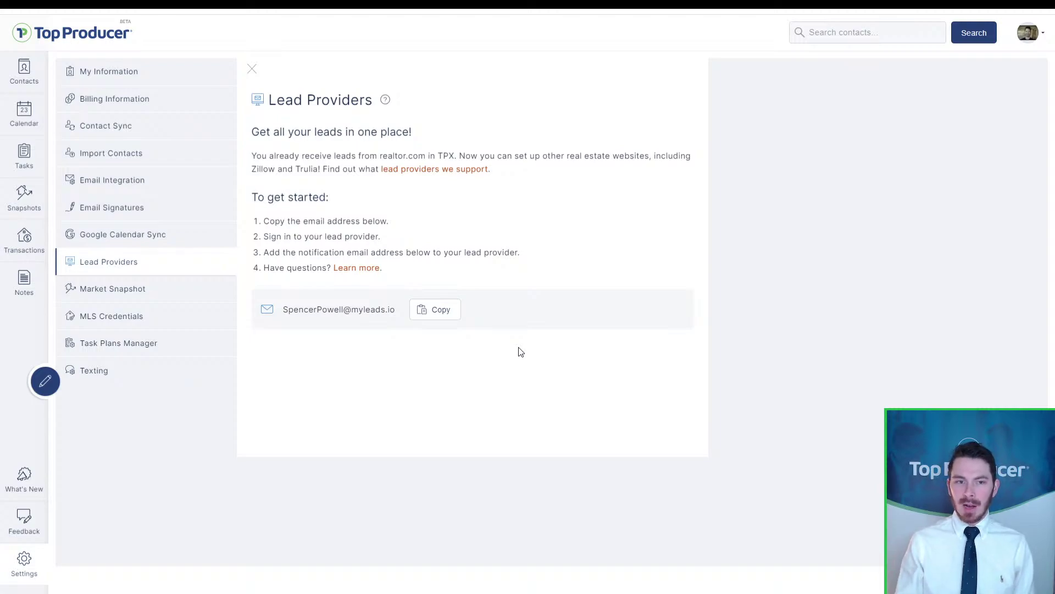
left_click(387, 308)
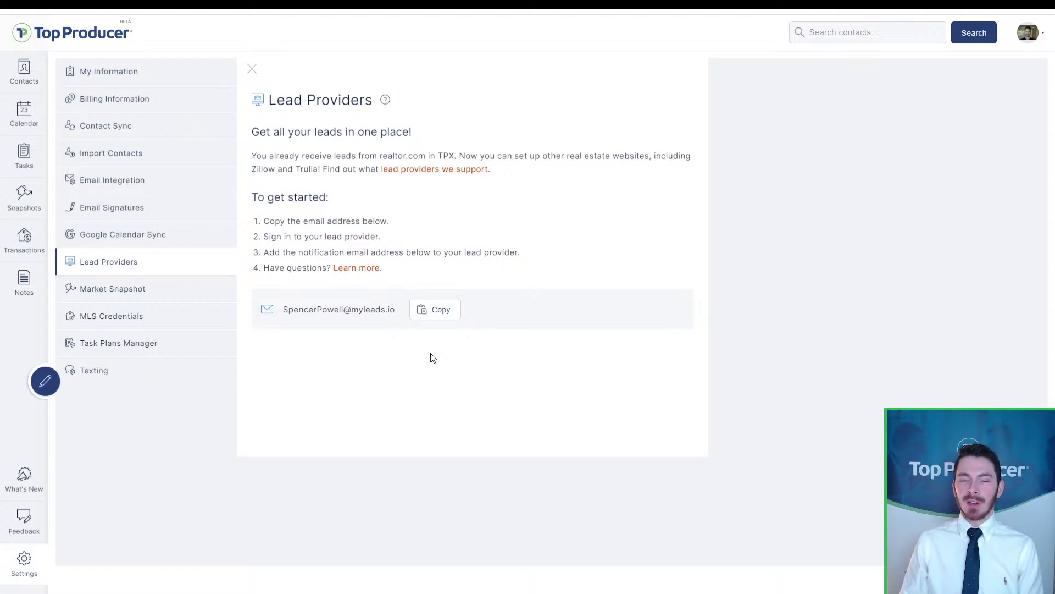
left_click(443, 309)
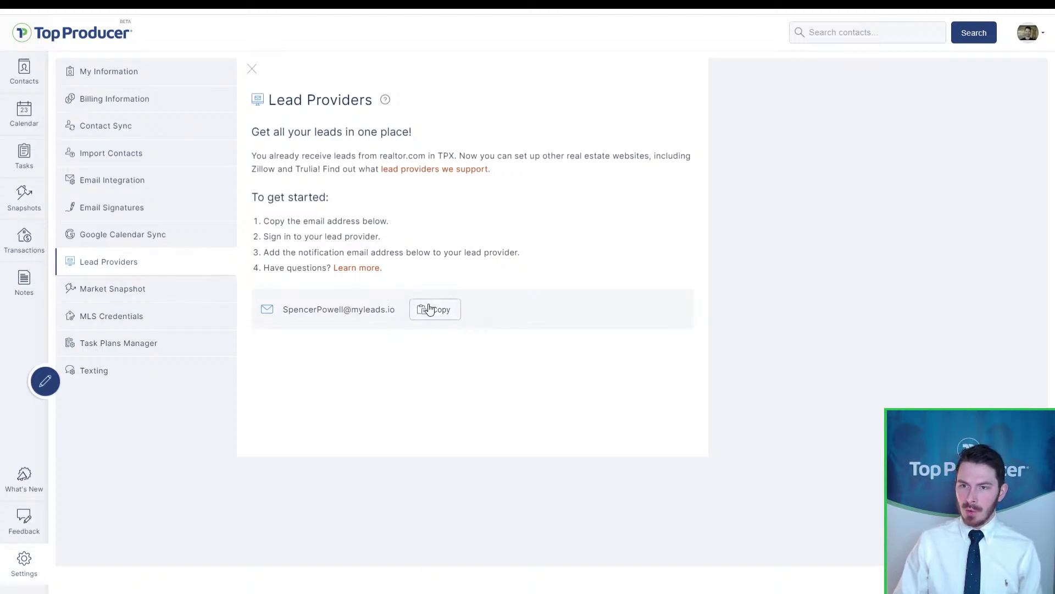
left_click(358, 308)
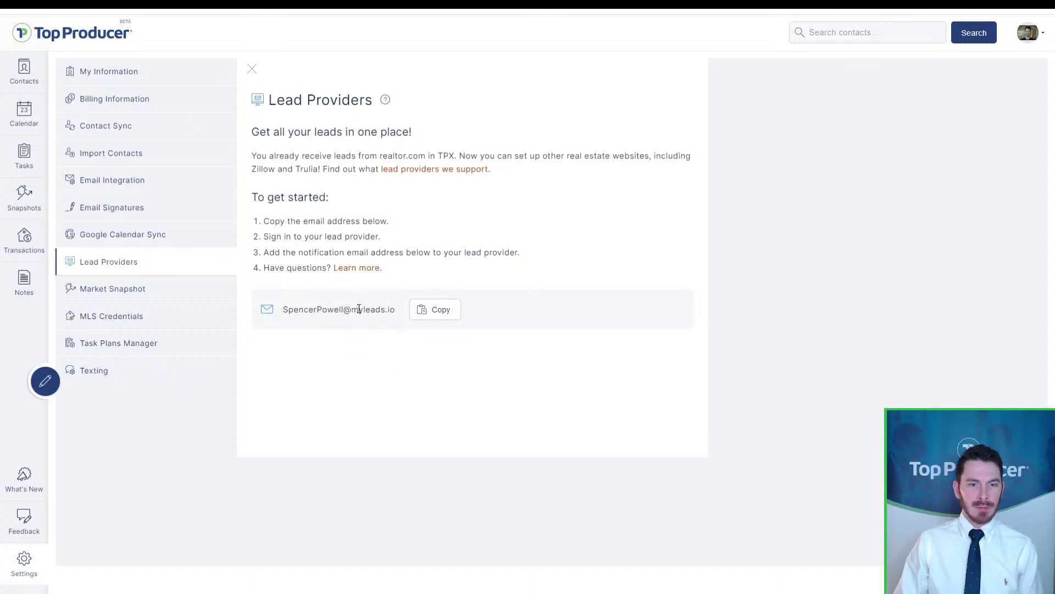
left_click(427, 173)
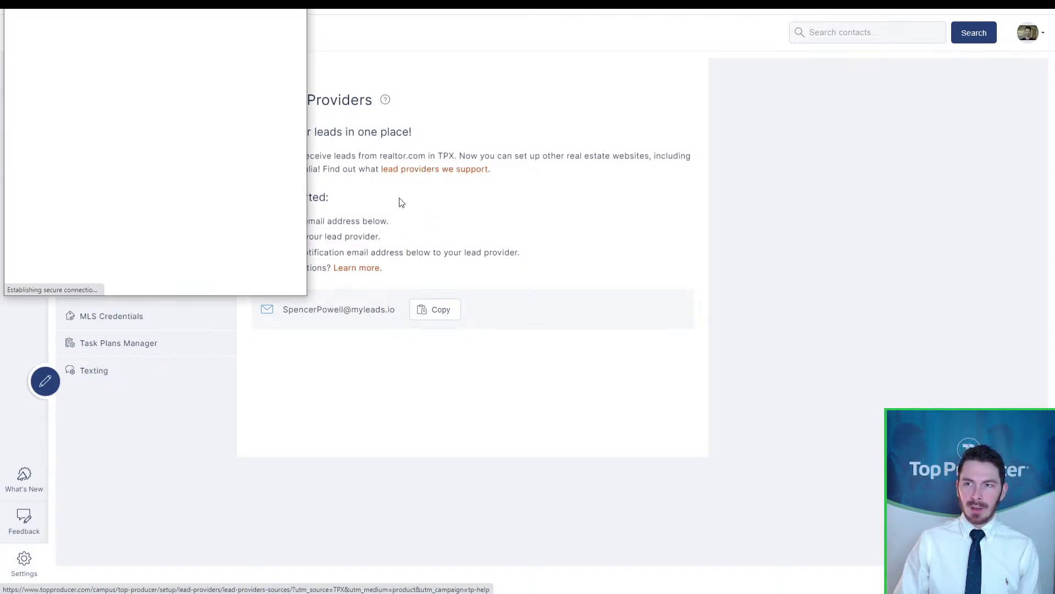
Step: Maximize the help window and scroll through the list of 150+ Other Qualified Lead Providers
left_click_drag(203, 10, 471, 12)
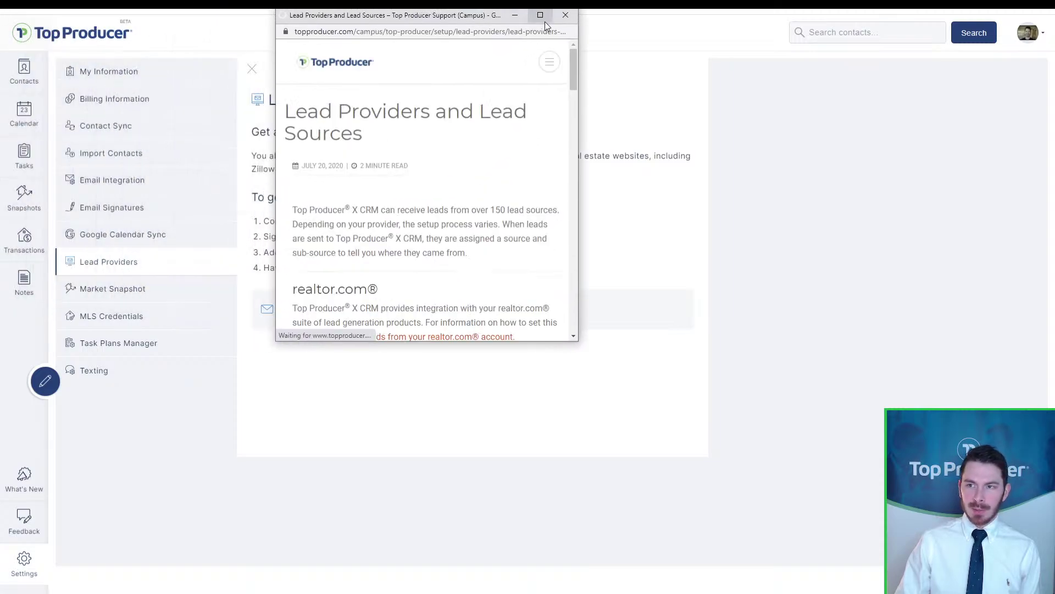
left_click(543, 20)
mouse_move(541, 30)
scroll(479, 206, "down", 7)
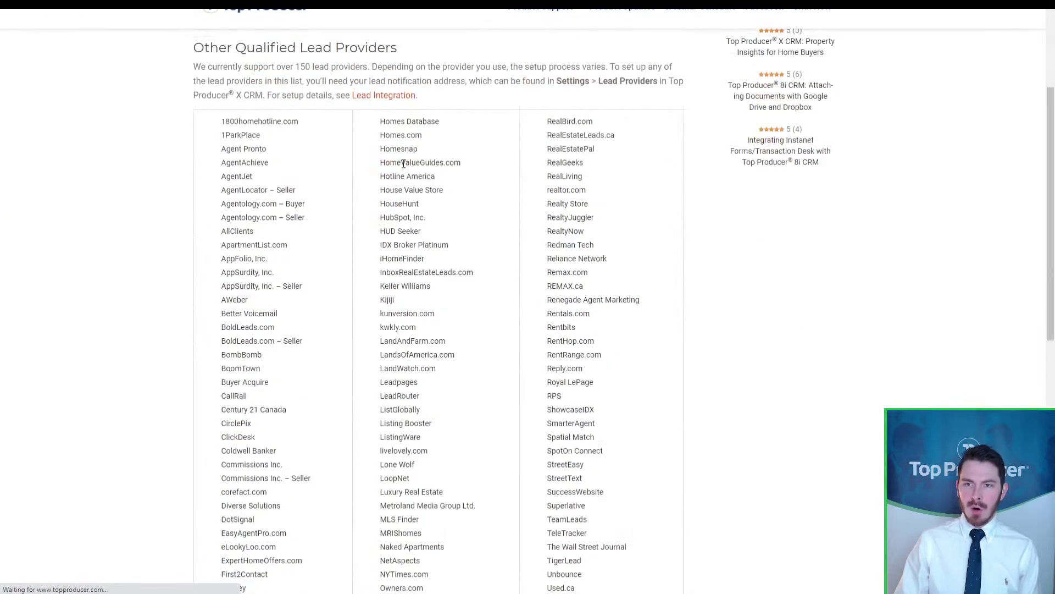
scroll(478, 206, "down", 3)
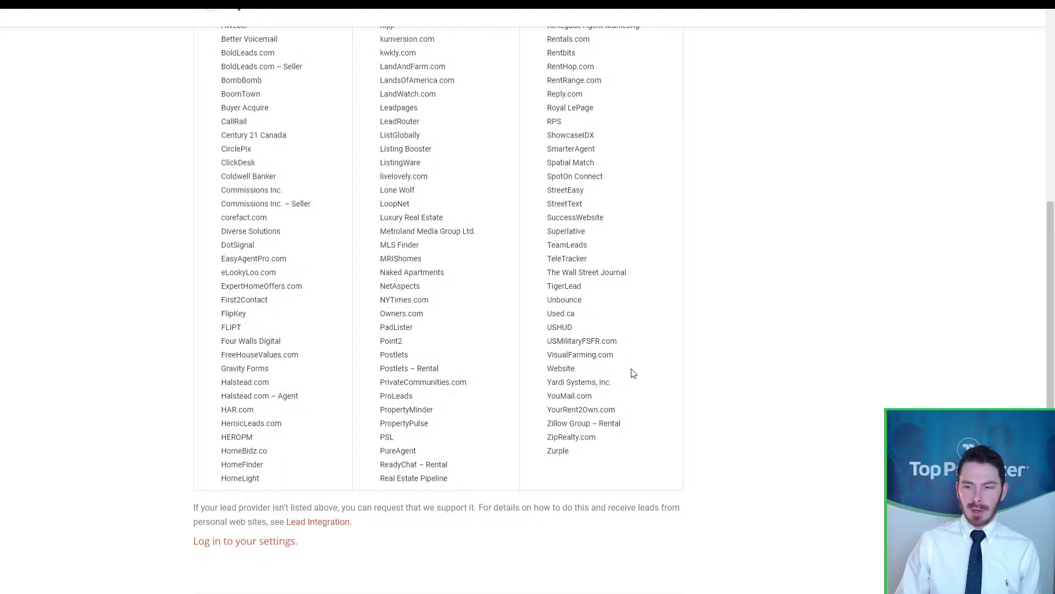
scroll(600, 372, "up", 5)
scroll(601, 372, "up", 2)
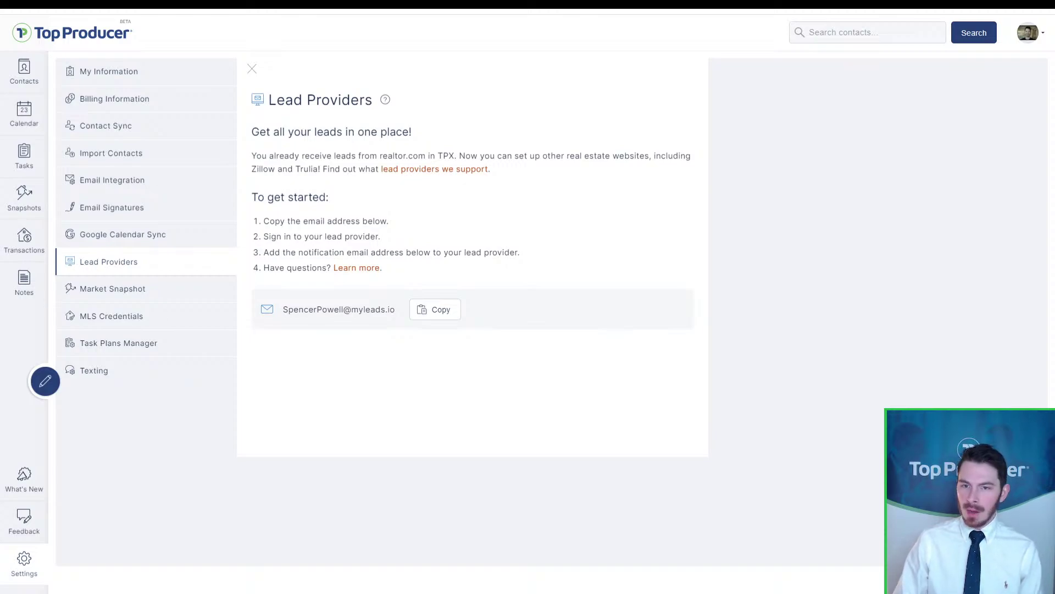
Step: Show Market Snapshot settings with auto-send, buyer/seller statuses, notifications and listing alerts enabled
left_click(120, 289)
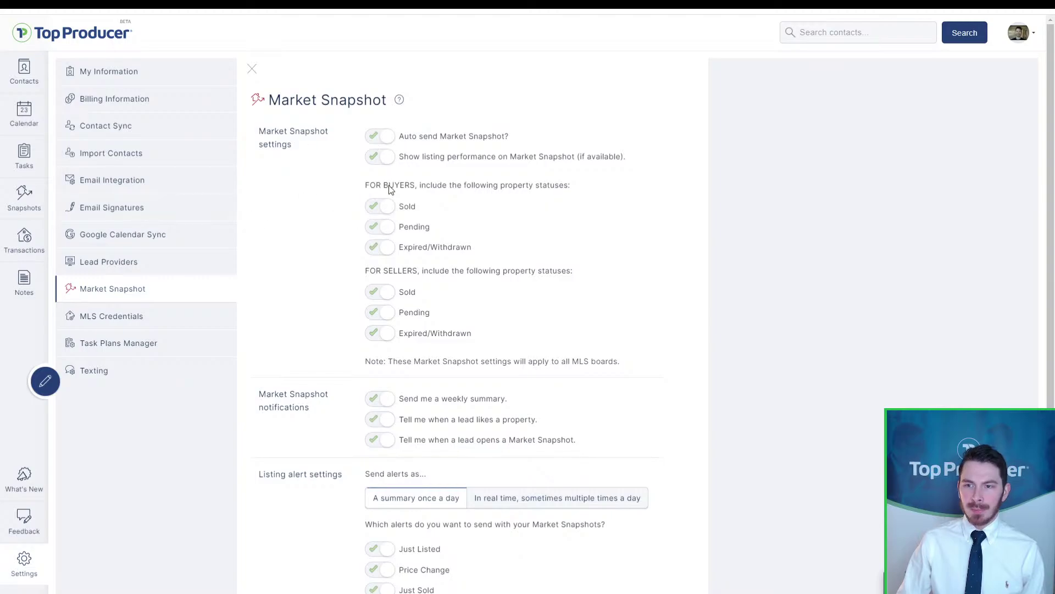
Step: From the Snapshots list, expand the 98105 buyer report and view the full report
left_click(17, 203)
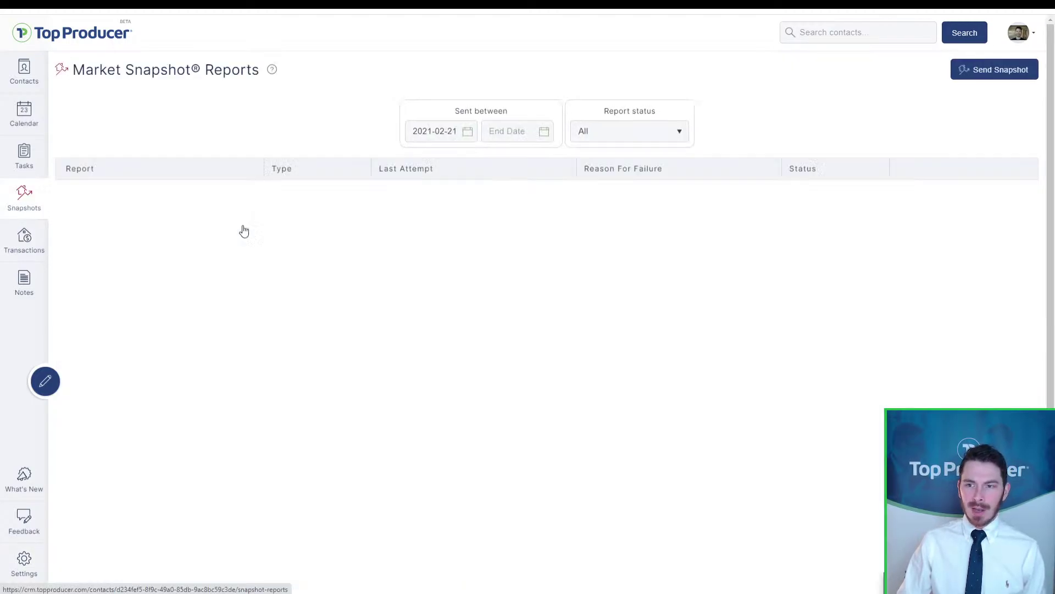
left_click(107, 194)
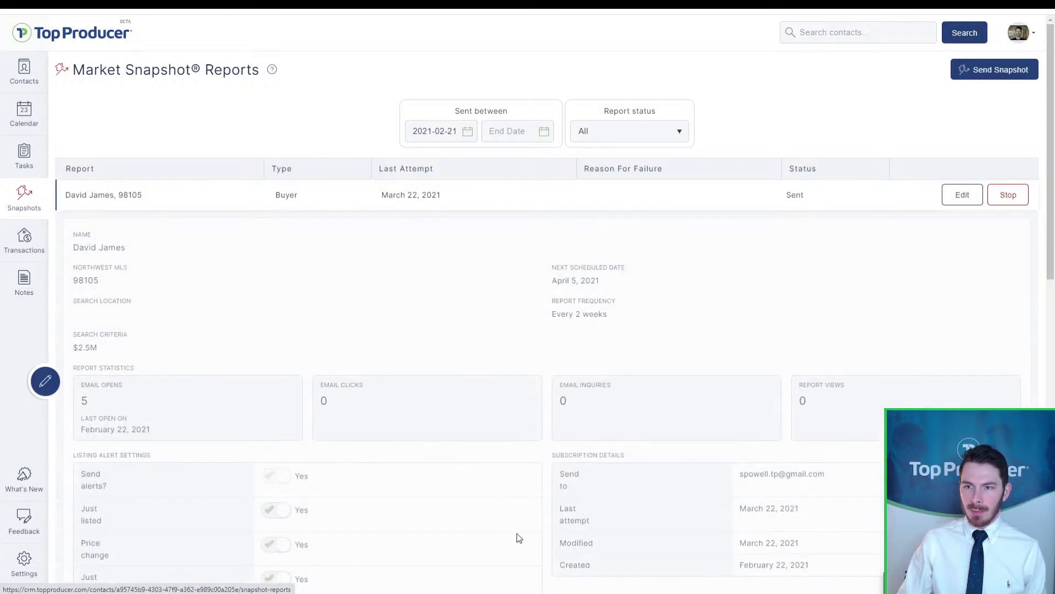
scroll(457, 533, "down", 3)
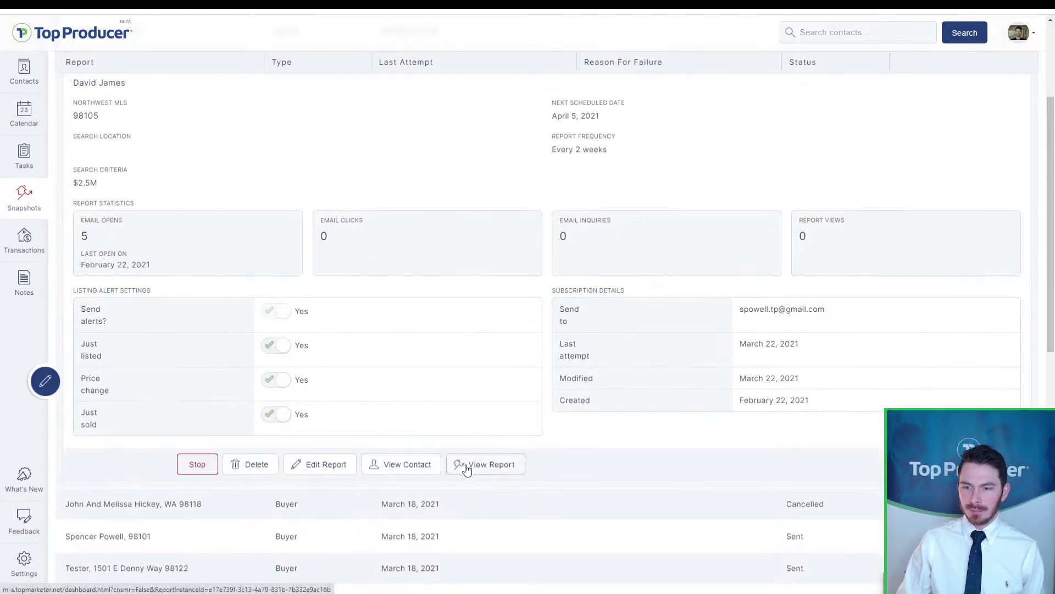
left_click(467, 469)
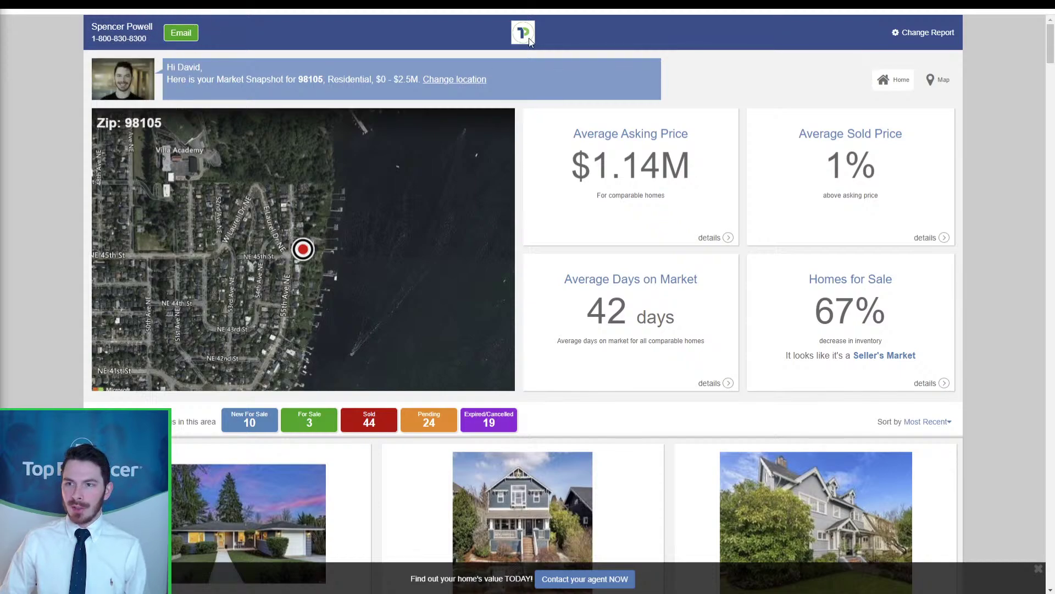
left_click_drag(1051, 54, 1054, 581)
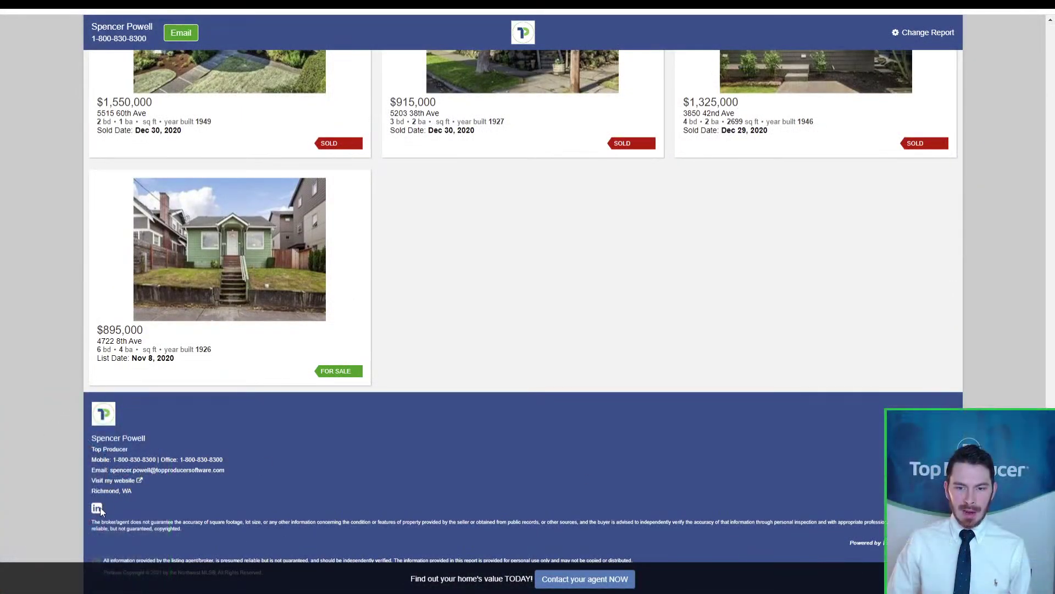
left_click(98, 509)
key("ctrl")
key("ctrl")
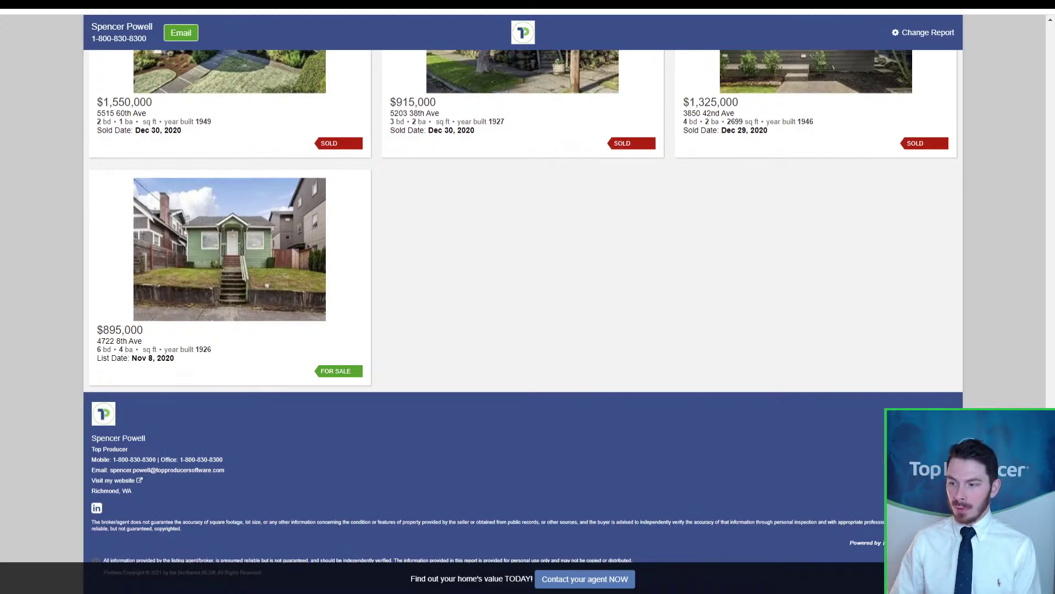
scroll(421, 271, "up", 20)
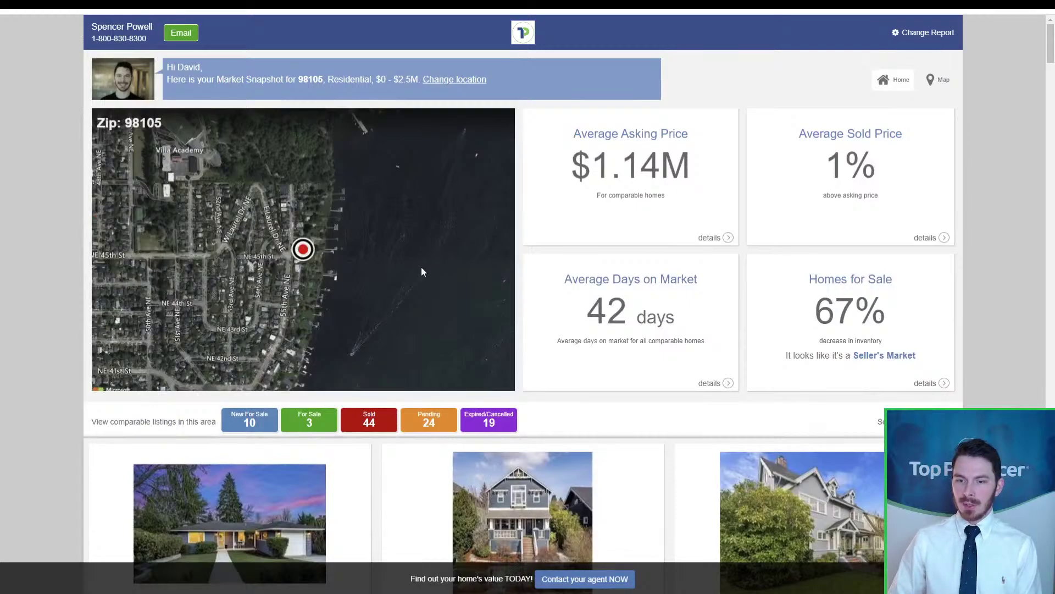
scroll(427, 293, "down", 5)
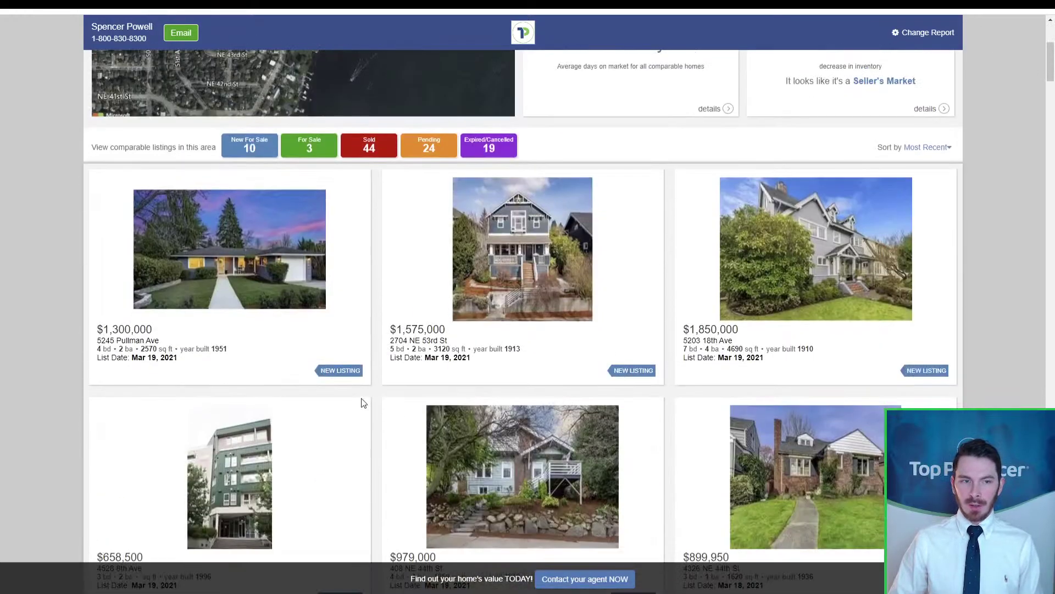
scroll(363, 404, "up", 5)
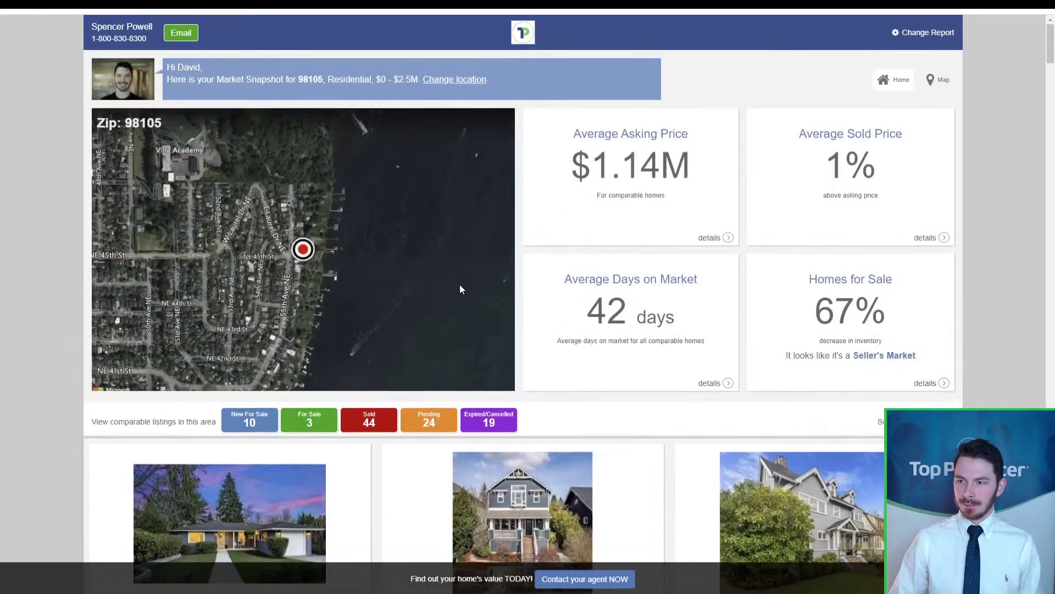
Step: Switch the snapshot to map view and hide sold, expired/cancelled and pending listings
left_click(354, 284)
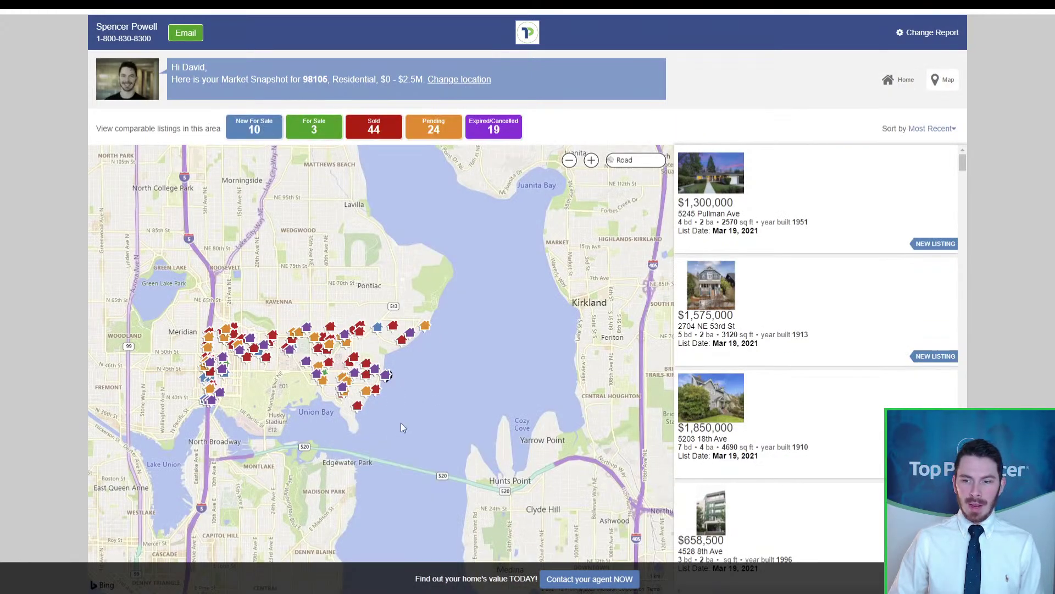
left_click_drag(400, 423, 474, 367)
scroll(371, 367, "up", 2)
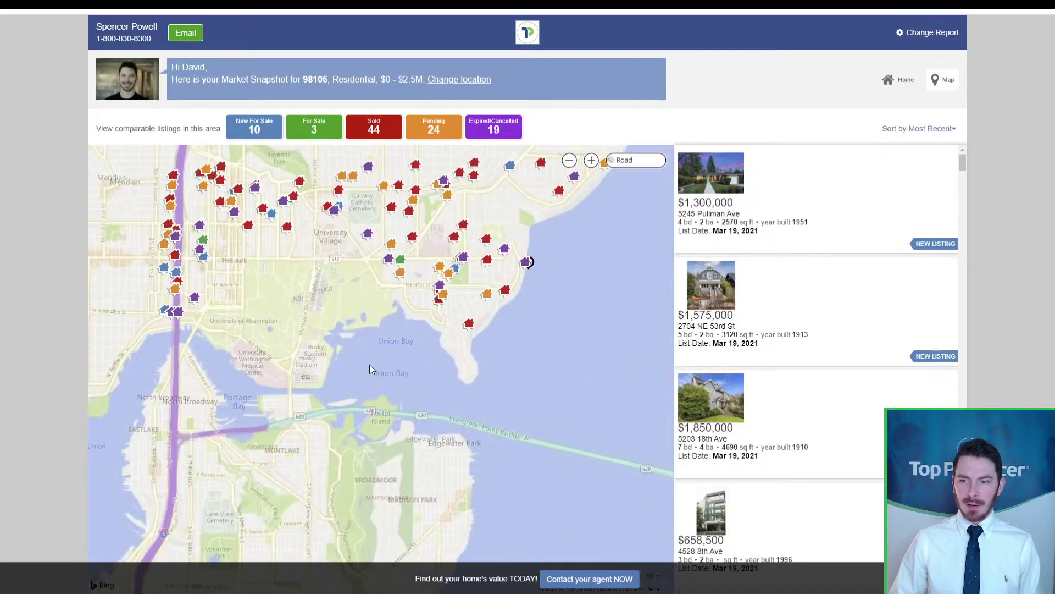
left_click_drag(369, 365, 368, 391)
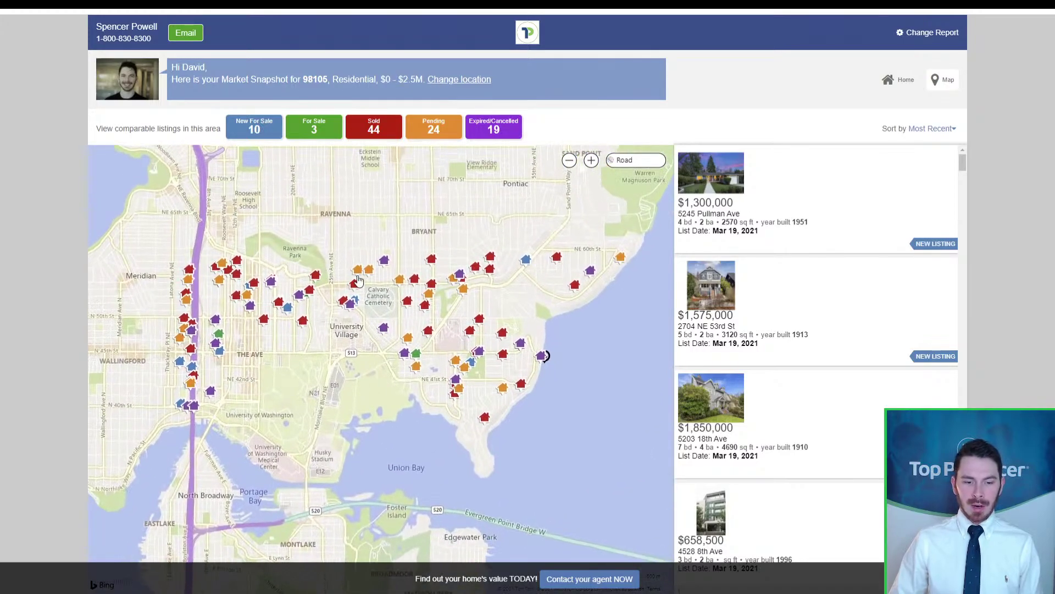
left_click(384, 134)
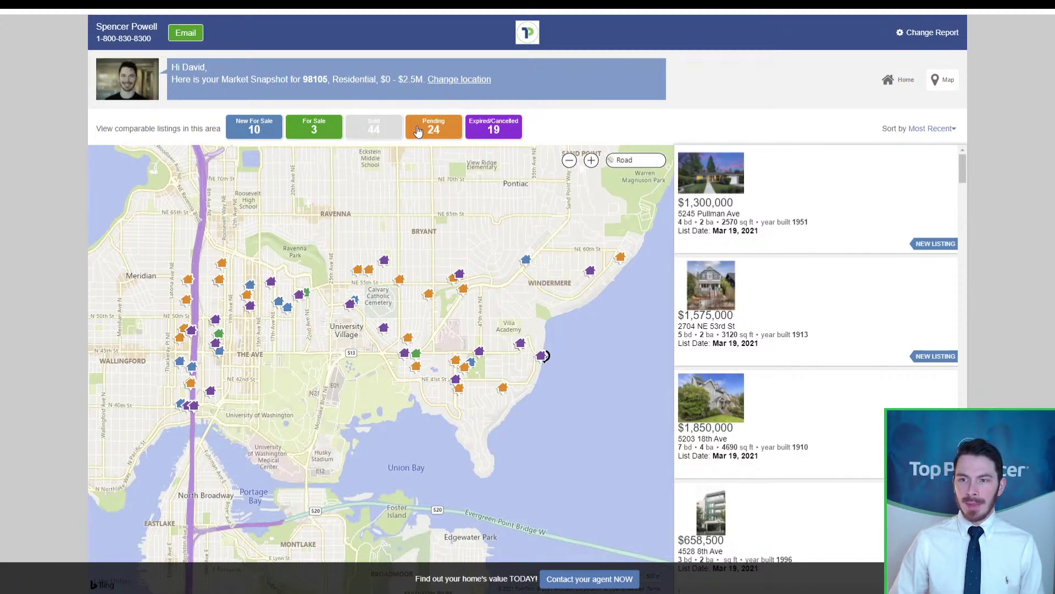
left_click(490, 133)
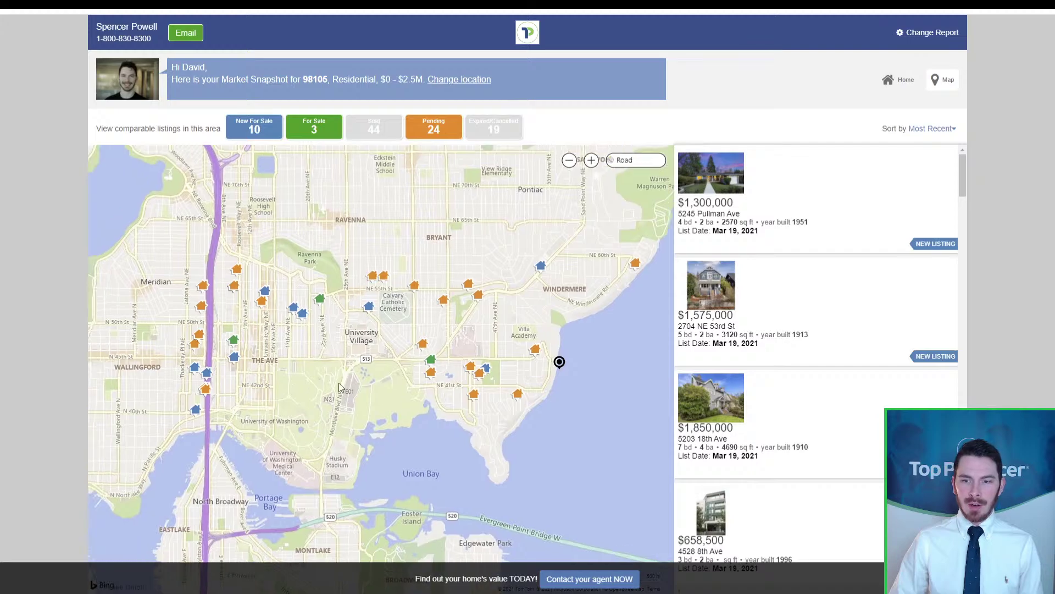
left_click(438, 136)
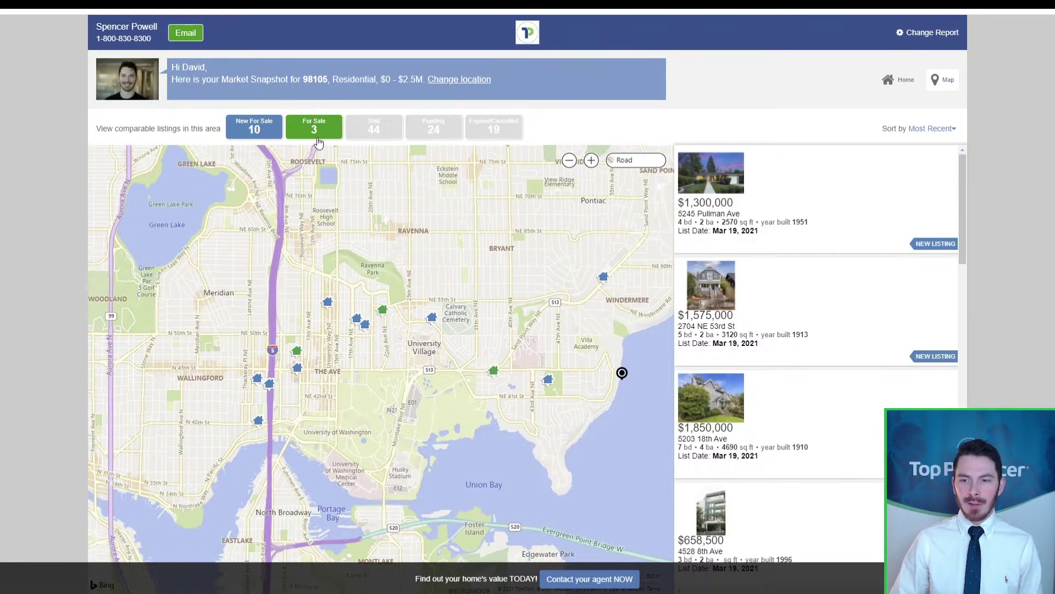
Step: Zoom the map into NE 54th St and select the green For Sale house marker
scroll(451, 472, "up", 2)
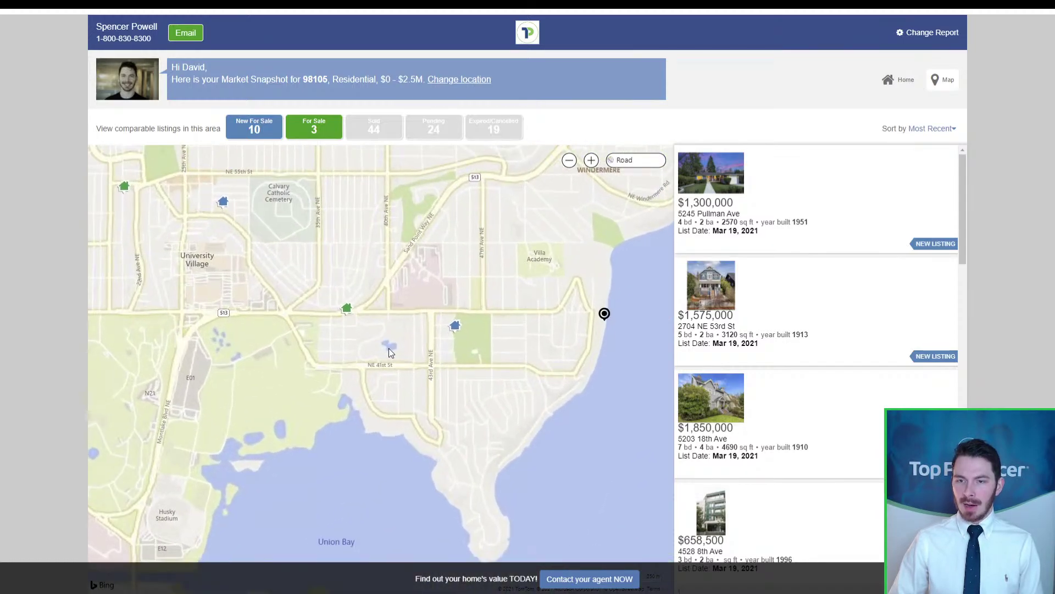
left_click_drag(495, 406, 502, 431)
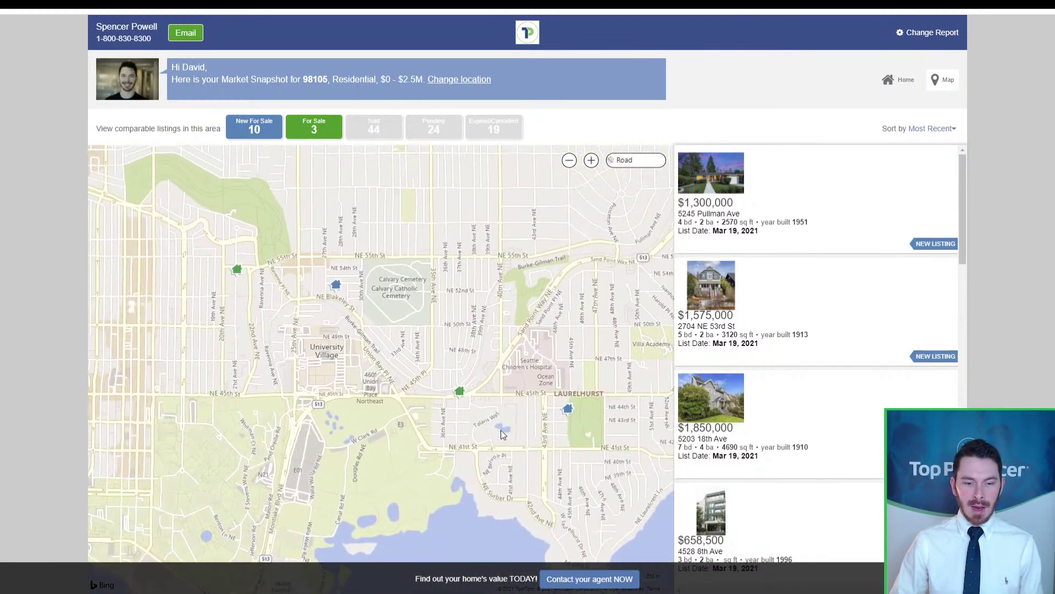
left_click_drag(414, 408, 473, 394)
scroll(304, 327, "up", 3)
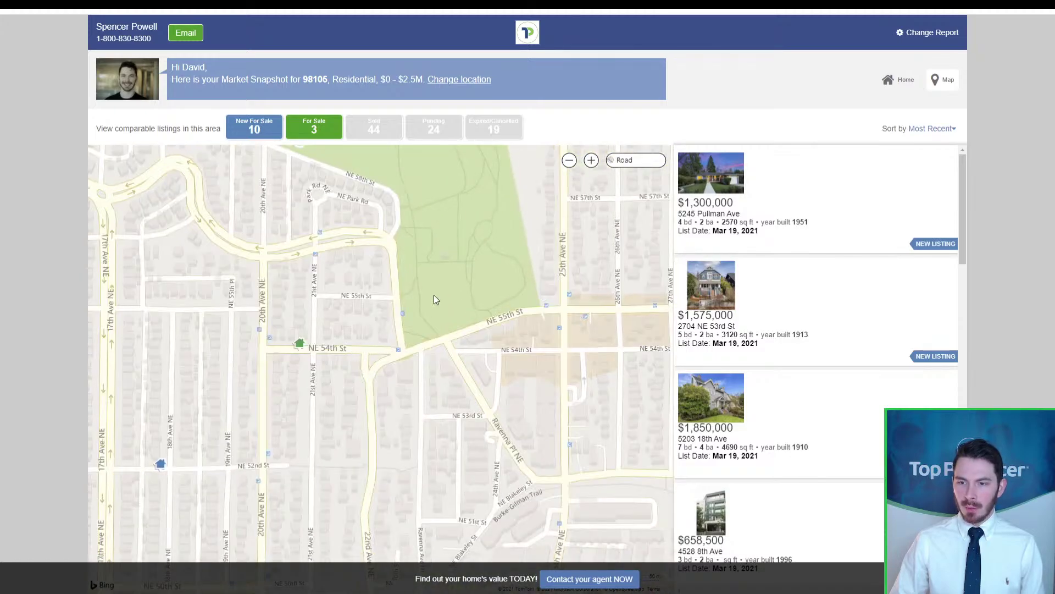
left_click(301, 345)
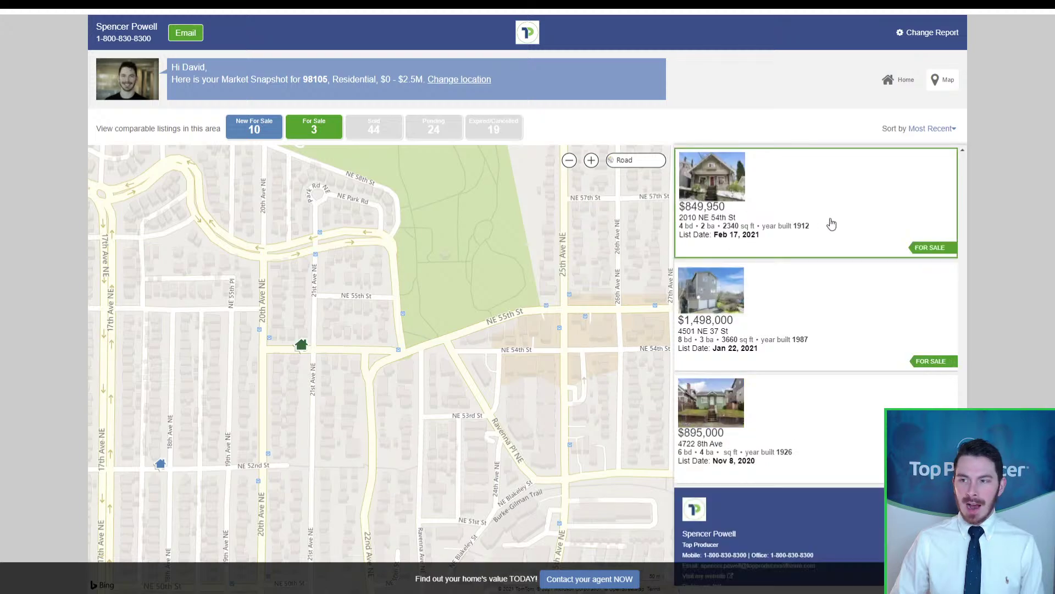
Step: Open the $849,950 listing and browse its photos to the red dining room
left_click(831, 223)
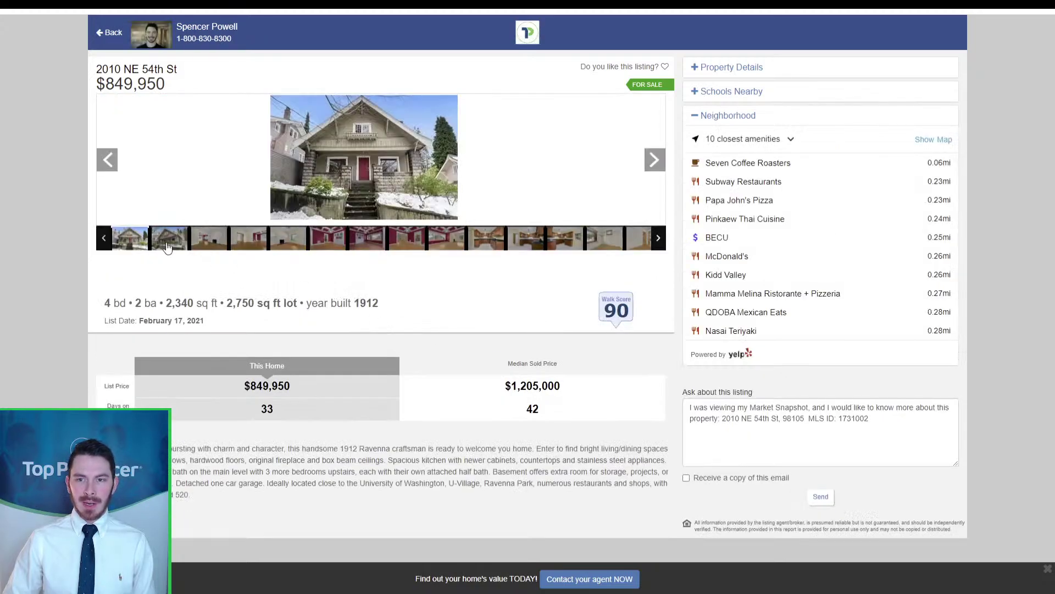
left_click(163, 244)
left_click(209, 241)
left_click(253, 244)
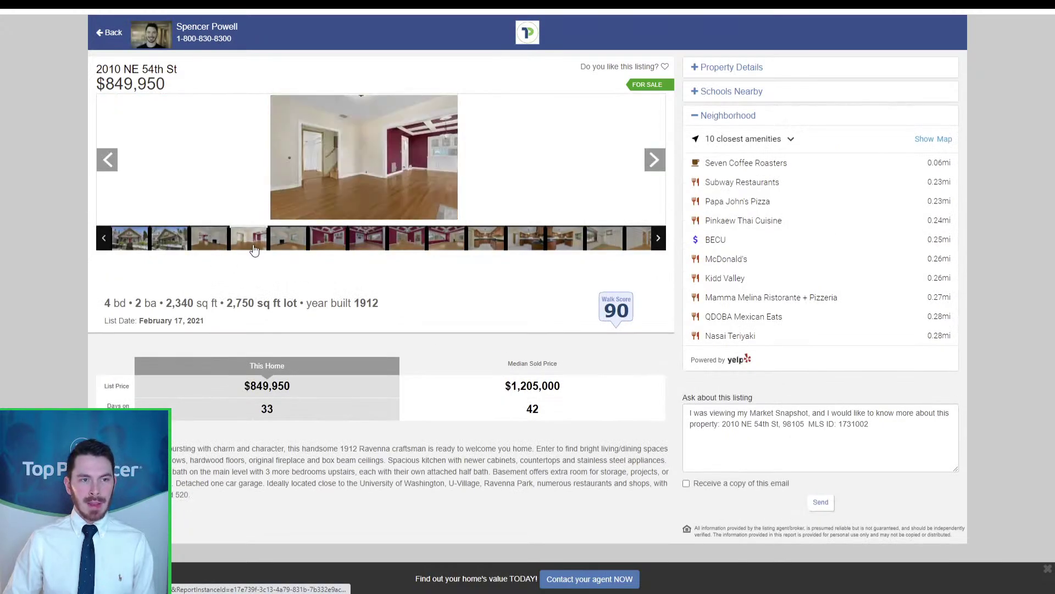
left_click(286, 244)
left_click(336, 242)
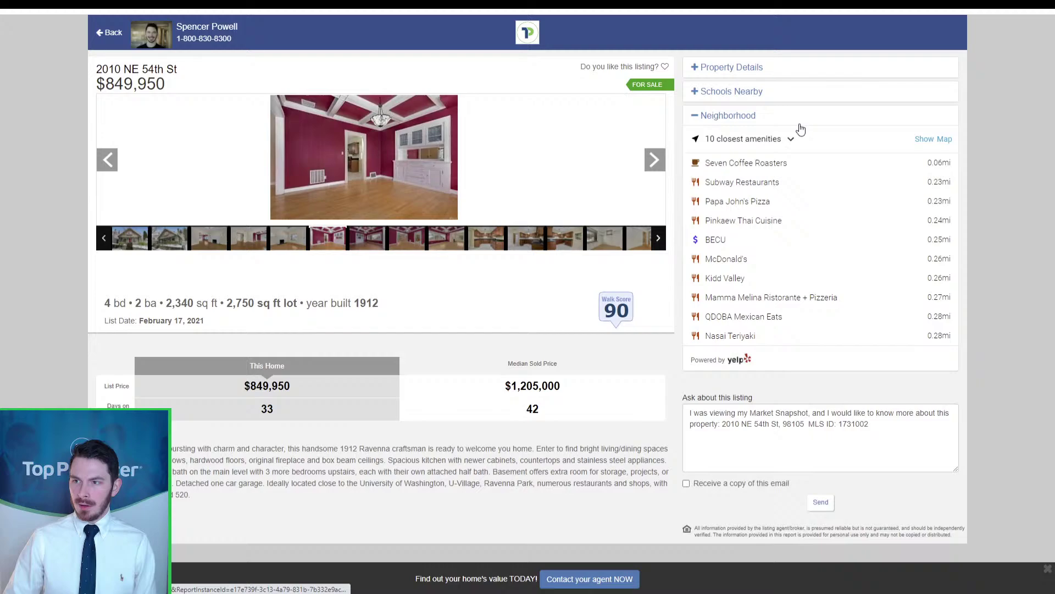
Step: Expand and review the home's Property Details, then collapse them
left_click(761, 79)
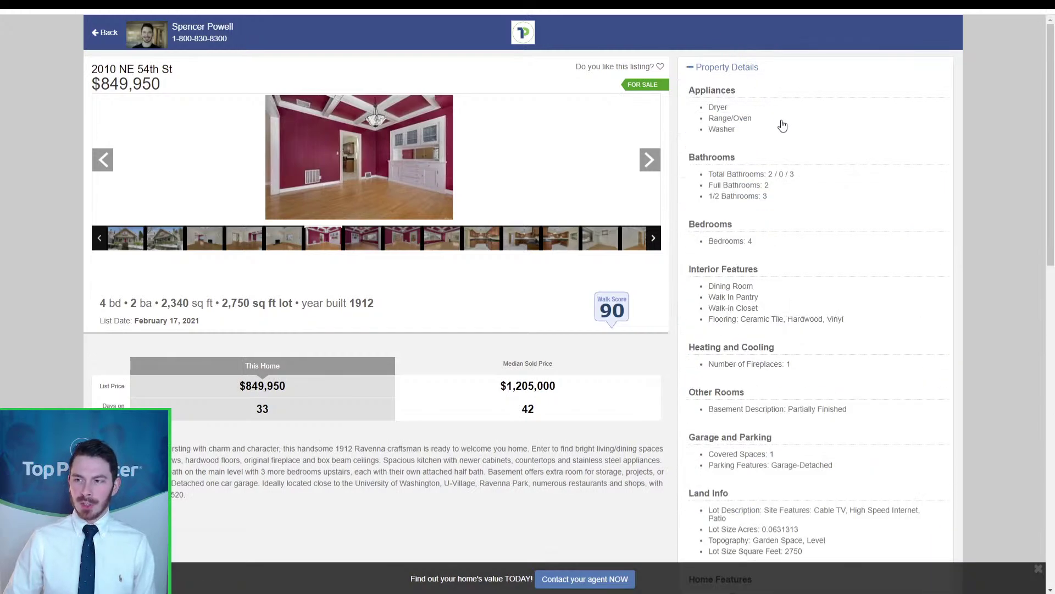
scroll(770, 134, "down", 2)
scroll(770, 134, "down", 5)
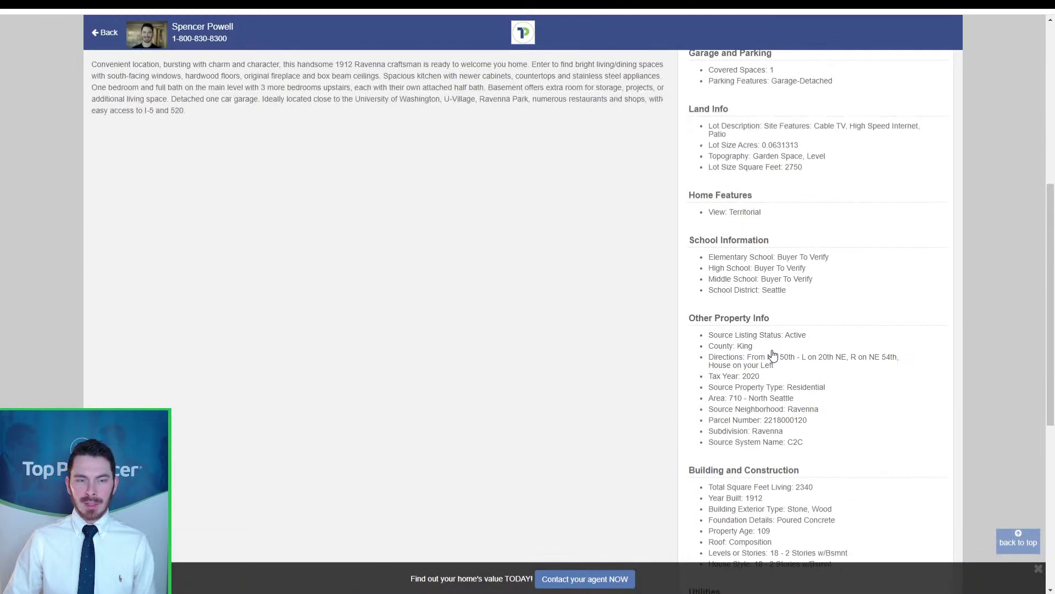
scroll(786, 367, "down", 2)
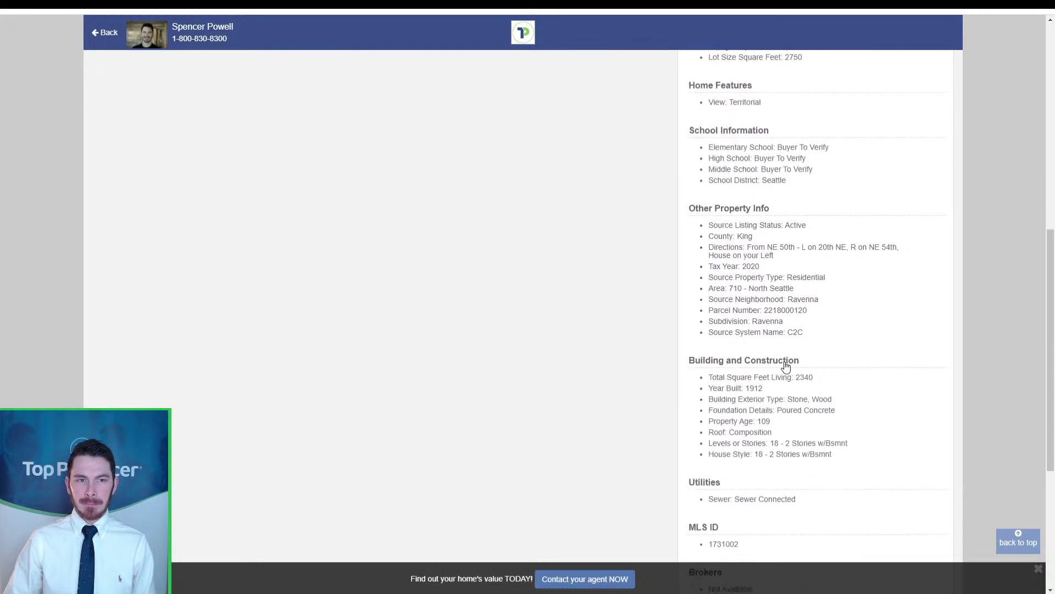
scroll(786, 367, "down", 1)
scroll(784, 360, "up", 10)
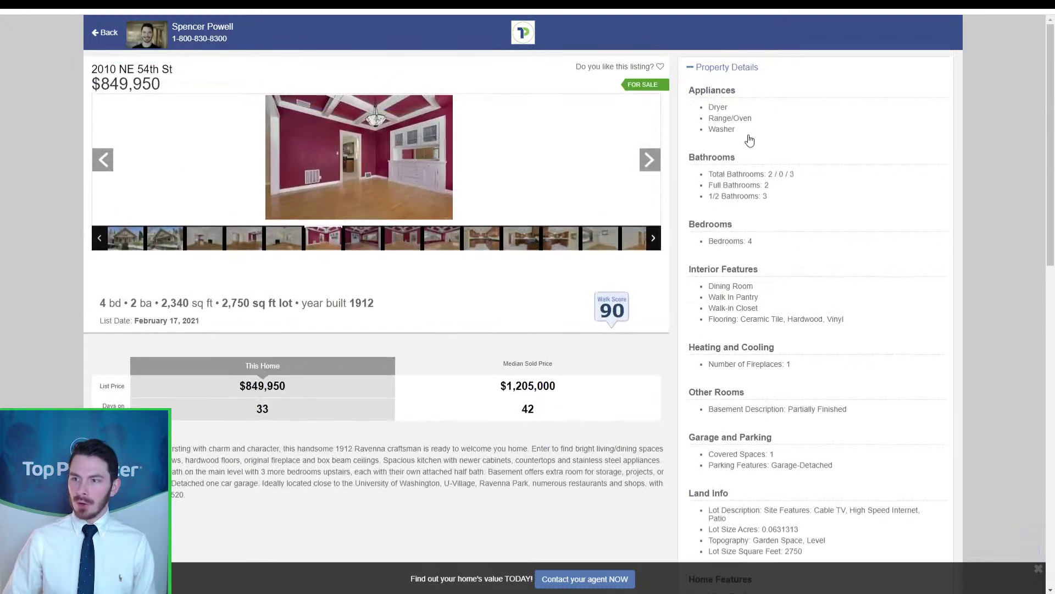
left_click(712, 70)
Step: Show nearby schools and the 10 closest amenities, led by Seven Coffee Roasters at 0.06mi
left_click(718, 93)
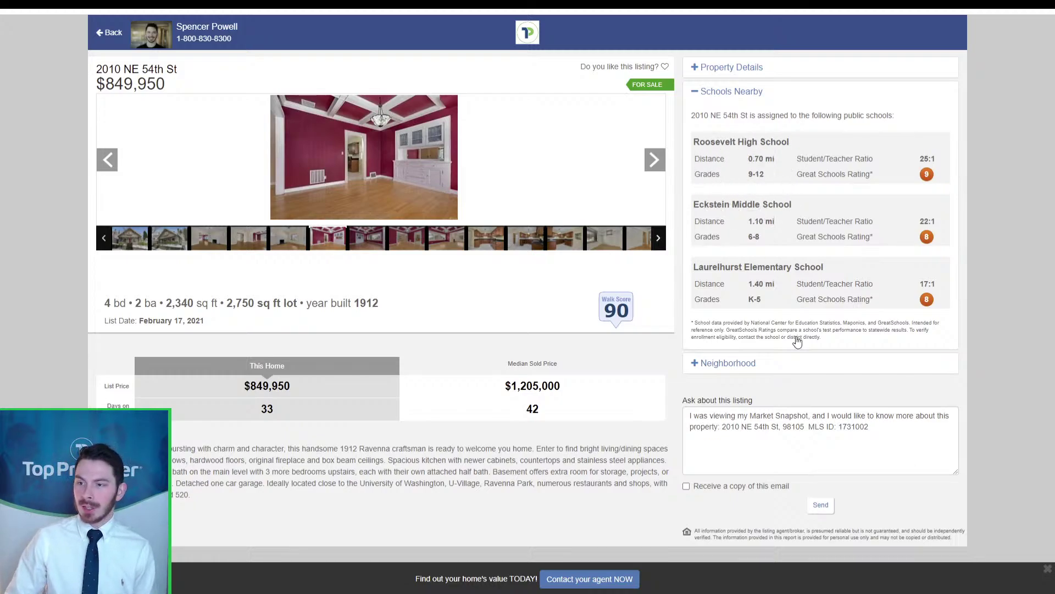
left_click(800, 367)
scroll(792, 341, "down", 1)
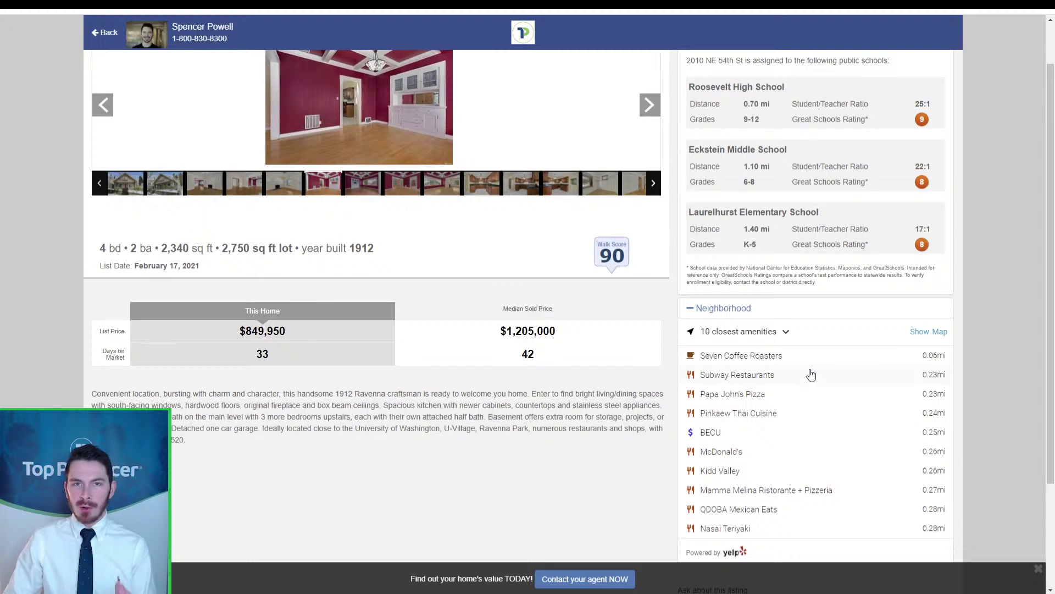
scroll(808, 341, "down", 2)
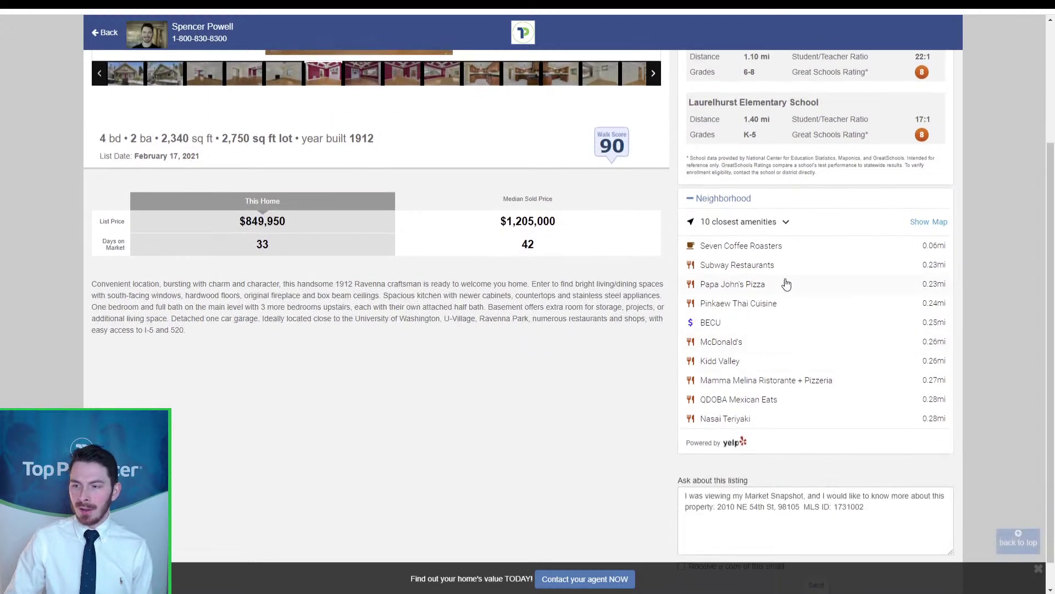
left_click(747, 446)
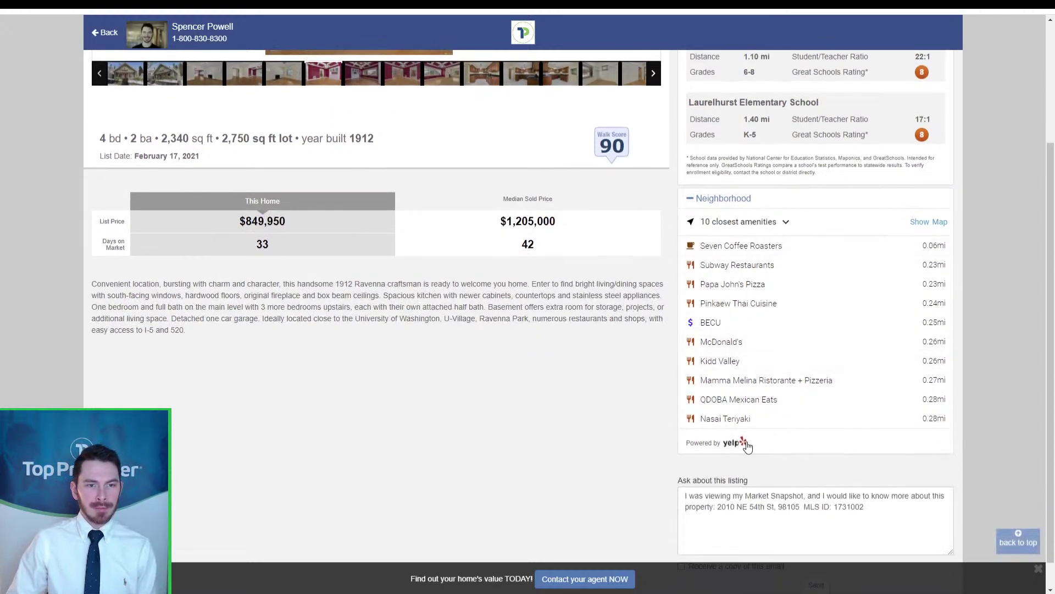
scroll(747, 446, "up", 3)
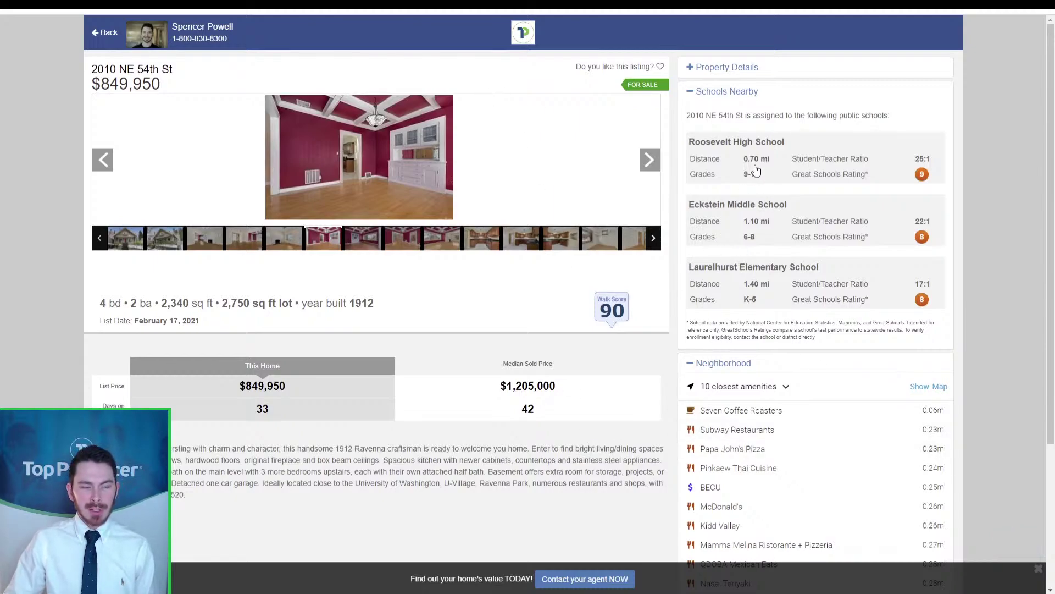
left_click(663, 70)
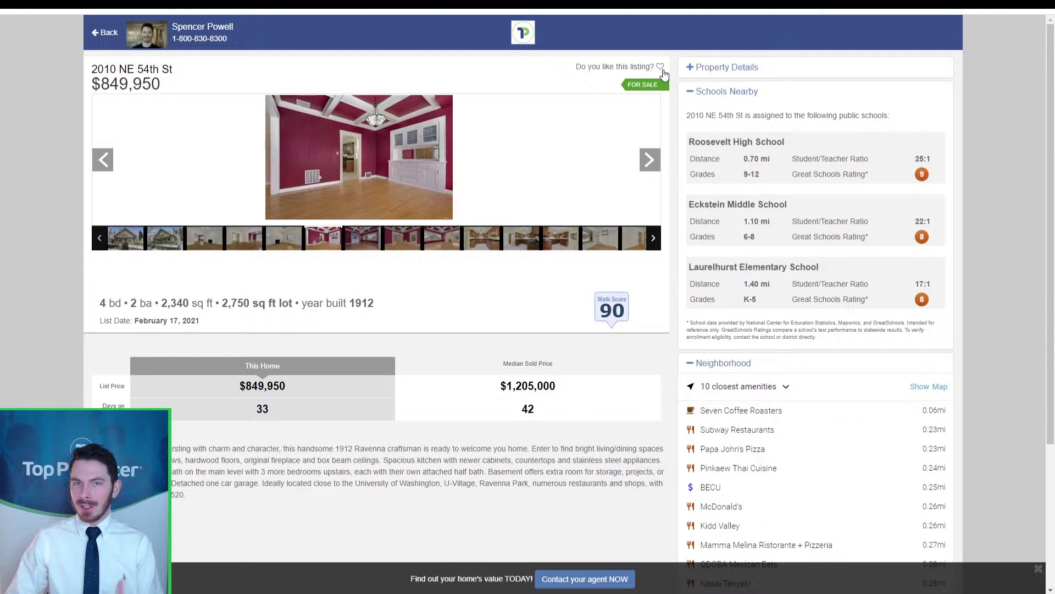
left_click(663, 70)
left_click(663, 70)
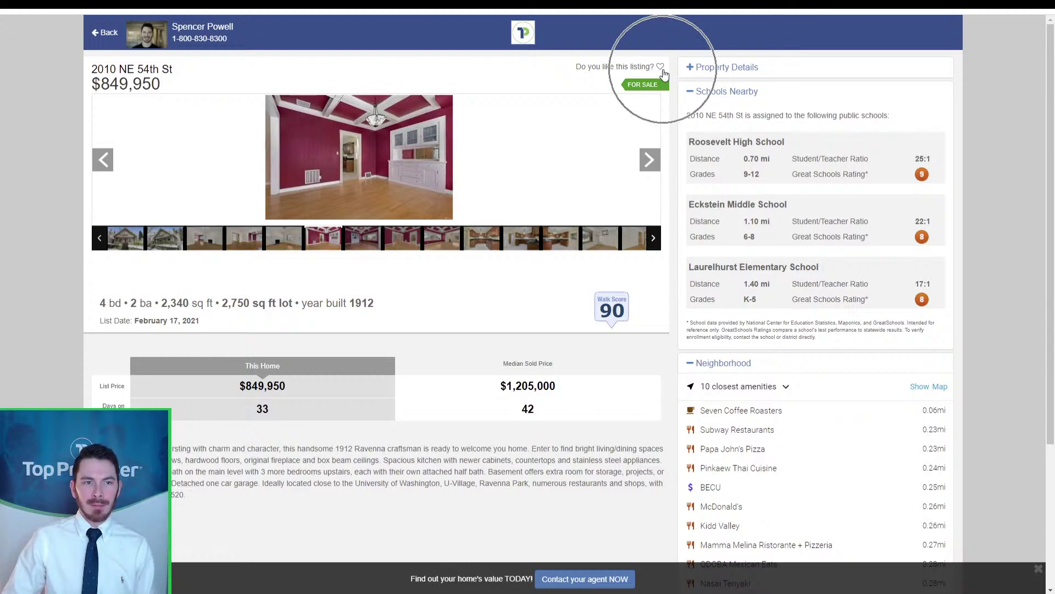
left_click(663, 70)
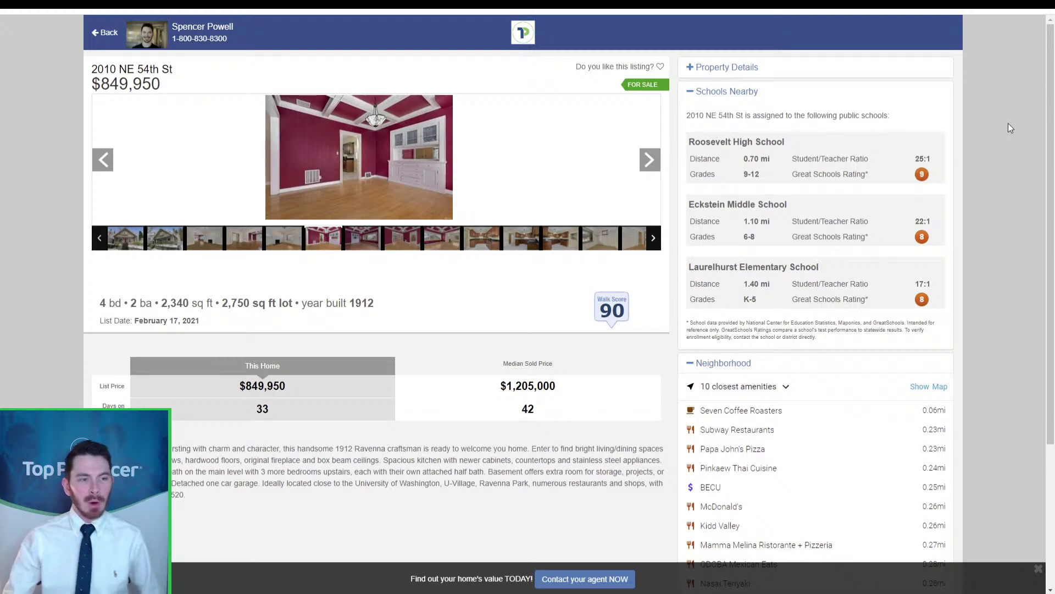
scroll(1010, 127, "down", 3)
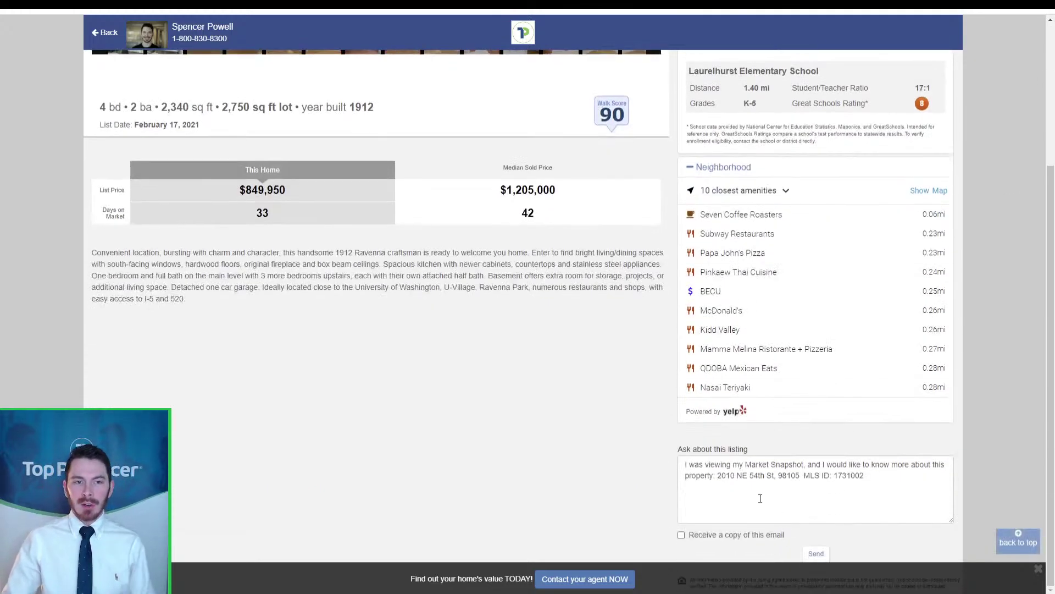
key("ctrl")
key("ctrl")
key("ctrl")
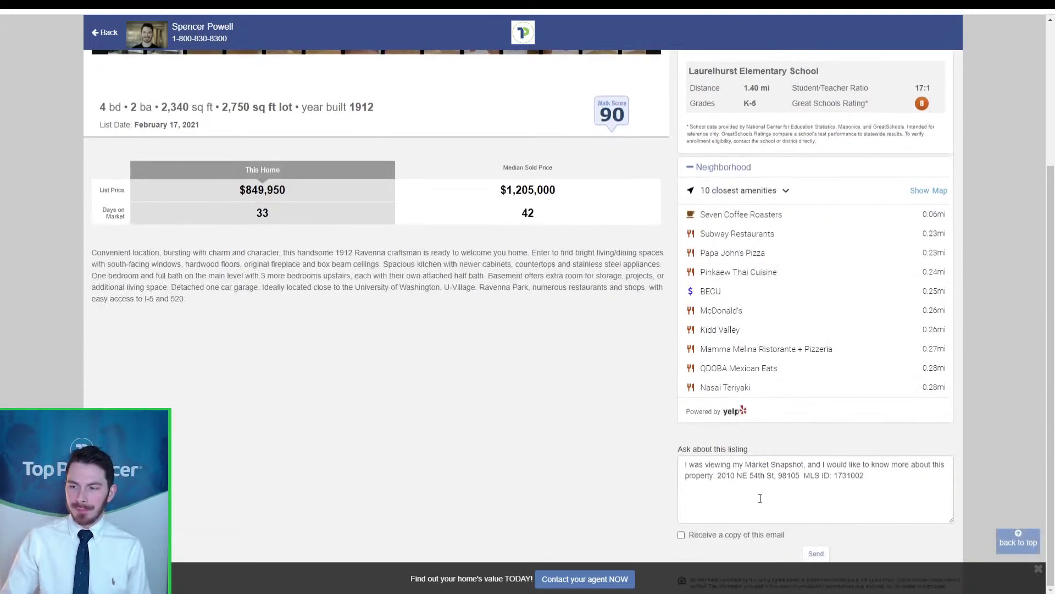
key("ctrl")
key("ctrl")
key("ctrl")
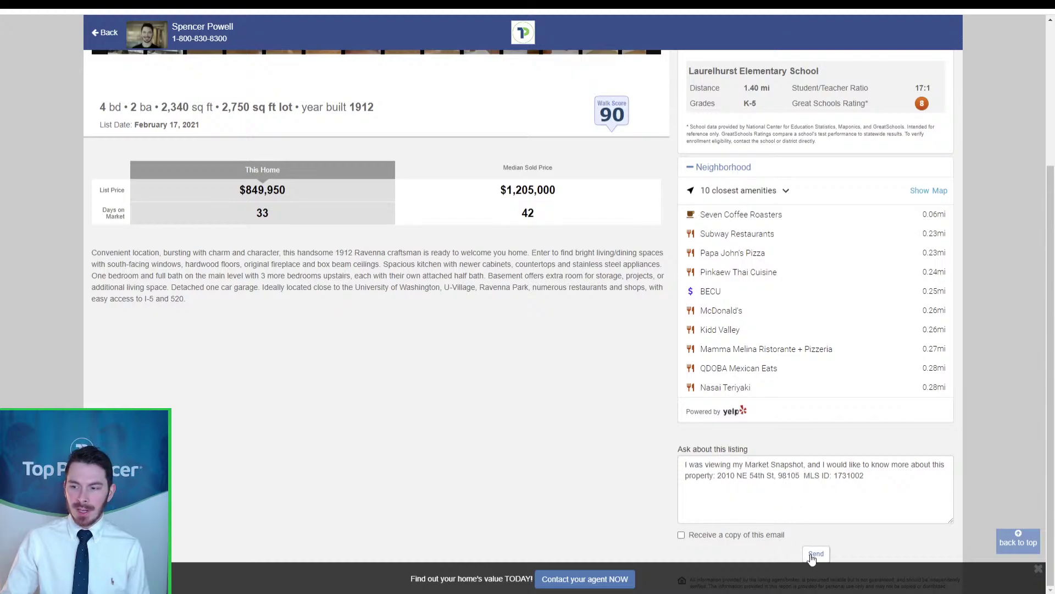
key("ctrl")
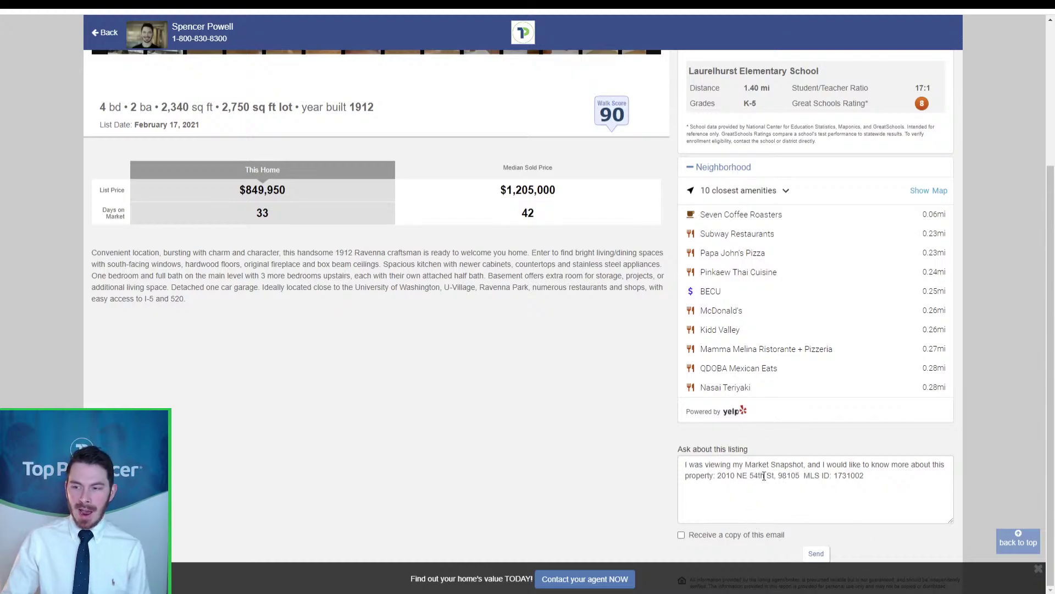
key("ctrl")
key("ctrl")
key("ctrl")
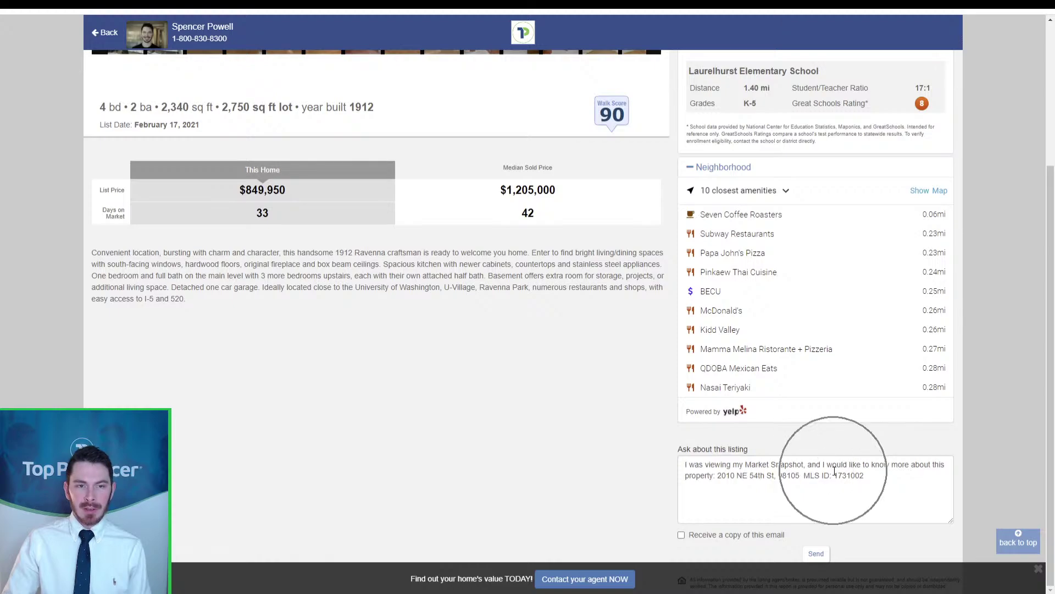
key("ctrl")
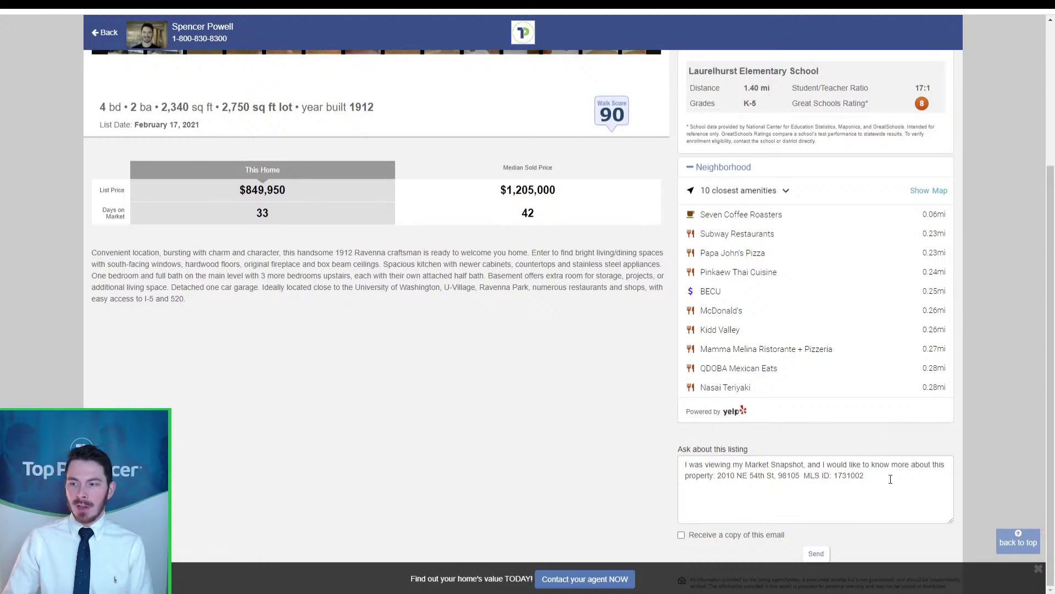
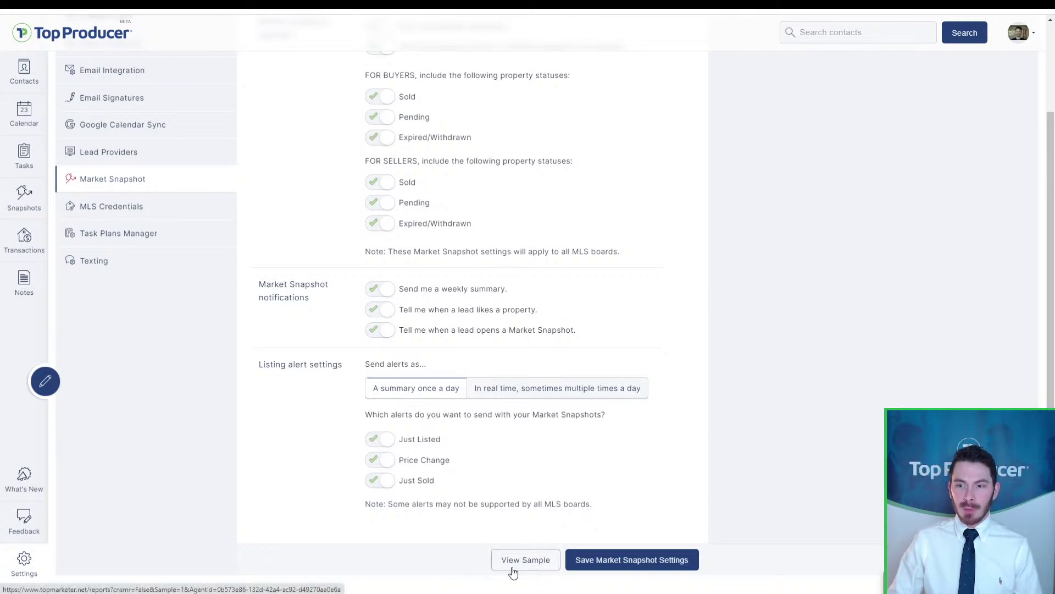
Step: Preview a sample Market Snapshot, then save the settings with all status, notification and alert options enabled
left_click(510, 569)
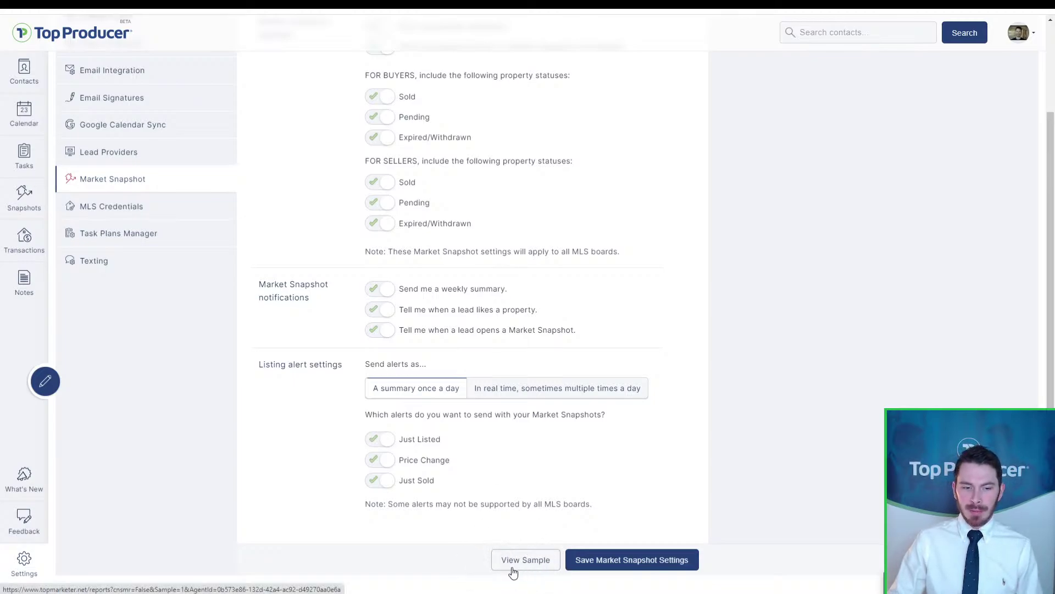
left_click(512, 571)
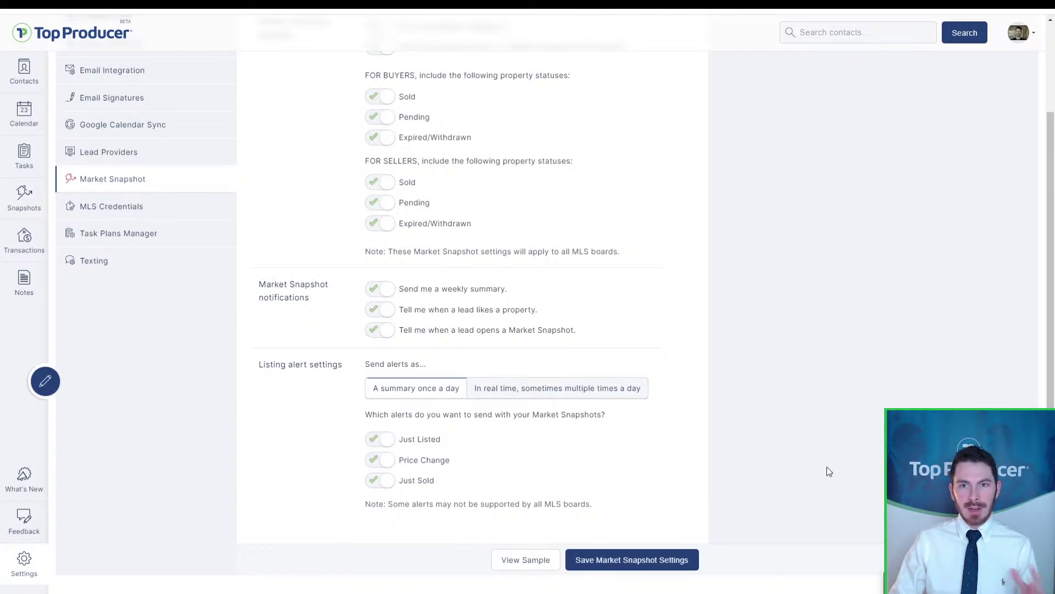
left_click(525, 564)
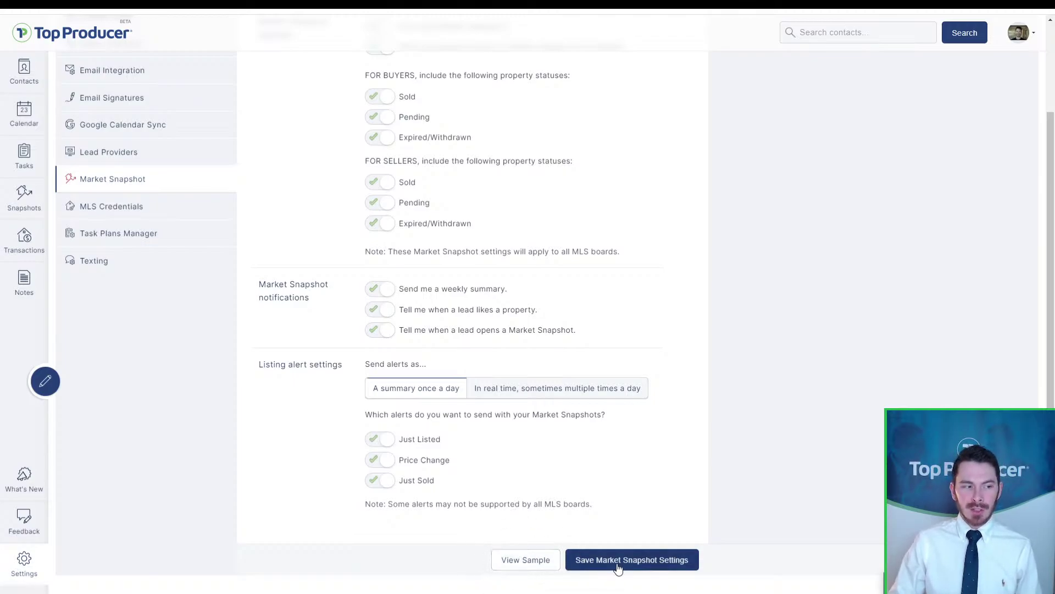
left_click(618, 569)
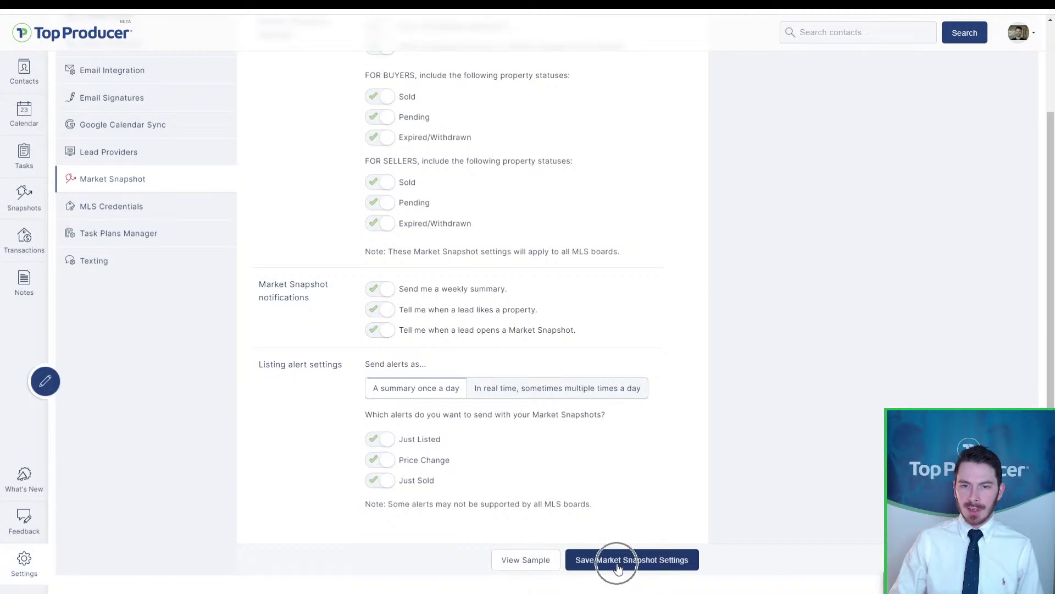
scroll(436, 410, "up", 2)
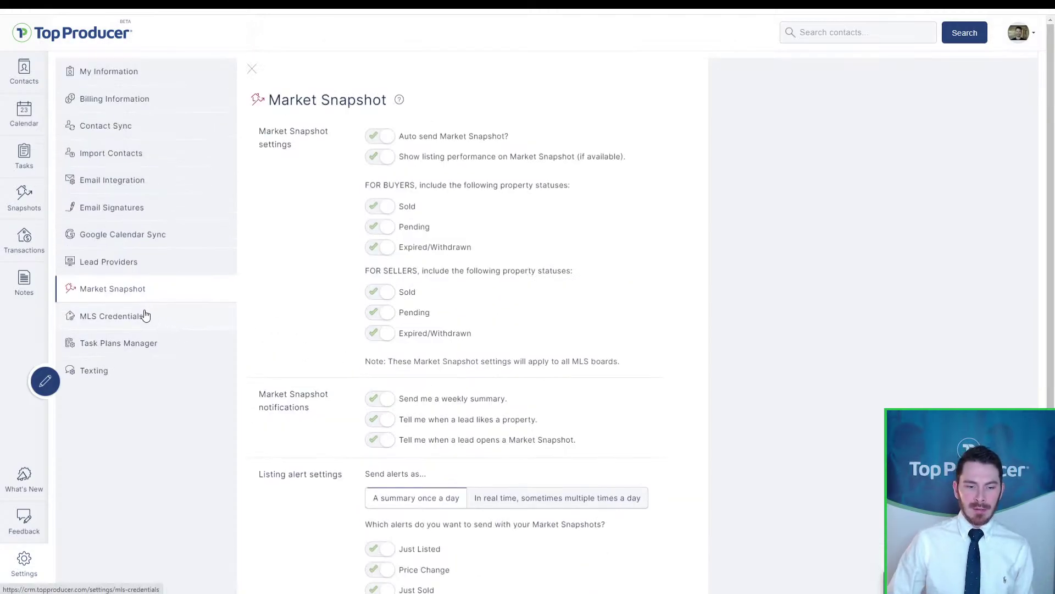
Step: Show the MLS Credentials page listing the Northwest MLS board as Valid
left_click(122, 322)
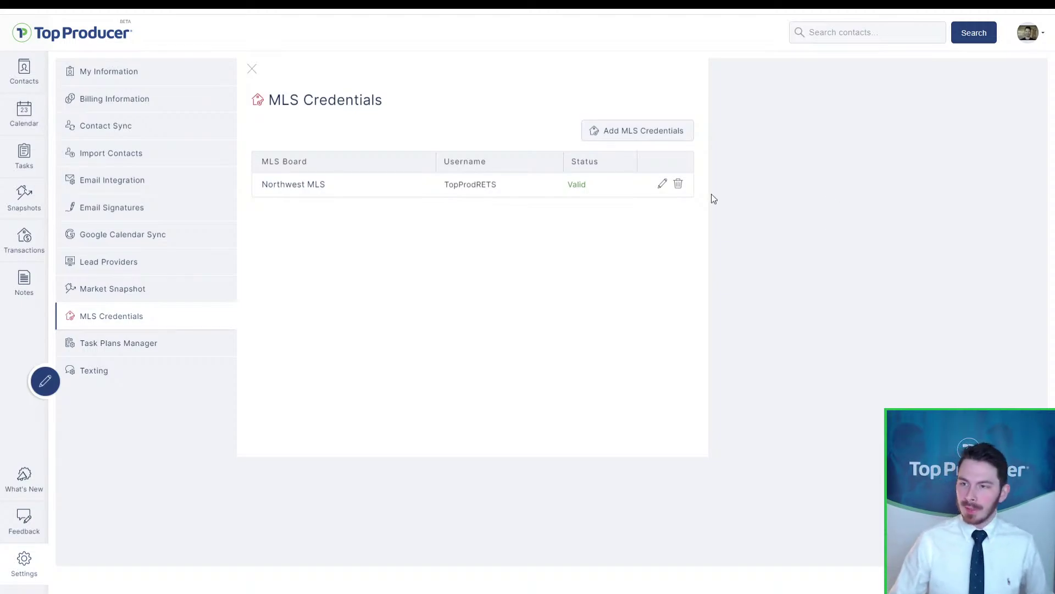
Step: Start a new MLS credential with Canopy MLS as the board and enter an agent MLS ID
left_click(643, 136)
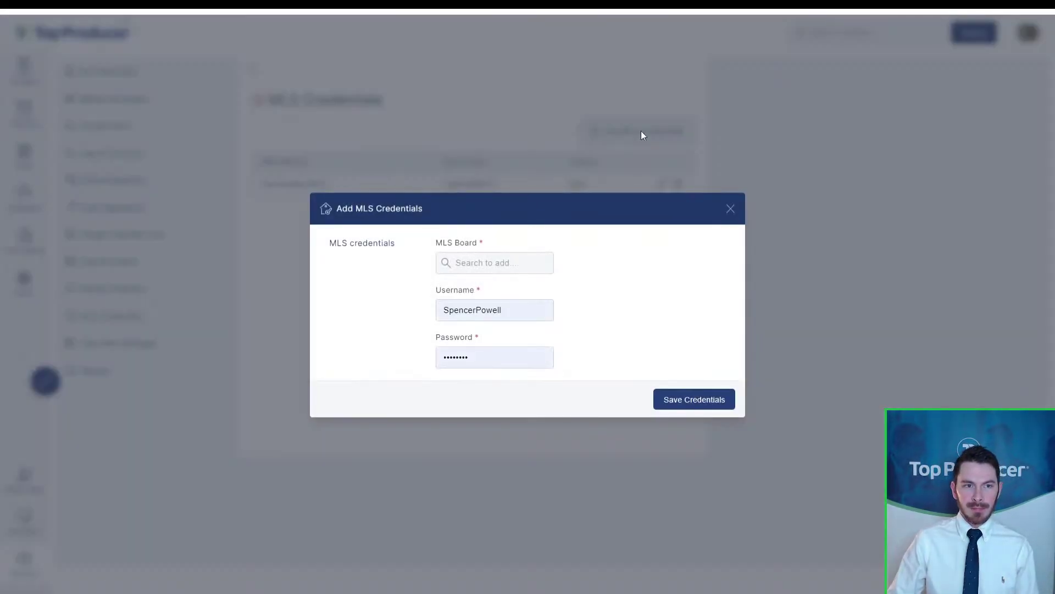
left_click(503, 264)
left_click(503, 264)
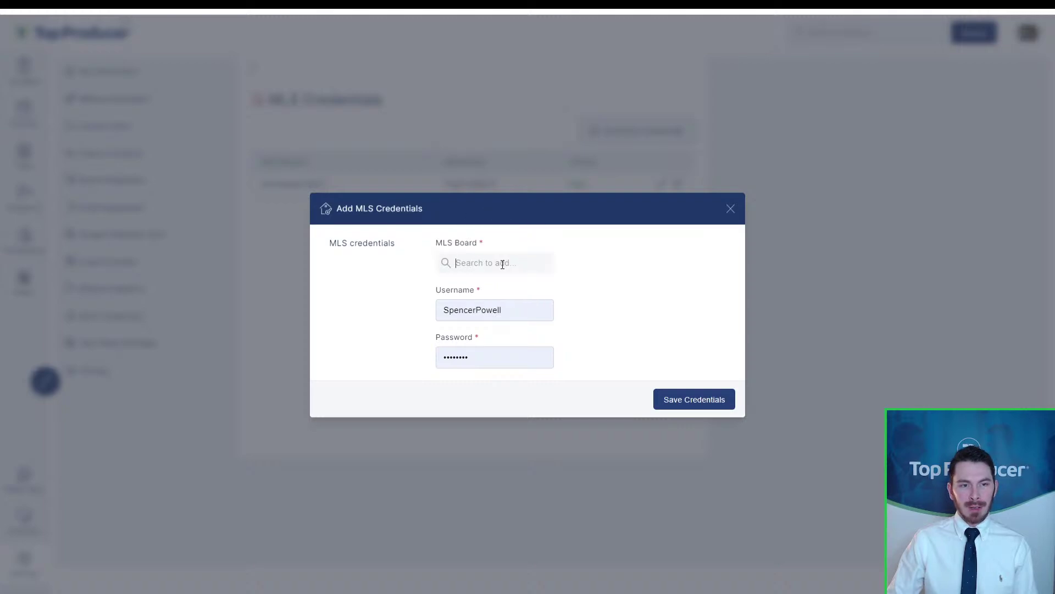
type("cano")
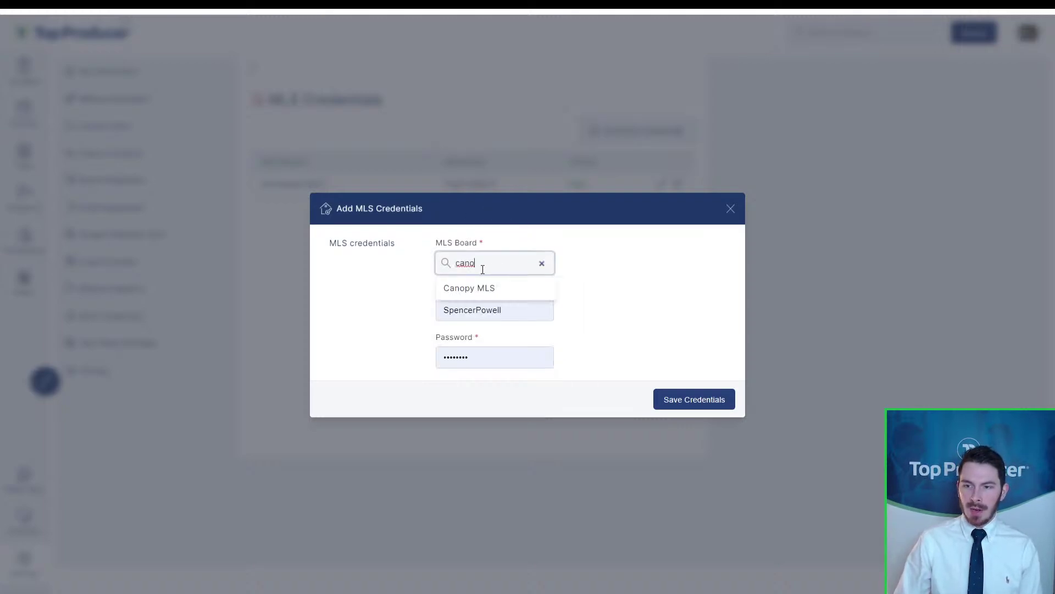
left_click(482, 269)
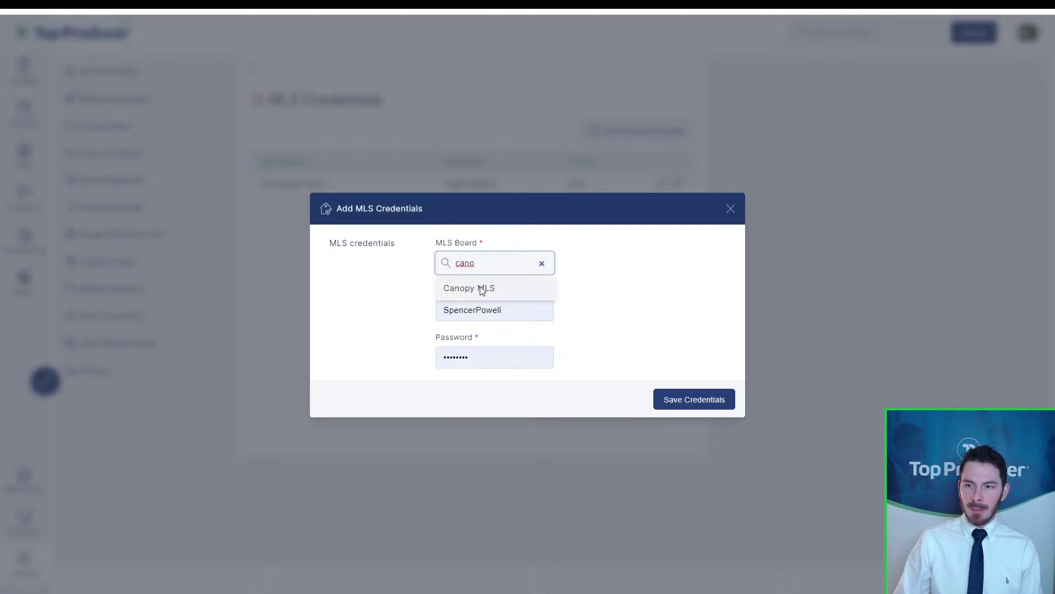
left_click(480, 288)
left_click(444, 341)
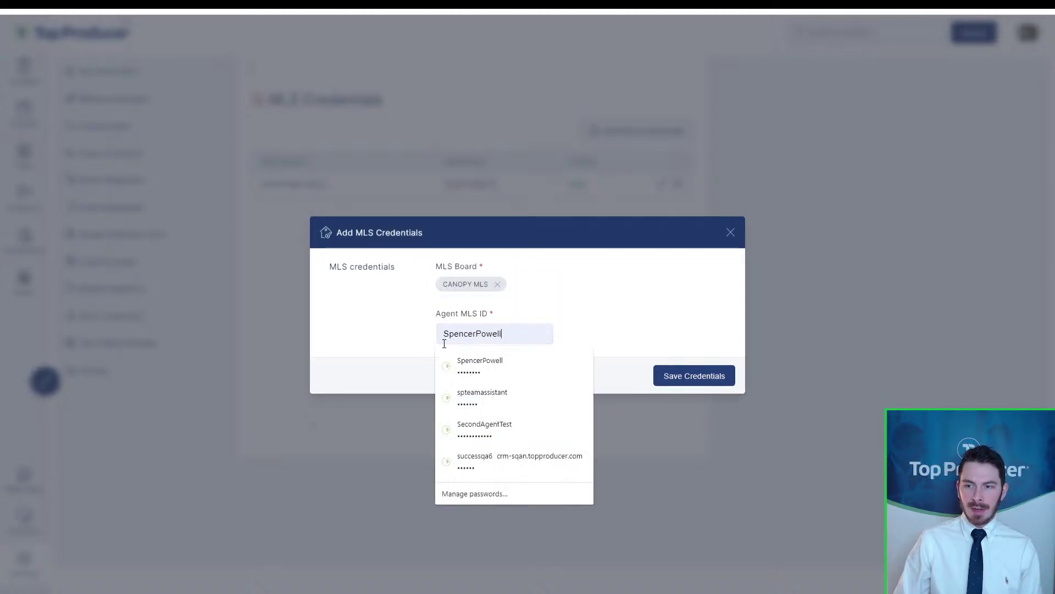
key("ctrl+a")
type("12345")
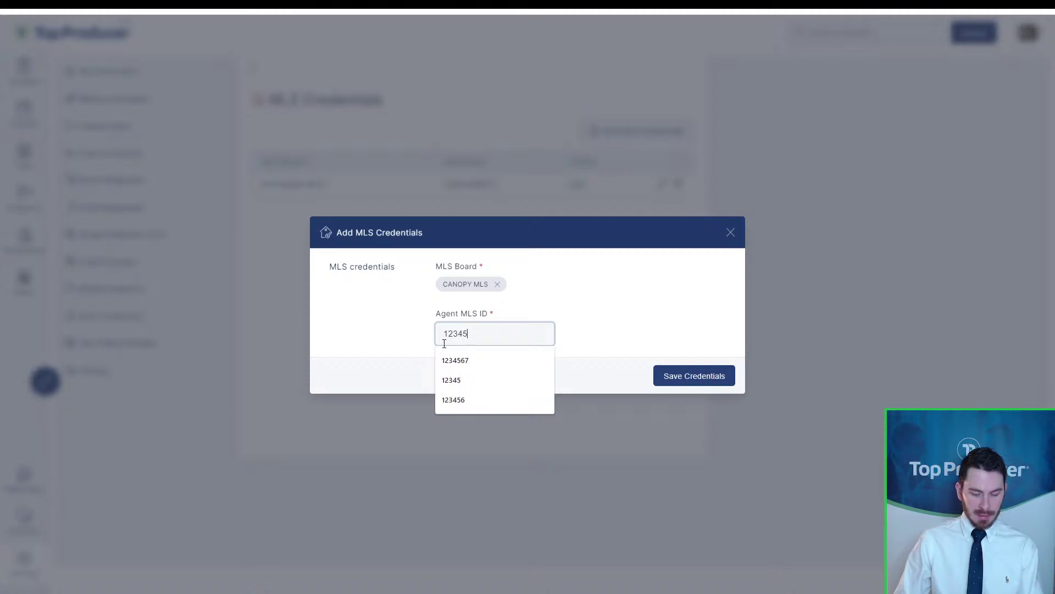
left_click(455, 360)
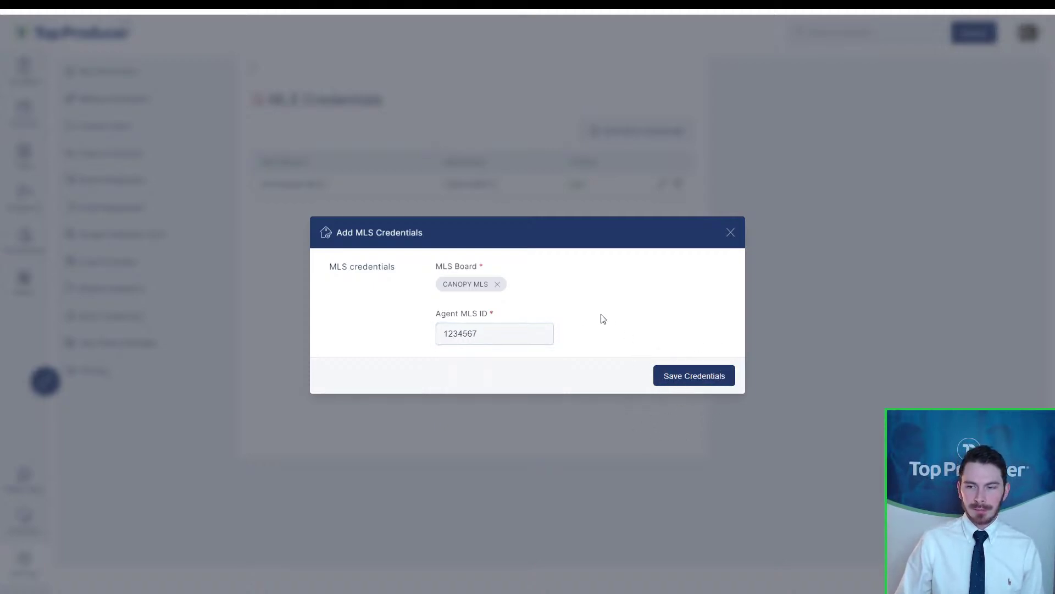
Step: Clear the Canopy MLS choice and search the board list for other boards
left_click(497, 284)
left_click(499, 264)
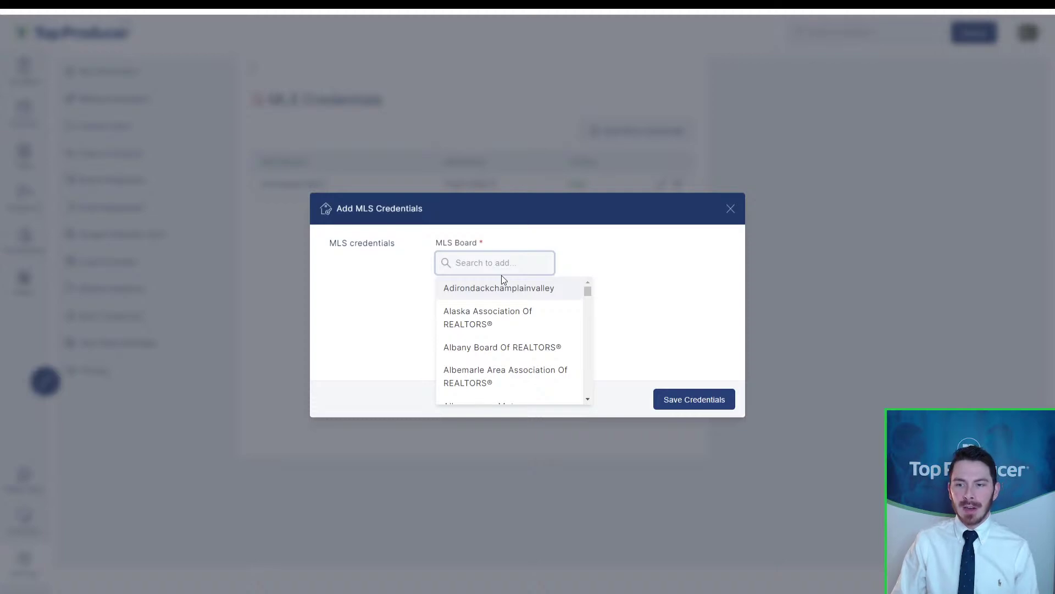
type("chic")
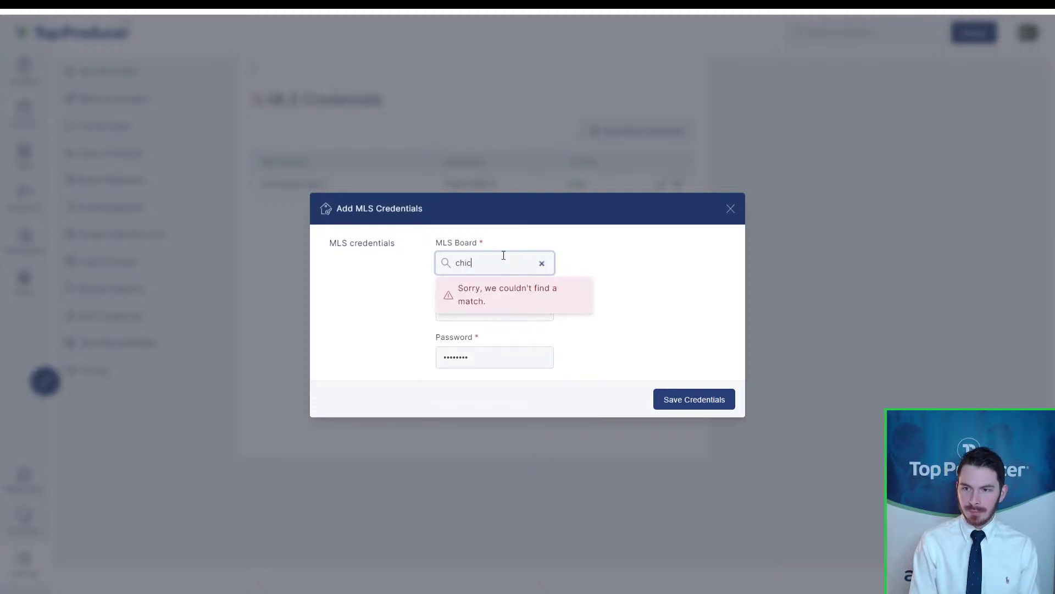
key("BackSpace")
key("BackSpace")
key("BackSpace")
key("BackSpace")
type("micgi")
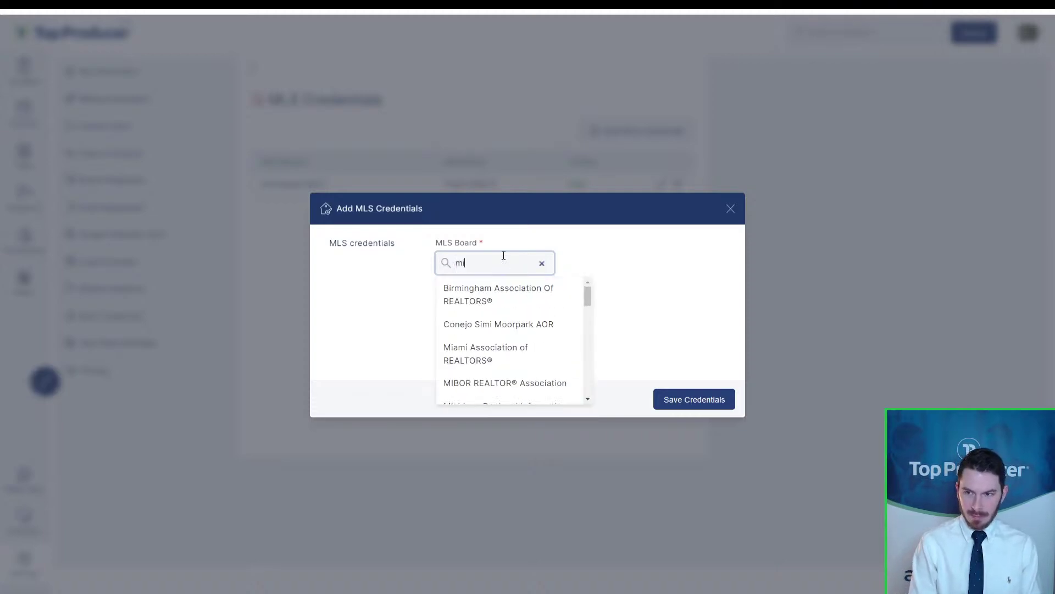
key("BackSpace")
key("BackSpace")
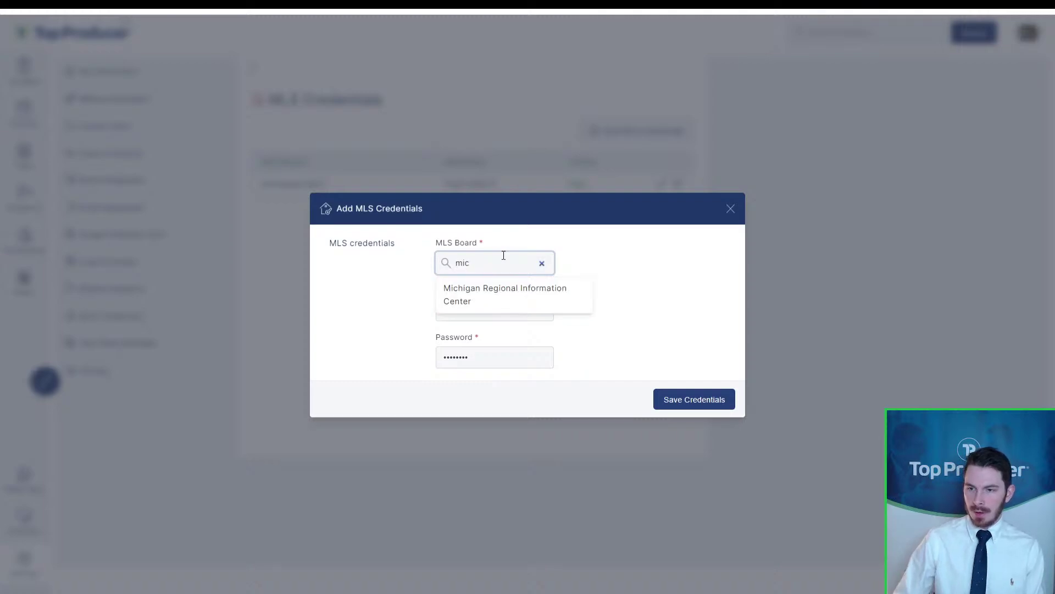
left_click(541, 264)
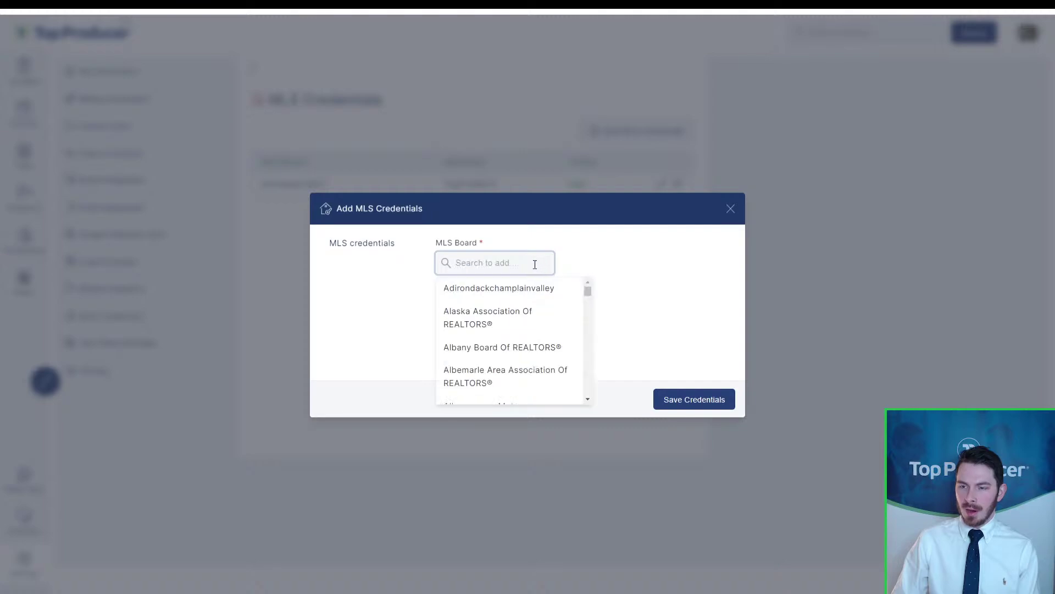
Step: Scroll through the full MLS board list, then close it
scroll(513, 332, "down", 2)
scroll(515, 339, "down", 6)
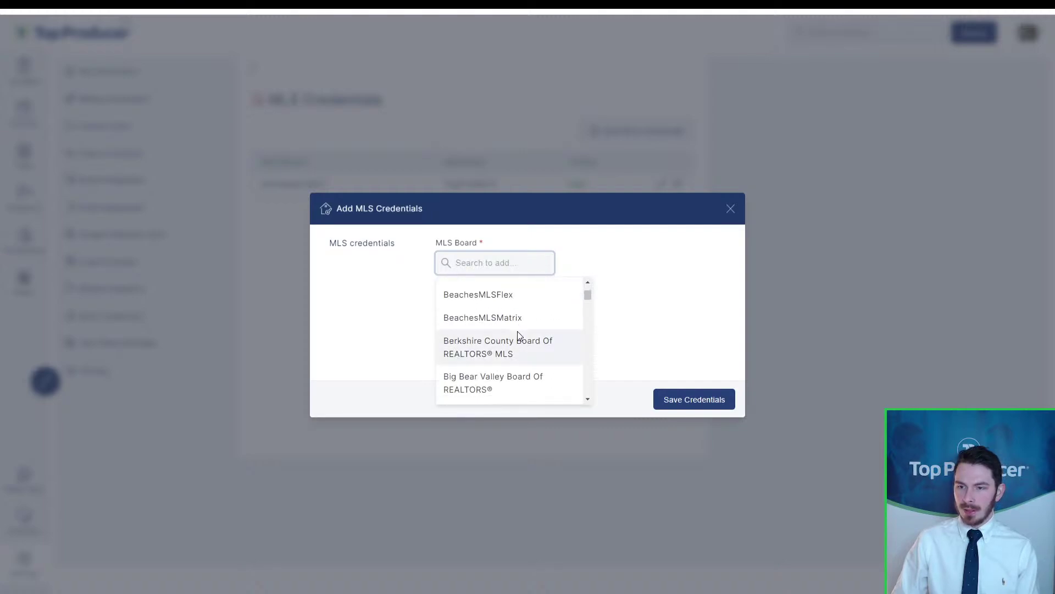
scroll(517, 334, "up", 2)
scroll(517, 335, "down", 5)
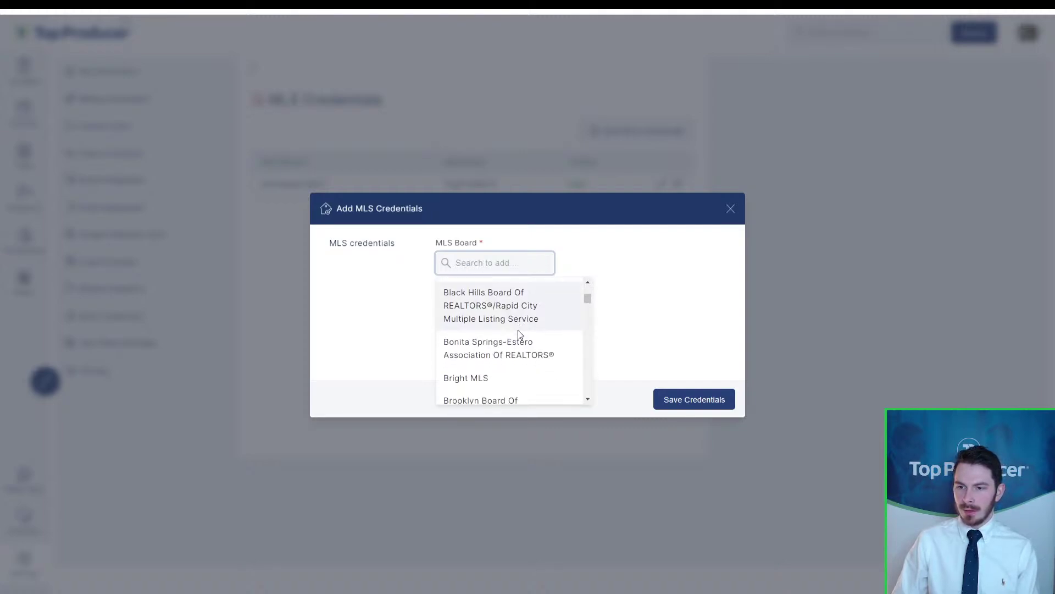
scroll(519, 335, "down", 6)
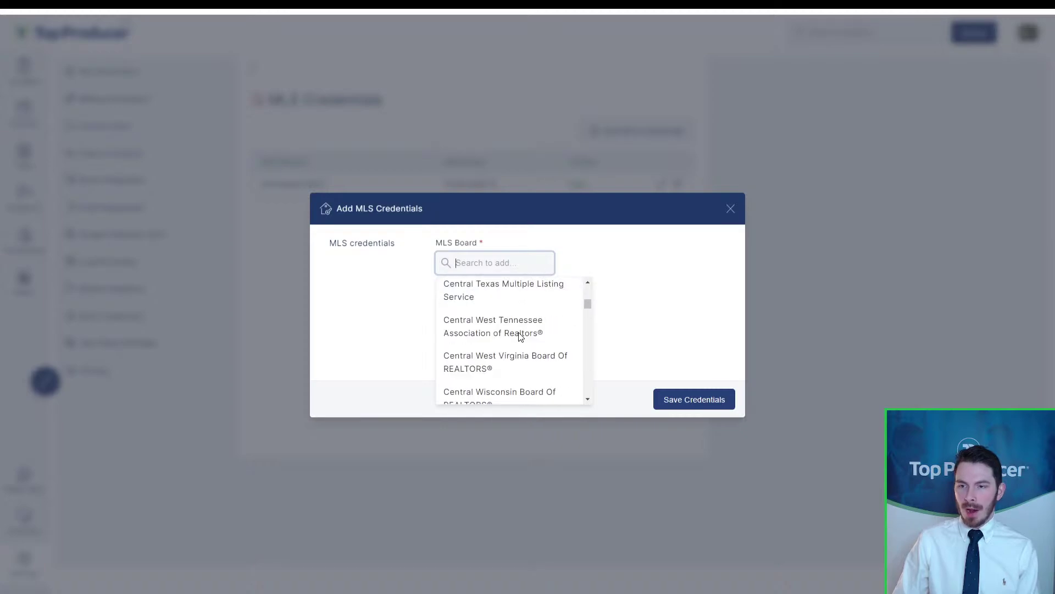
scroll(521, 335, "down", 3)
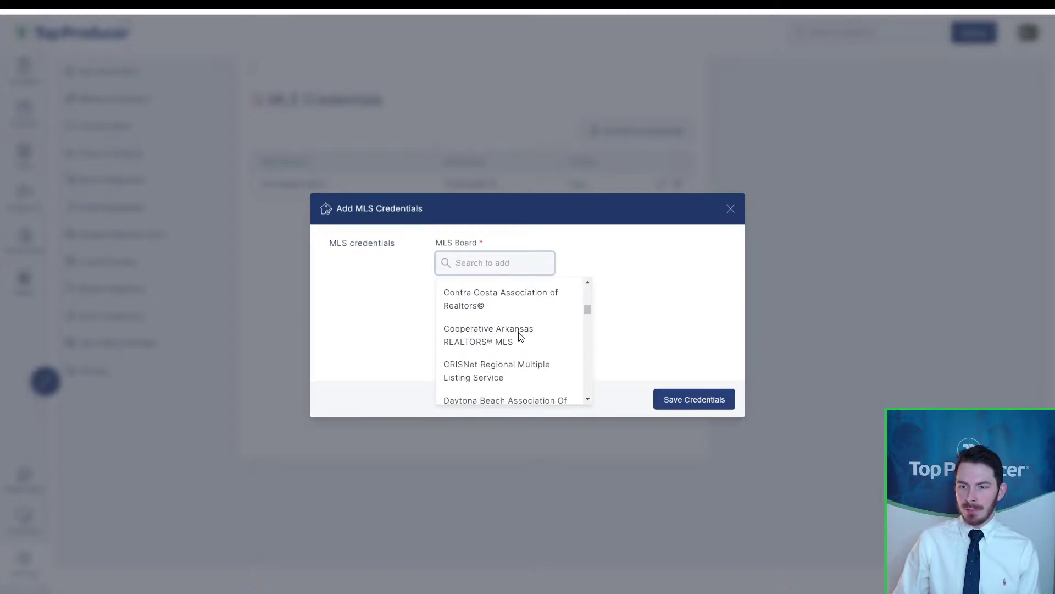
left_click(643, 304)
left_click(500, 262)
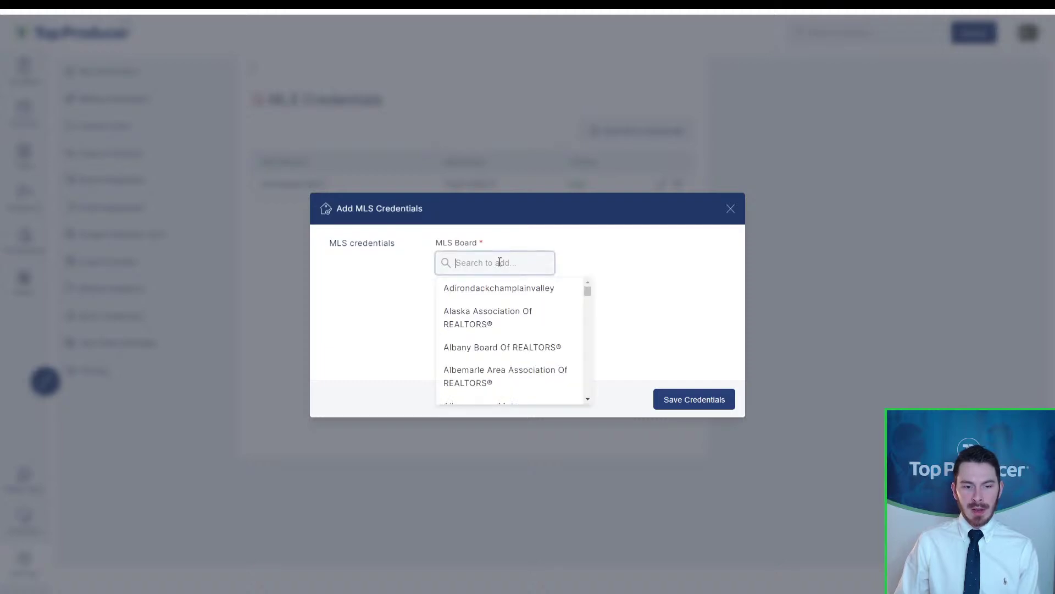
left_click(666, 250)
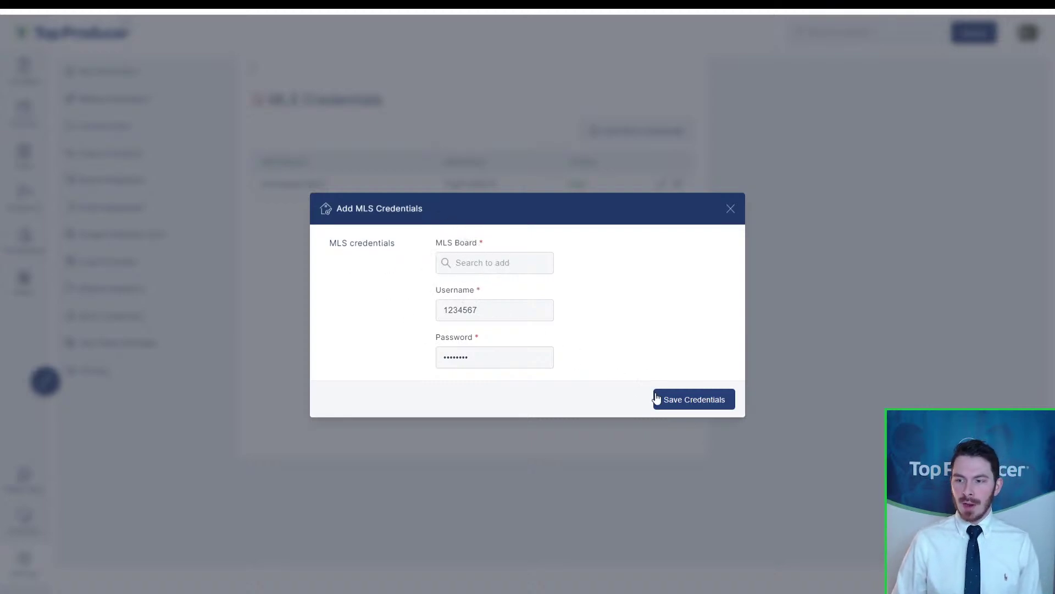
Step: Save the MLS credentials, answer Chrome's save-password prompt, and go to Task Plans Manager
left_click(730, 208)
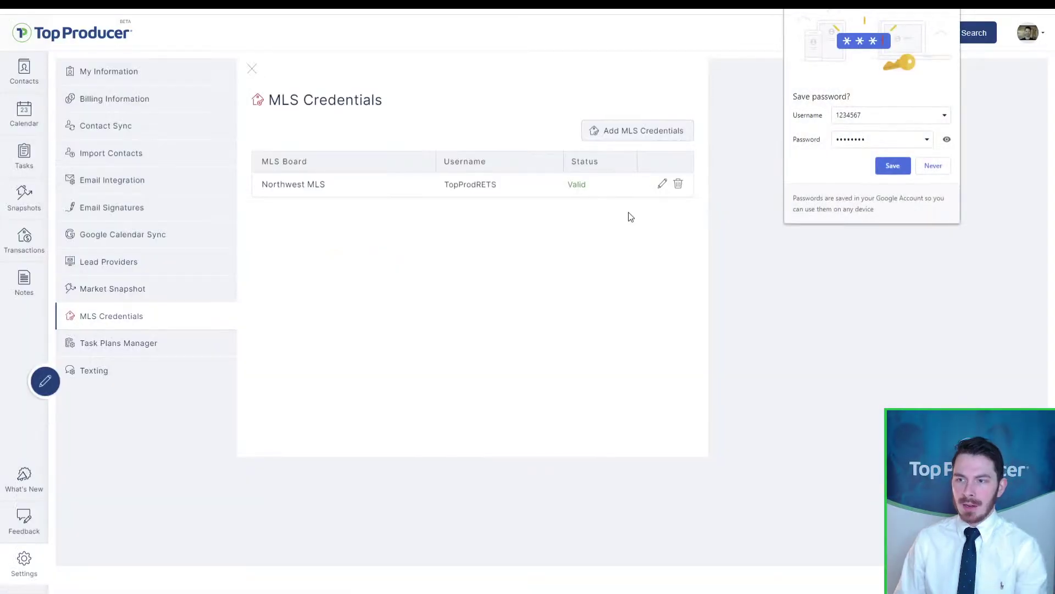
left_click(892, 165)
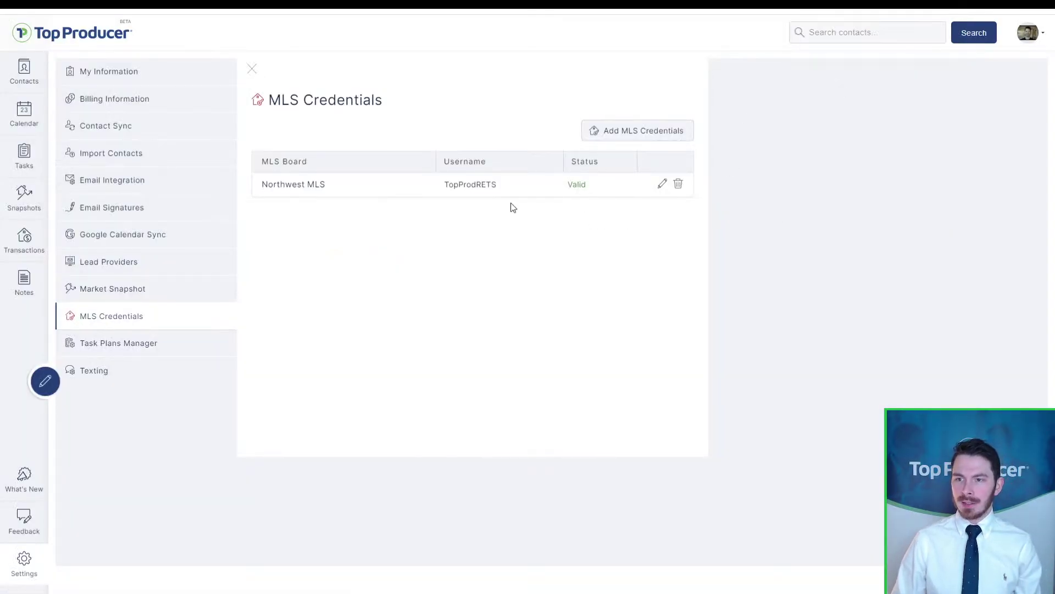
left_click(584, 196)
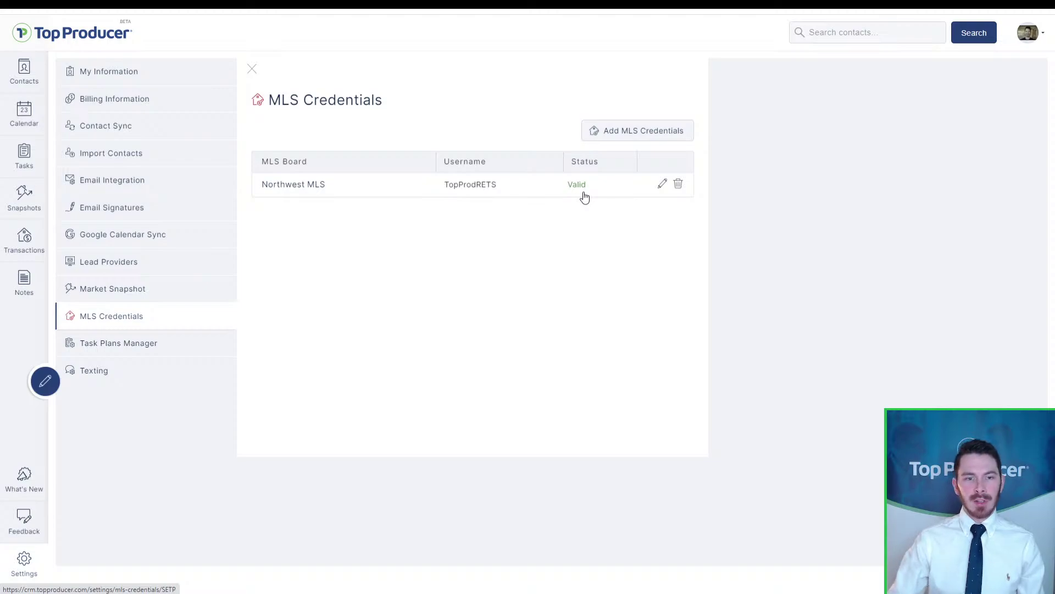
left_click(158, 350)
Step: Browse the task plan templates and review the Transaction Template details
left_click(154, 350)
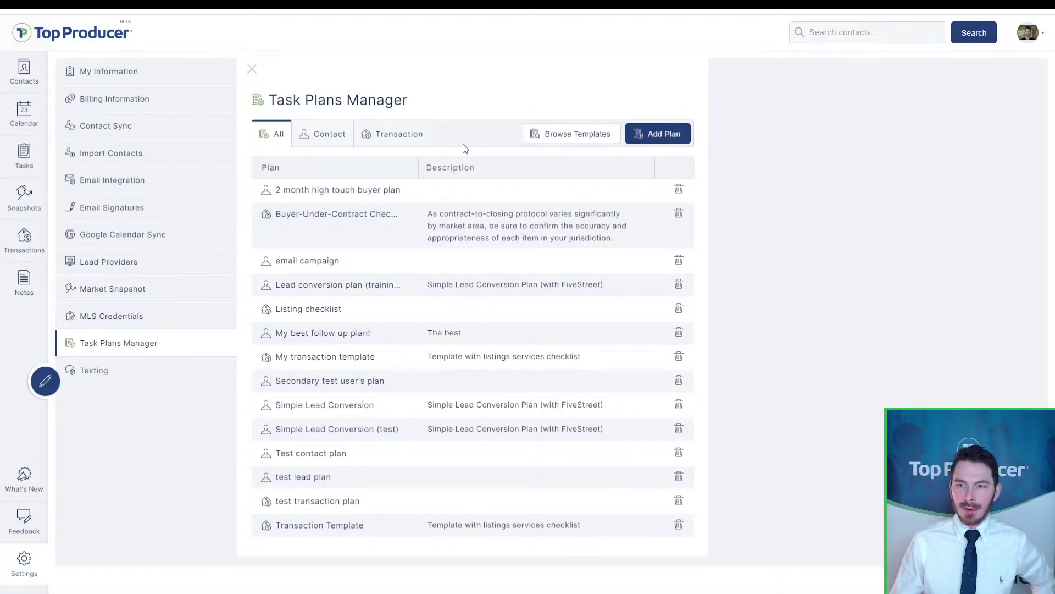
left_click(562, 135)
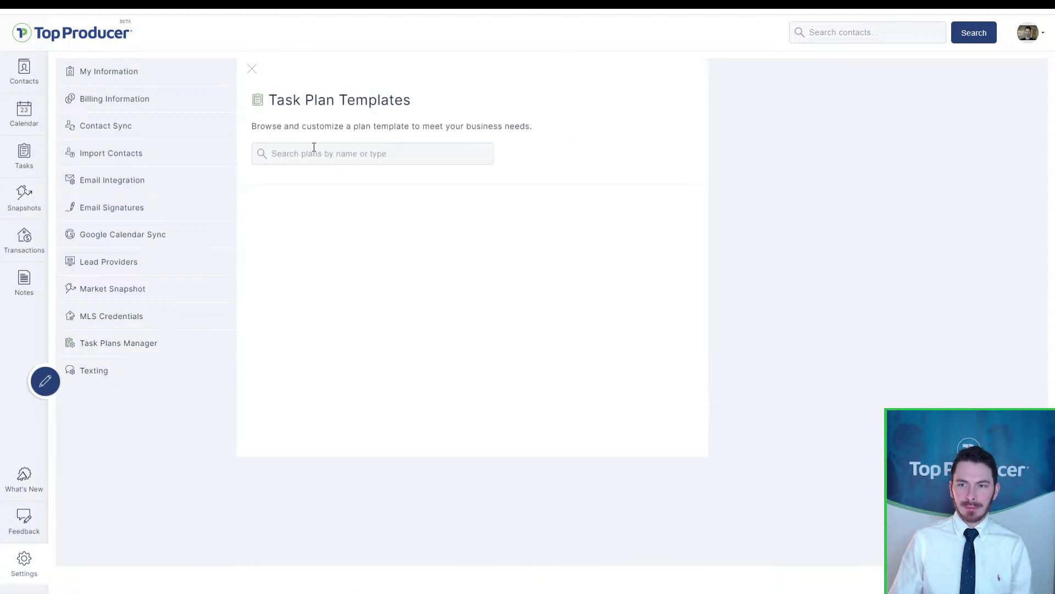
left_click(313, 148)
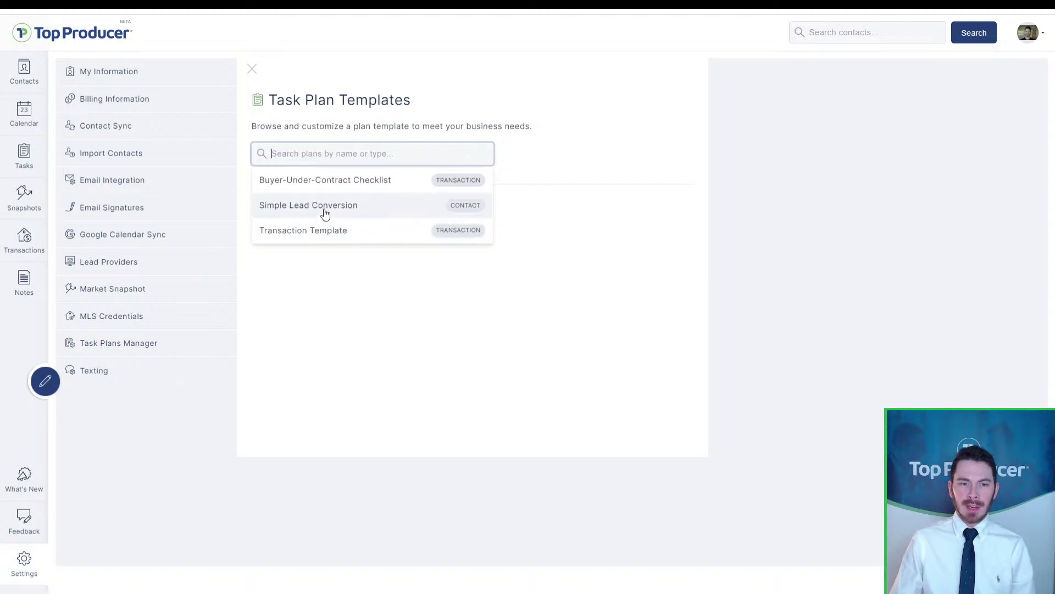
left_click(312, 232)
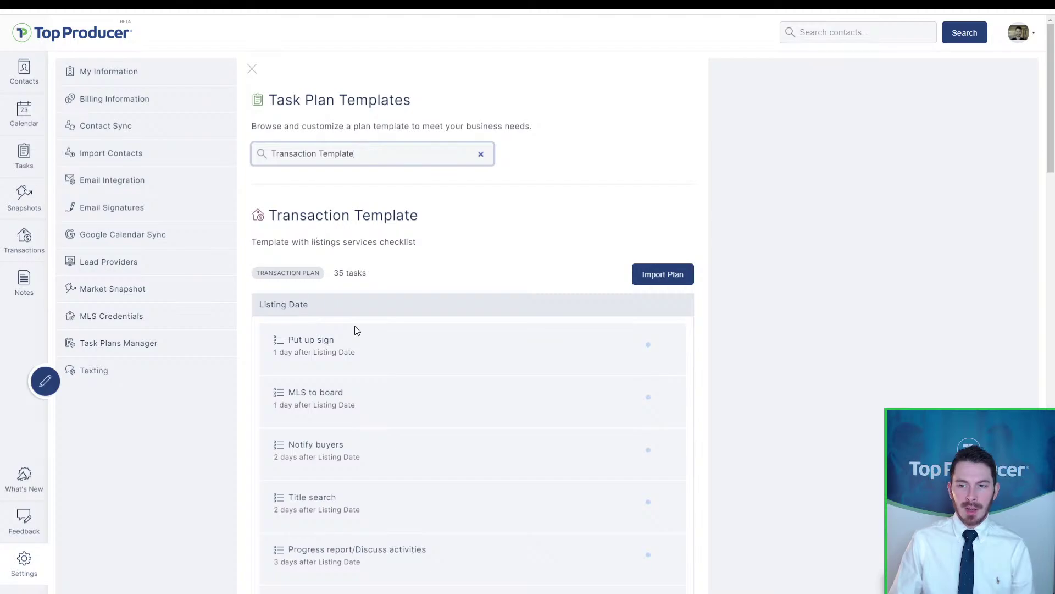
scroll(537, 307, "down", 5)
scroll(846, 211, "down", 8)
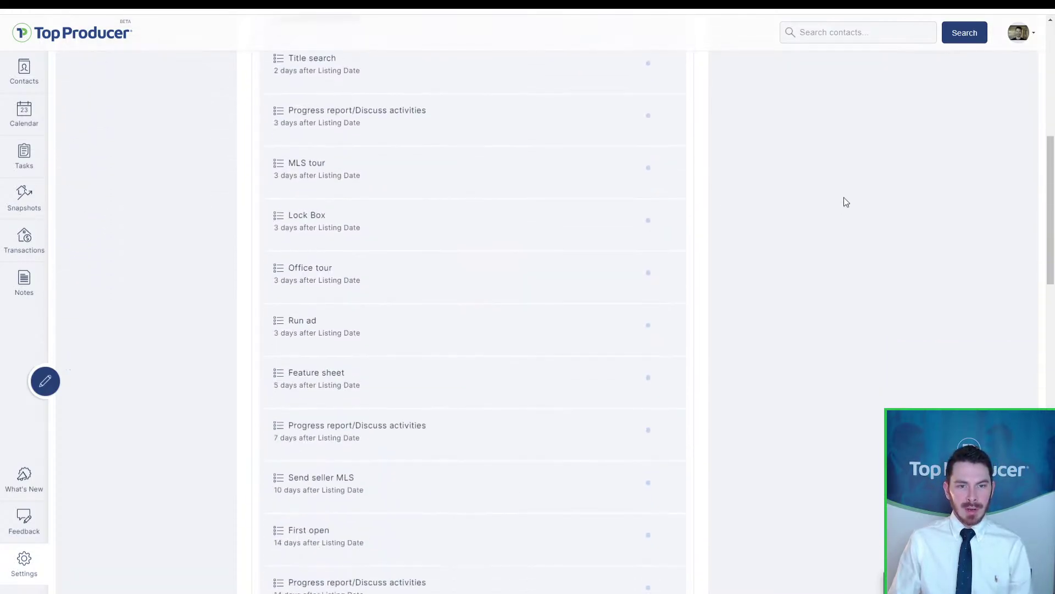
scroll(823, 203, "down", 4)
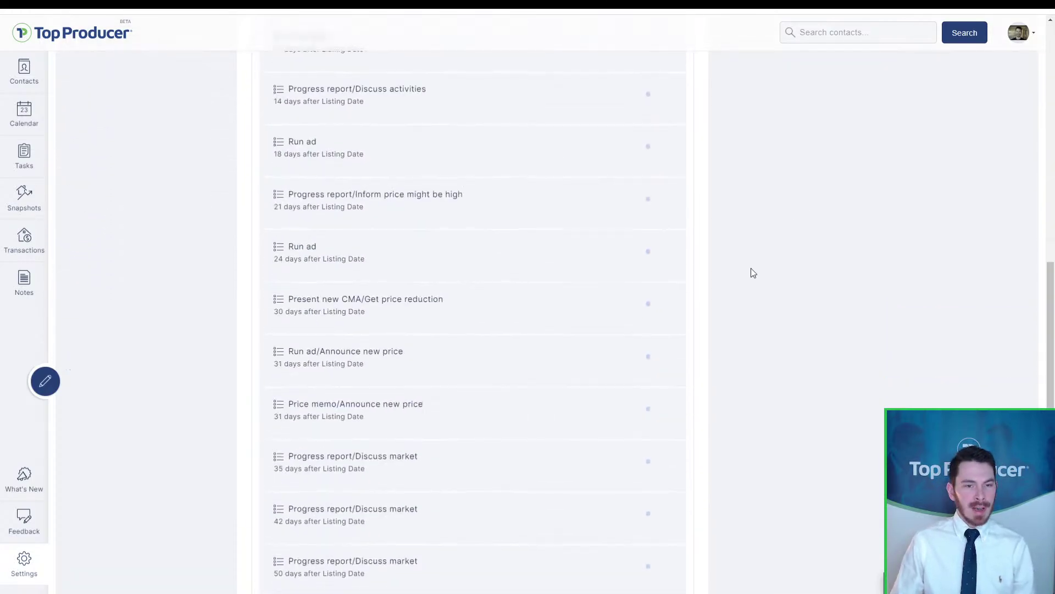
scroll(750, 269, "up", 15)
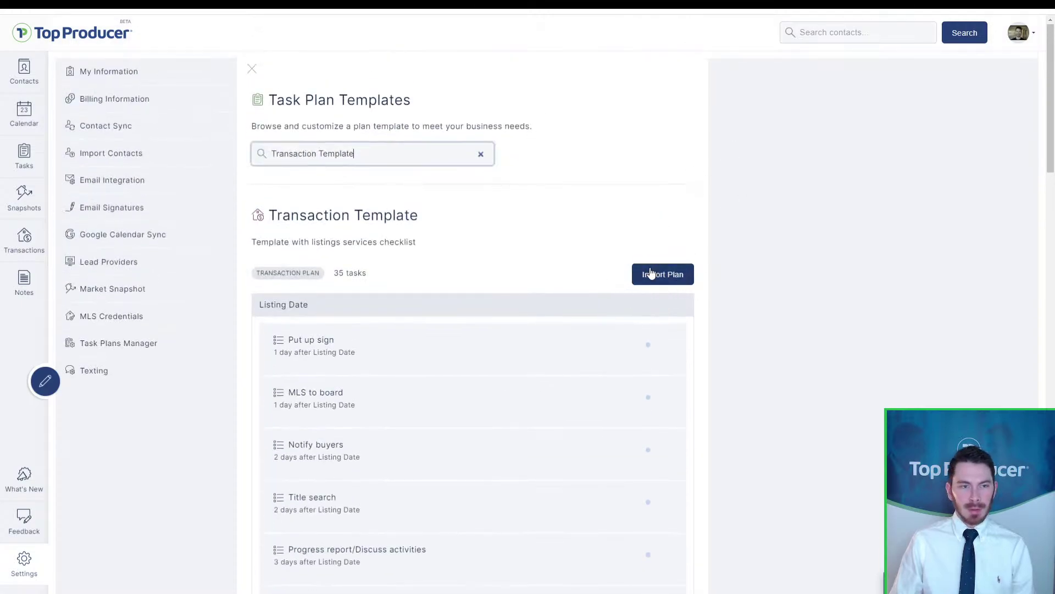
Step: Import the Transaction Template, close the create form unsaved, and return to Task Plans Manager
left_click(651, 273)
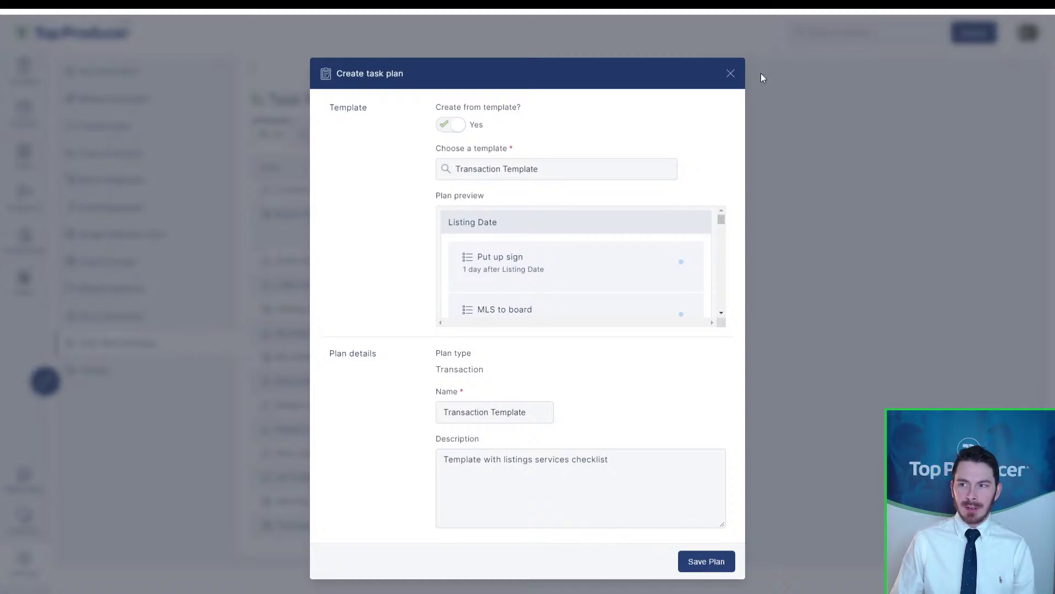
left_click(730, 74)
left_click(253, 70)
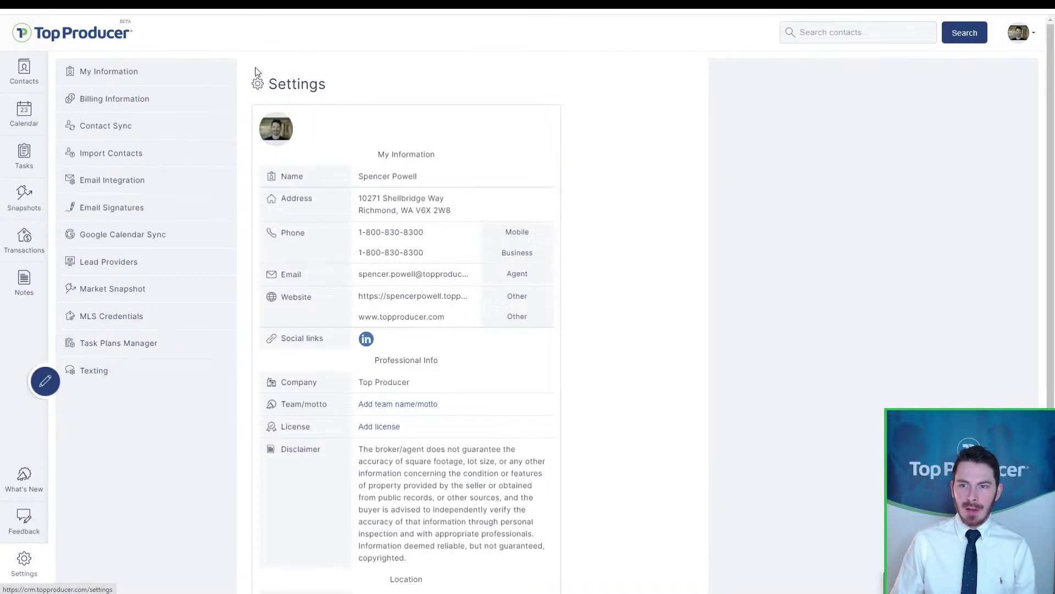
left_click(109, 344)
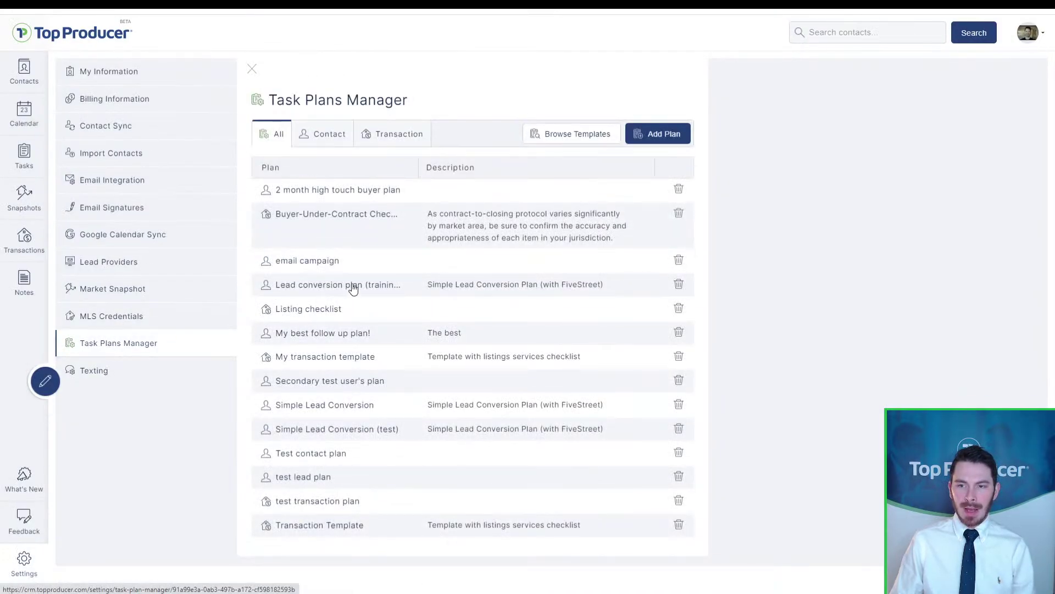
Step: Open the My transaction template plan and review its tasks
left_click(330, 357)
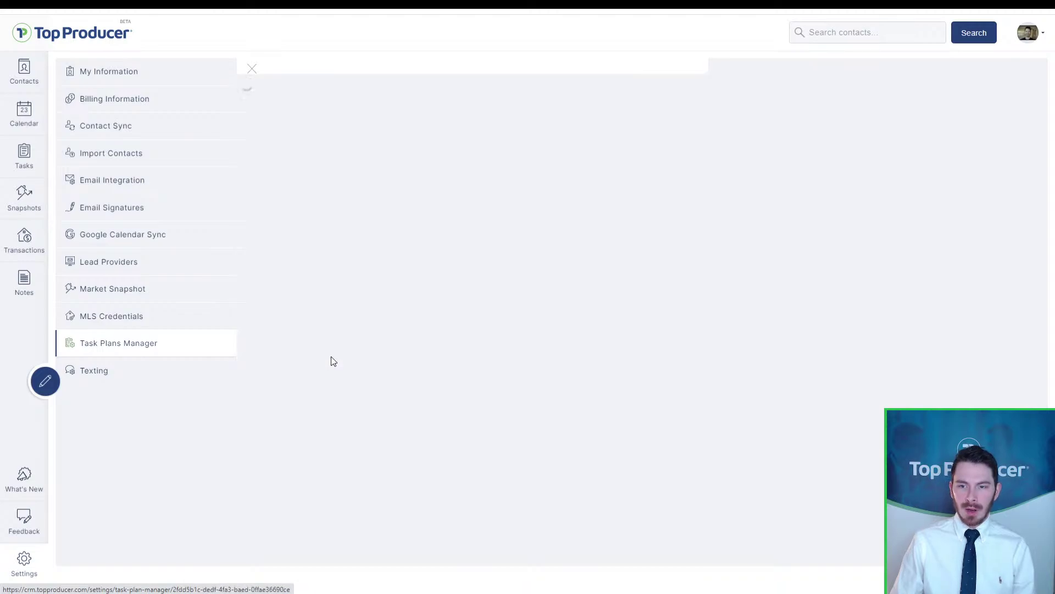
scroll(394, 231, "down", 4)
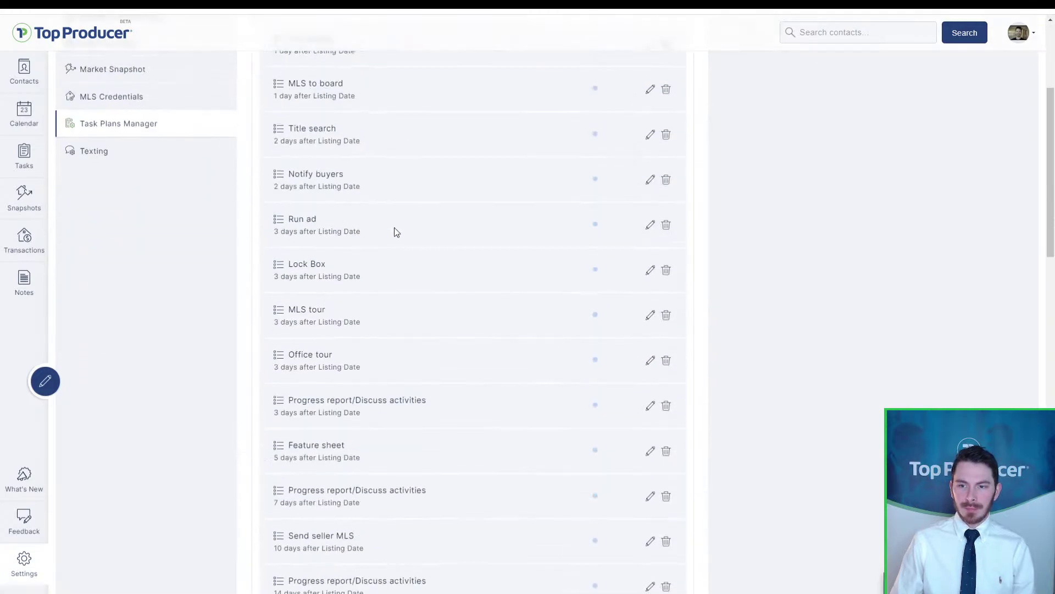
scroll(490, 285, "up", 2)
scroll(474, 227, "up", 2)
left_click(473, 226)
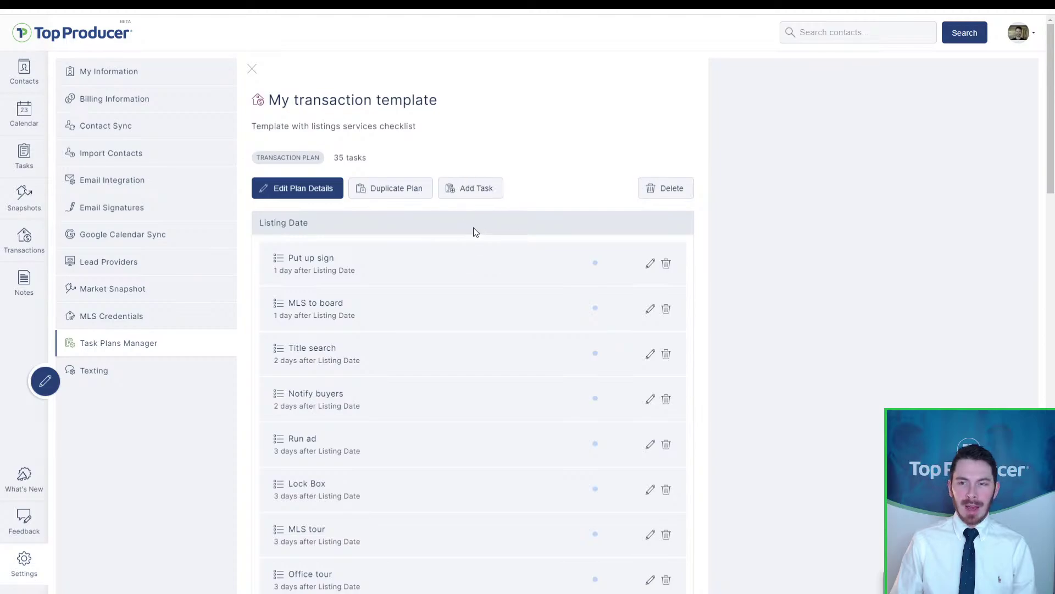
left_click(473, 227)
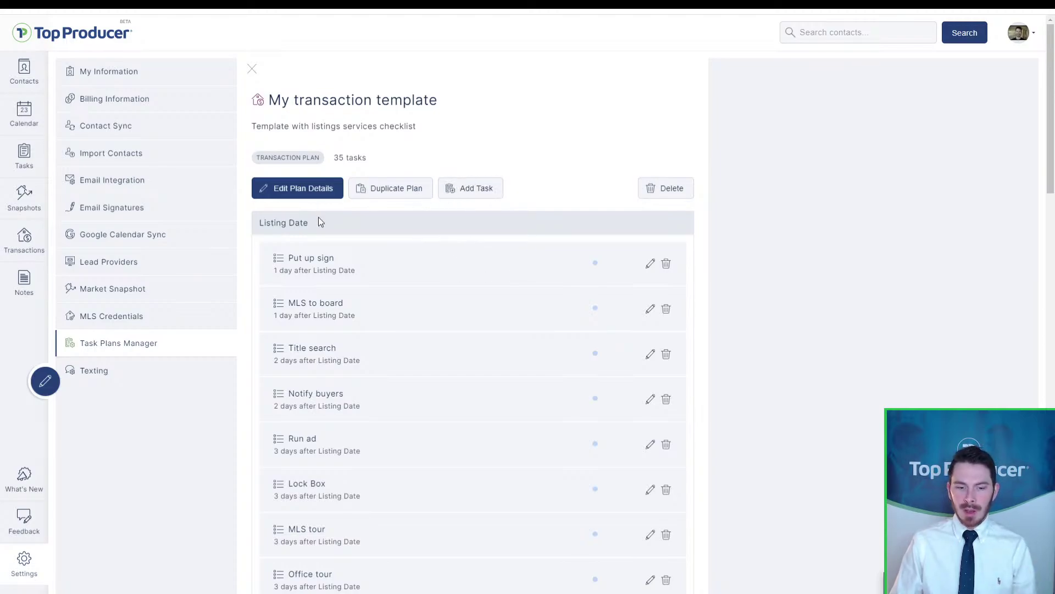
Step: Check the plan's name and description unchanged, then edit the Put up sign task
left_click(285, 193)
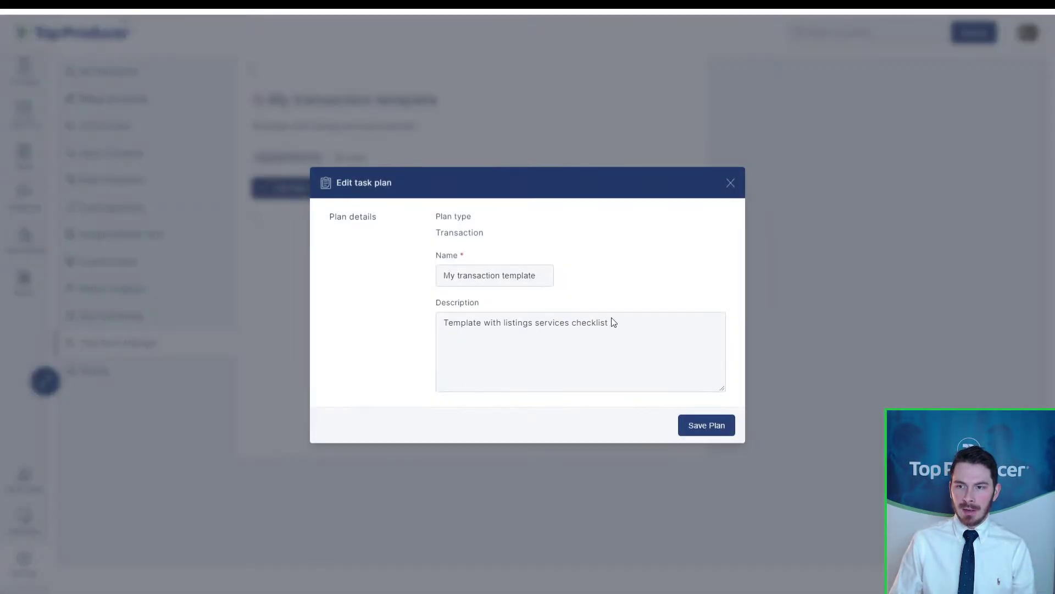
left_click(725, 183)
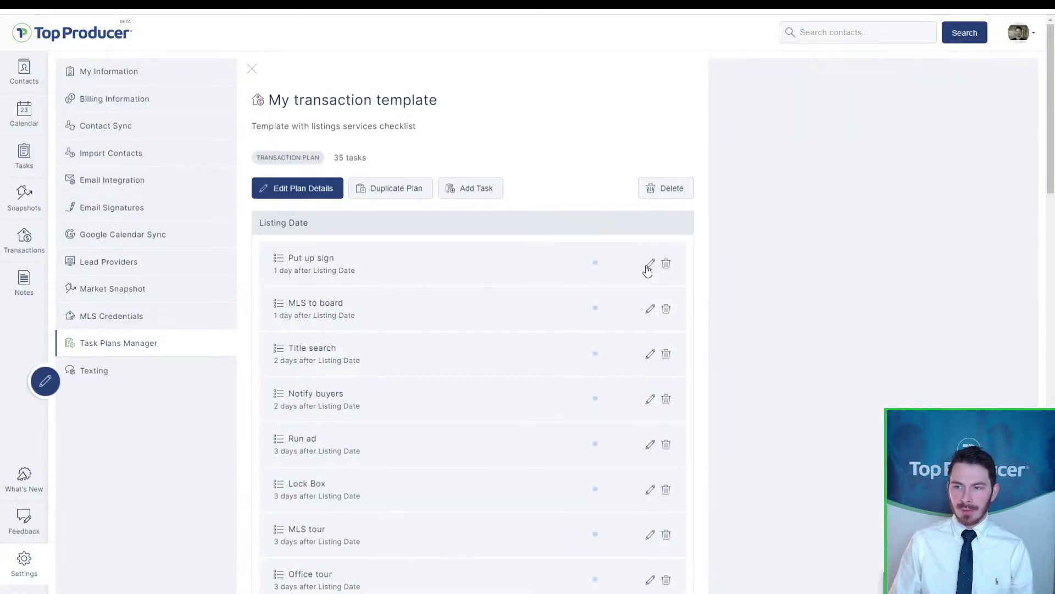
left_click(648, 265)
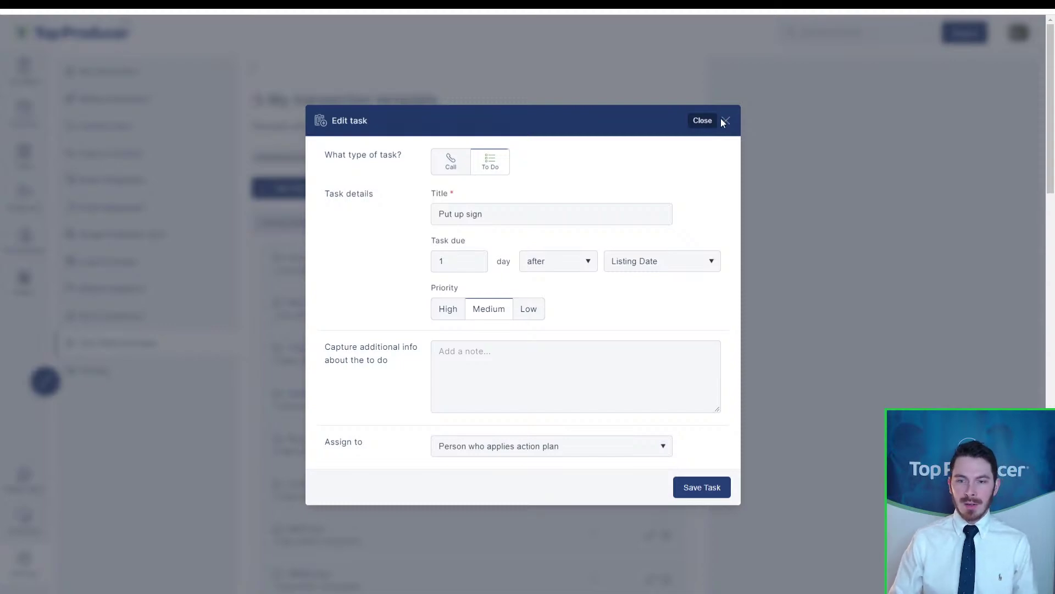
Step: Close the task editor and view Texting Setup with its dedicated texting number
left_click(722, 119)
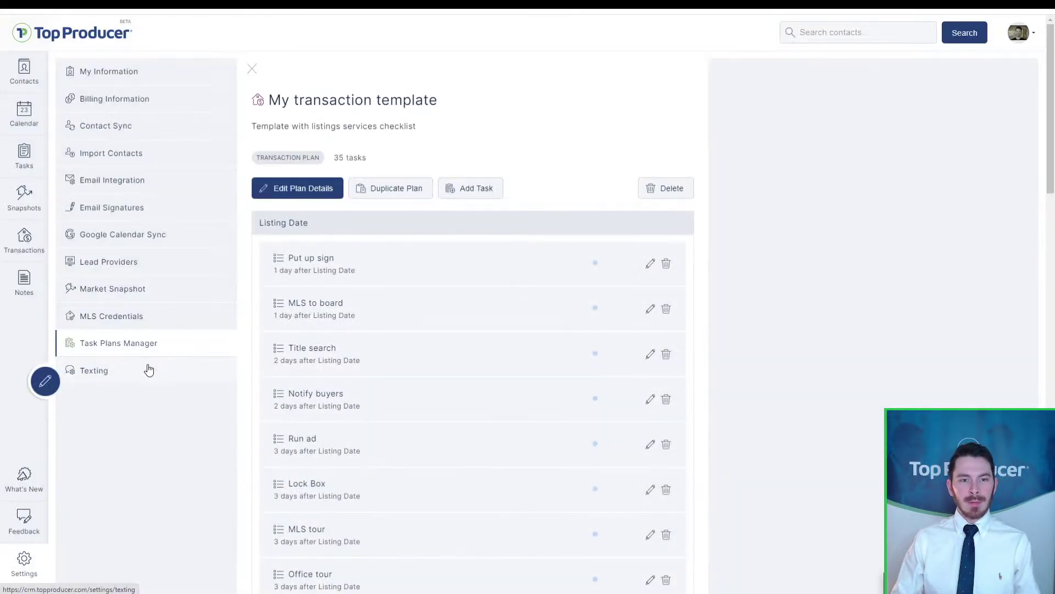
left_click(121, 373)
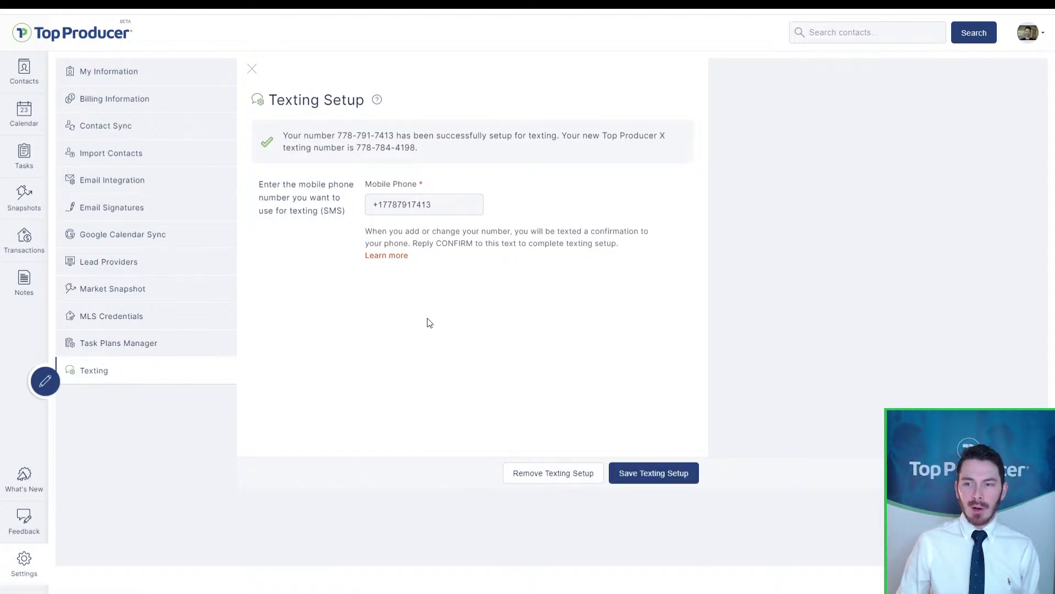
left_click(444, 201)
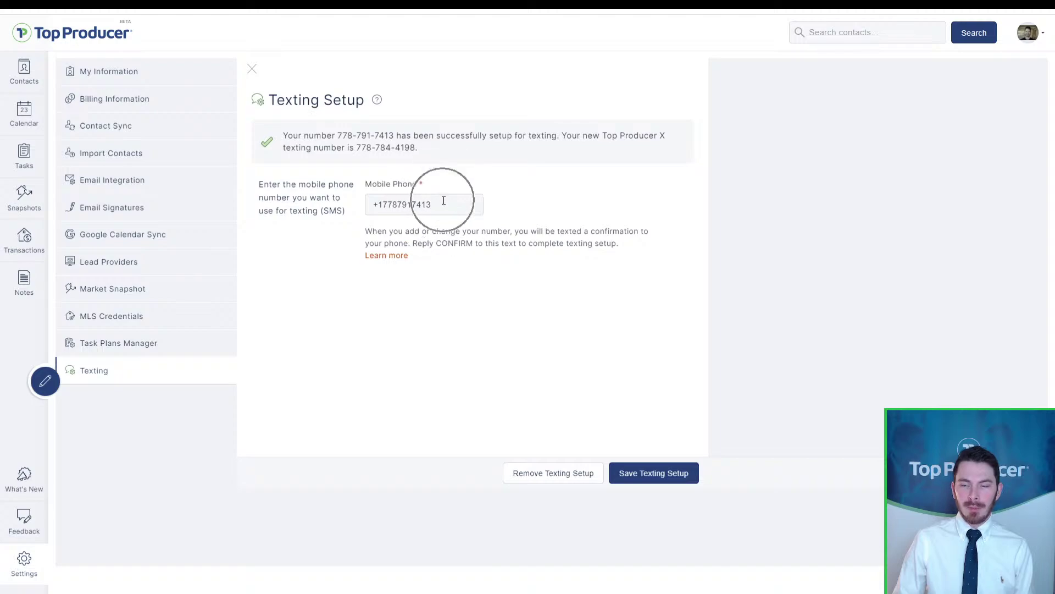
left_click(686, 482)
left_click(687, 483)
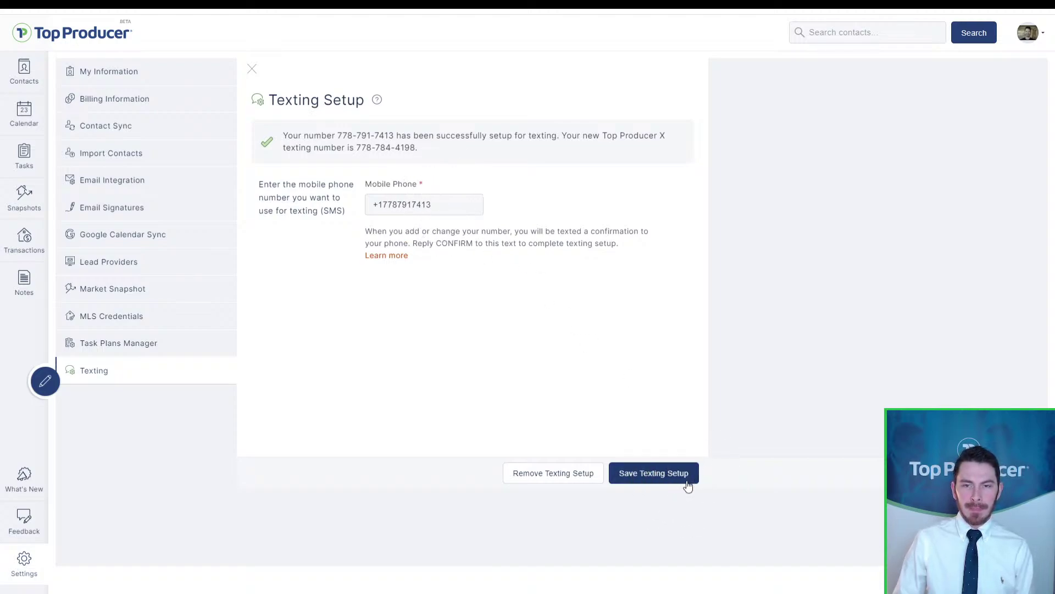
Step: Delete the existing texting setup and register the mobile phone number again
left_click(580, 474)
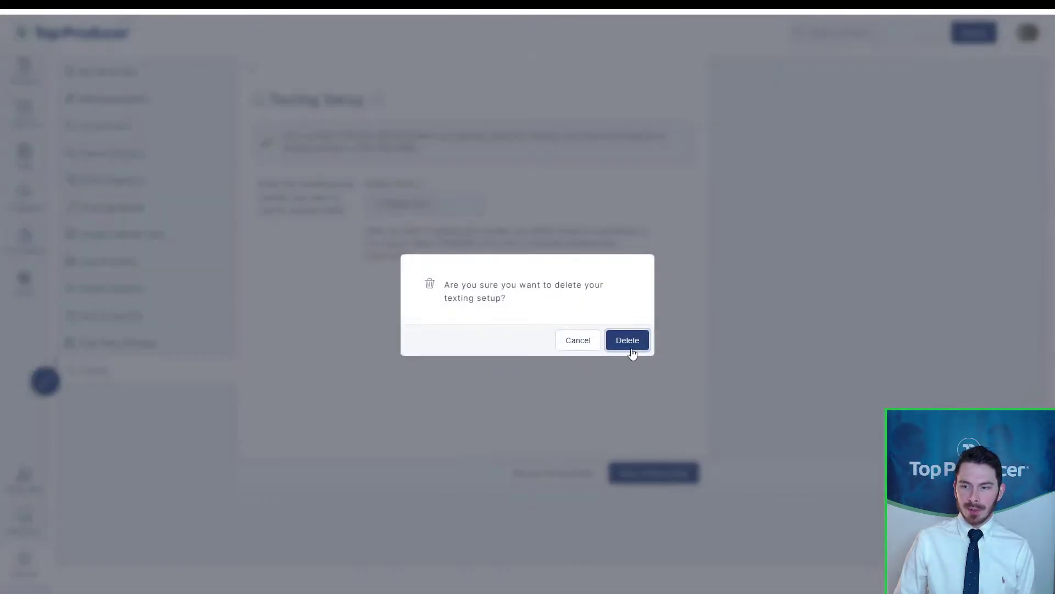
key("Return")
left_click(428, 149)
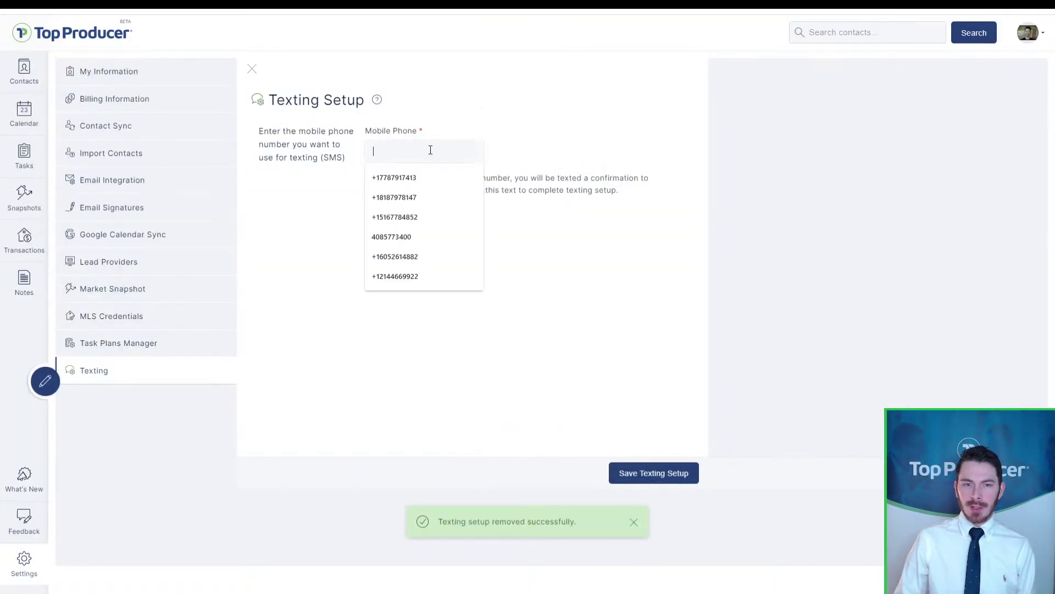
left_click(566, 165)
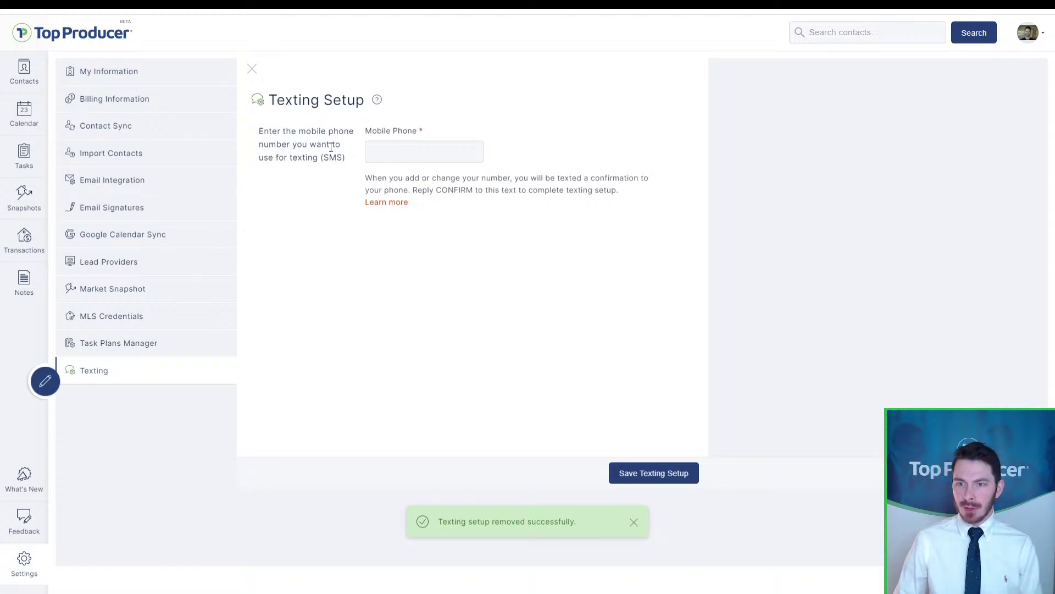
left_click(396, 149)
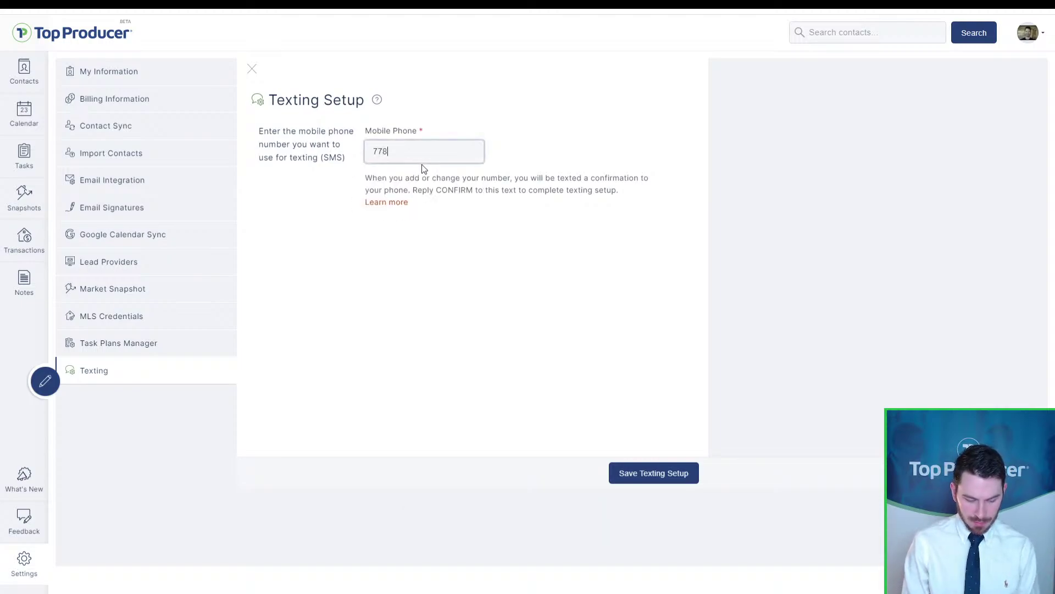
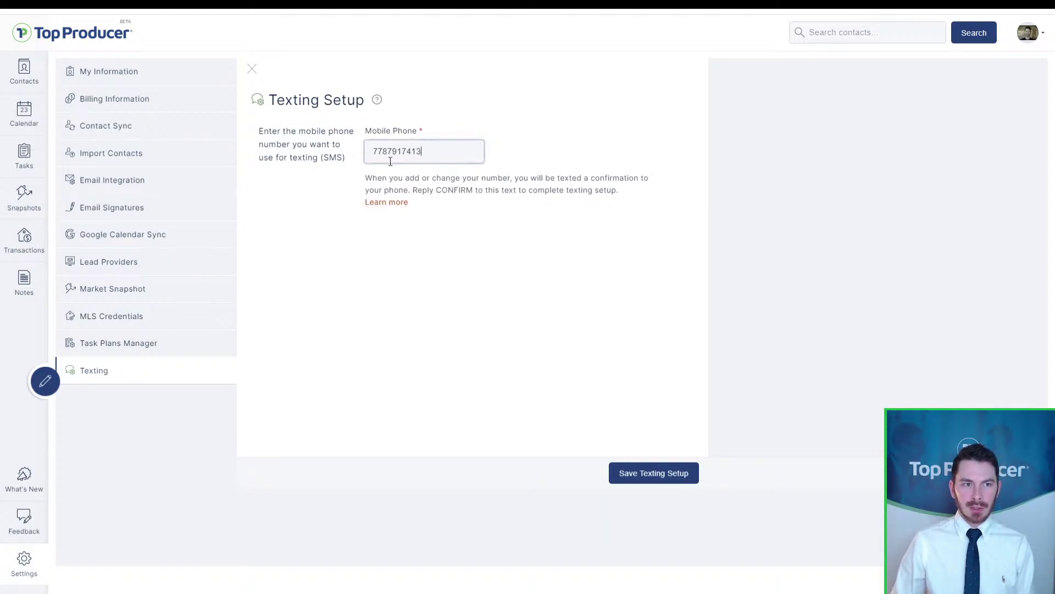
left_click(669, 478)
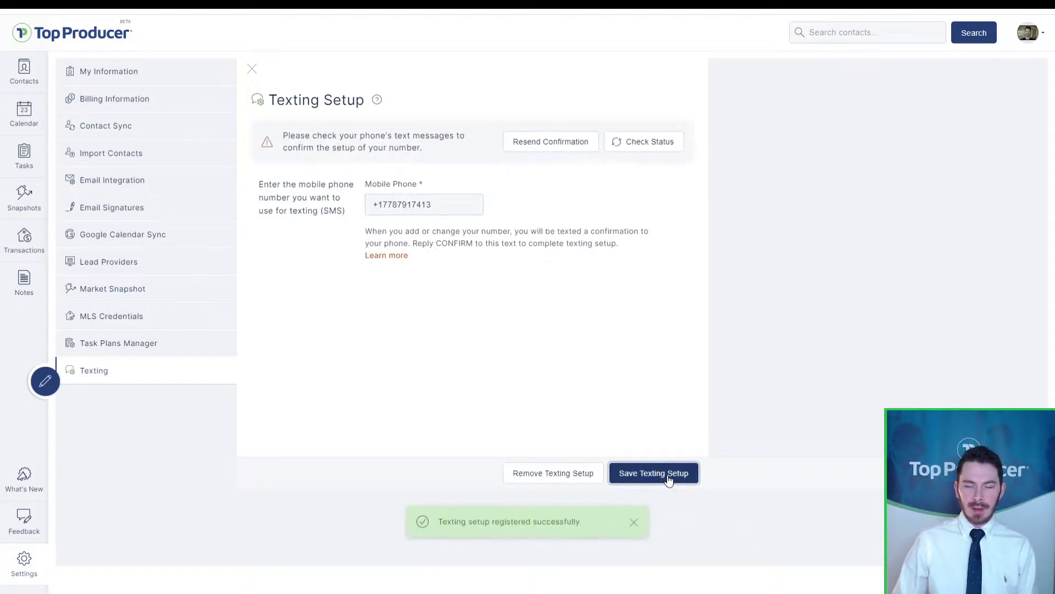
left_click(502, 527)
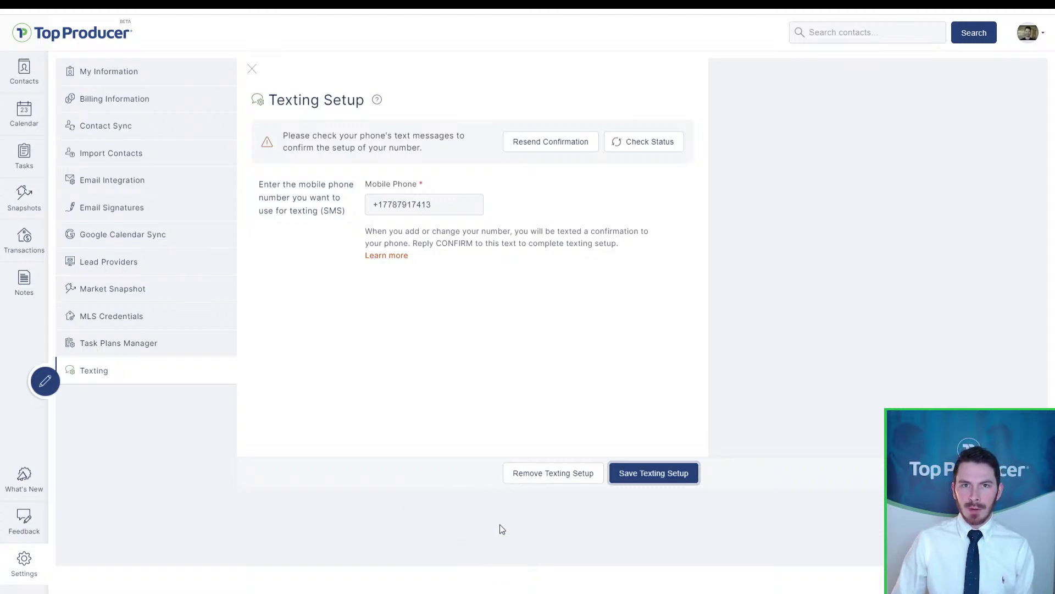
Step: Check the status to confirm the mobile number for texting
left_click(480, 407)
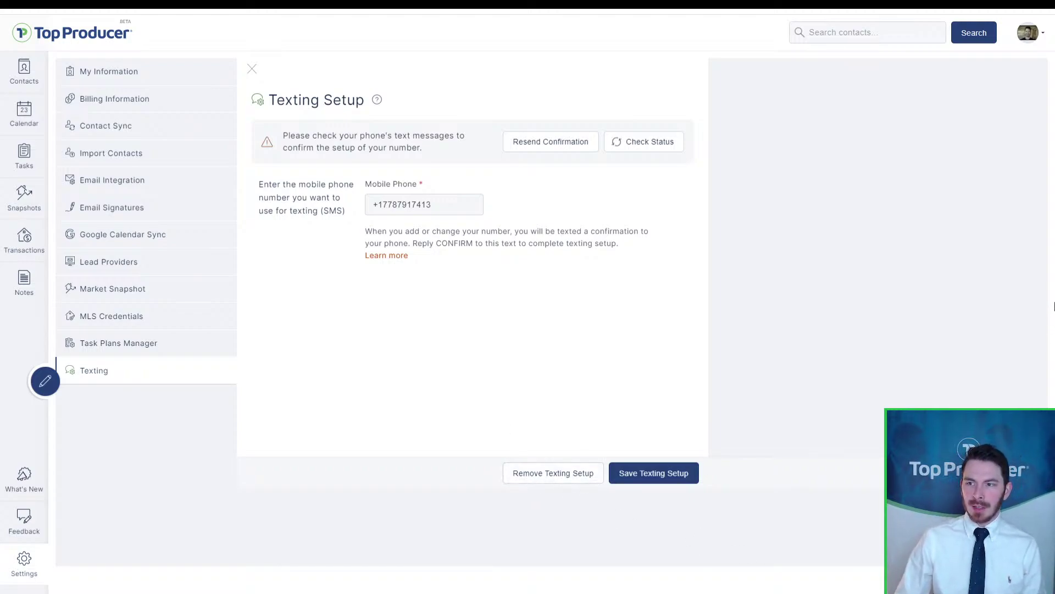
left_click(637, 141)
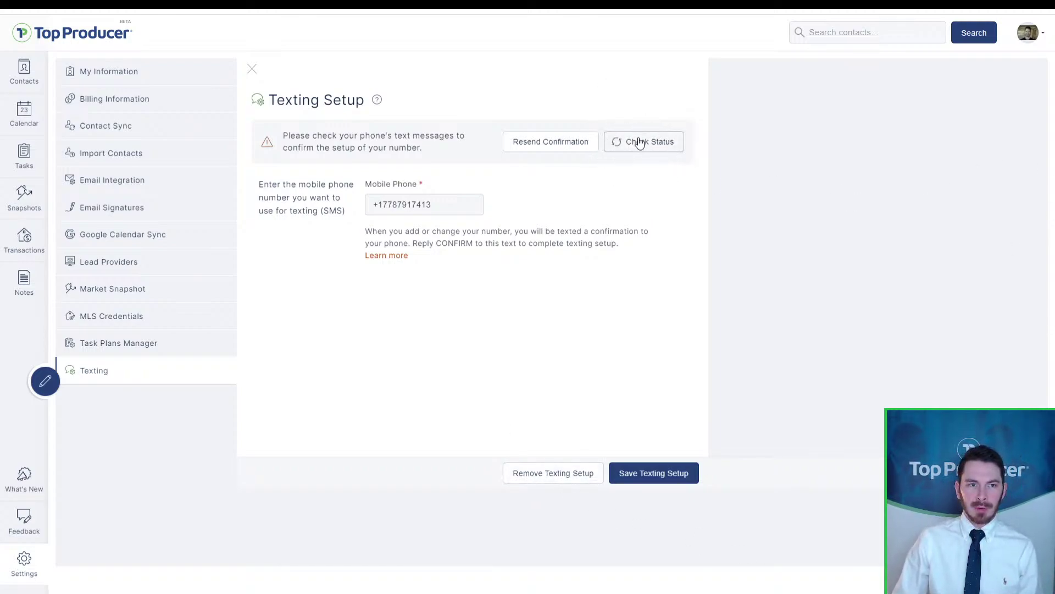
left_click(638, 141)
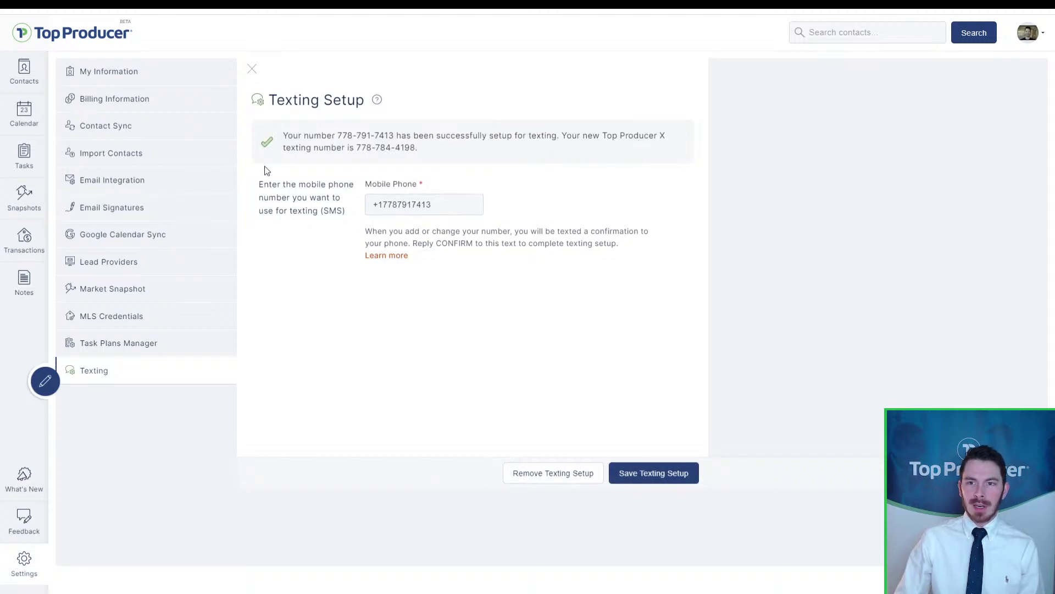
Step: Highlight the newly assigned texting number, then present the webinar deck at slide 6
left_click(272, 153)
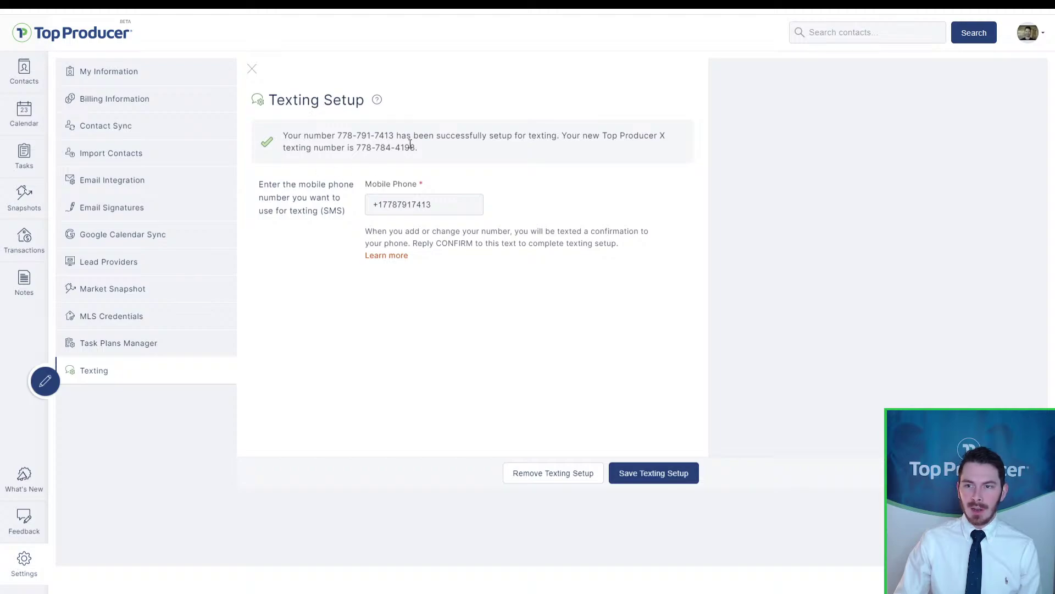
left_click_drag(419, 148, 360, 151)
left_click(360, 151)
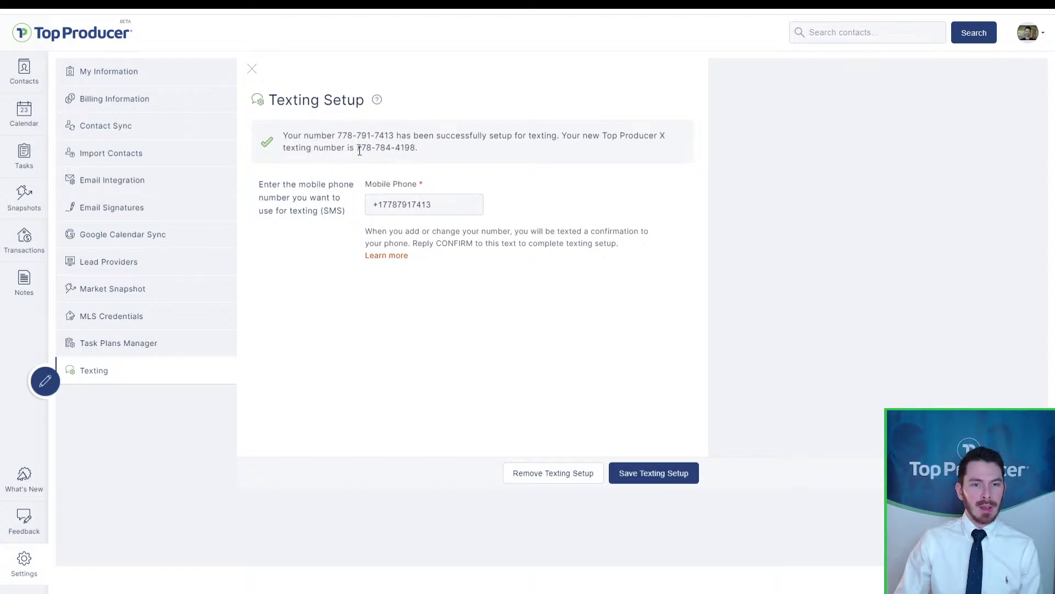
left_click(373, 150)
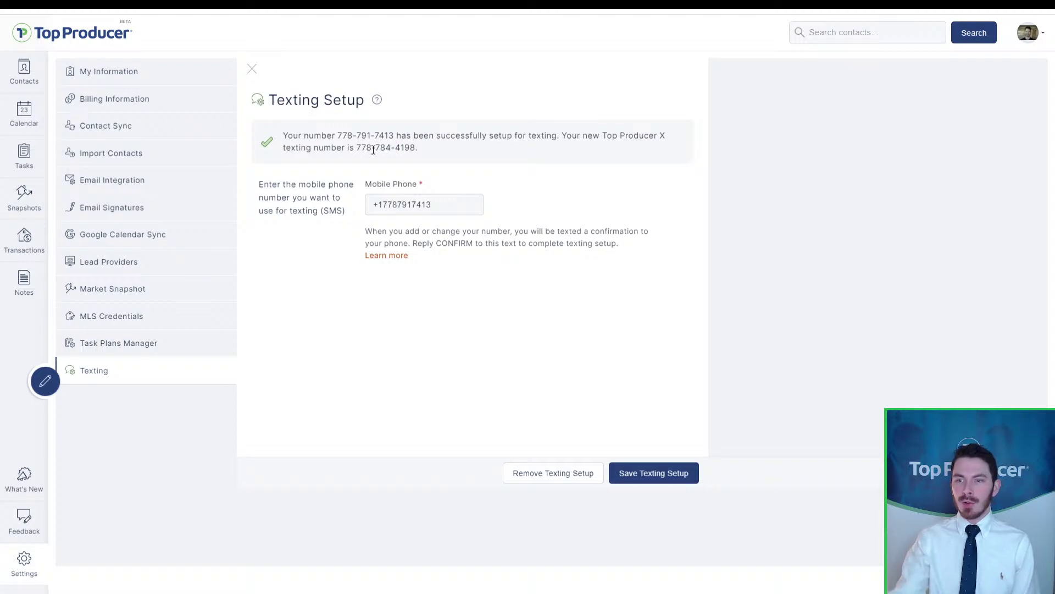
left_click_drag(416, 148, 358, 150)
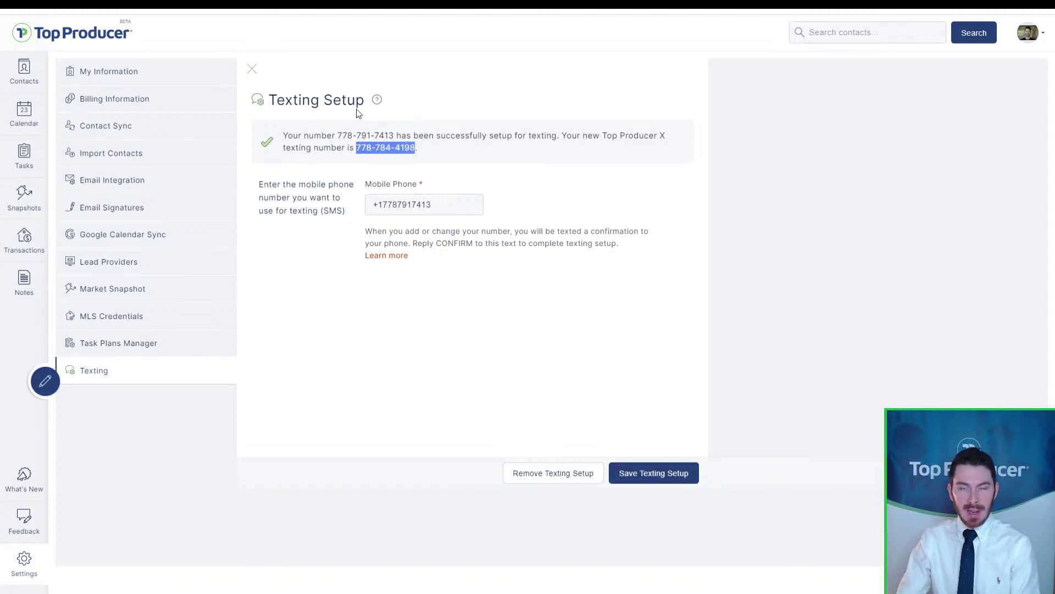
left_click(384, 161)
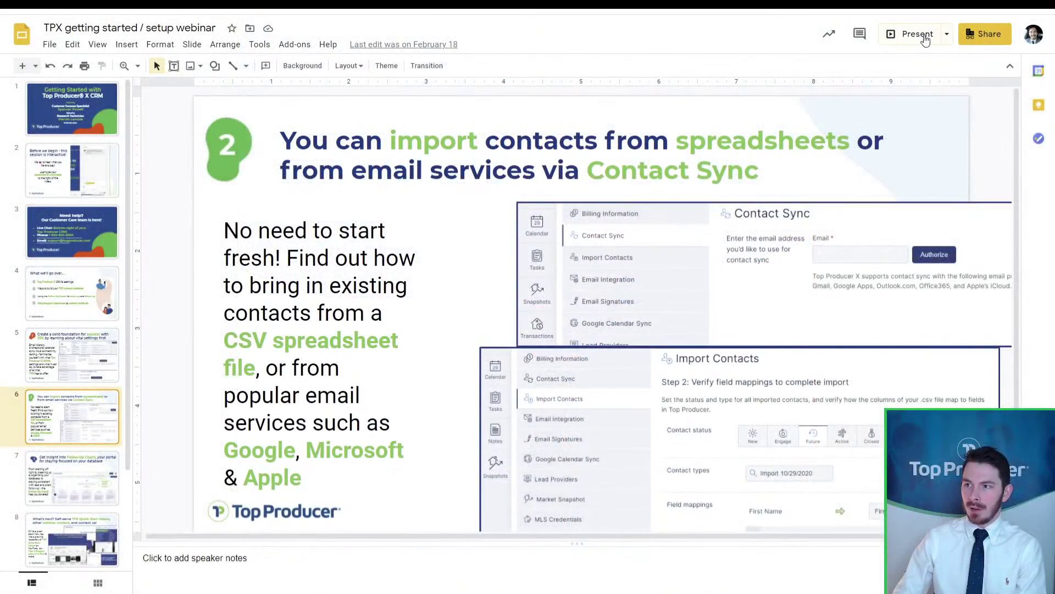
left_click(917, 33)
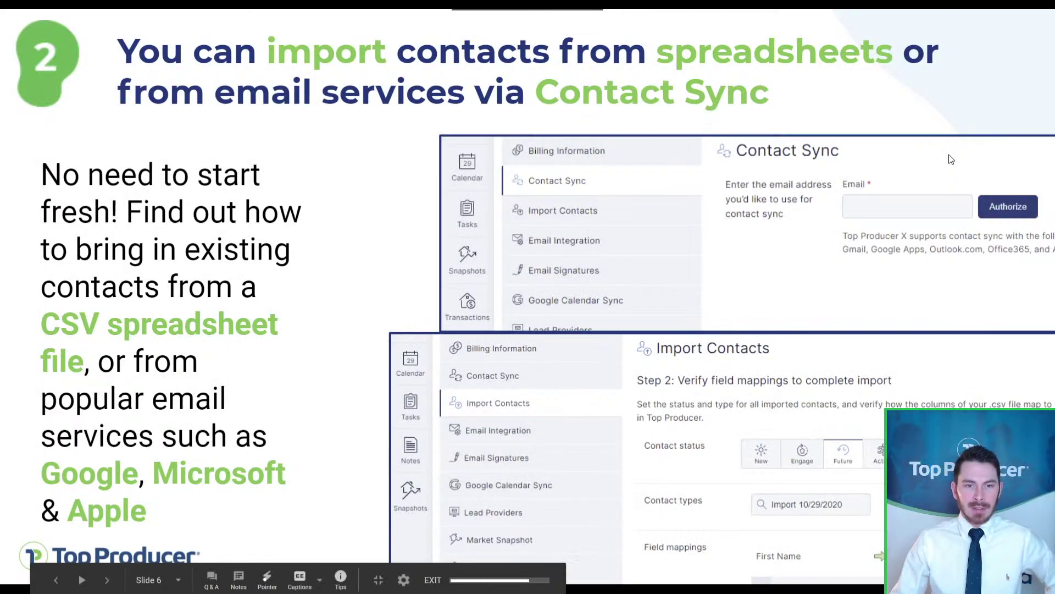
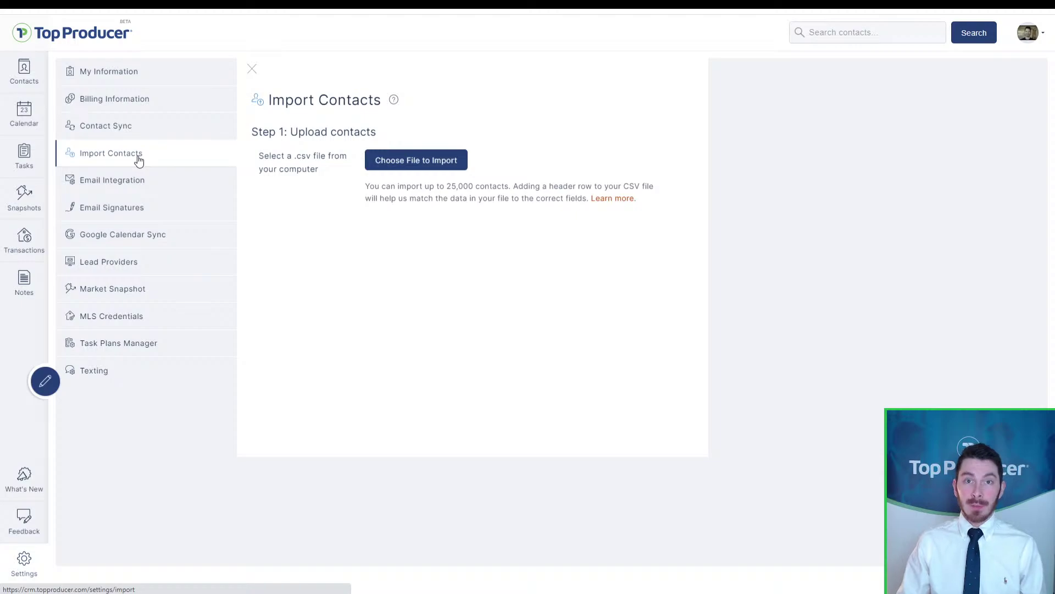
Step: Upload the TPX_importContact_test CSV from the Documents folder
left_click(416, 168)
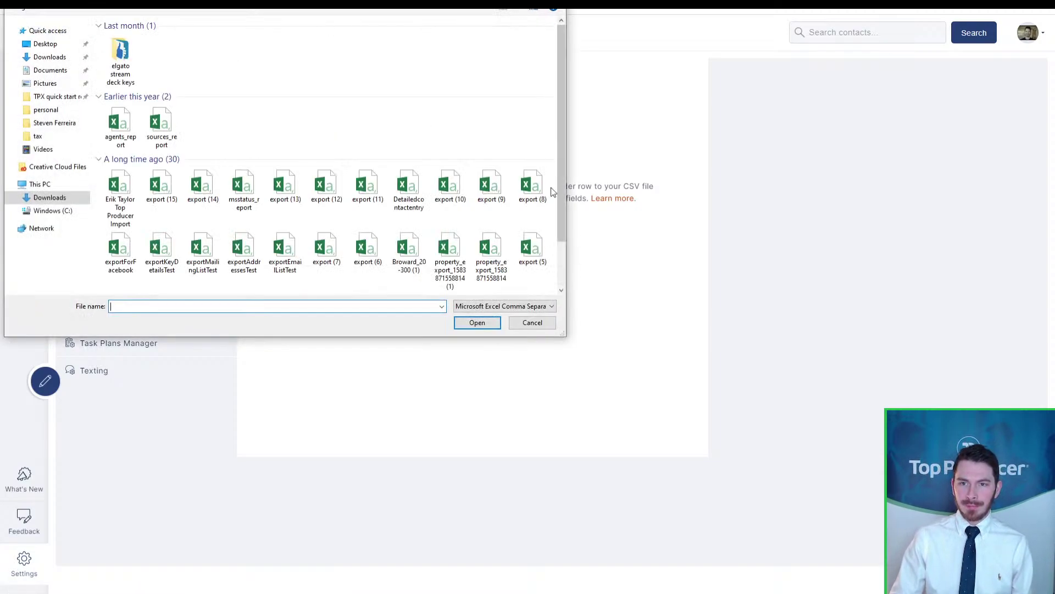
left_click(48, 70)
left_click_drag(561, 45, 562, 282)
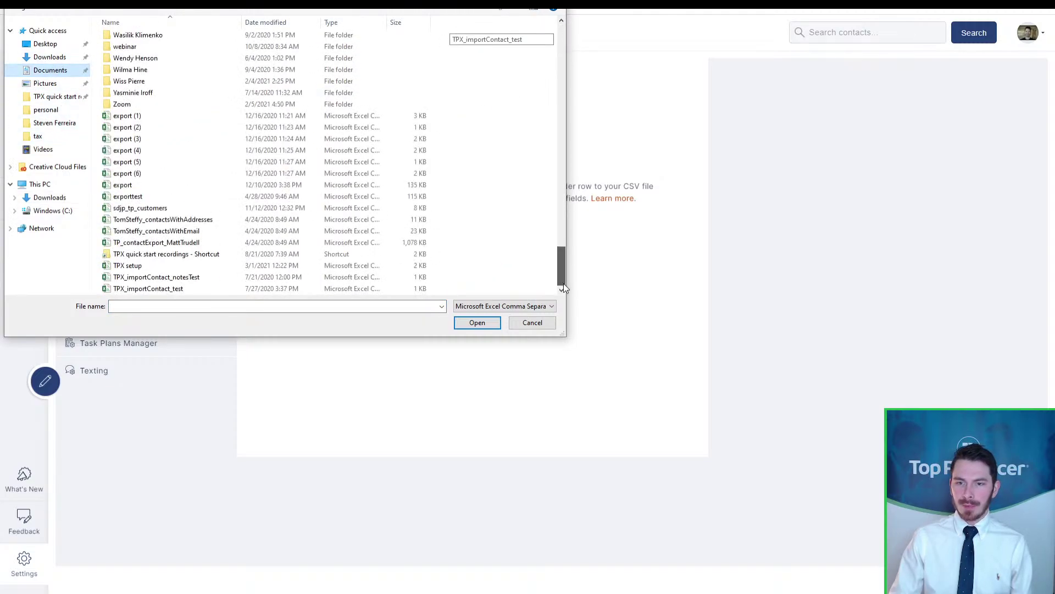
double_click(193, 285)
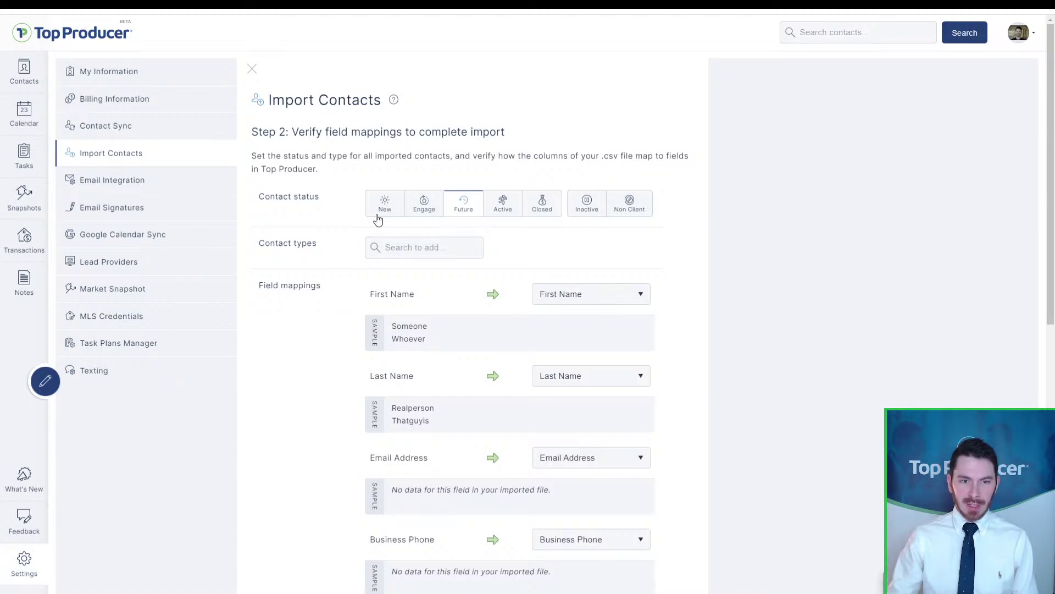
left_click(417, 227)
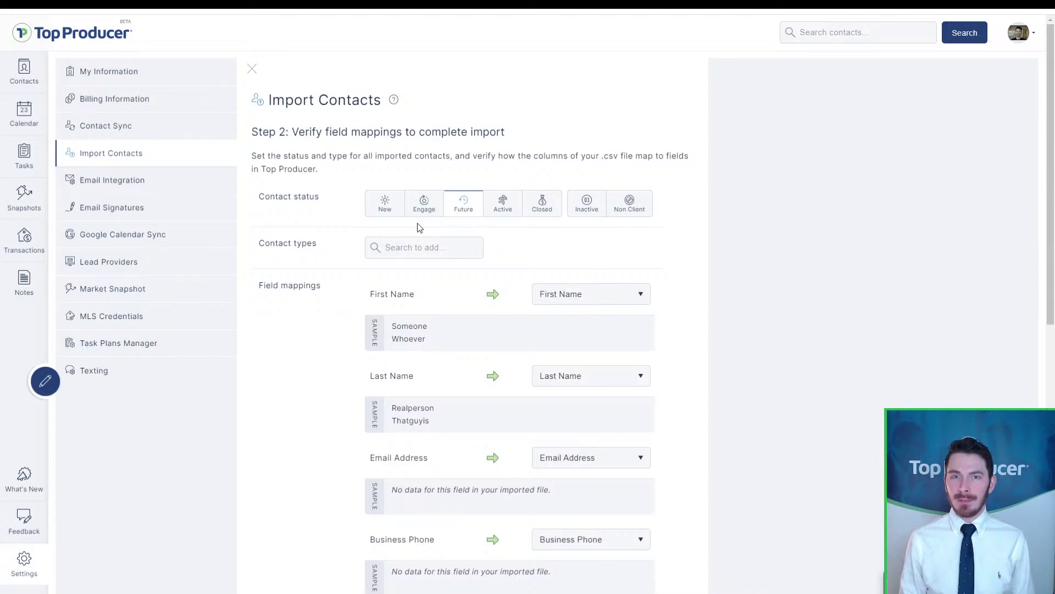
left_click(542, 211)
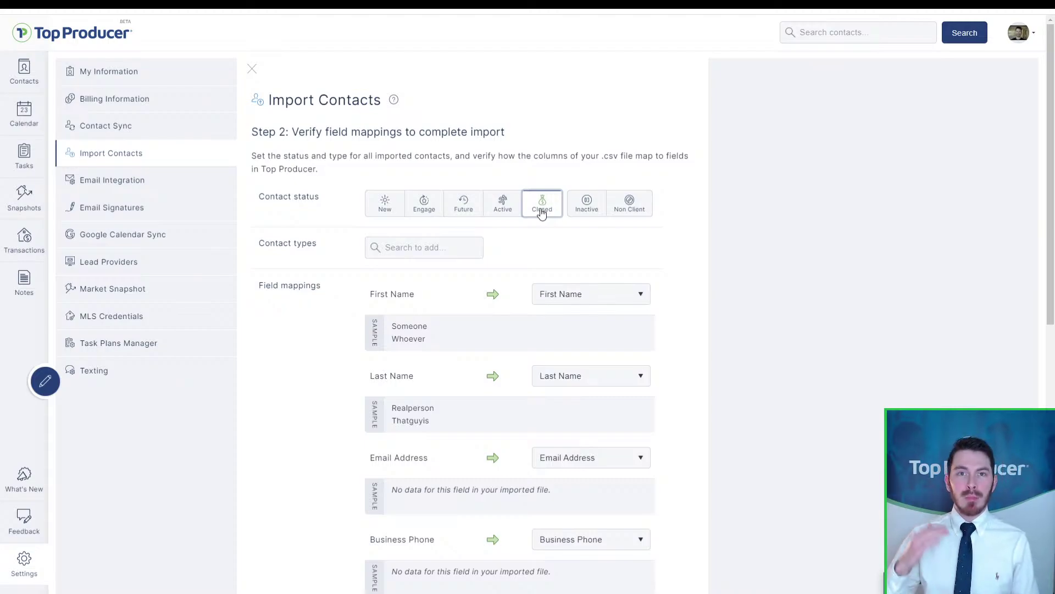
left_click(383, 214)
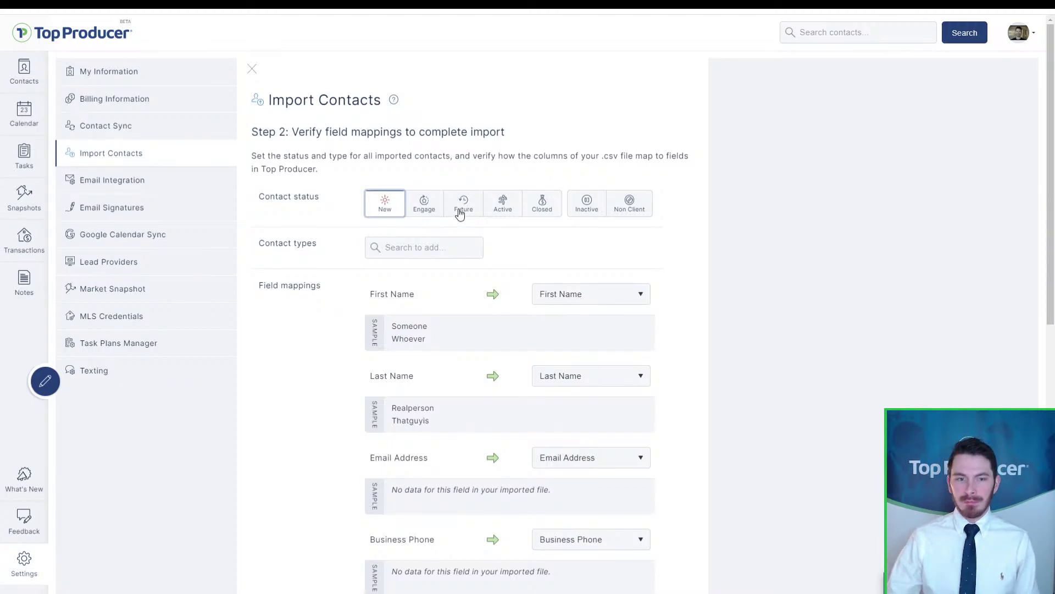
left_click(460, 214)
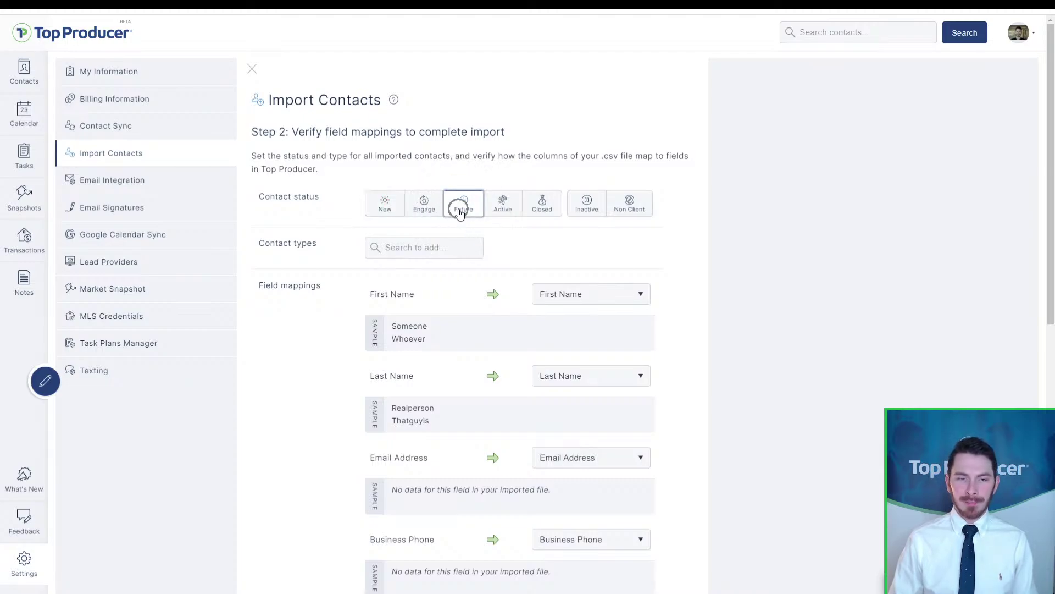
left_click(508, 213)
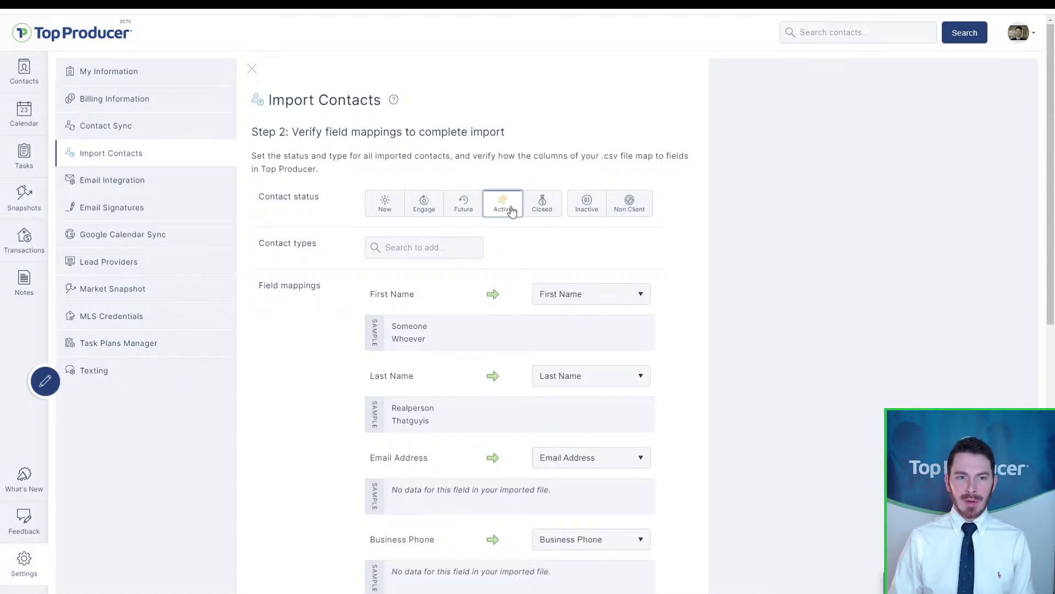
left_click(437, 219)
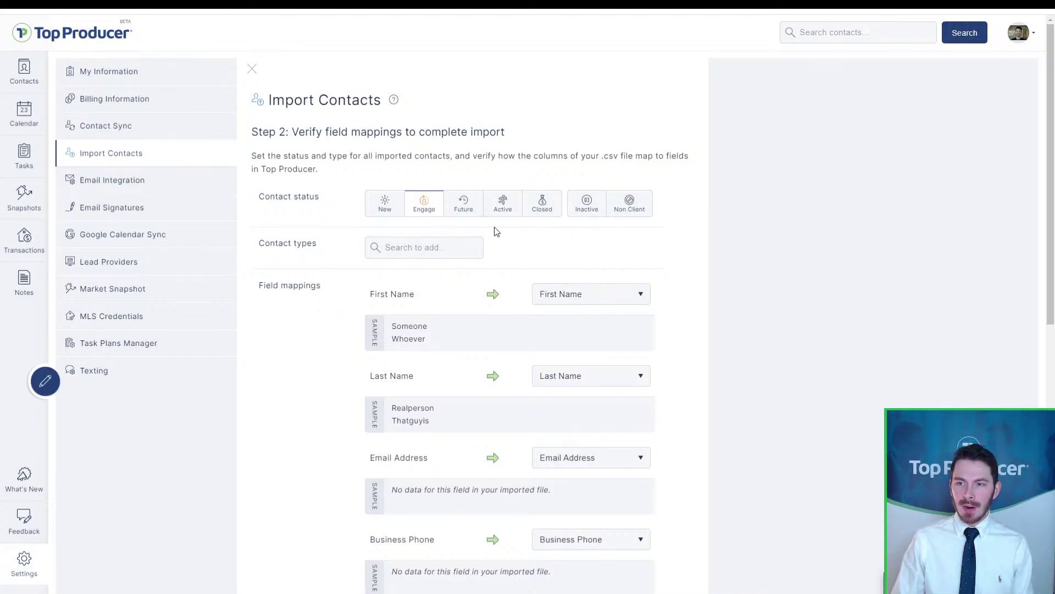
left_click(463, 215)
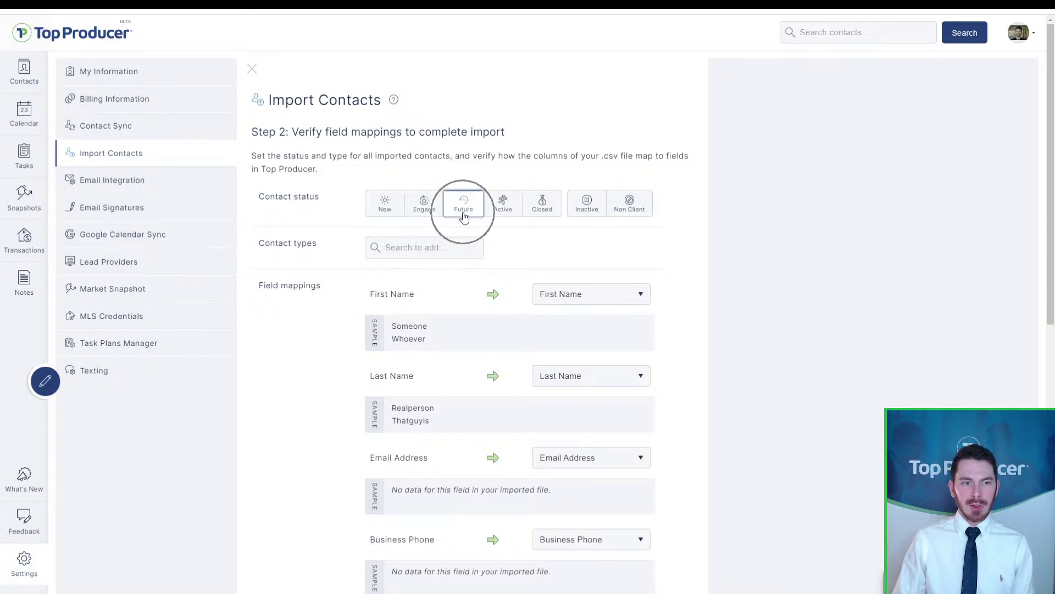
Step: Search for and add the Buyer, Seller and Past client contact types
left_click(398, 247)
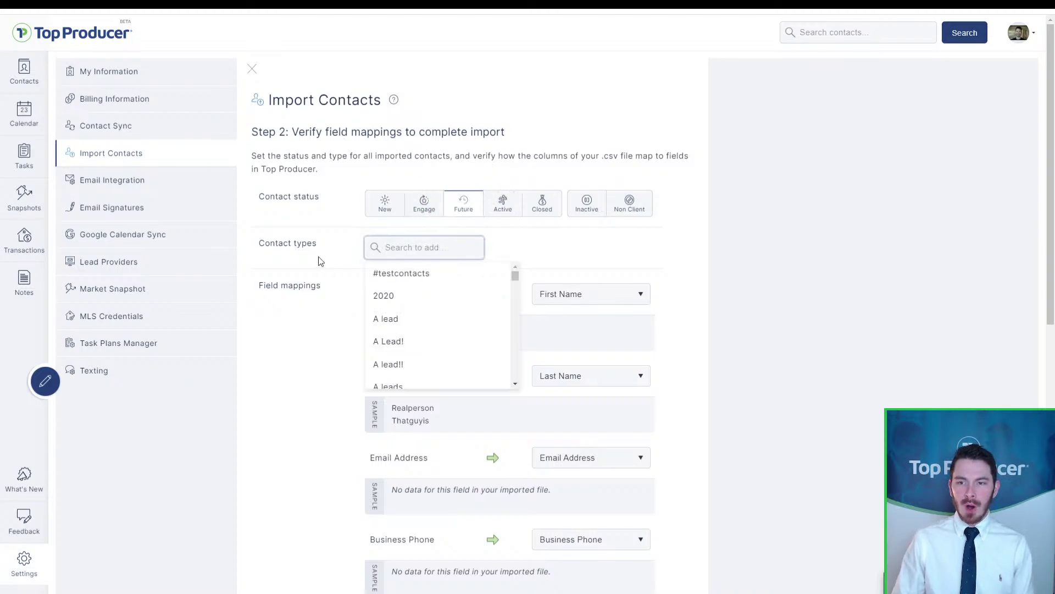
left_click(375, 247)
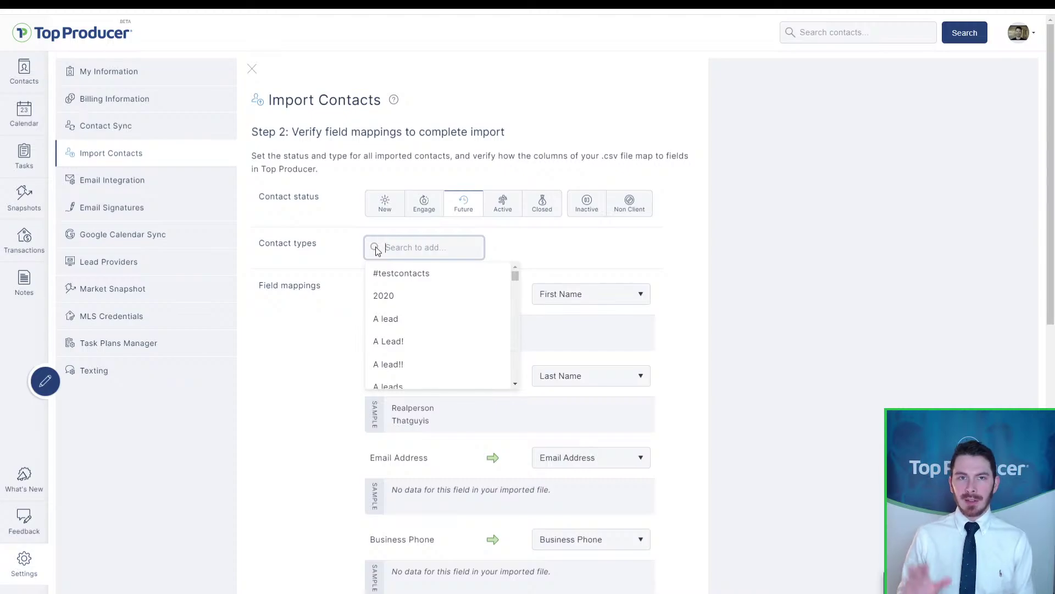
type("buy ")
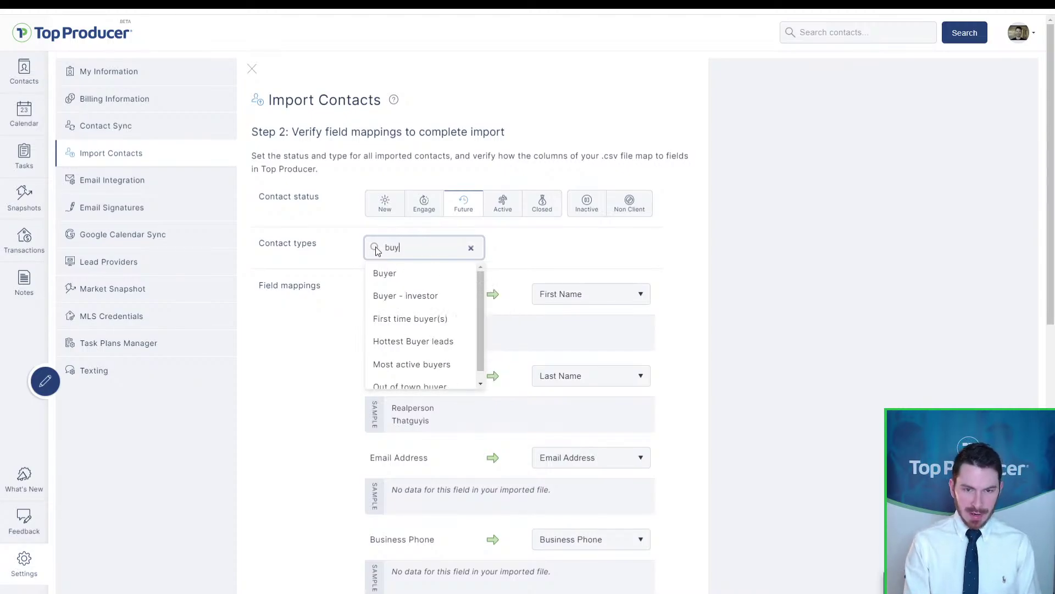
type("er")
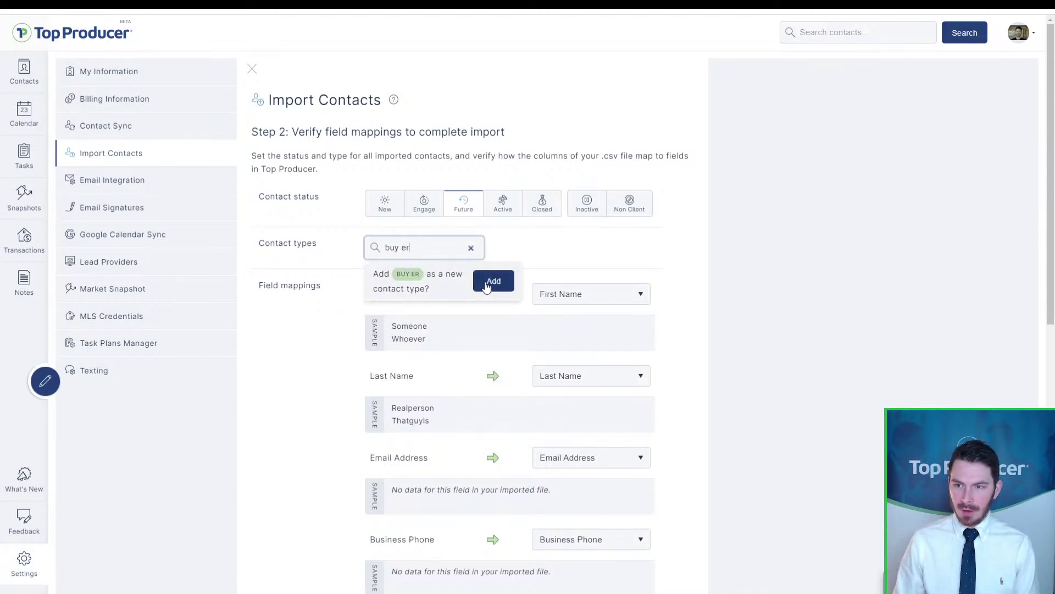
key("BackSpace")
key("BackSpace")
key("BackSpace")
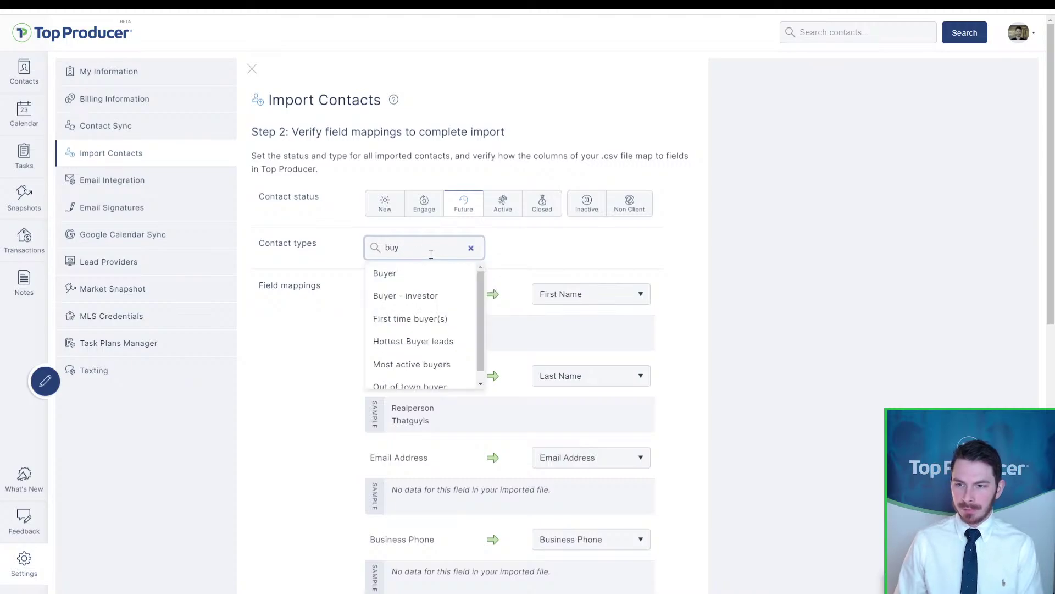
left_click(431, 274)
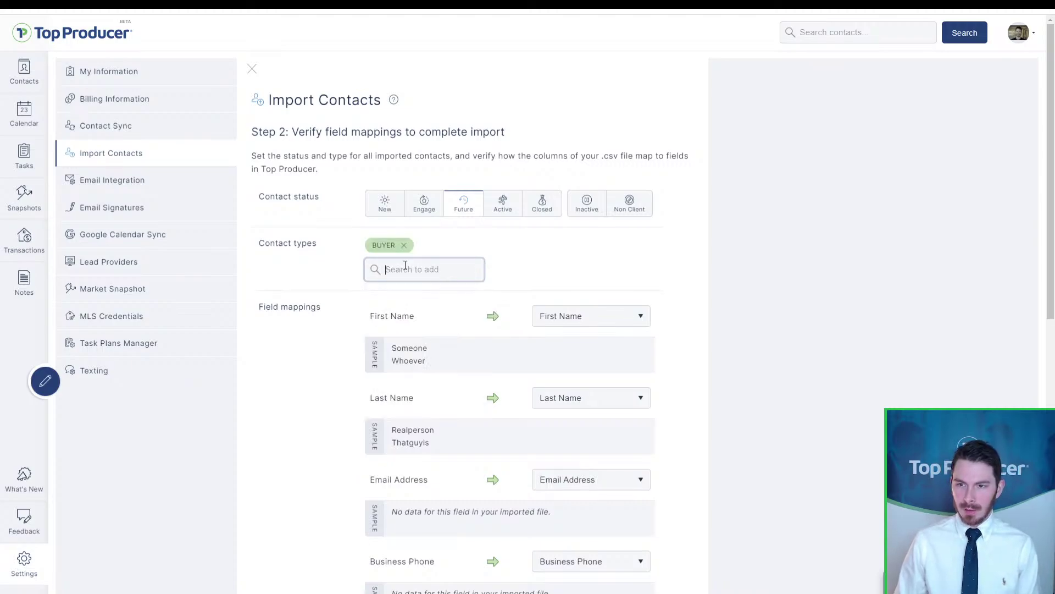
left_click(405, 266)
type("seller")
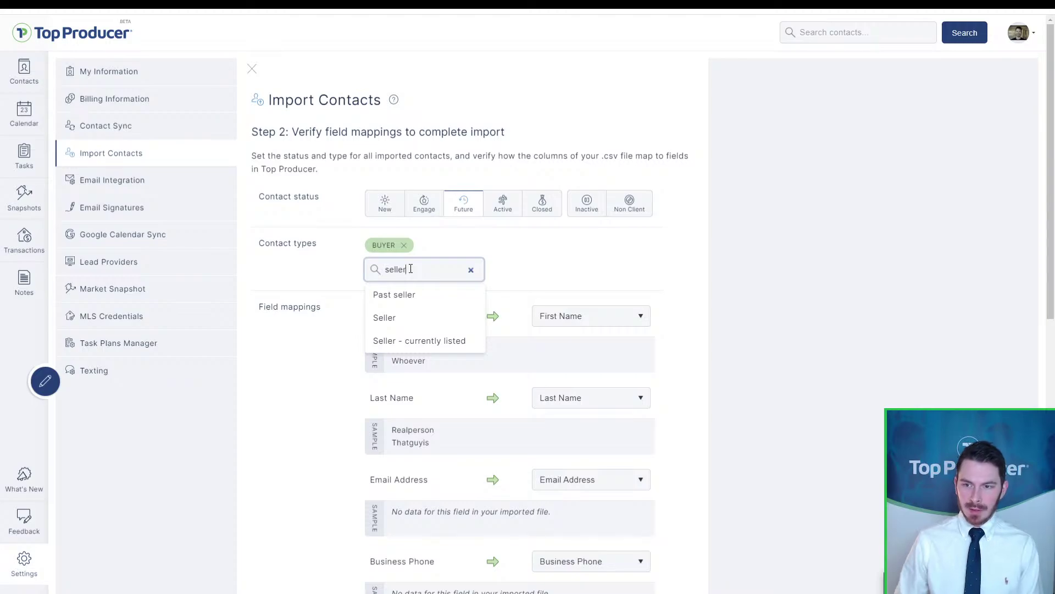
left_click(406, 318)
left_click(428, 270)
type("past")
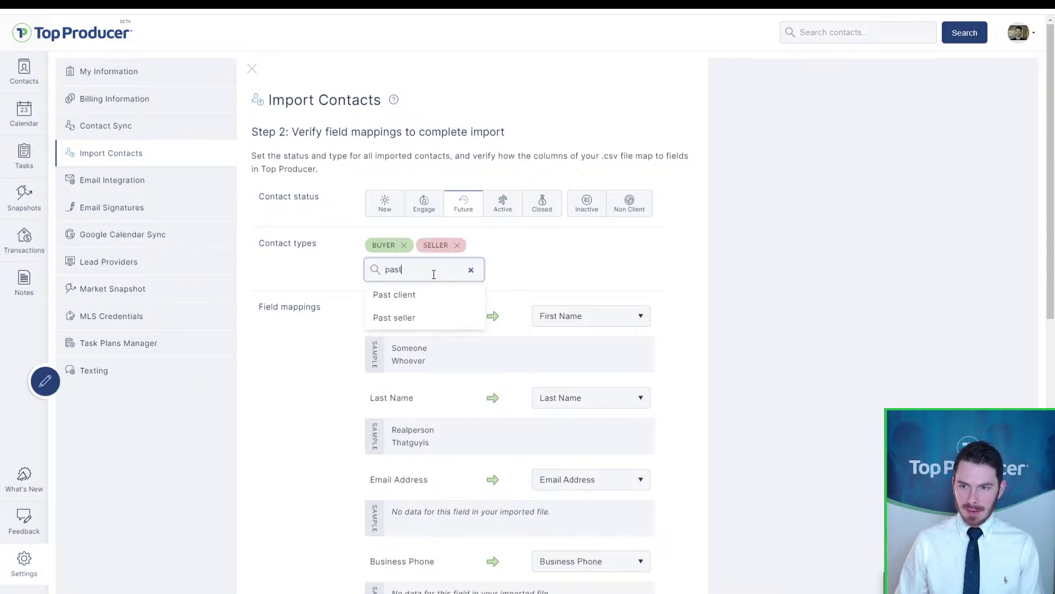
left_click(412, 294)
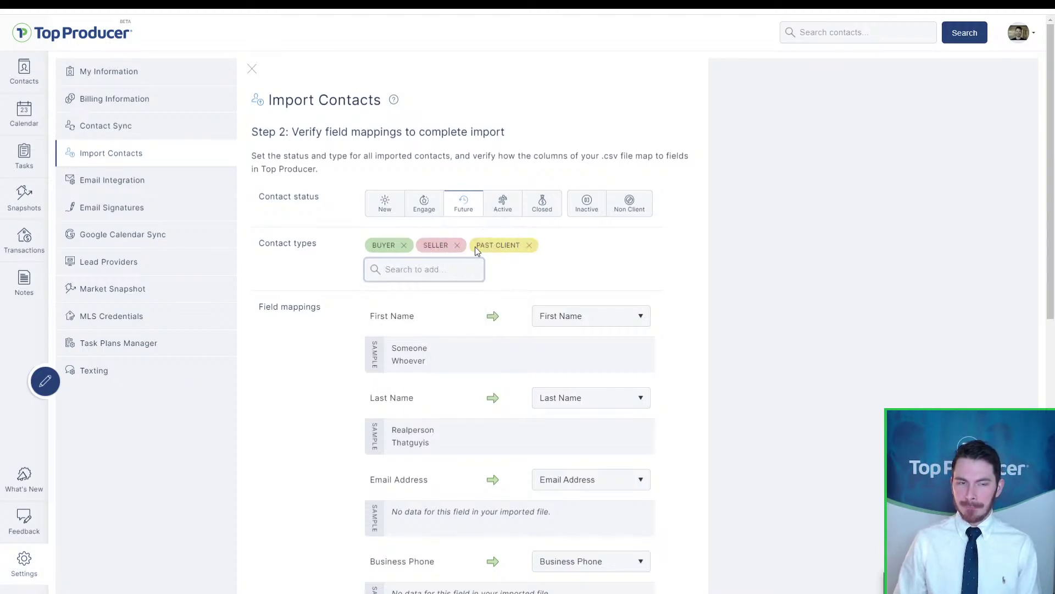
Step: Add the A lead contact type, then remove it again
left_click(441, 275)
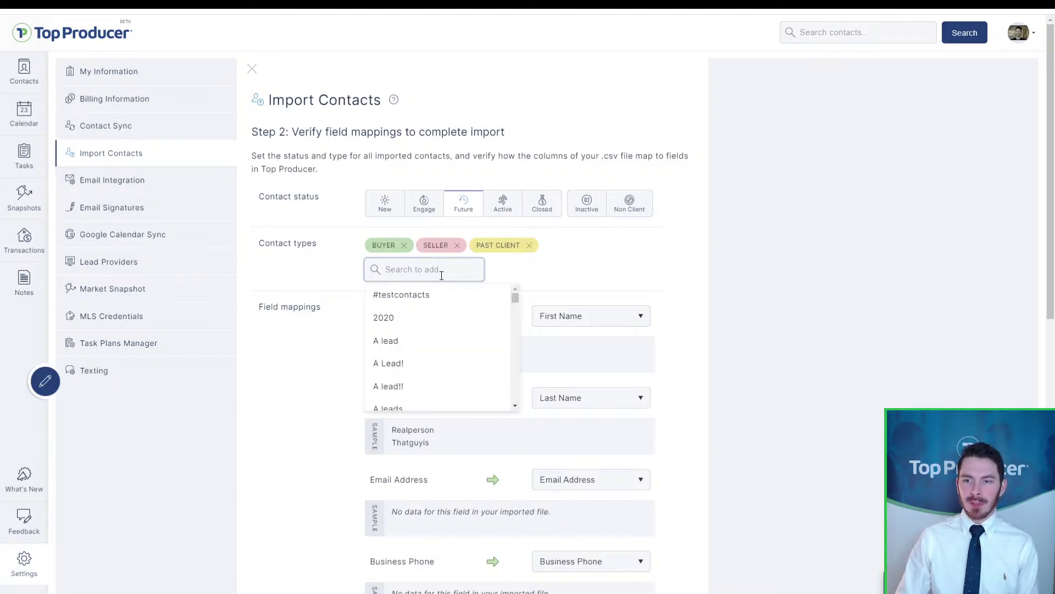
left_click(419, 341)
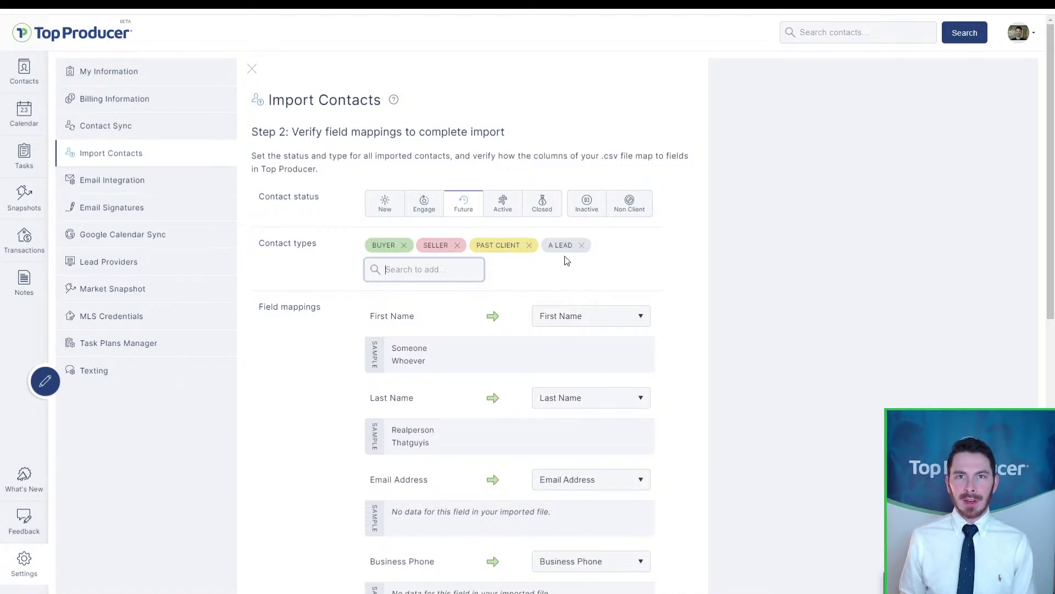
left_click(581, 245)
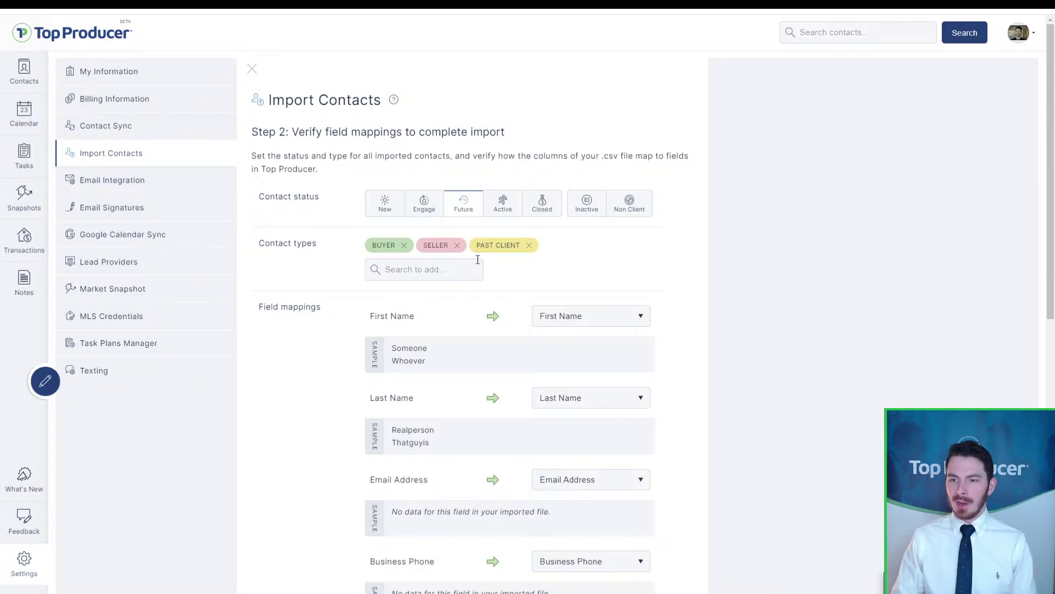
Step: Remove Past client and Seller, and create MLS IMPORT as a new contact type
left_click(529, 245)
left_click(457, 245)
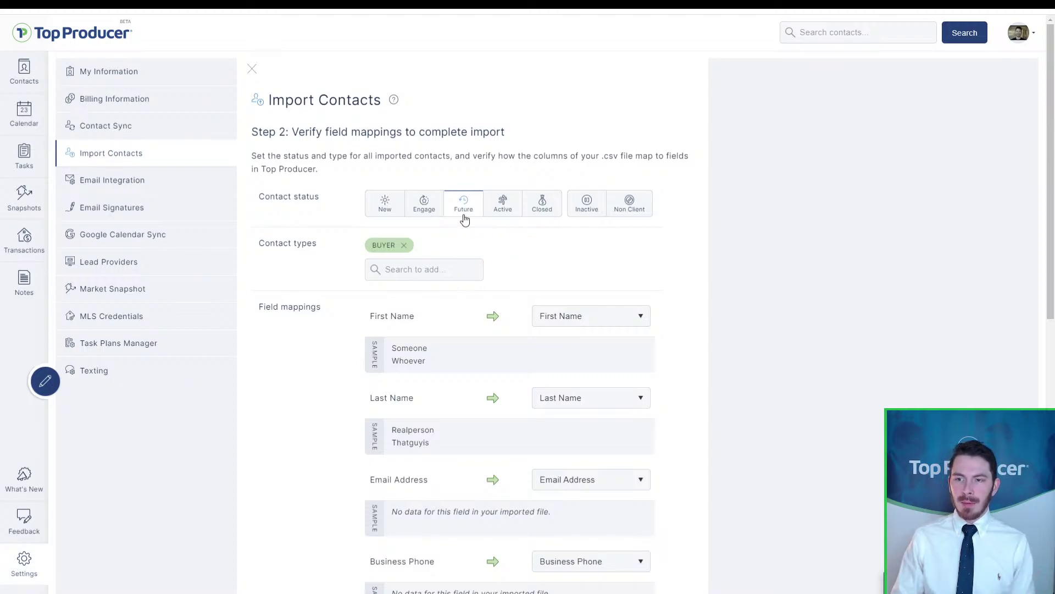
left_click(406, 275)
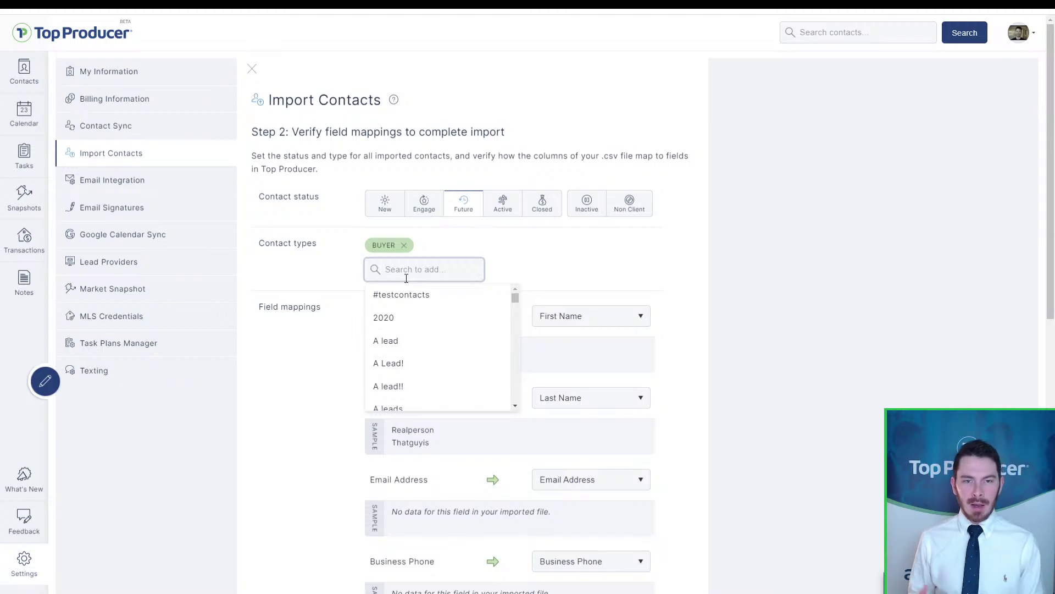
type("mls im")
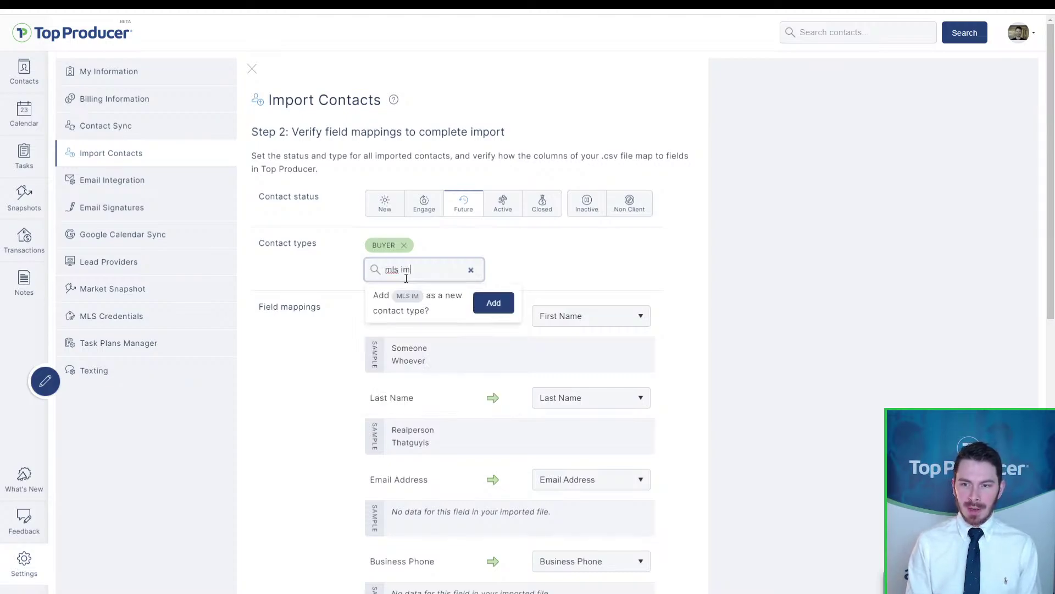
type("port")
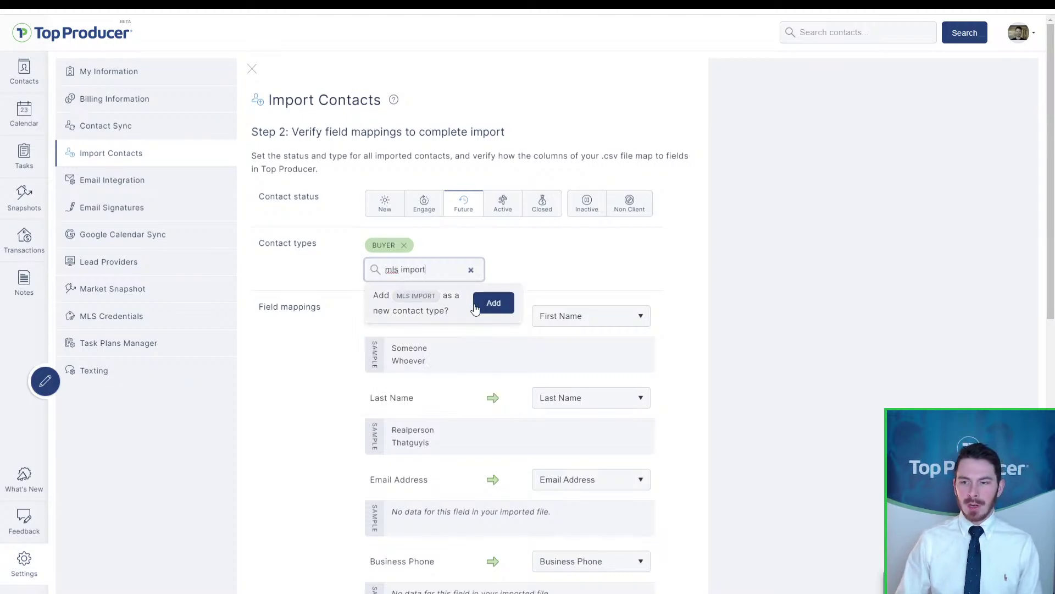
left_click(475, 306)
Step: Create and attach the new contact types 3/23/2021 and Hottest leads
left_click(391, 269)
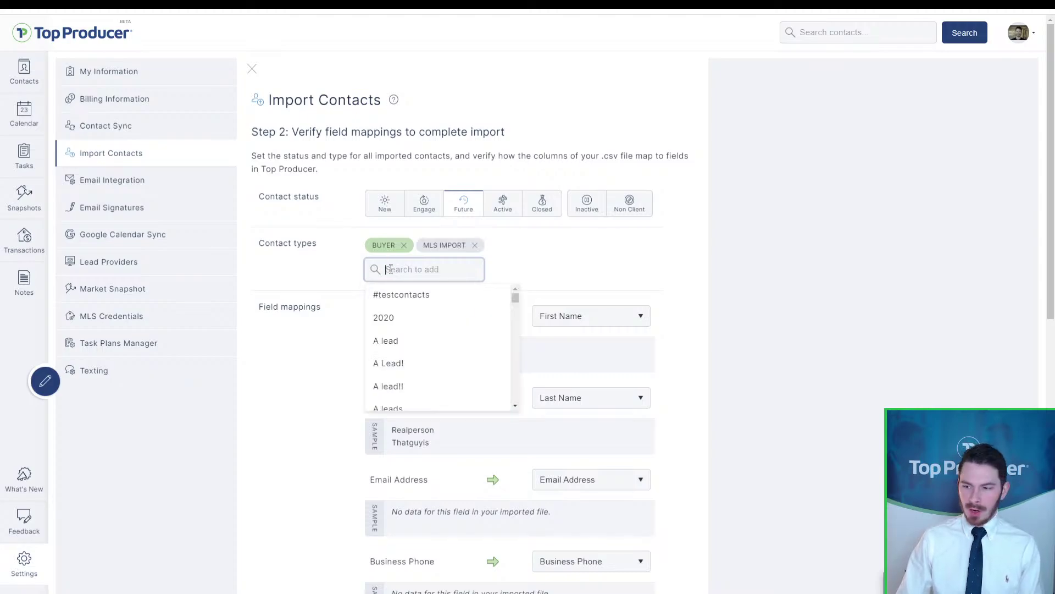
type("3/2")
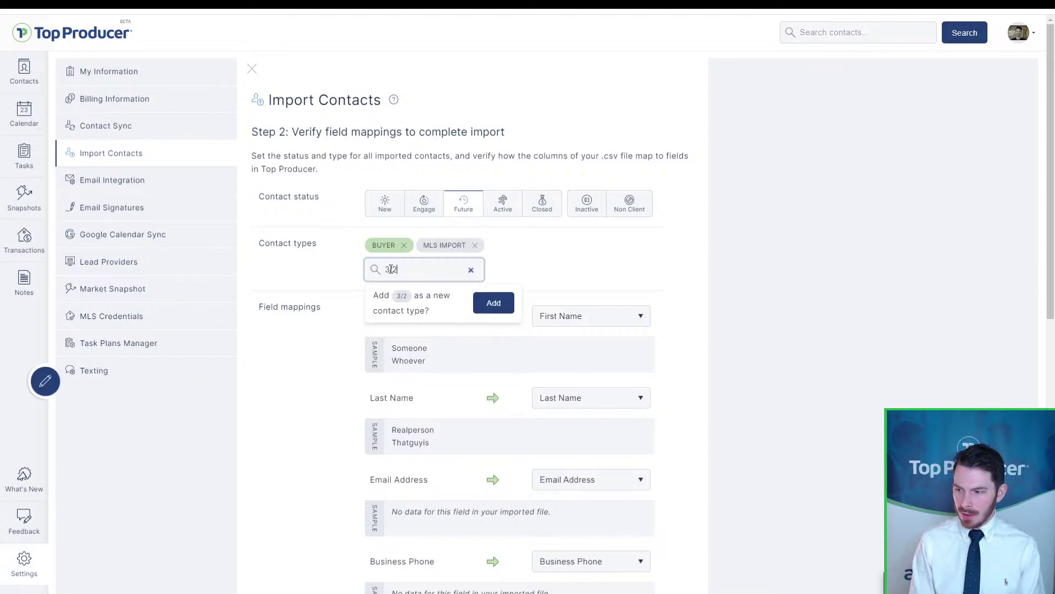
type("3/2021")
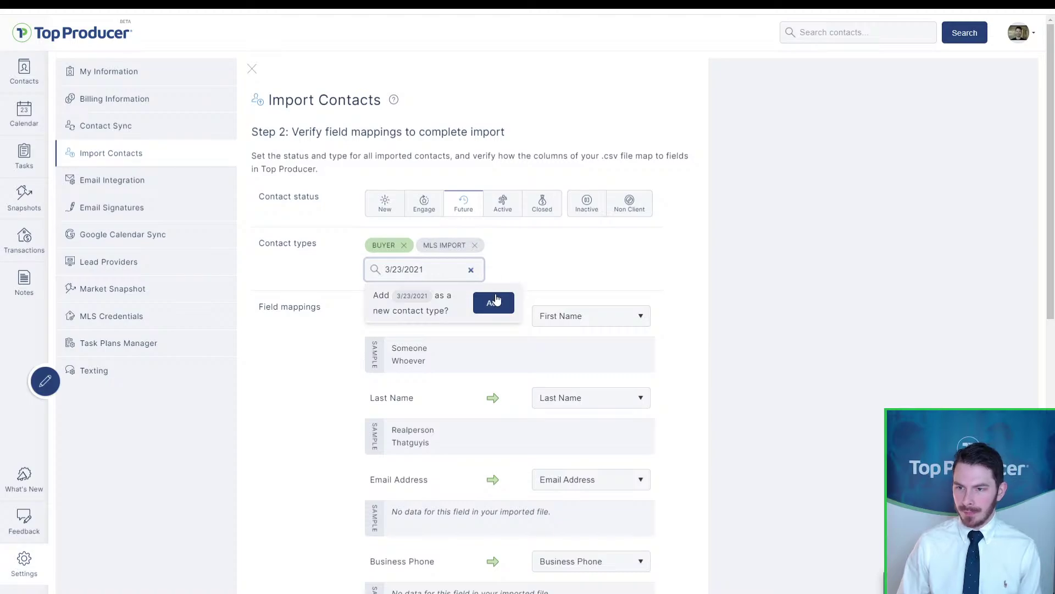
left_click(494, 302)
left_click(454, 279)
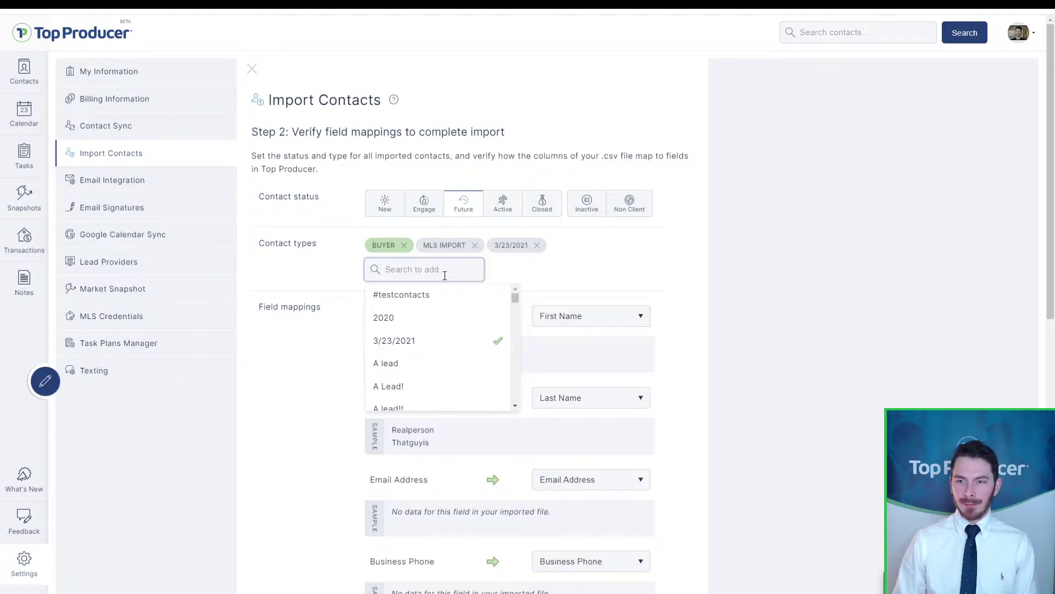
type("Hottest leads")
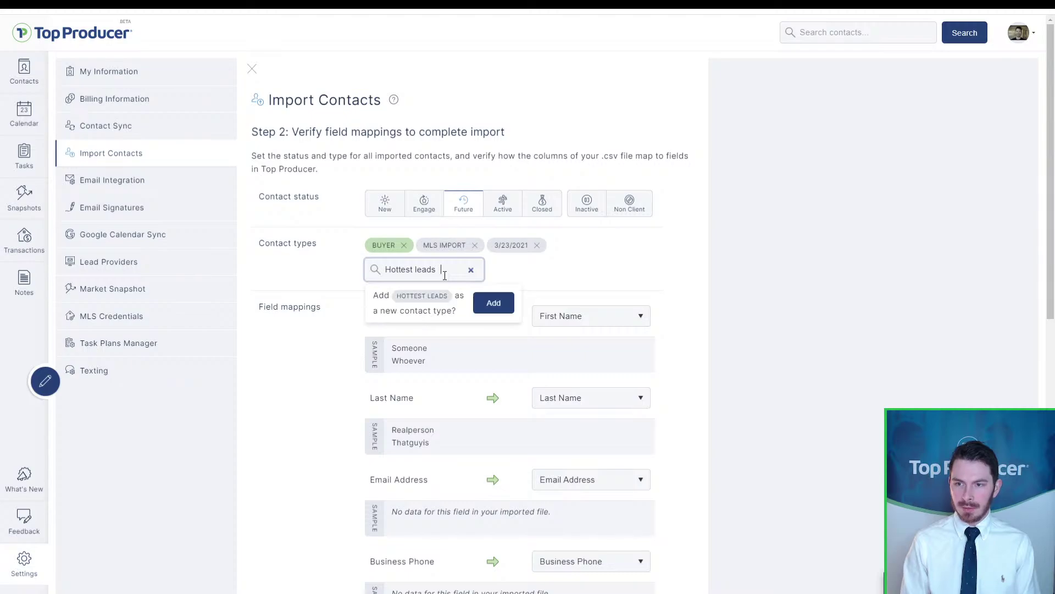
left_click(489, 309)
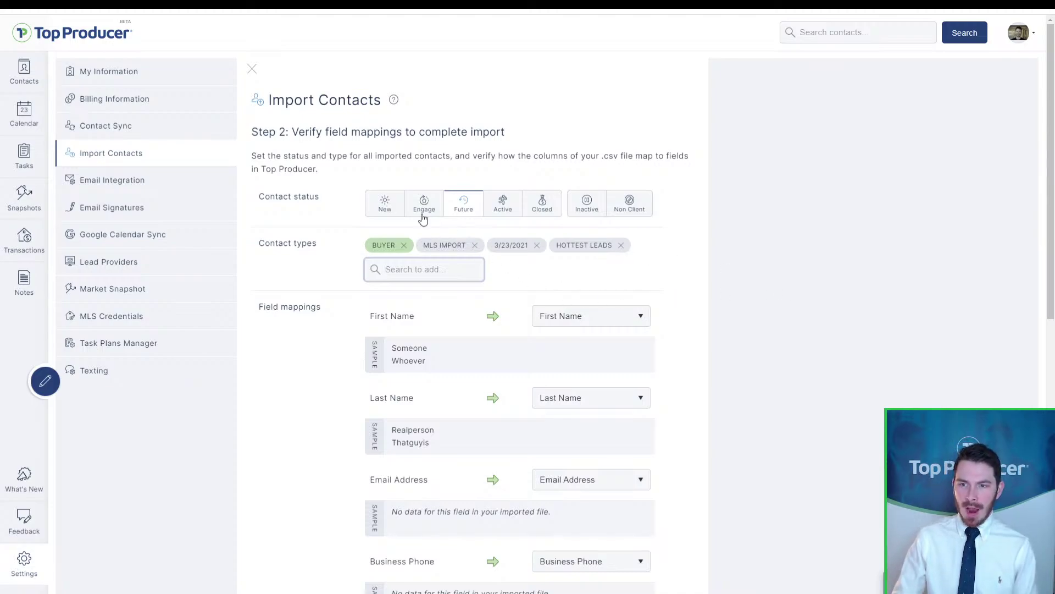
left_click(463, 213)
left_click(463, 213)
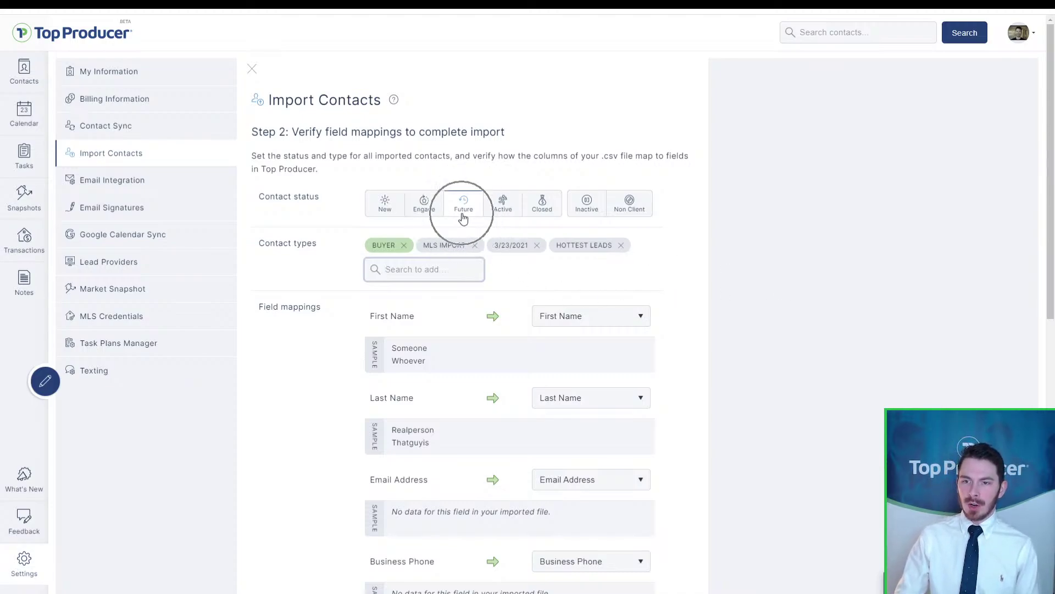
left_click(452, 245)
scroll(452, 250, "down", 2)
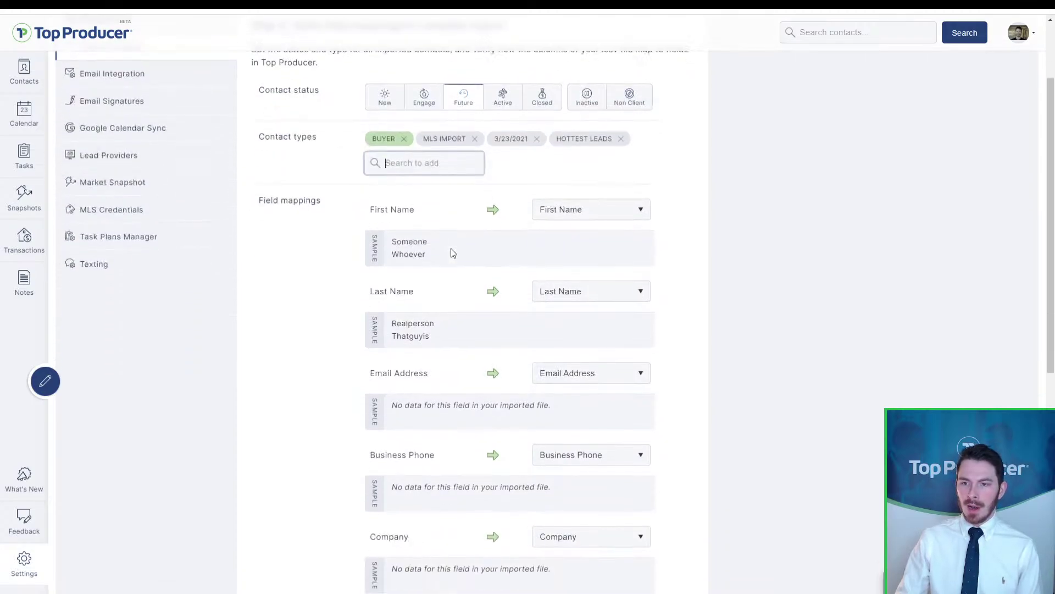
scroll(333, 199, "down", 1)
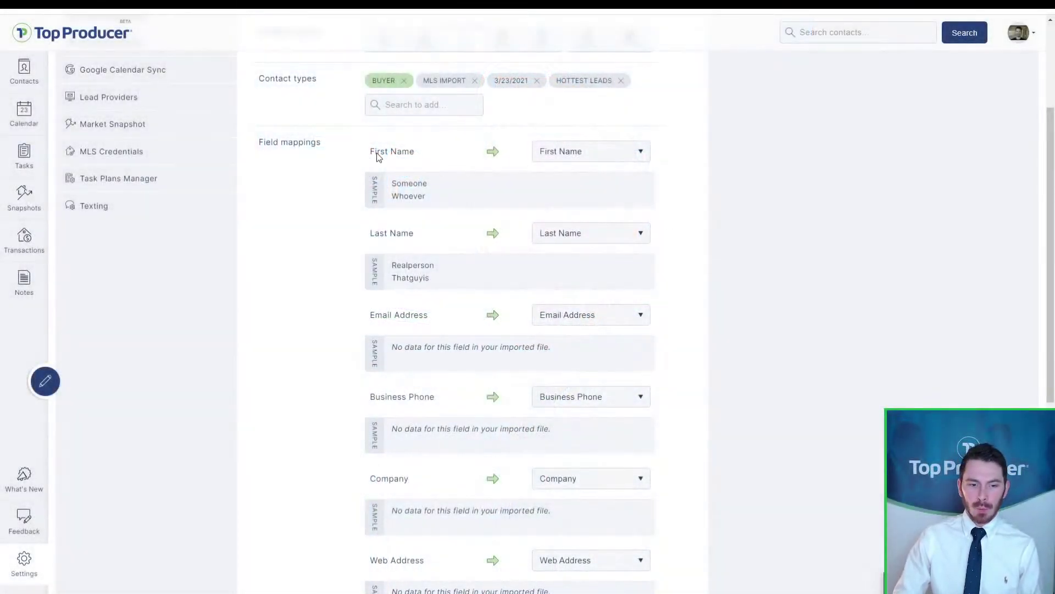
left_click(384, 151)
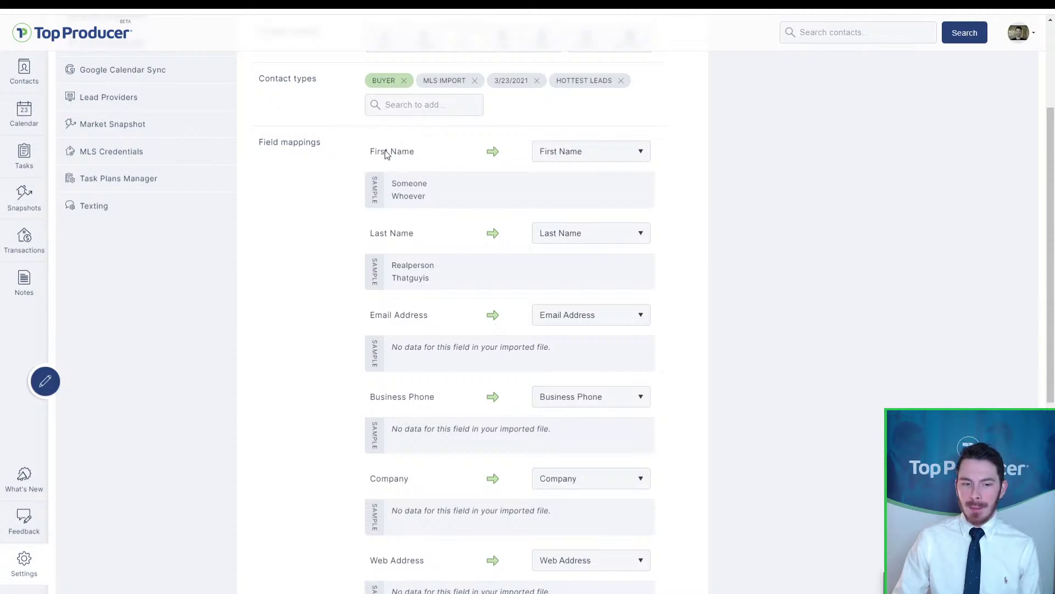
left_click(385, 152)
left_click(412, 328)
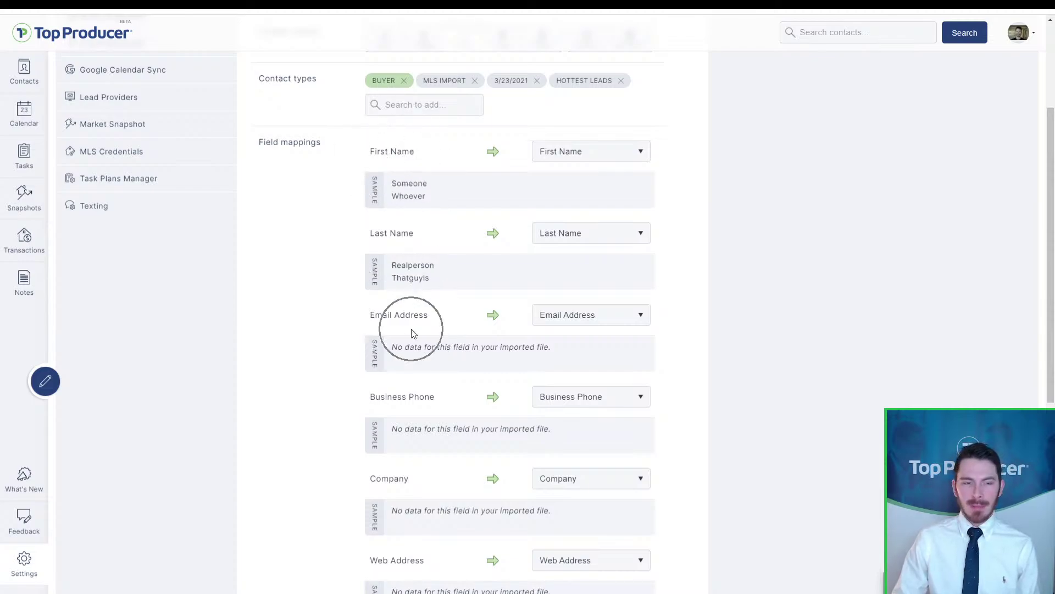
key("ctrl")
key("ctrl")
key("ctrl")
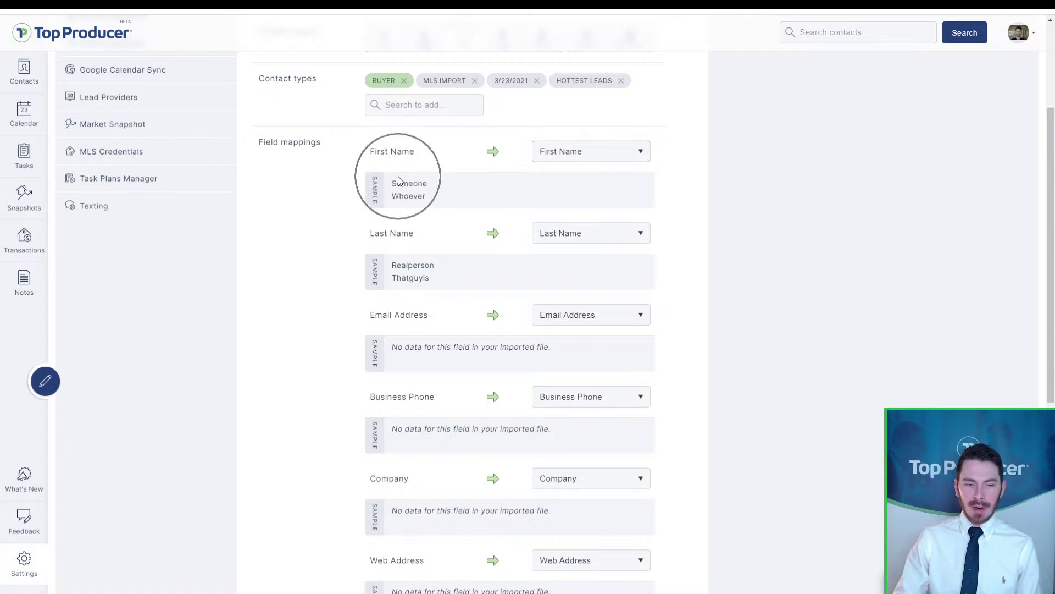
key("ctrl")
key("ctrl")
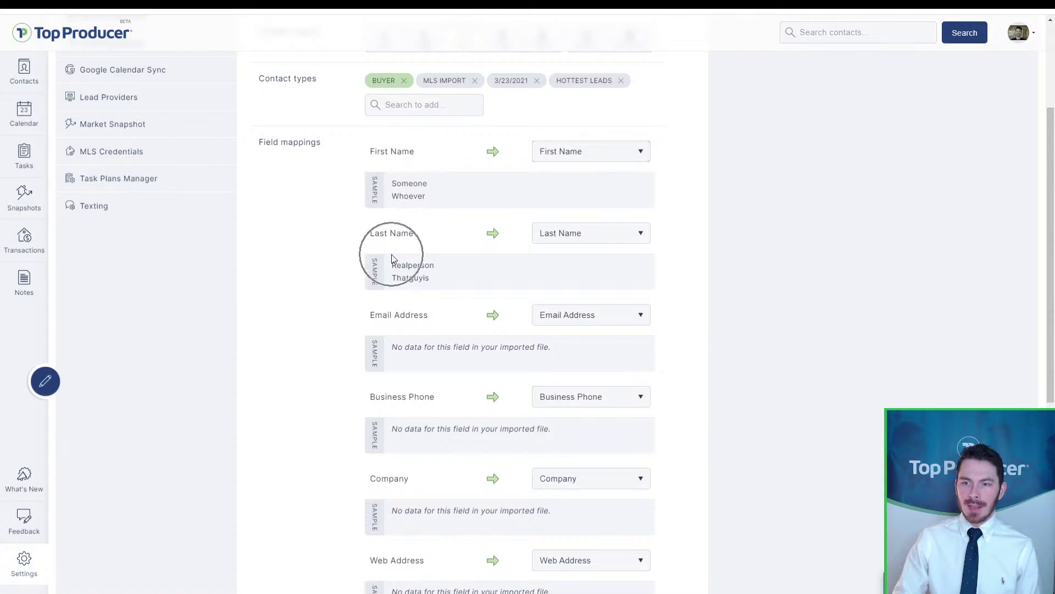
key("ctrl")
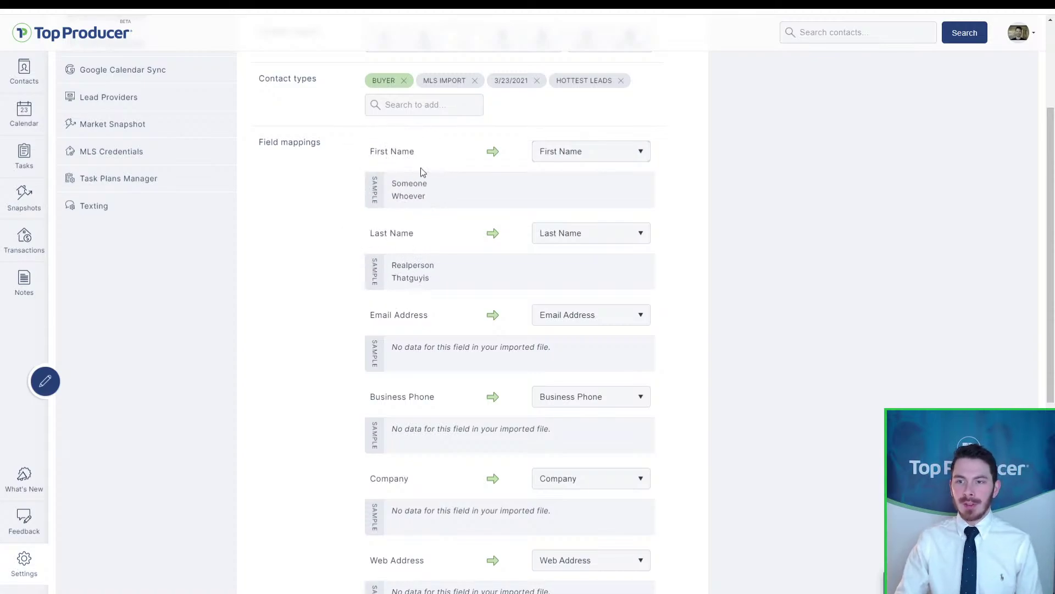
key("ctrl")
key("ctrl")
key("ctrl")
key("ctrl")
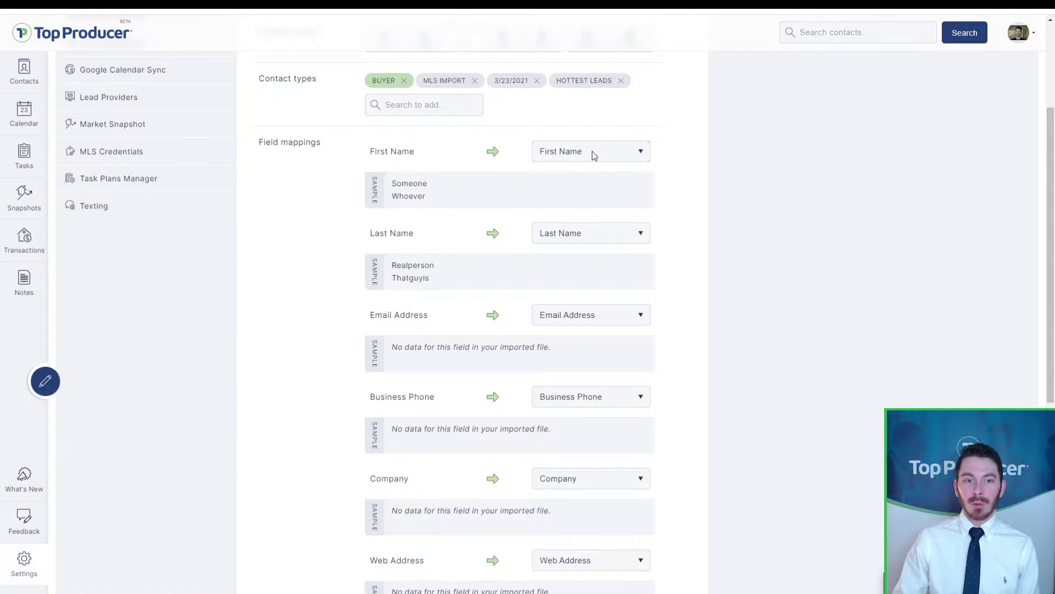
key("ctrl")
key("ctrl")
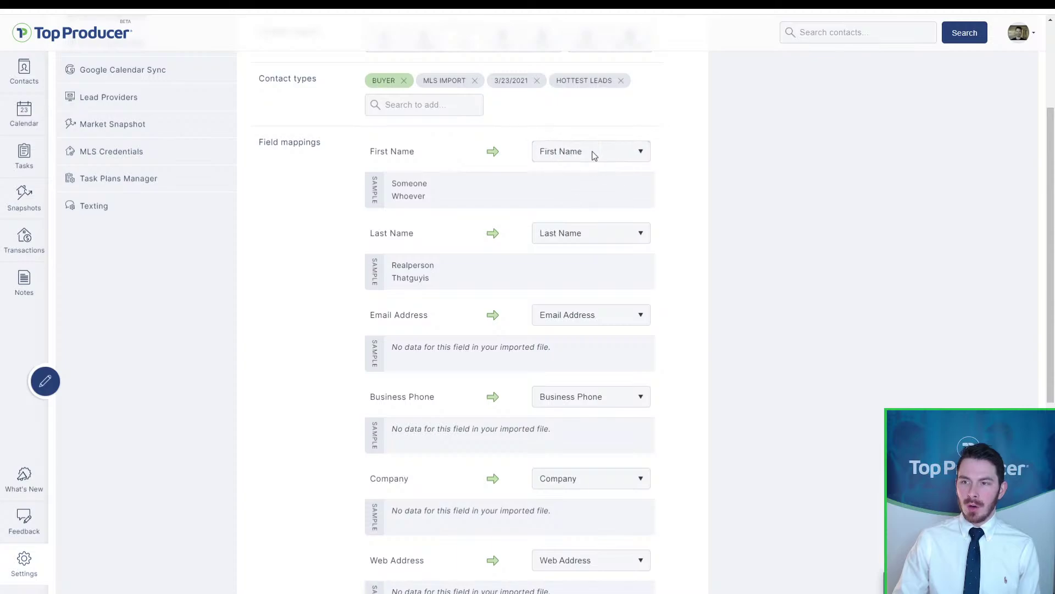
key("ctrl")
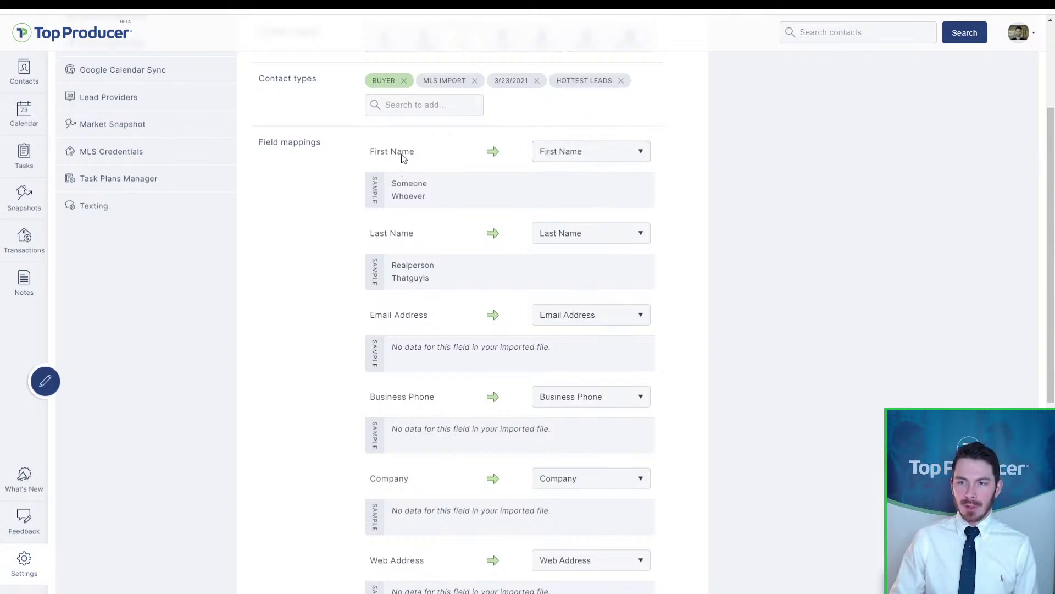
key("ctrl")
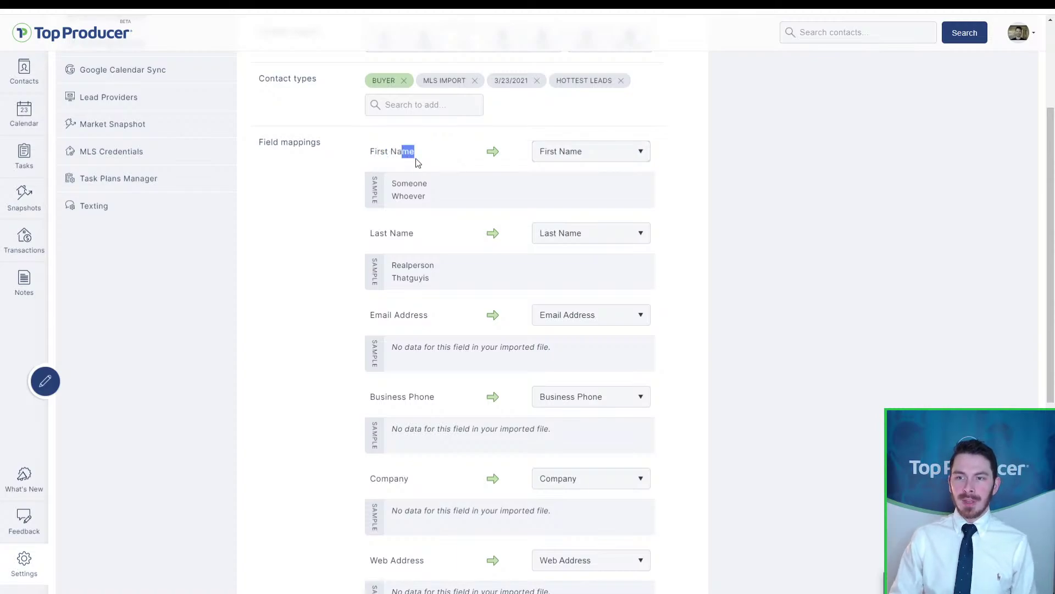
key("ctrl")
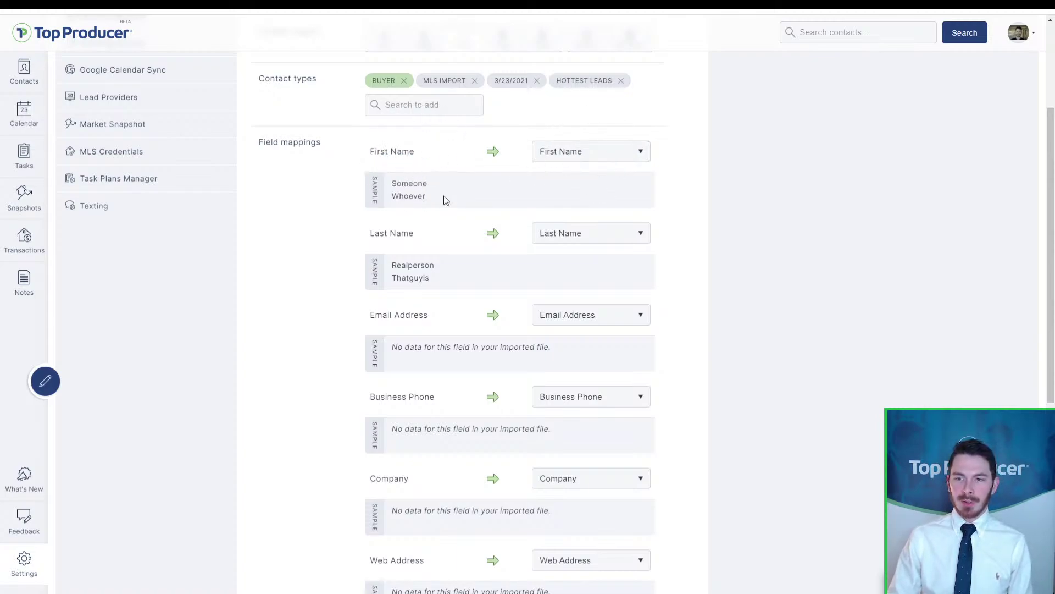
key("ctrl")
key("ctrl")
key("ctrl")
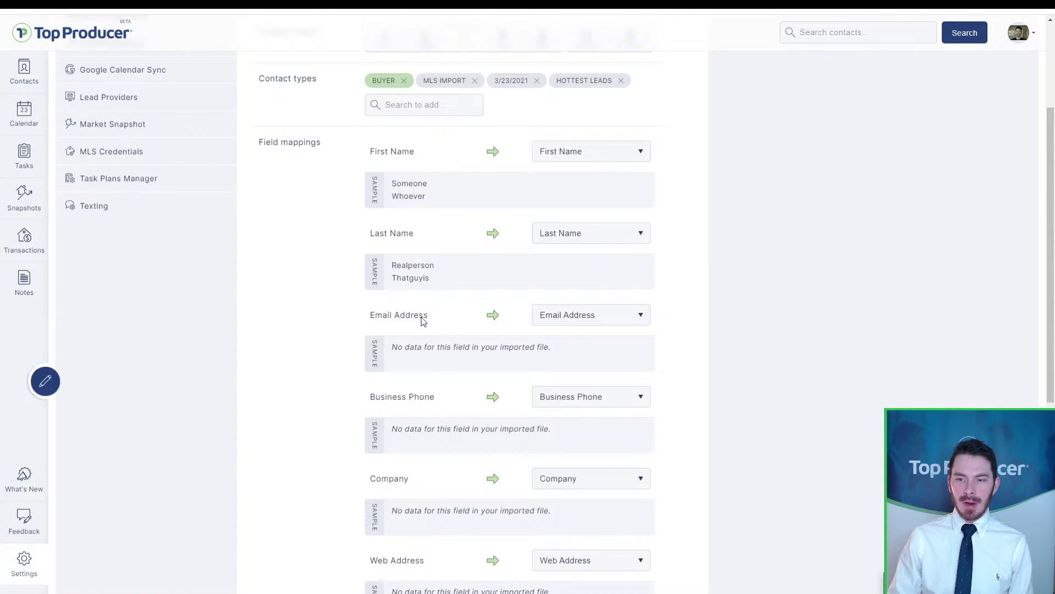
key("ctrl")
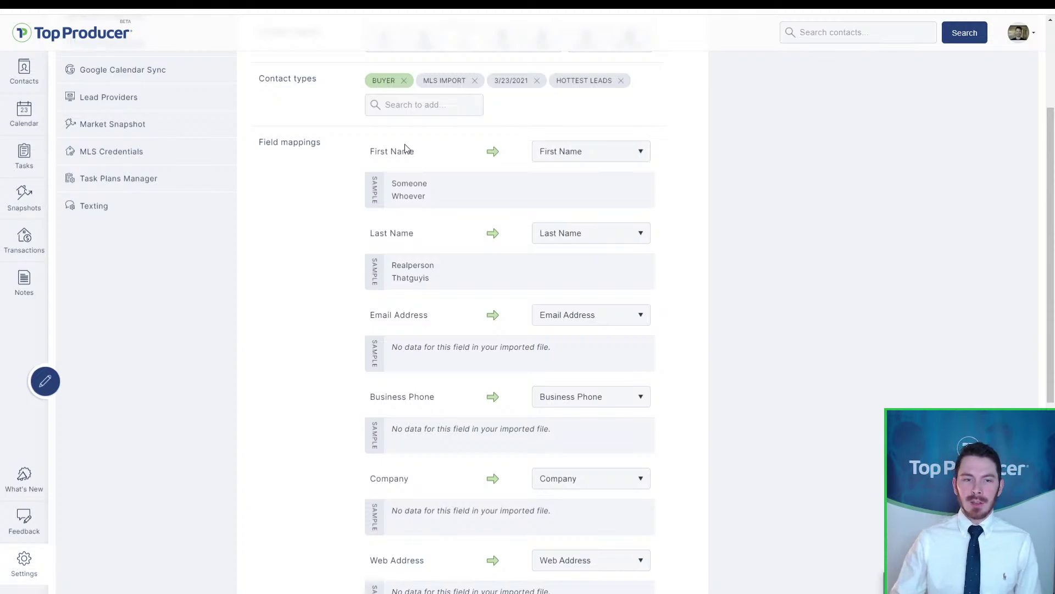
Step: Map First Name to Secondary First Name and Last Name to Secondary Last Name
left_click(556, 152)
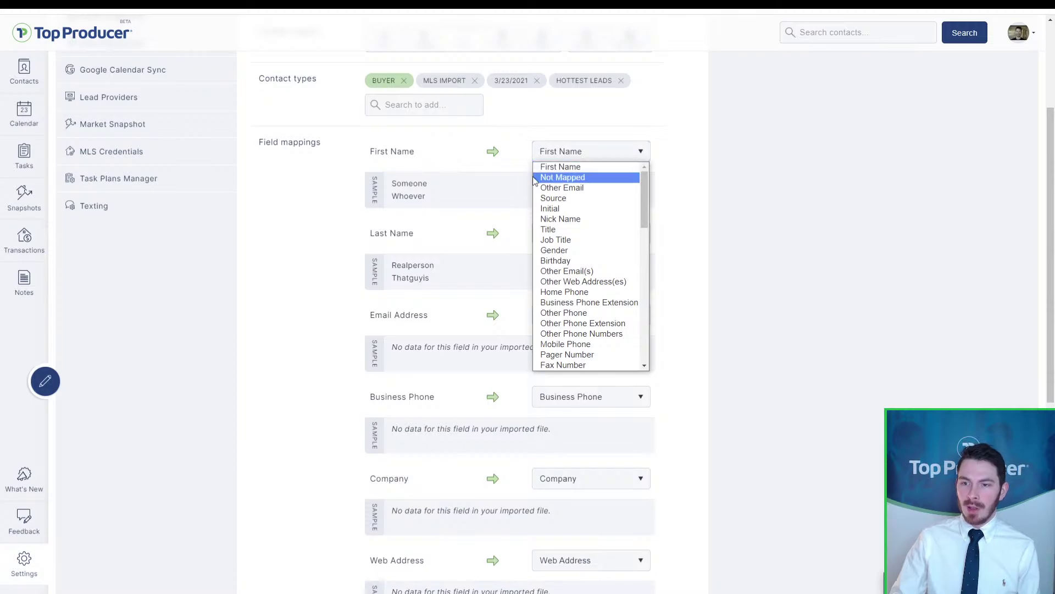
left_click(428, 208)
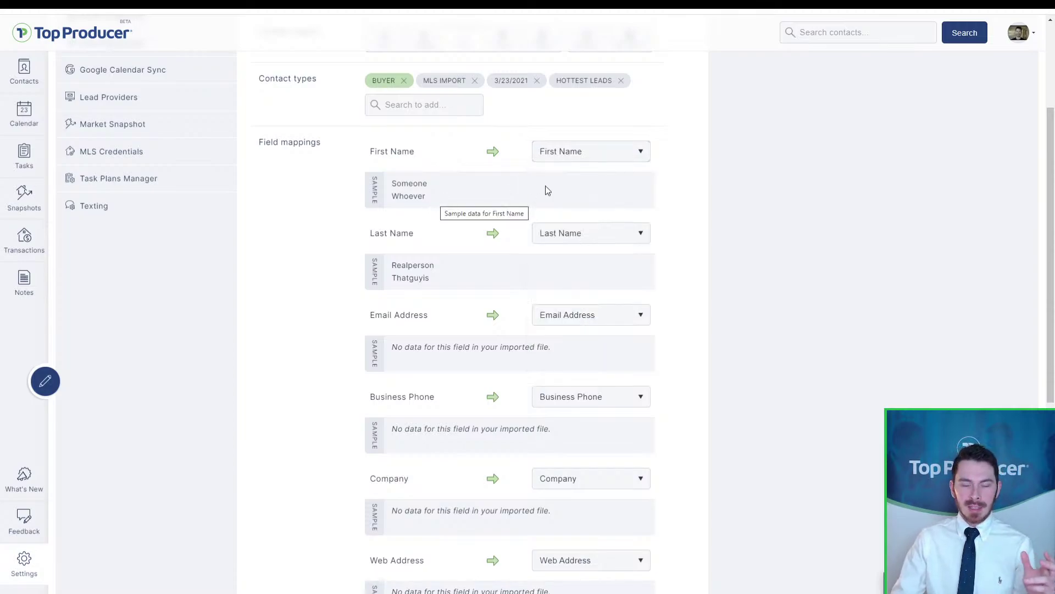
left_click(573, 151)
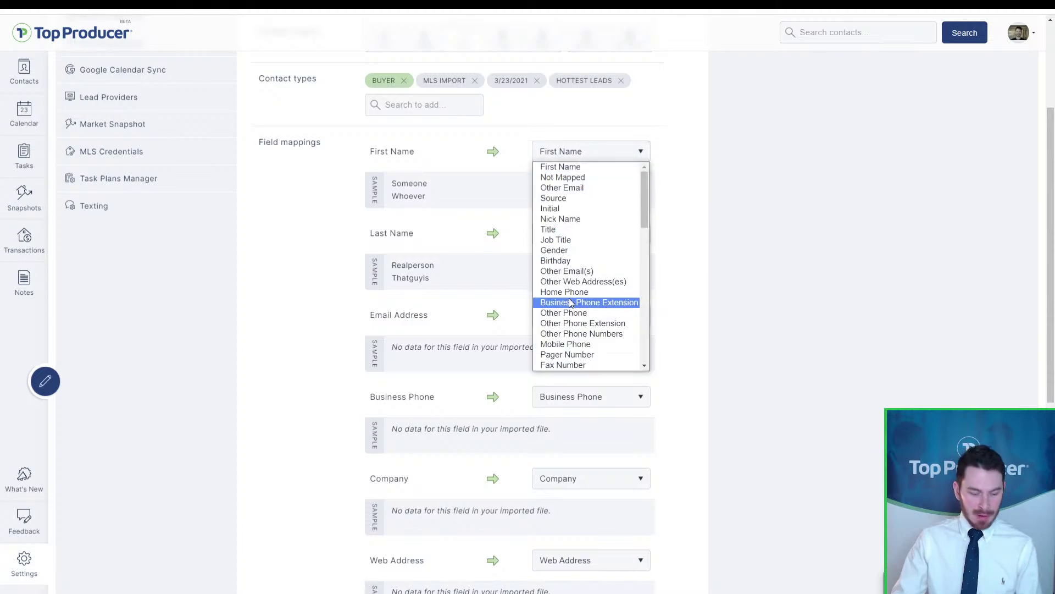
scroll(572, 330, "down", 1)
left_click(572, 365)
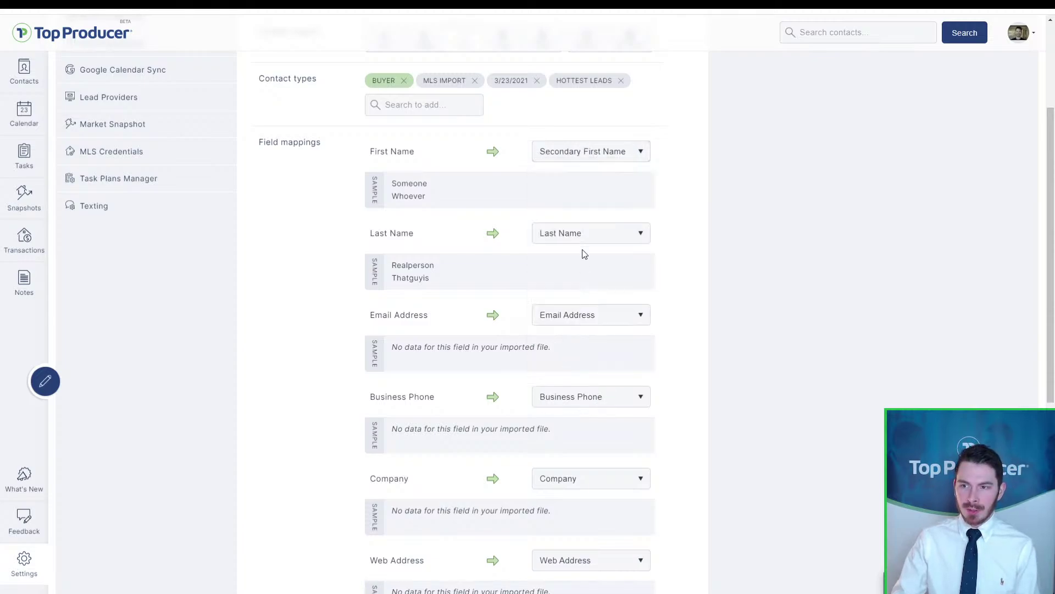
left_click(583, 236)
scroll(572, 385, "down", 1)
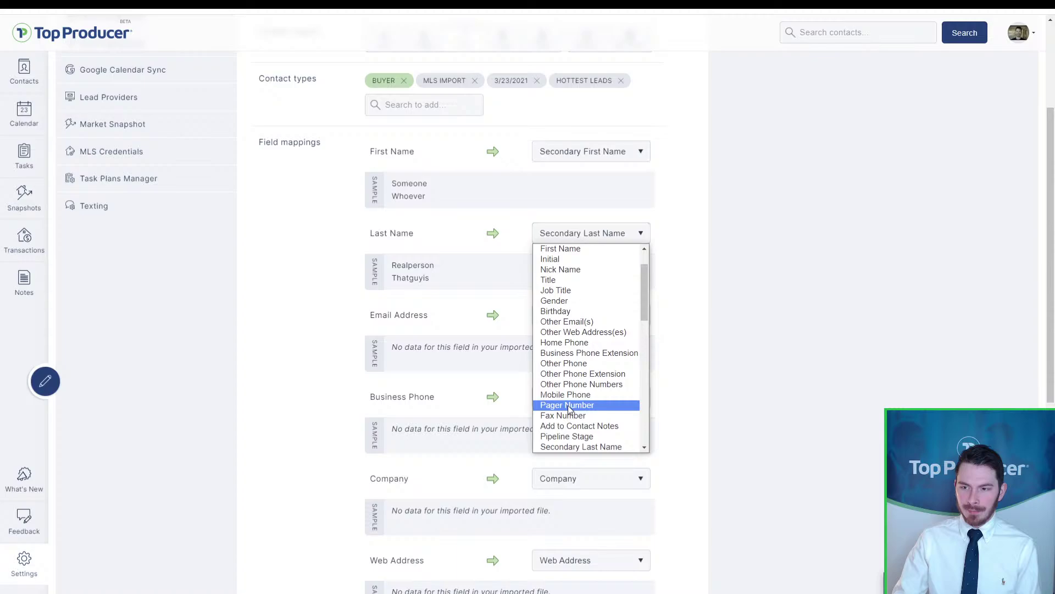
left_click(560, 446)
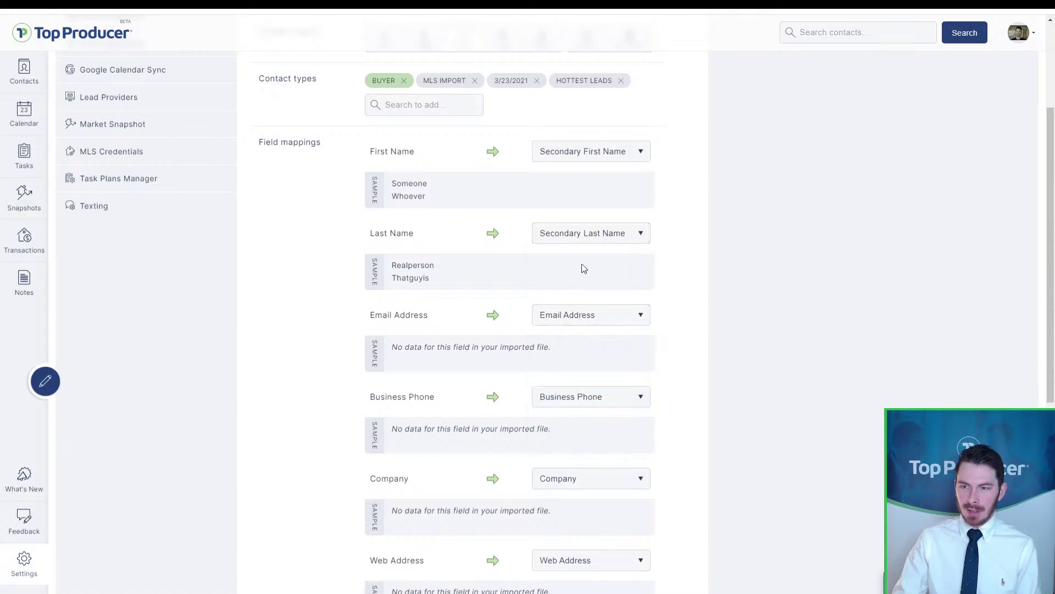
Step: Review the Email Address mapping choices, leaving it mapped as is
left_click(420, 319)
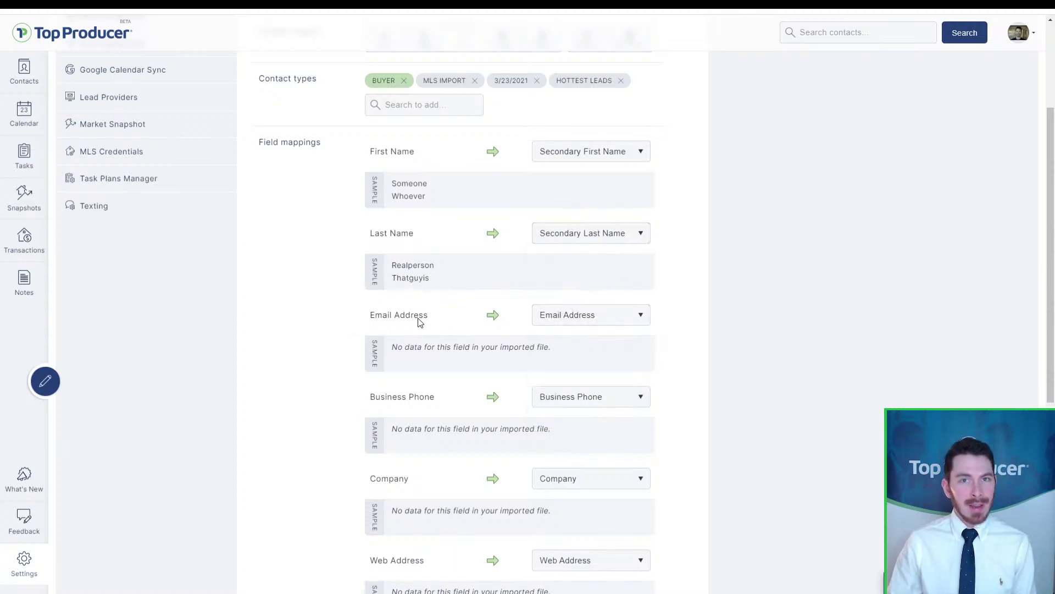
left_click(423, 321)
left_click(543, 321)
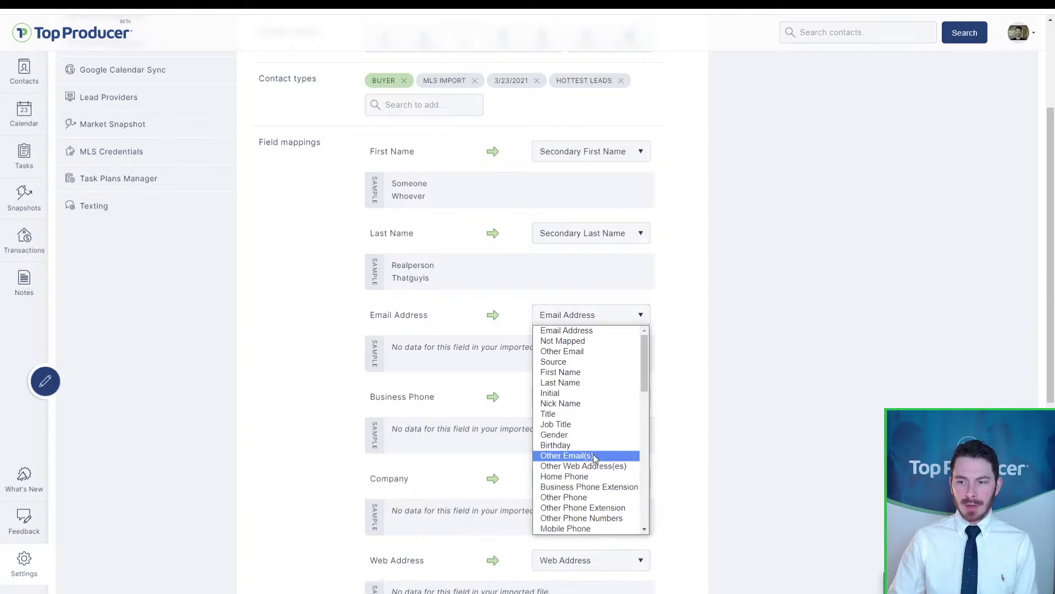
left_click(806, 402)
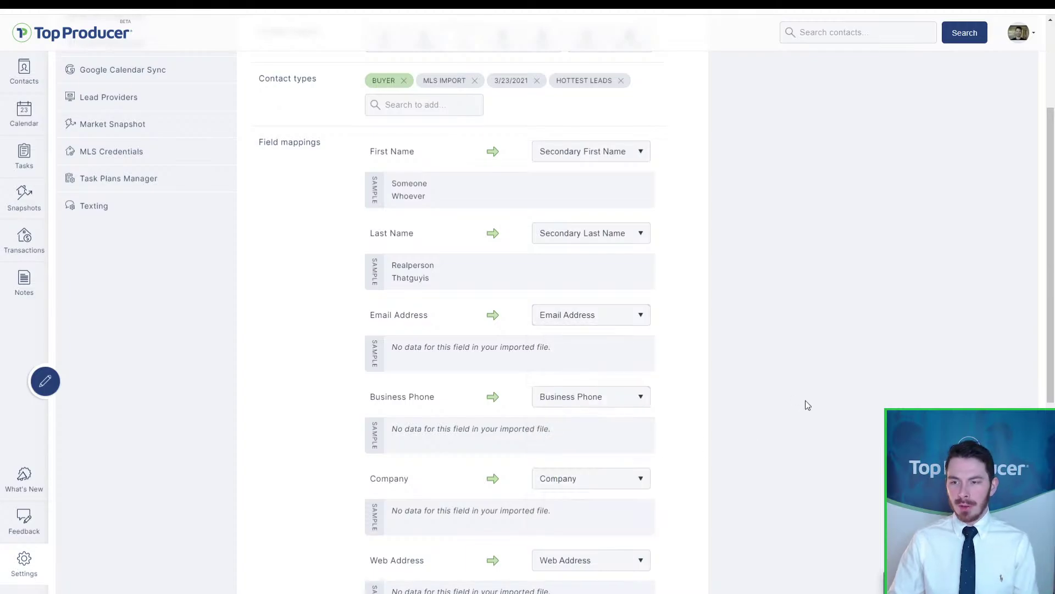
scroll(803, 403, "down", 2)
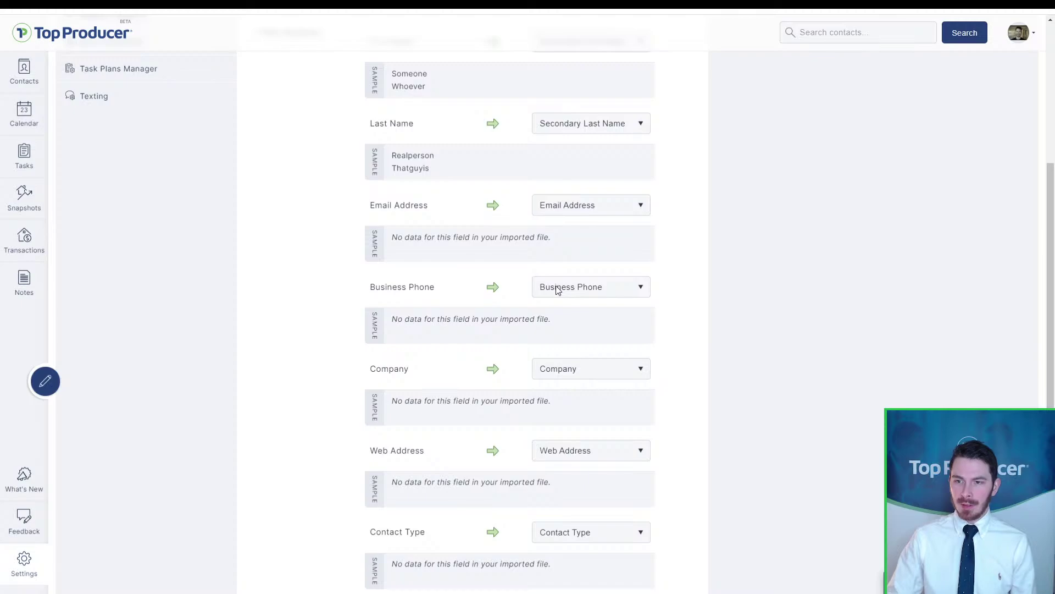
Step: Change the Business Phone column's mapping from Mobile Phone to Home Phone
scroll(566, 297, "up", 1)
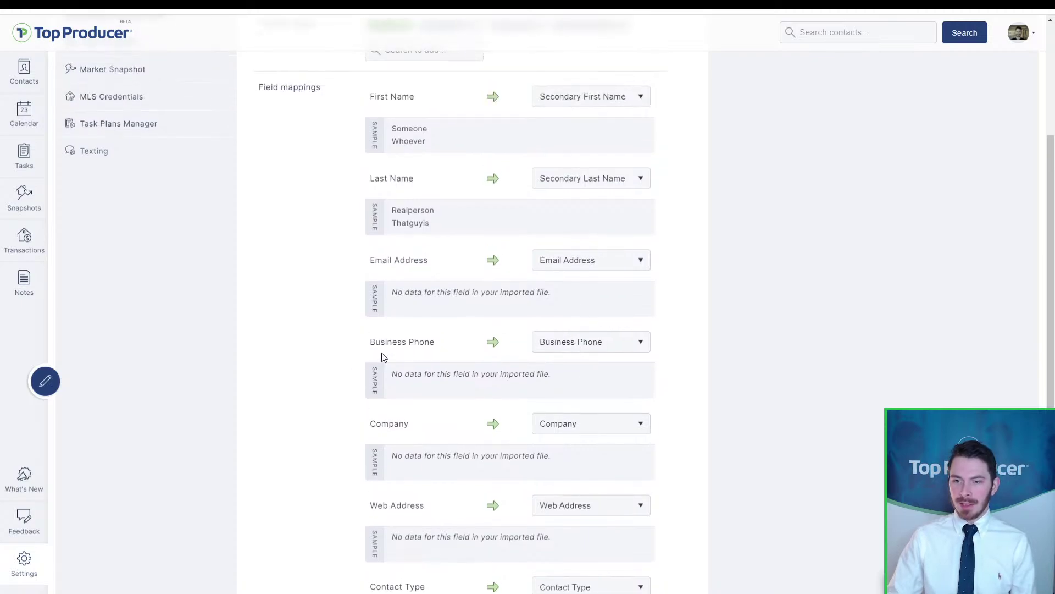
left_click(613, 350)
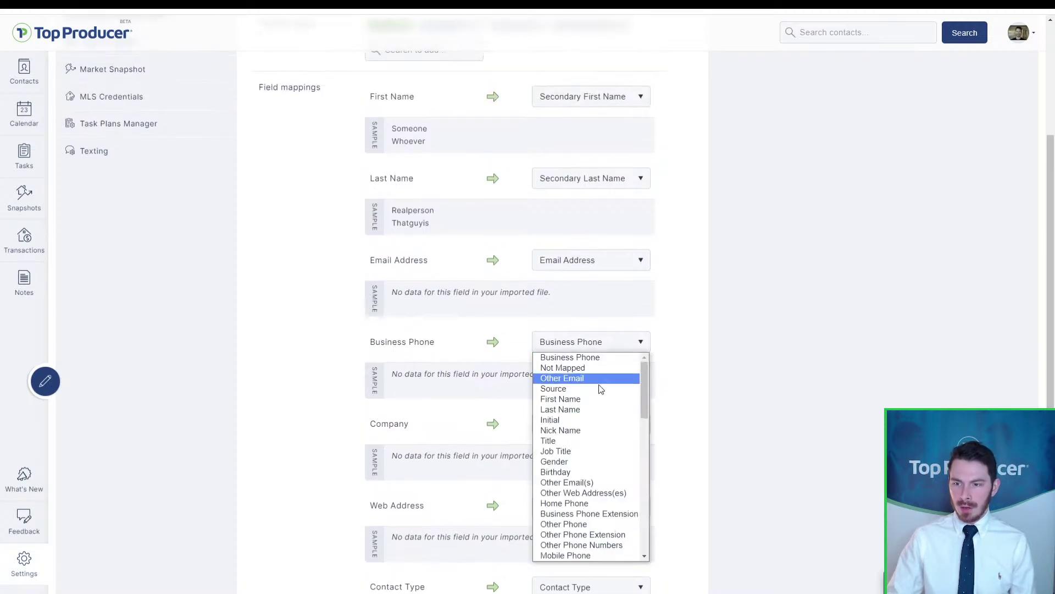
key("m")
scroll(580, 550, "down", 1)
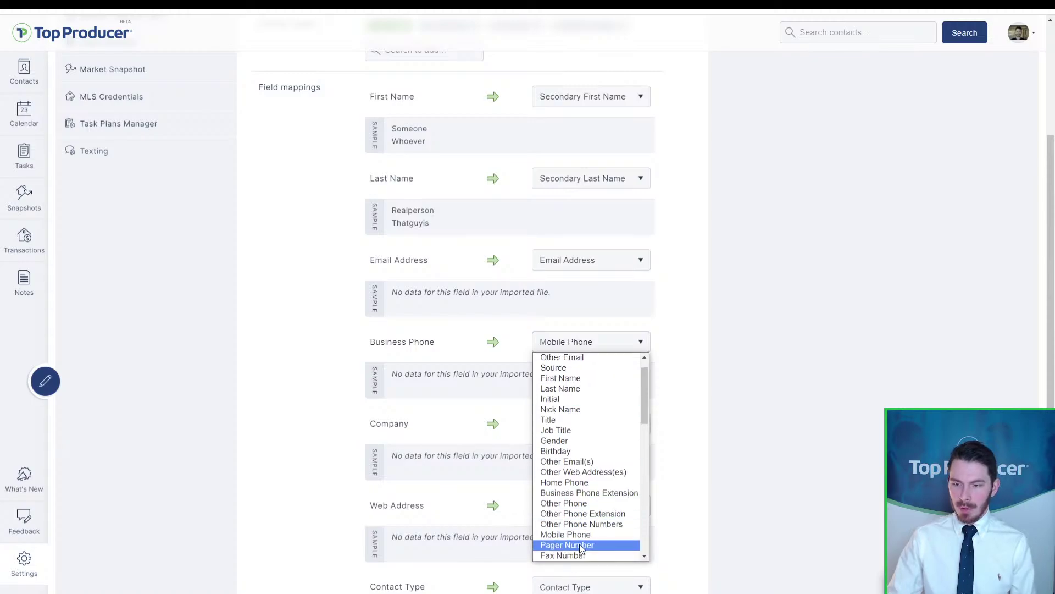
left_click(575, 534)
left_click(585, 348)
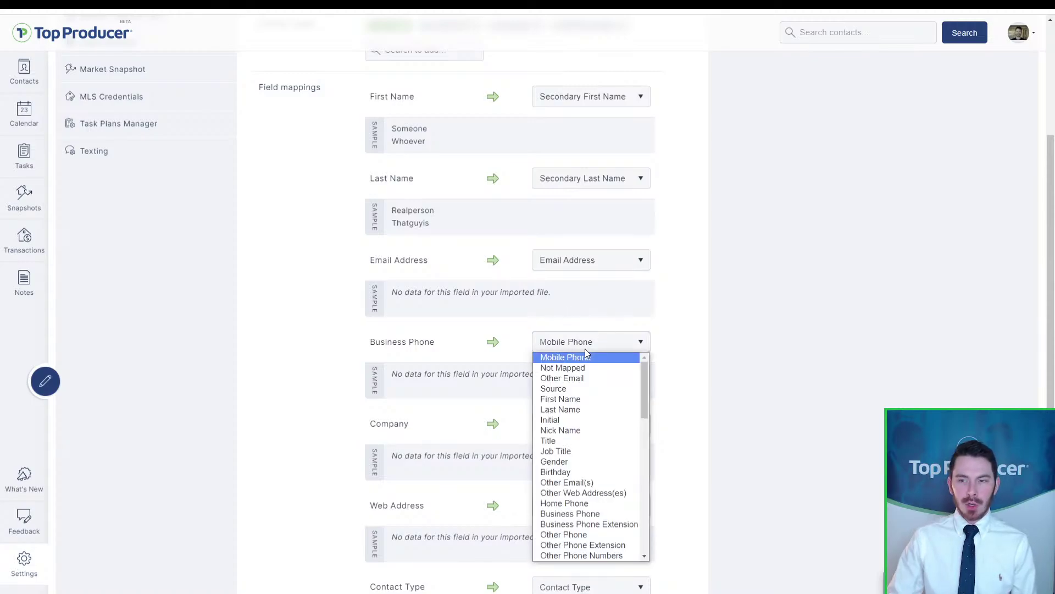
key("h")
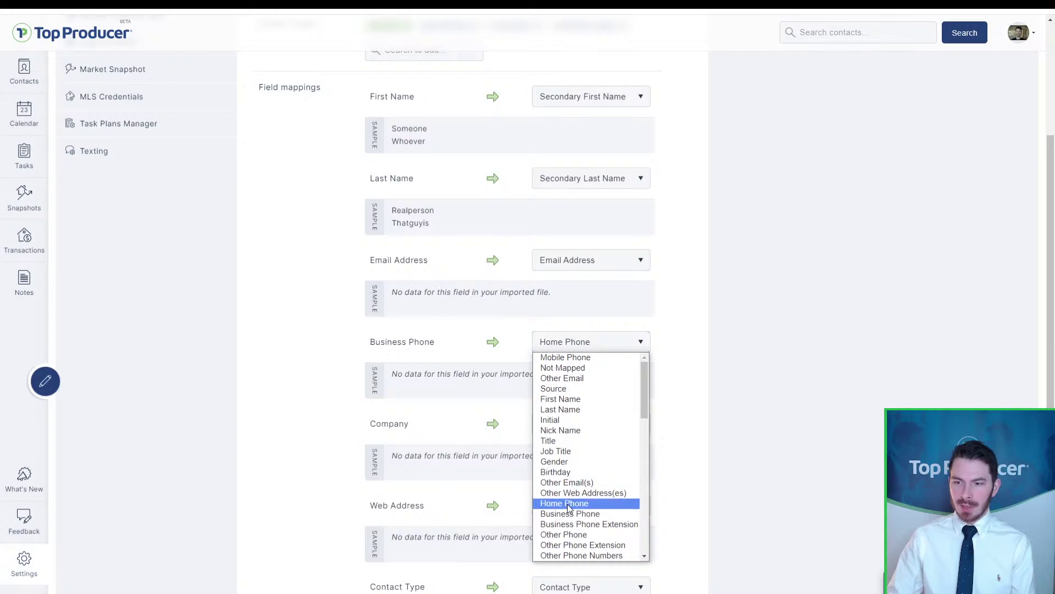
left_click(569, 502)
left_click(594, 345)
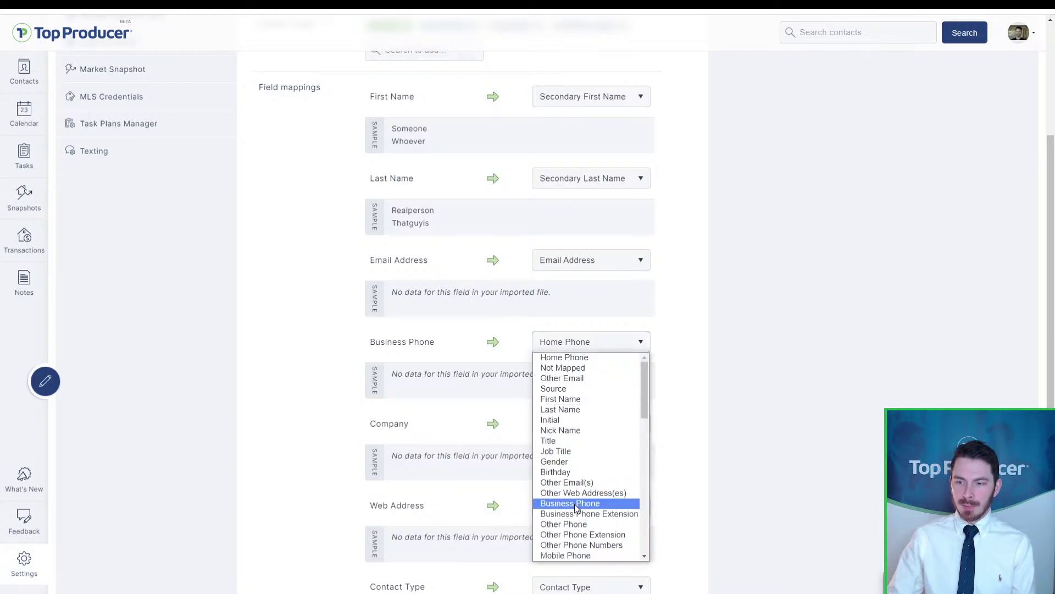
left_click(808, 439)
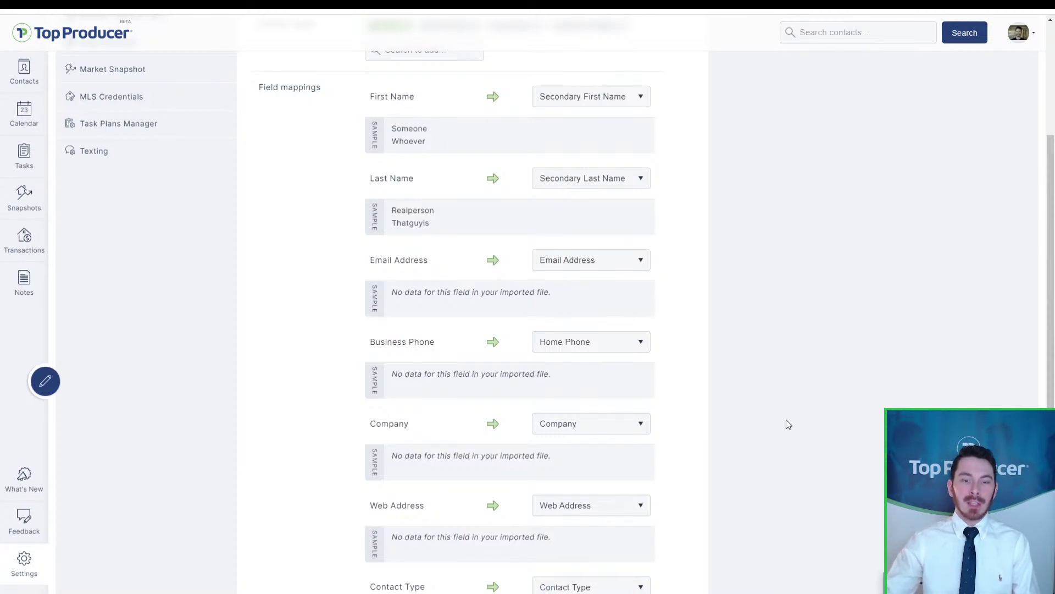
scroll(643, 366, "down", 4)
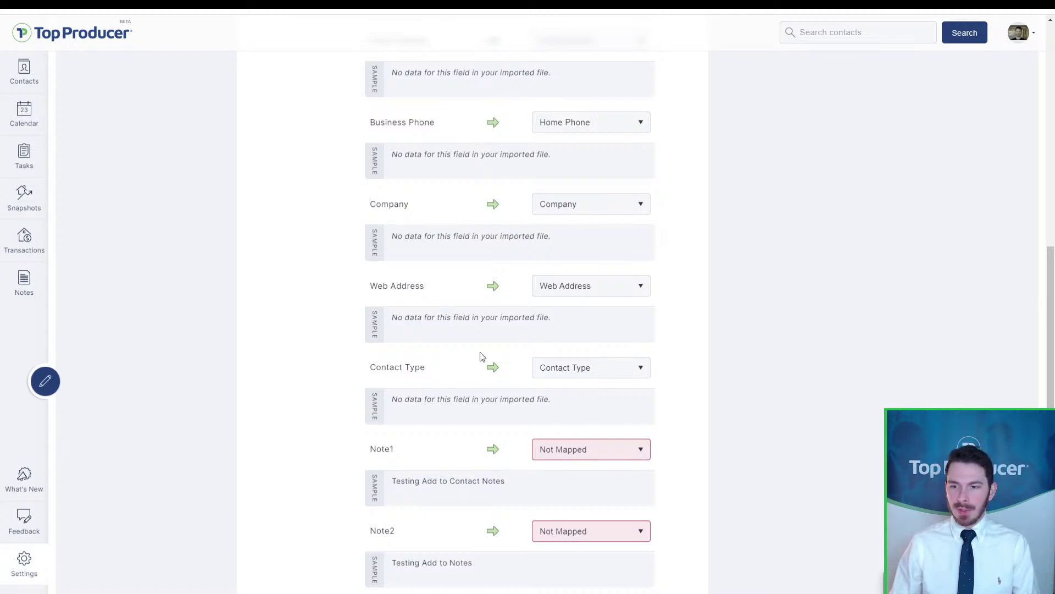
left_click(555, 371)
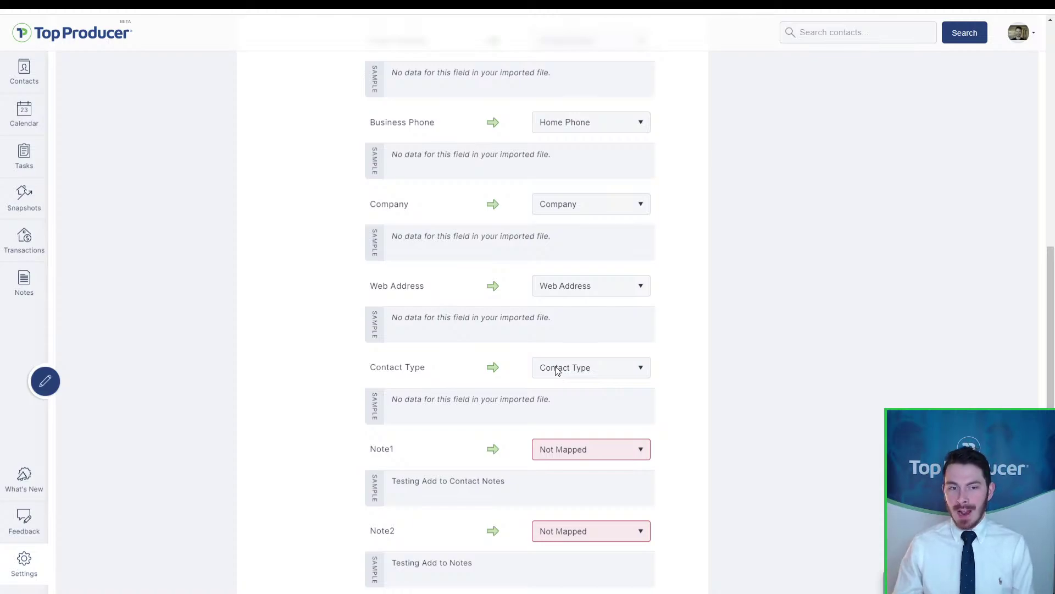
left_click(556, 371)
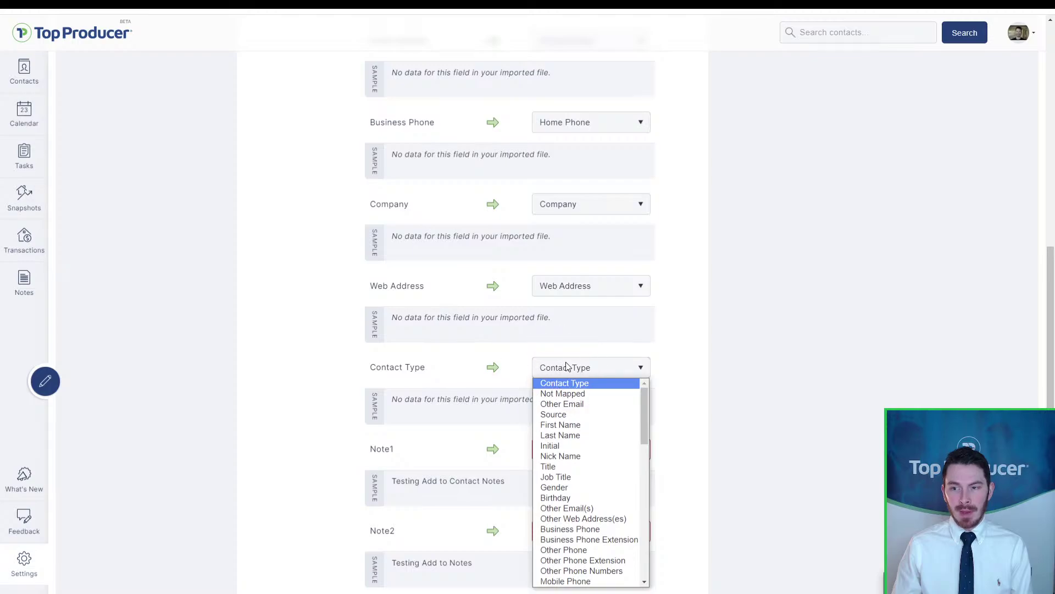
left_click(583, 373)
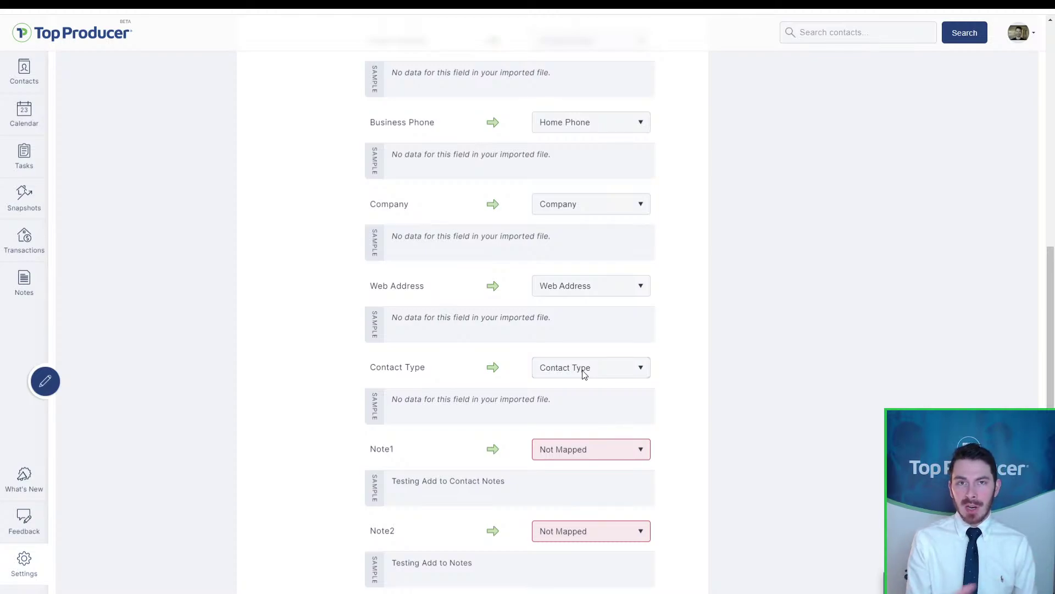
scroll(738, 404, "up", 8)
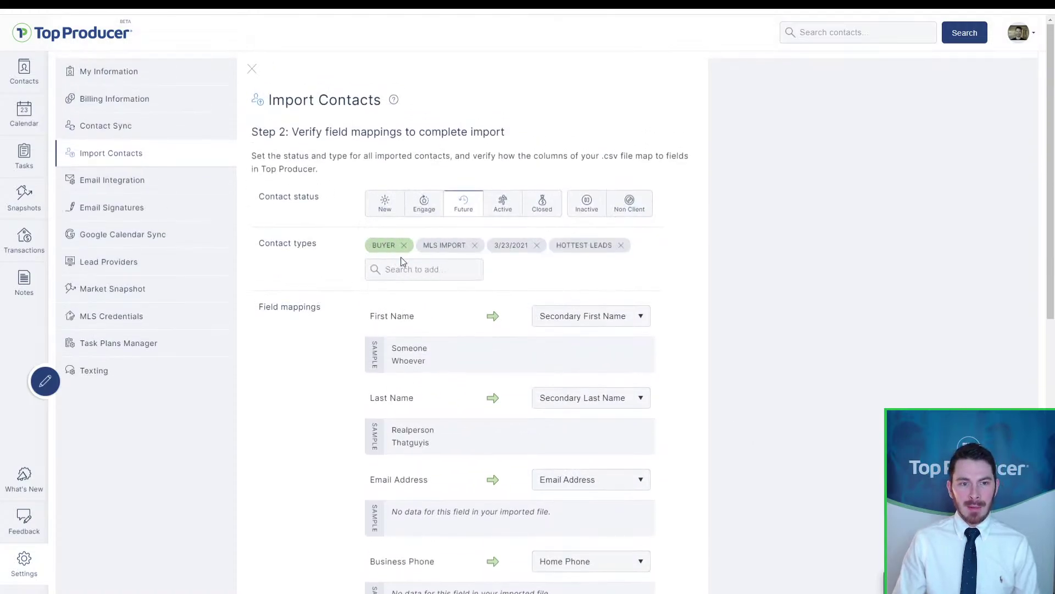
left_click(401, 257)
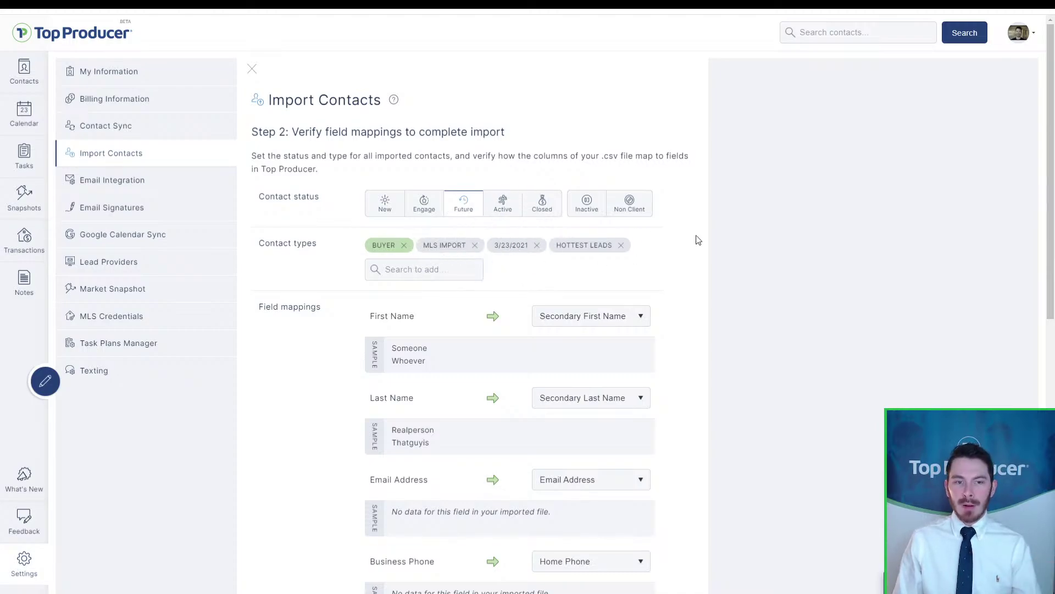
scroll(700, 284, "down", 5)
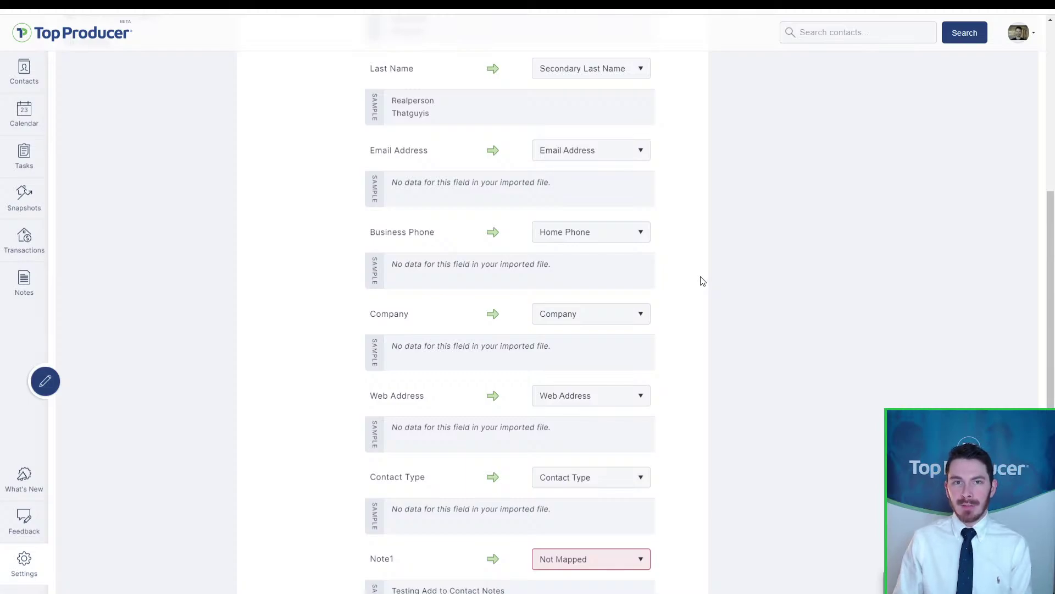
scroll(701, 283, "down", 3)
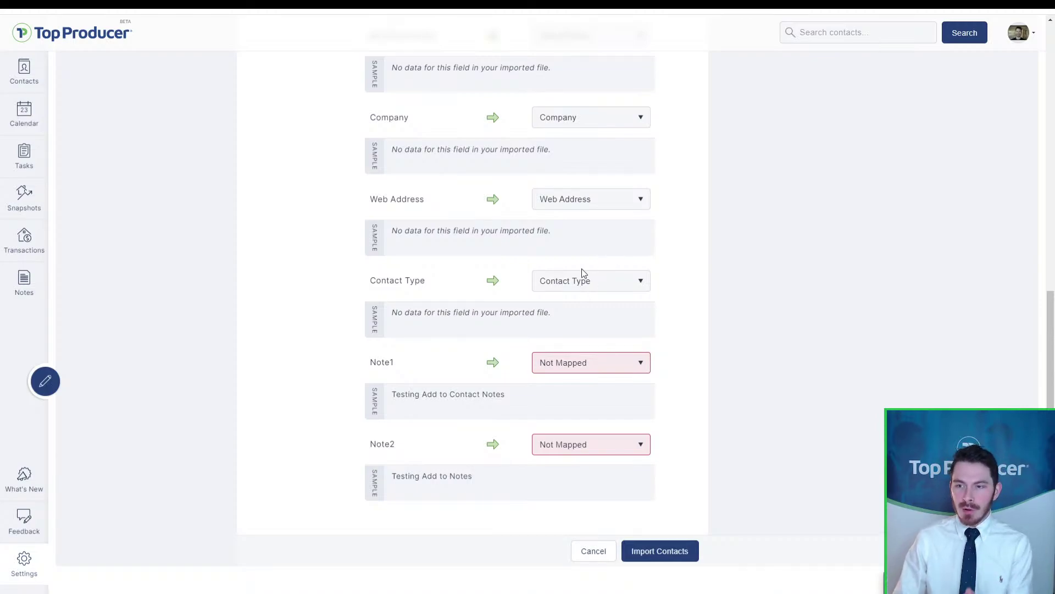
Step: Map the Note1 column to Add to Contact Notes, leaving Contact Type unchanged
left_click(578, 282)
left_click(579, 282)
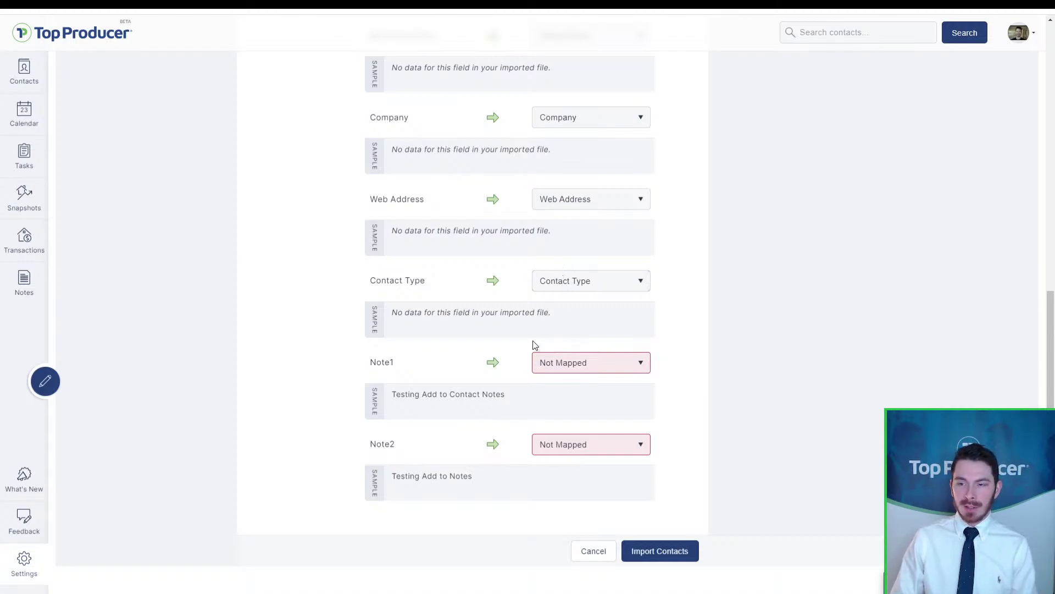
left_click(558, 361)
key("a")
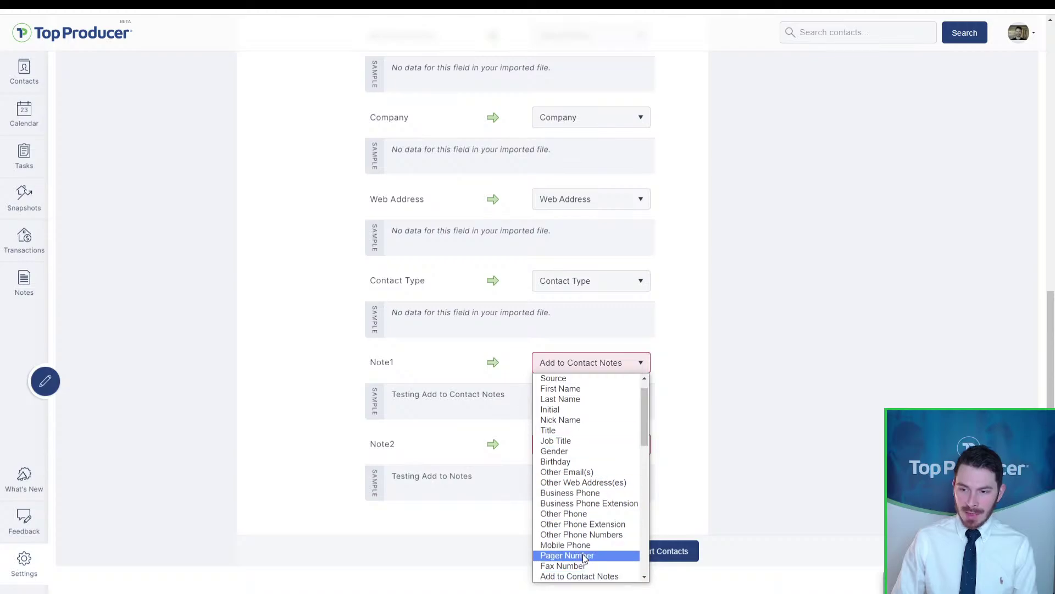
left_click(555, 364)
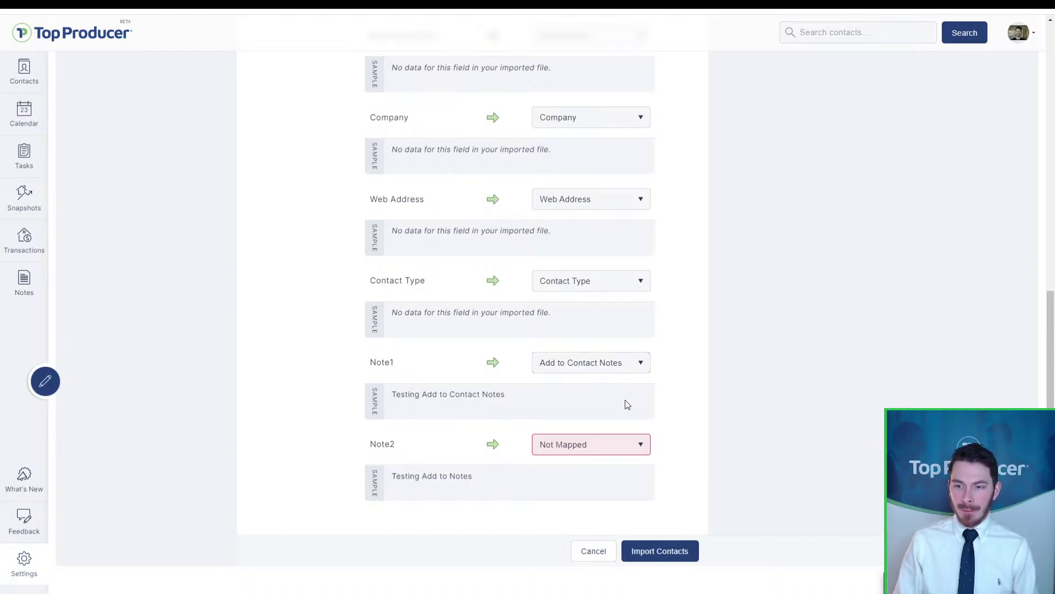
Step: Review the Future status, contact types and field mappings on the import page
scroll(626, 399, "up", 10)
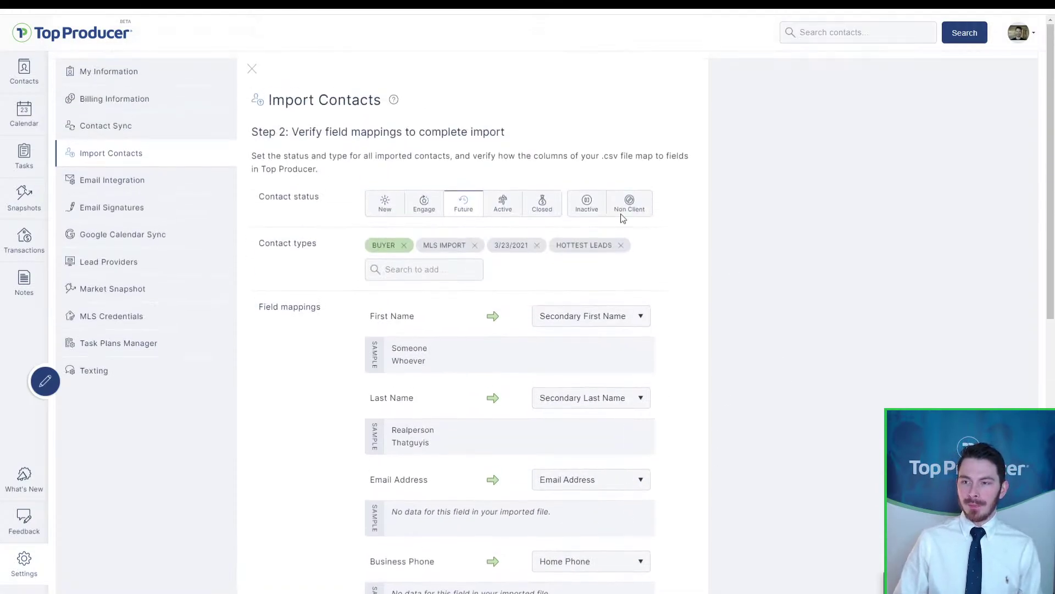
left_click(473, 211)
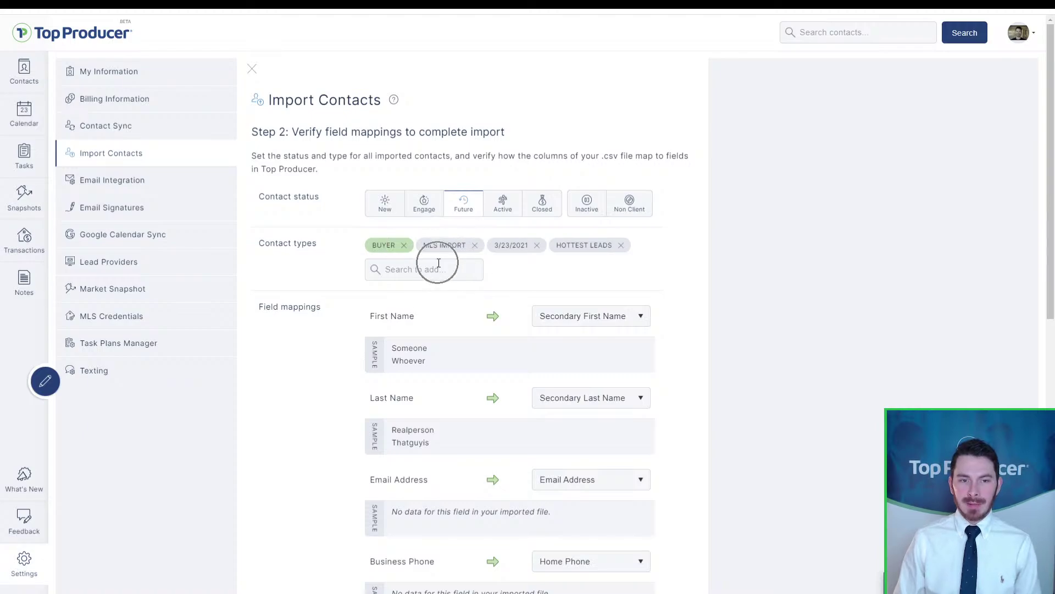
scroll(439, 264, "down", 7)
scroll(466, 240, "up", 3)
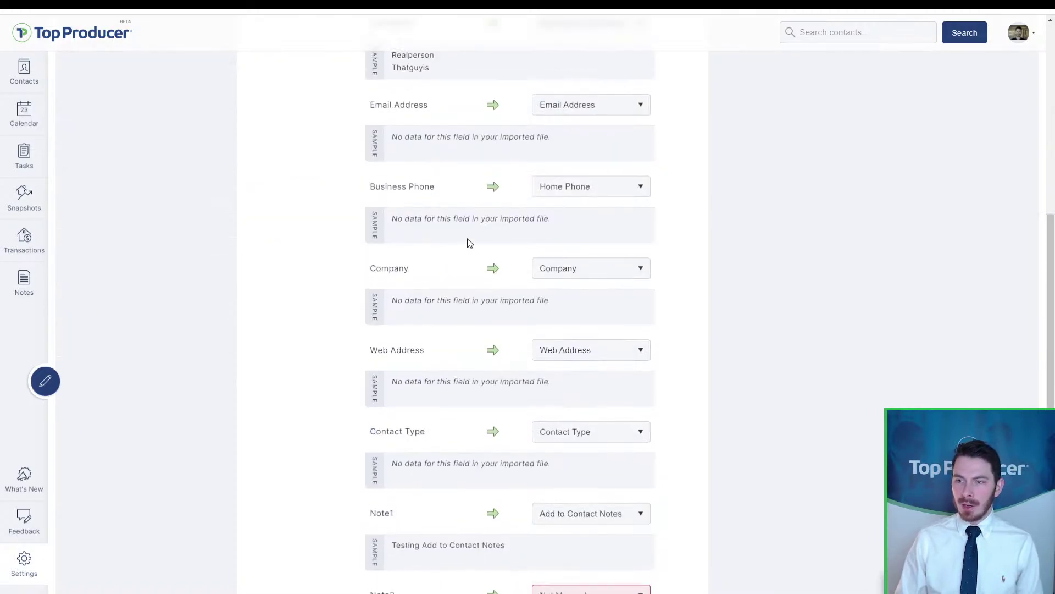
scroll(730, 243, "down", 2)
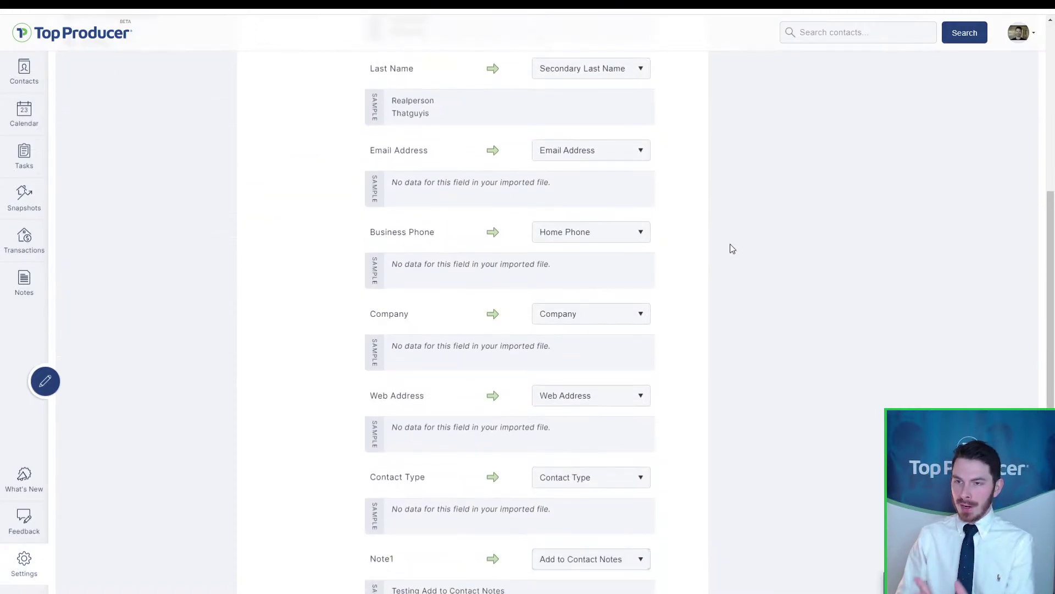
scroll(722, 220, "down", 3)
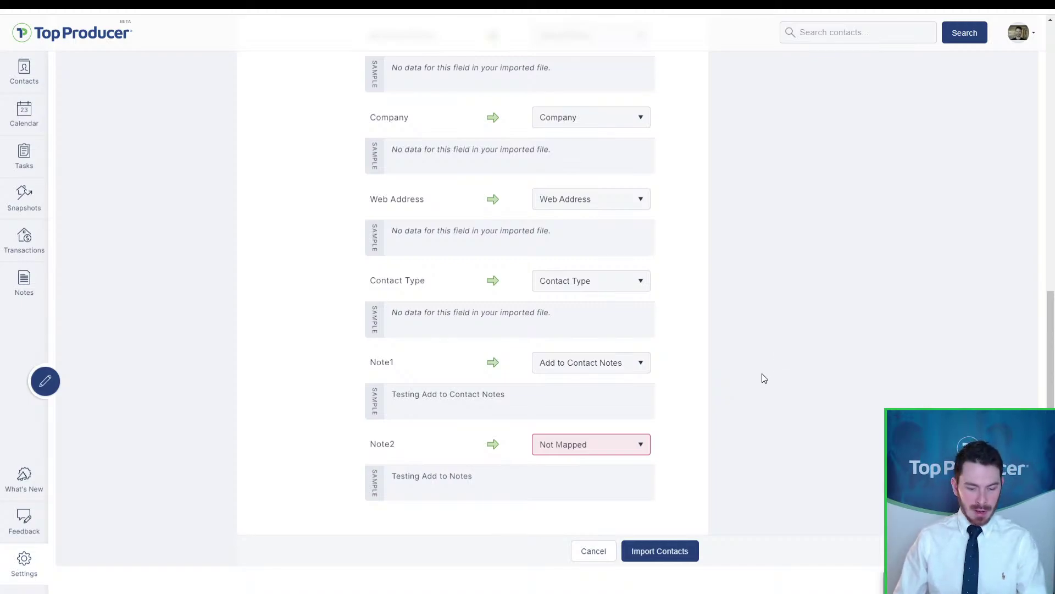
Step: Open and minimize the support chat, then submit the contact import
left_click(959, 585)
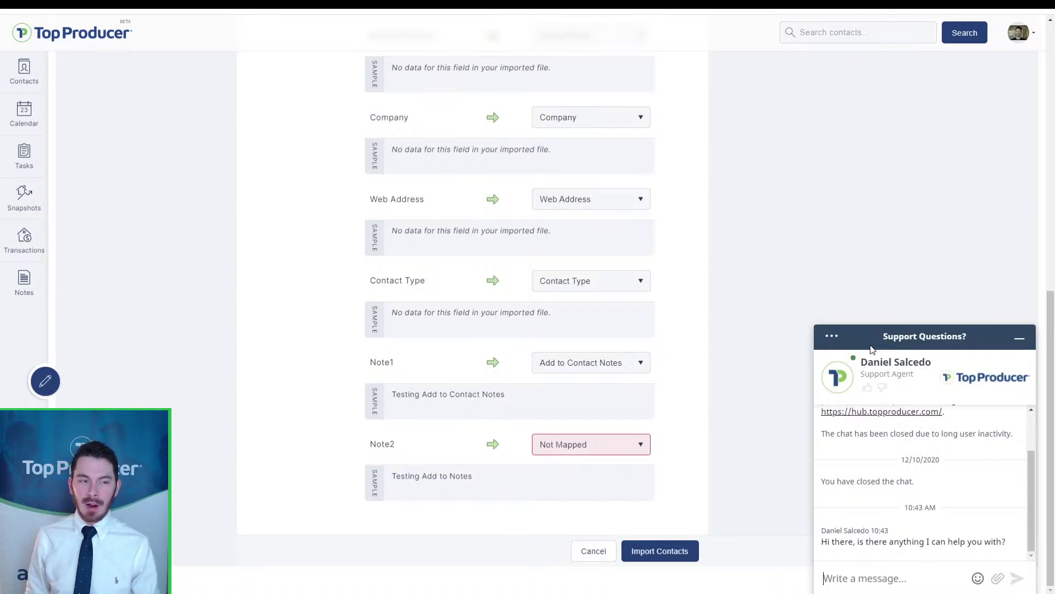
left_click(1020, 338)
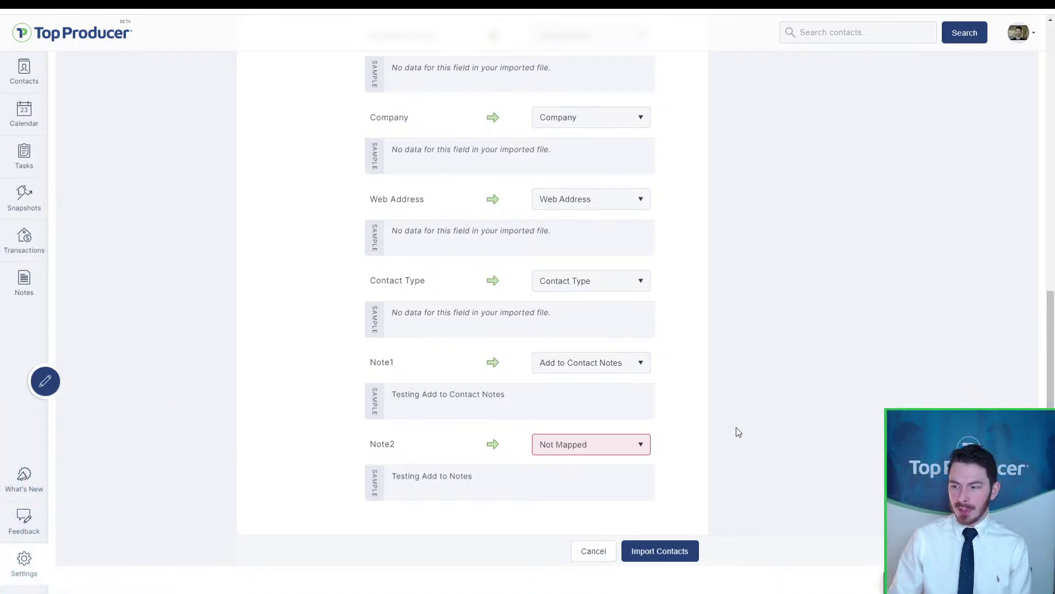
left_click(643, 554)
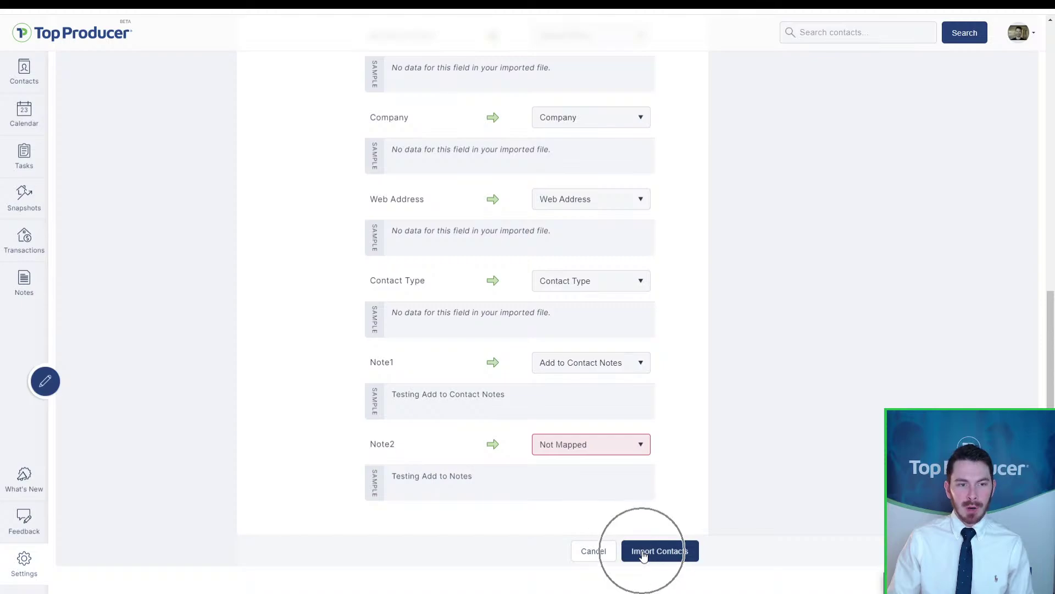
Step: Return to the contact import page and upload the TPX setup CSV from Documents
left_click(594, 555)
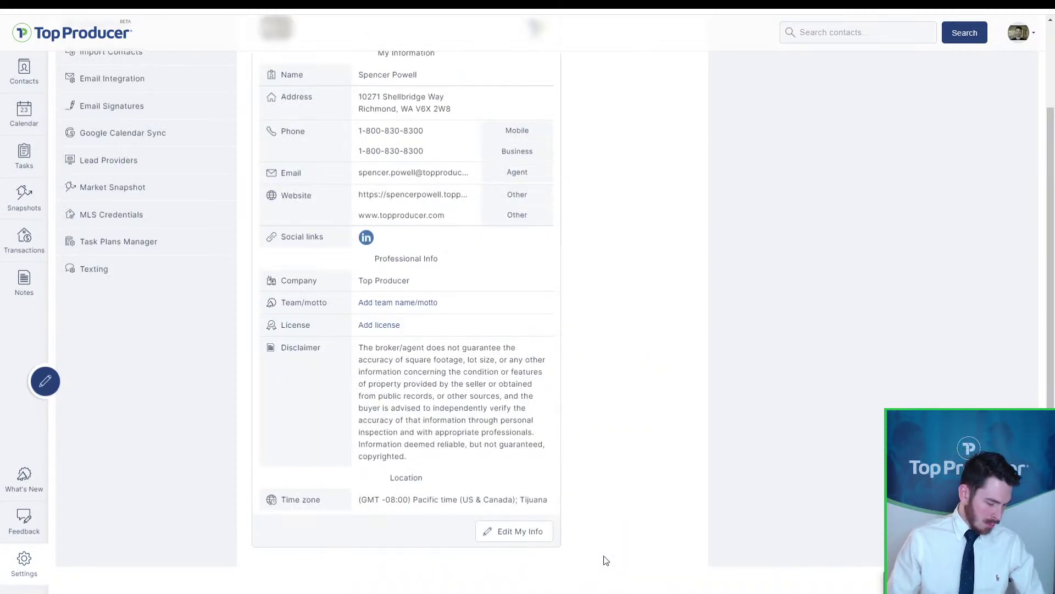
scroll(165, 195, "up", 3)
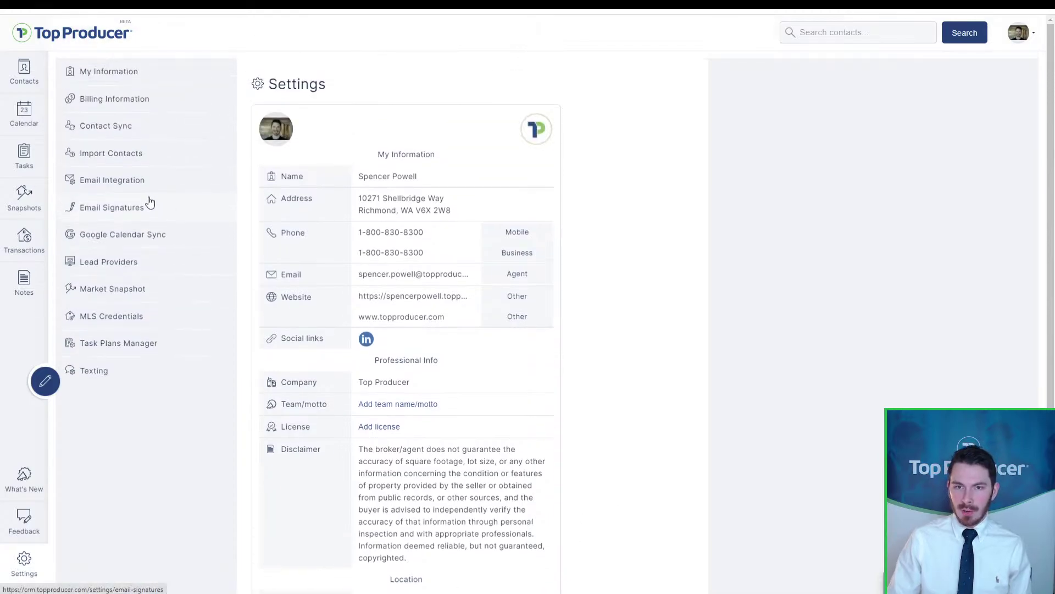
left_click(118, 155)
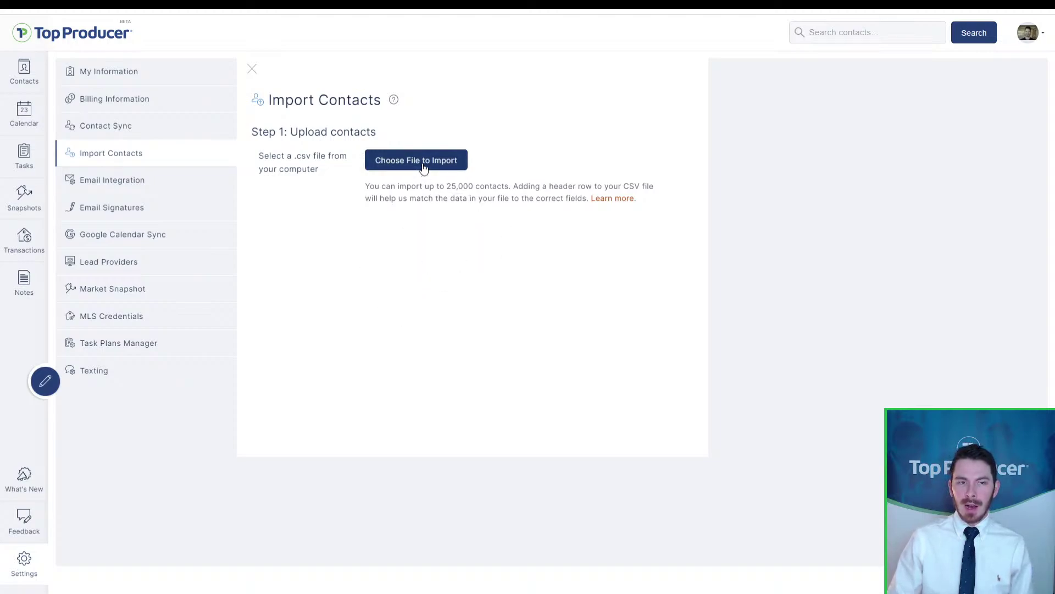
left_click(402, 271)
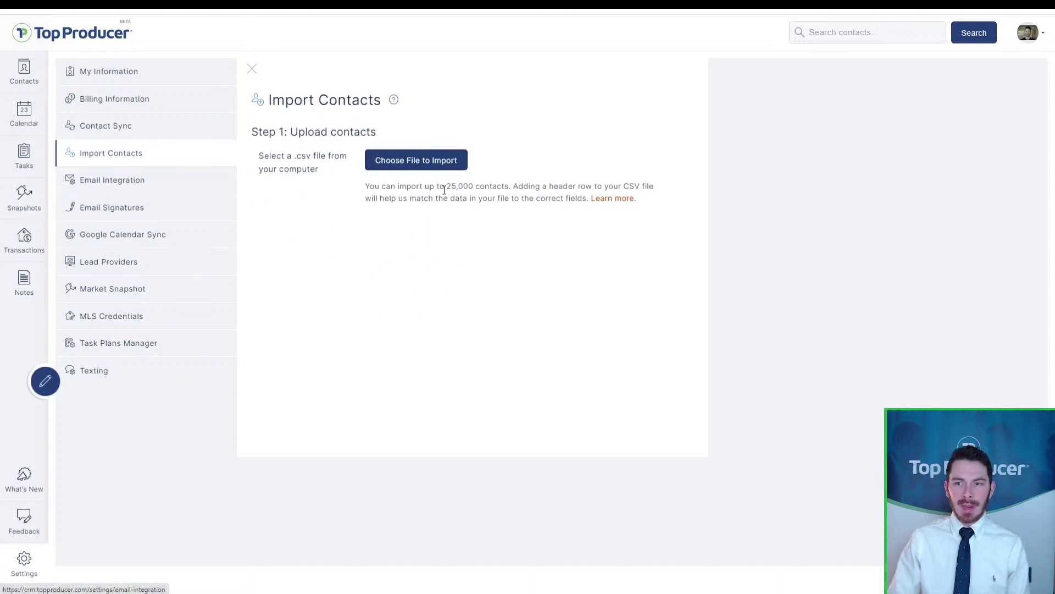
left_click(427, 160)
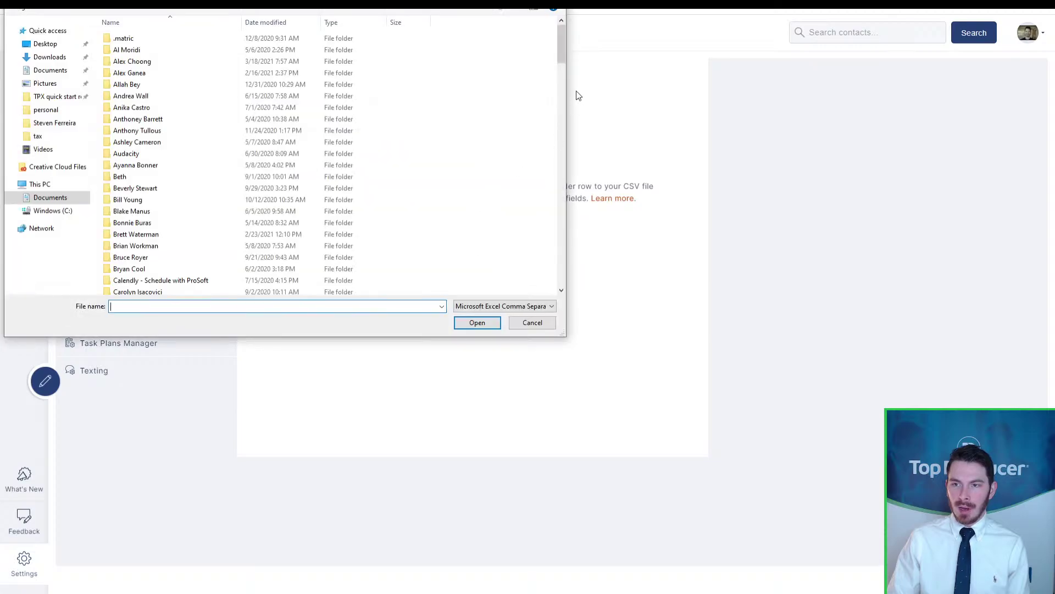
left_click_drag(562, 44, 562, 264)
left_click(137, 266)
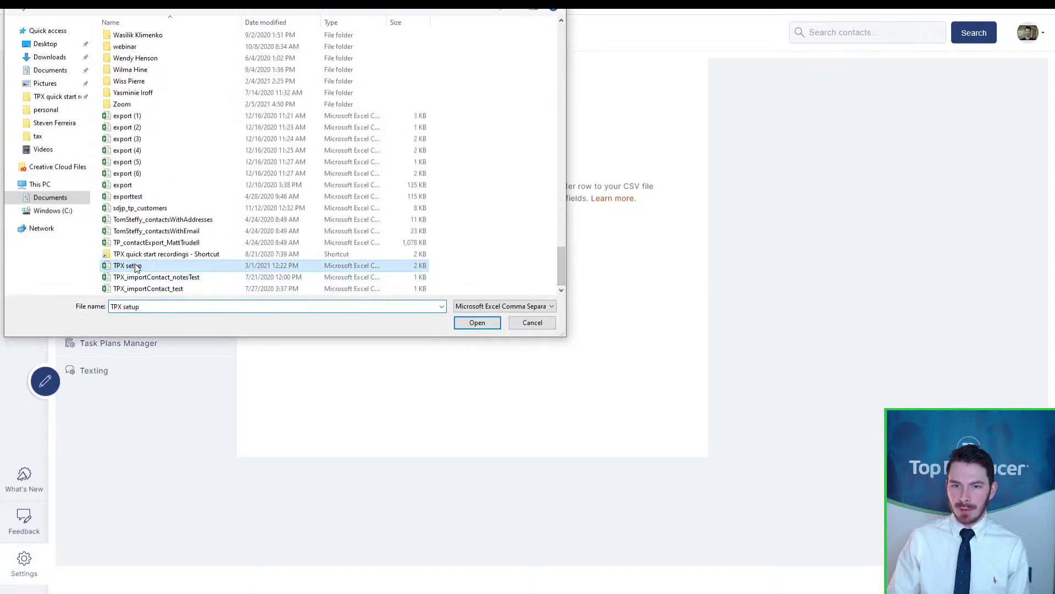
double_click(138, 266)
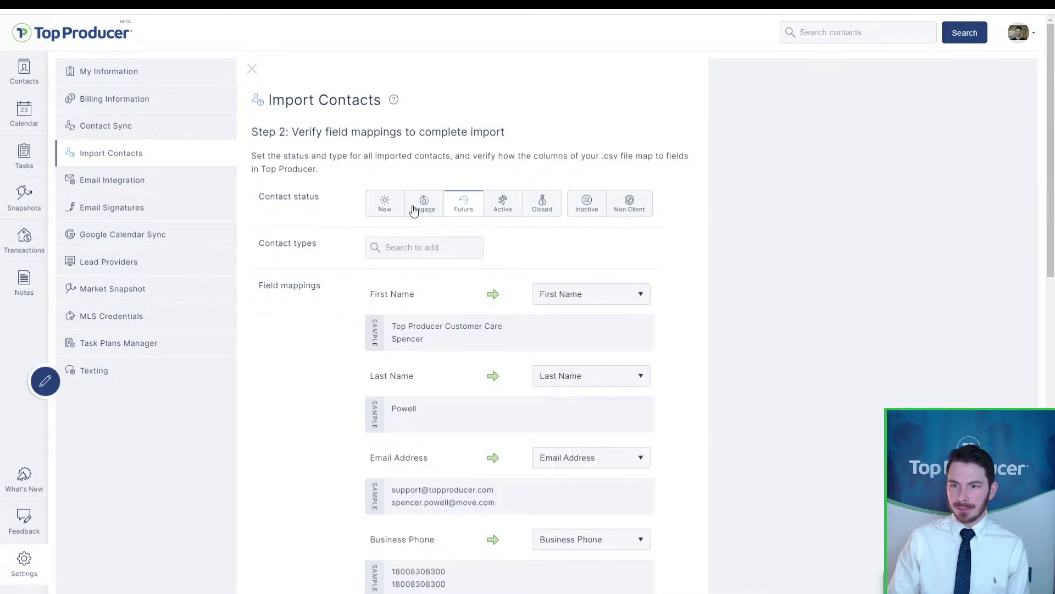
Step: Set the imported contacts' status to Non Client
left_click(387, 206)
scroll(759, 264, "down", 7)
scroll(737, 245, "up", 7)
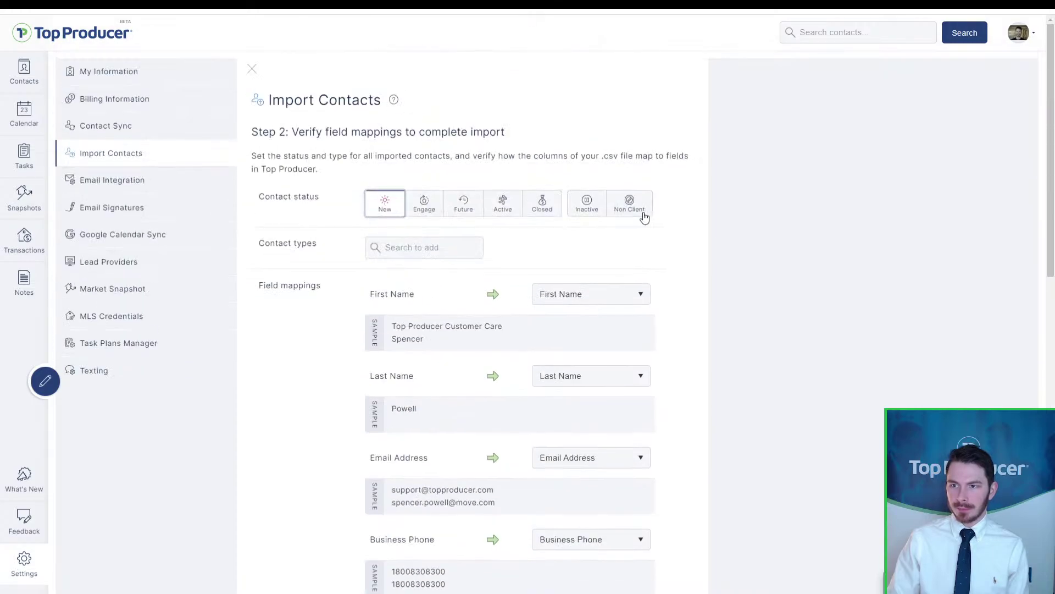
left_click(642, 214)
scroll(738, 296, "down", 10)
Step: Map Other Web Address(es) to its matching field, Support hours to Add to Contact Notes, and import
left_click(598, 325)
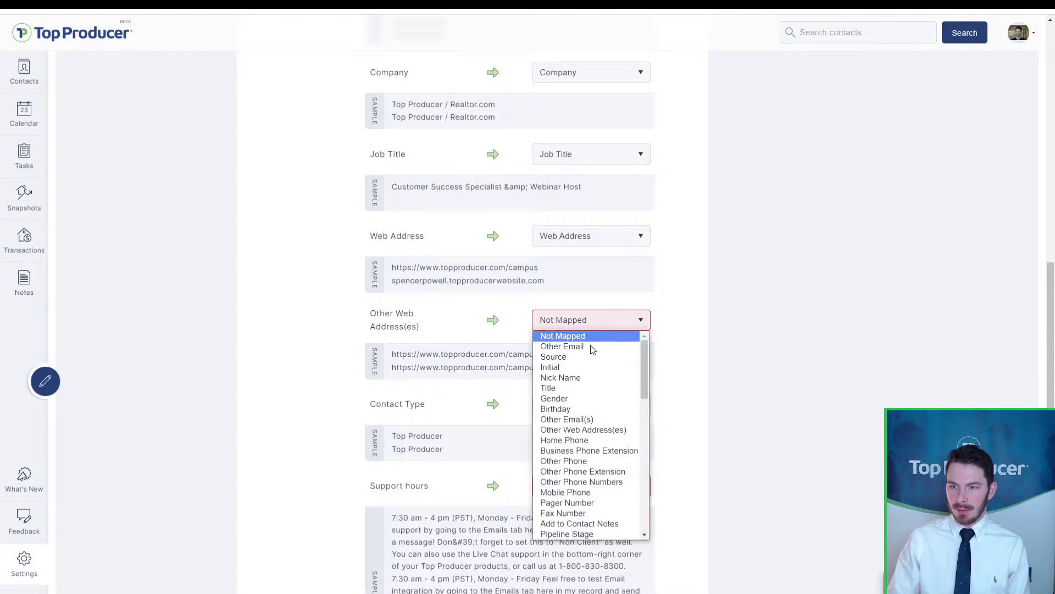
left_click(599, 430)
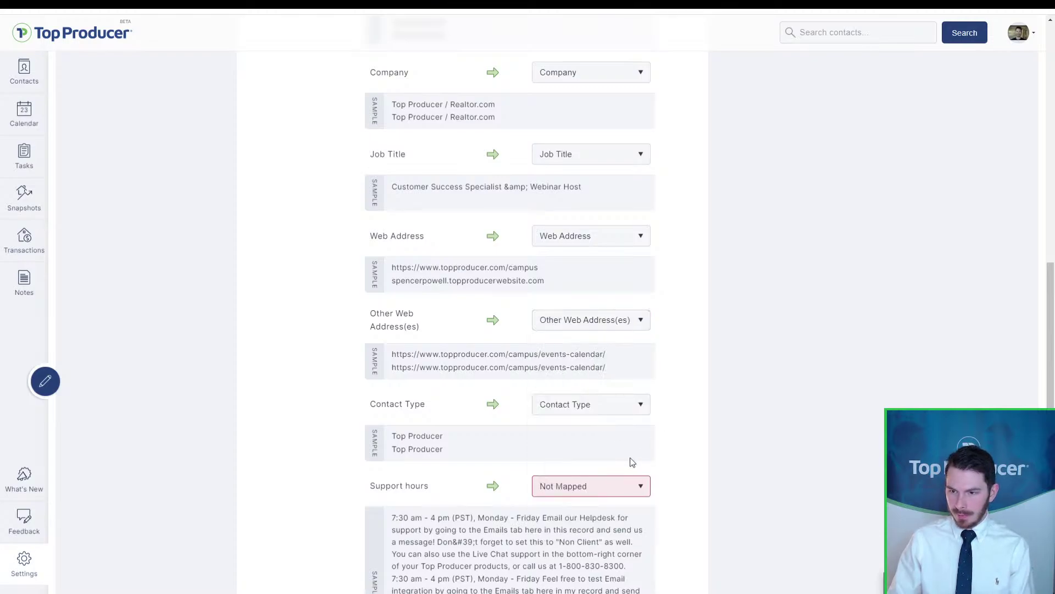
left_click(609, 483)
key("Up")
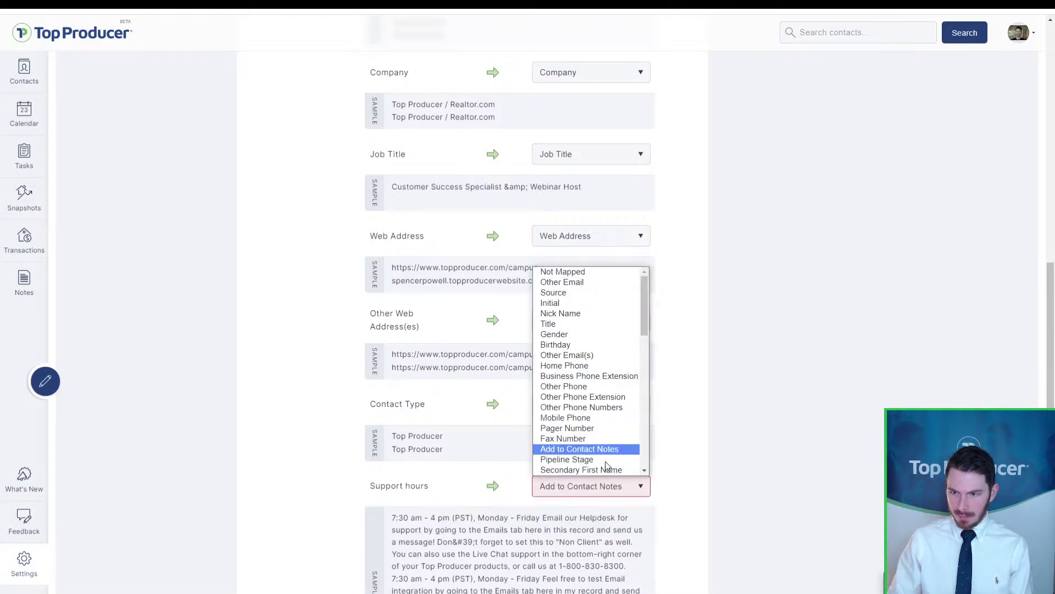
left_click(616, 449)
scroll(804, 396, "down", 3)
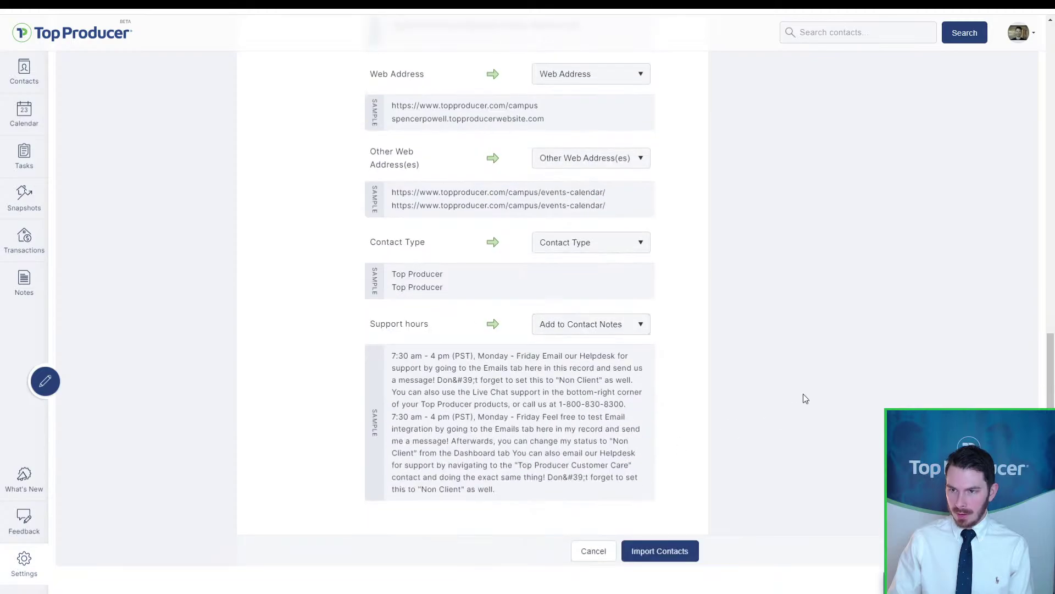
left_click(649, 551)
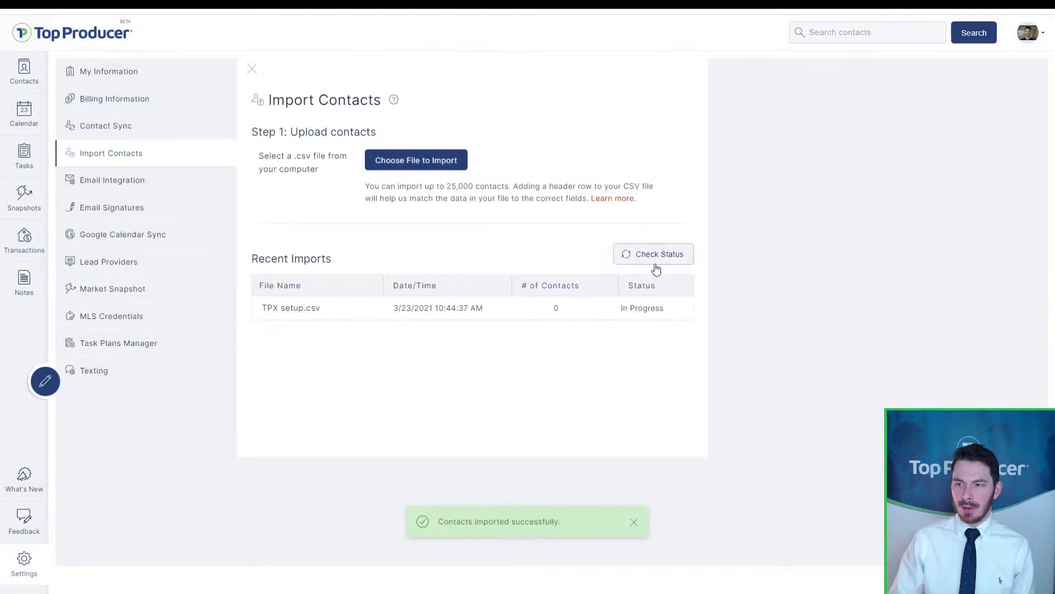
Step: Recheck the TPX setup.csv import status until it shows Completed with 2 contacts
left_click(323, 295)
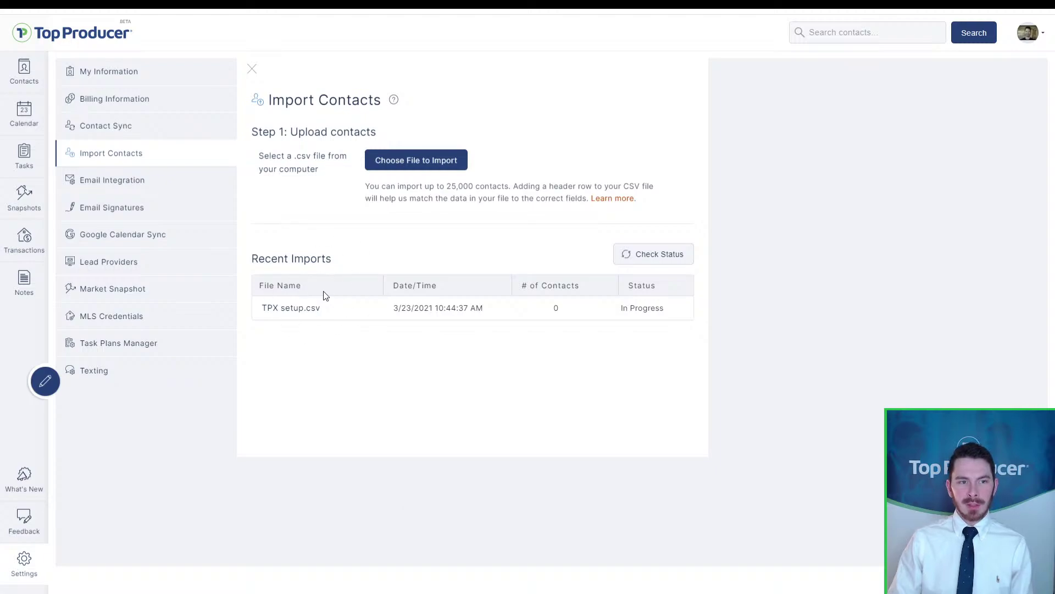
left_click(565, 308)
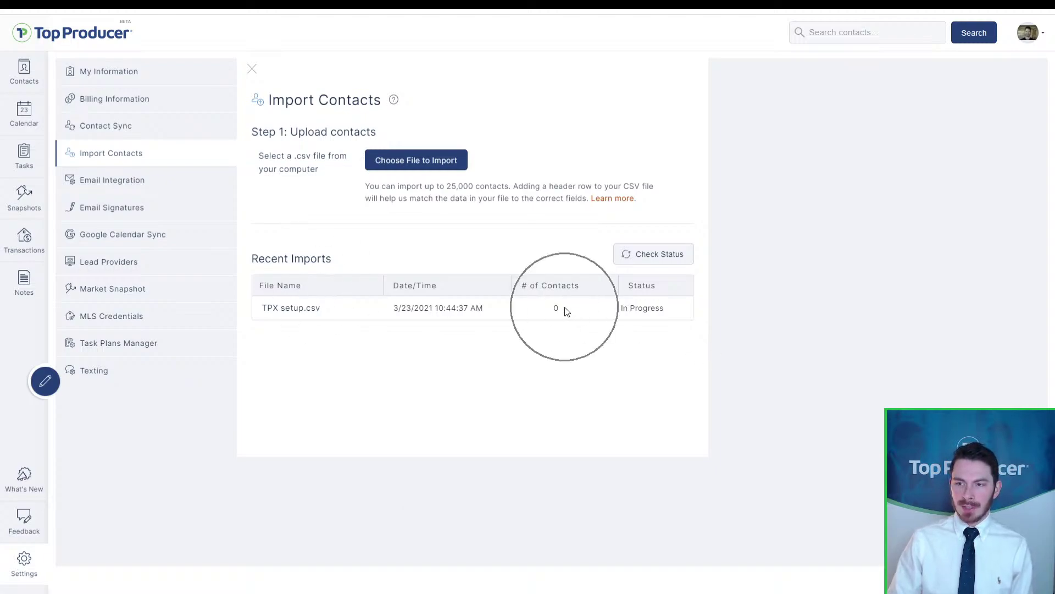
left_click(627, 303)
left_click(627, 303)
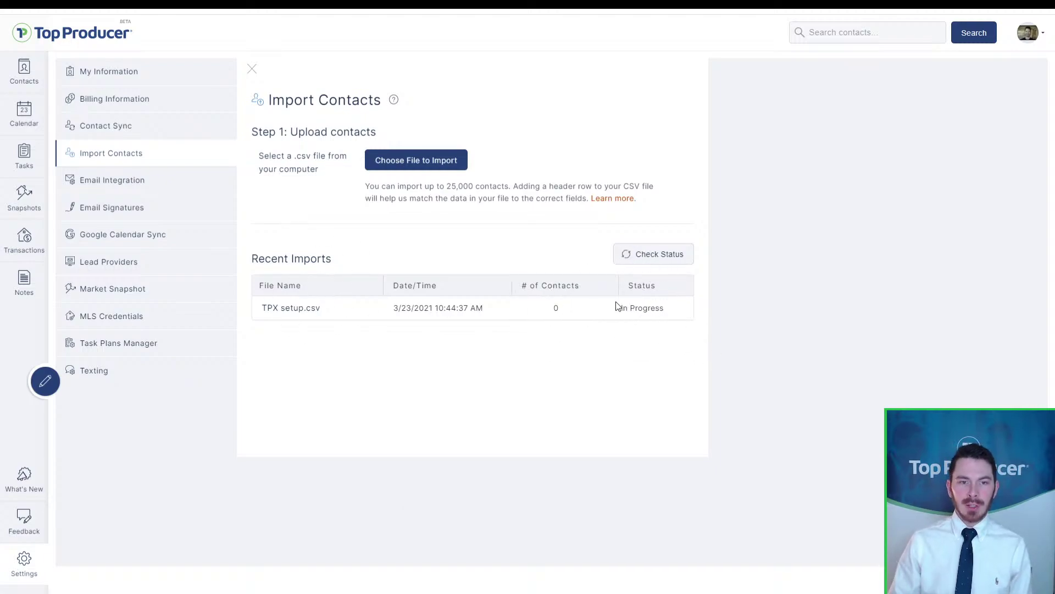
left_click(631, 265)
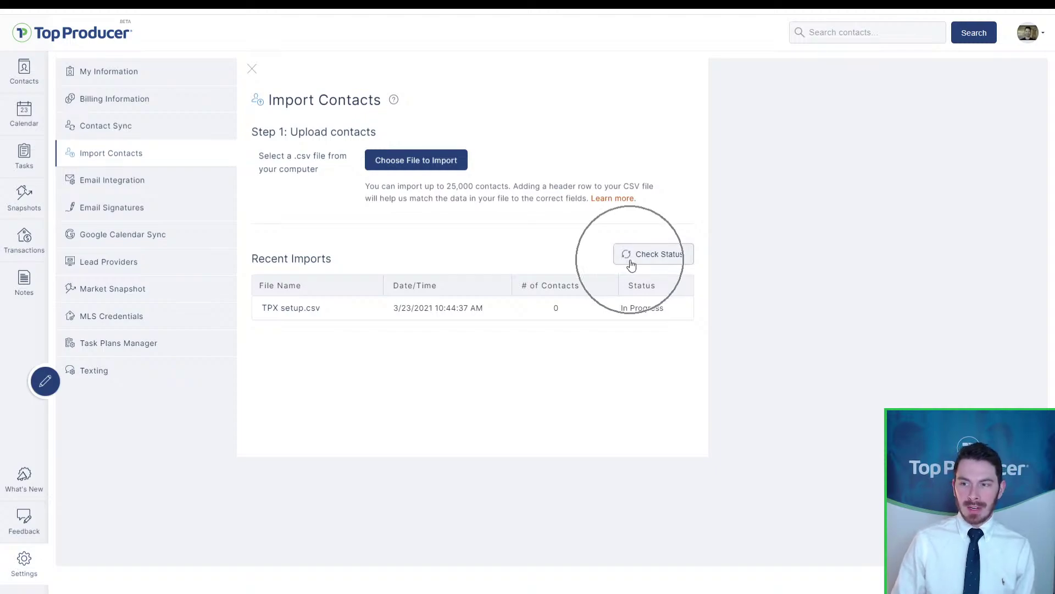
left_click(631, 265)
left_click(631, 265)
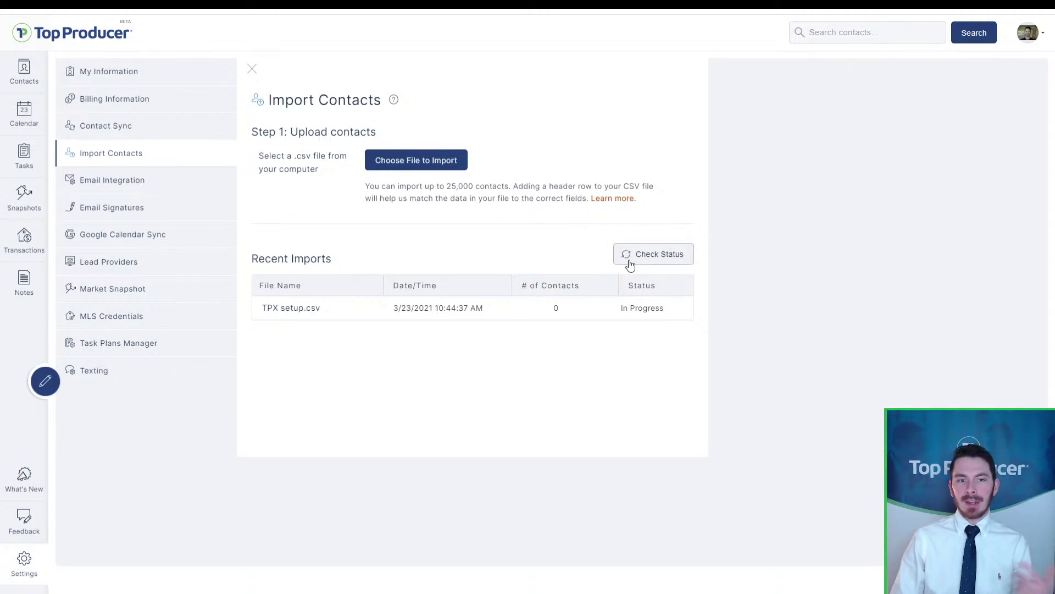
left_click(631, 265)
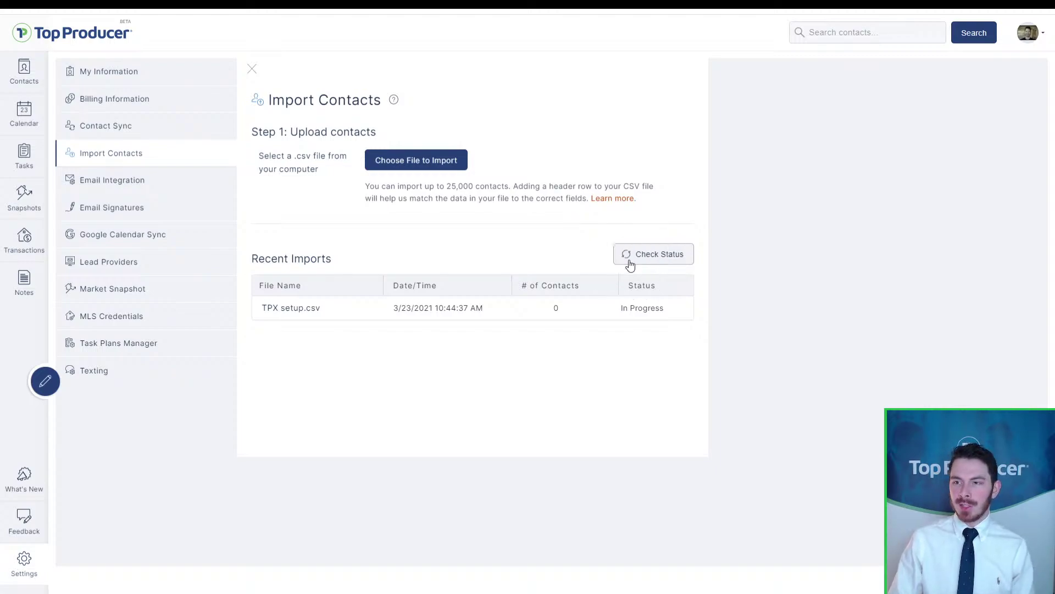
left_click(631, 265)
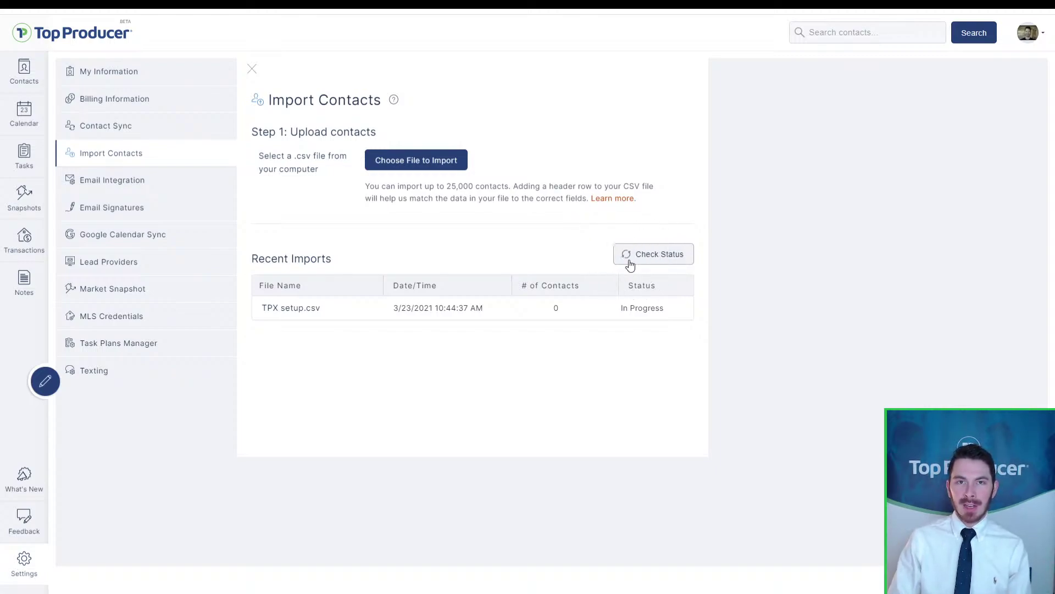
left_click(631, 265)
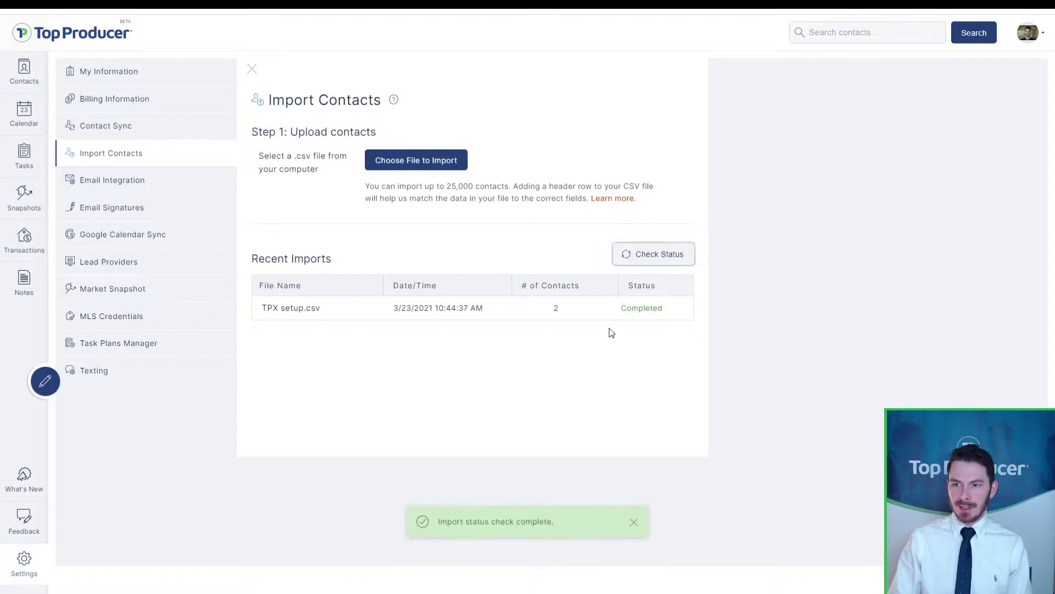
key("ctrl")
key("ctrl")
key("ctrl")
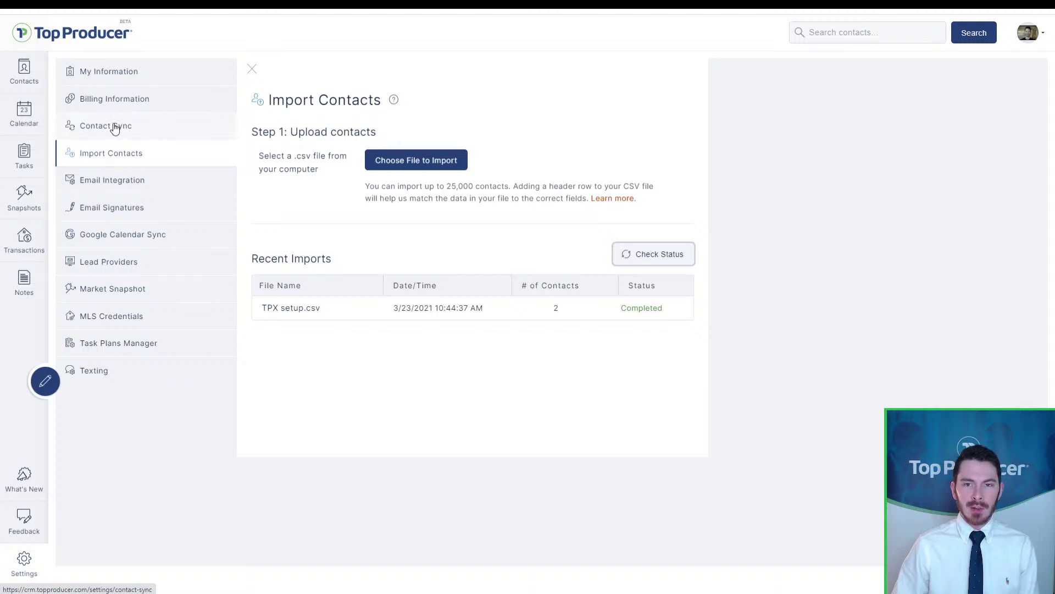
left_click(115, 128)
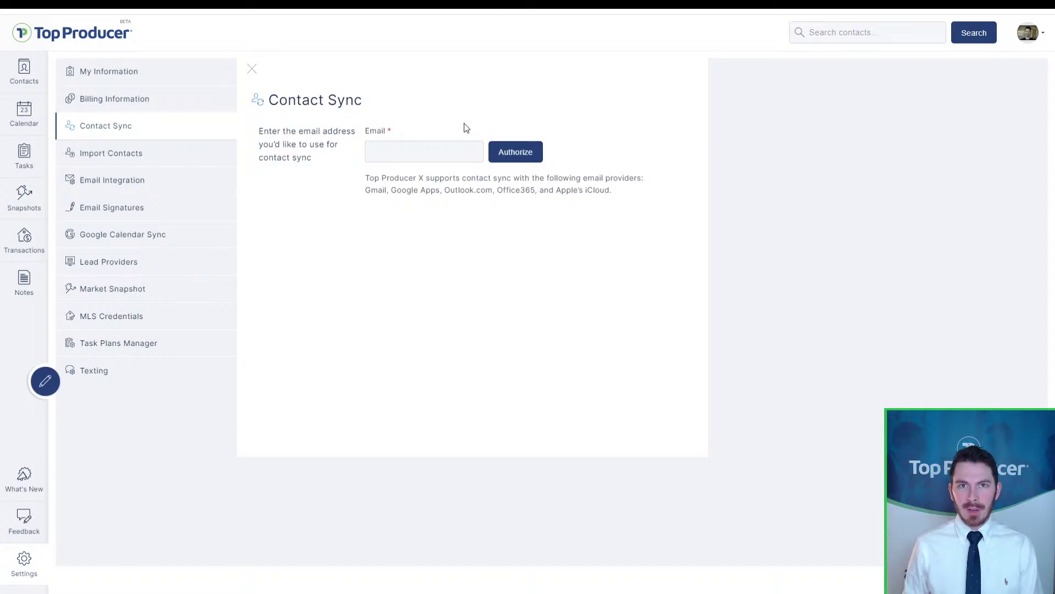
left_click(434, 150)
left_click(432, 112)
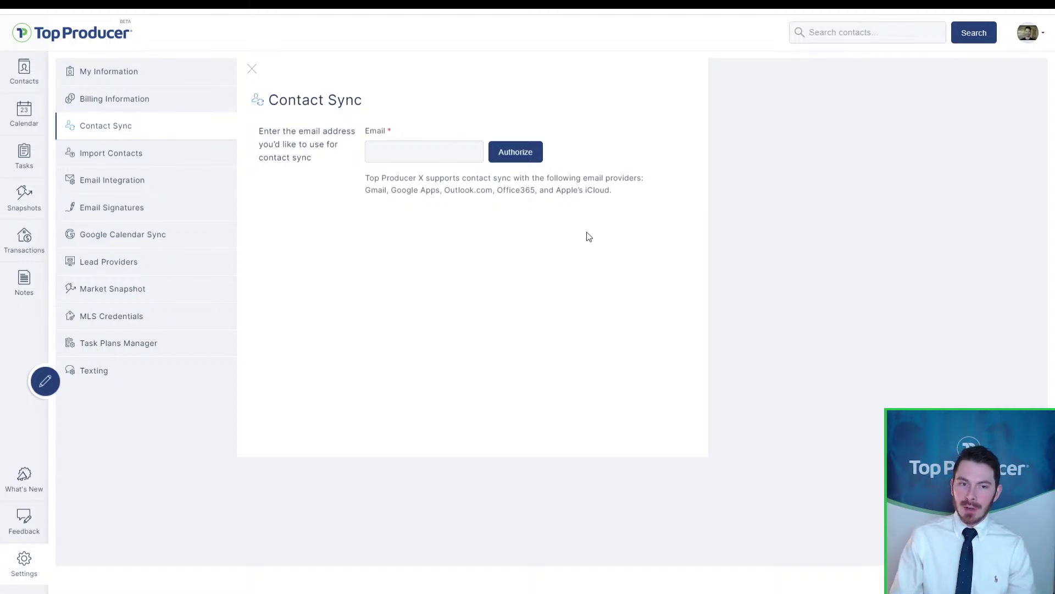
left_click(395, 154)
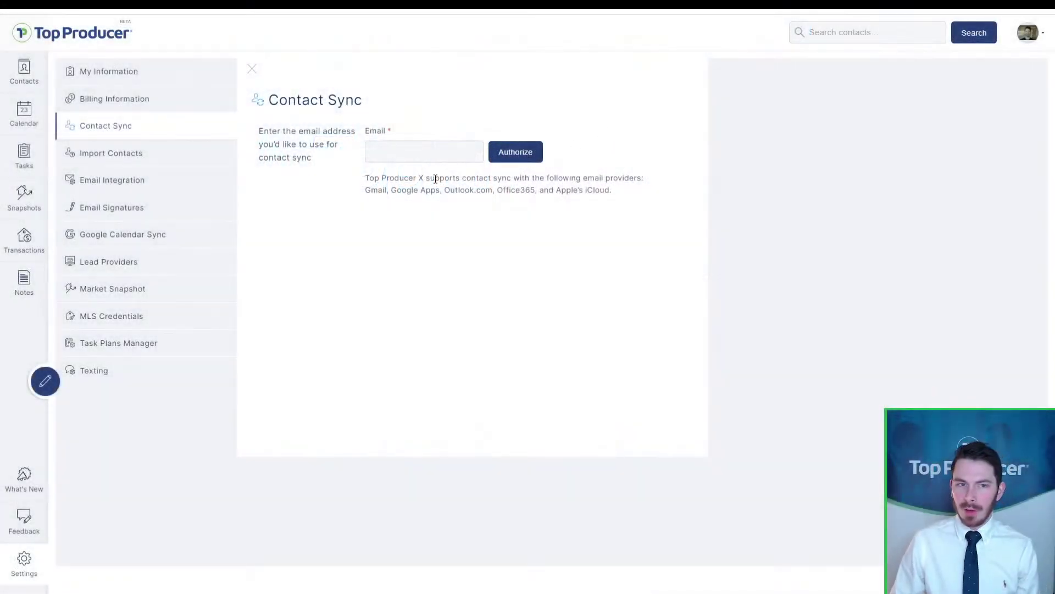
Step: Visit Contact Sync, return to Import Contacts, and open the 'Add or Import Your Contacts' help article
left_click(137, 158)
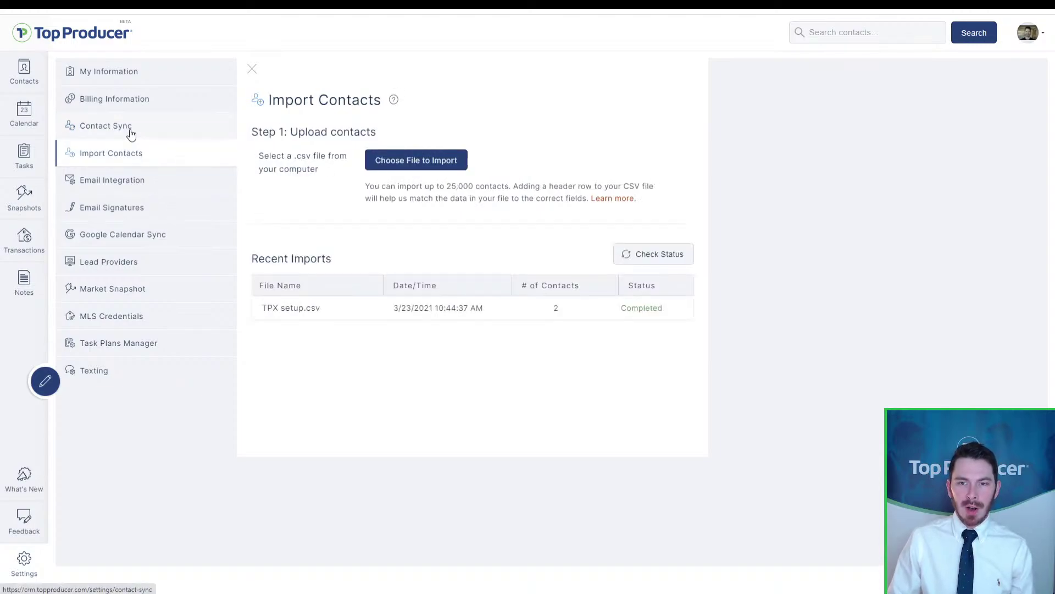
left_click(131, 134)
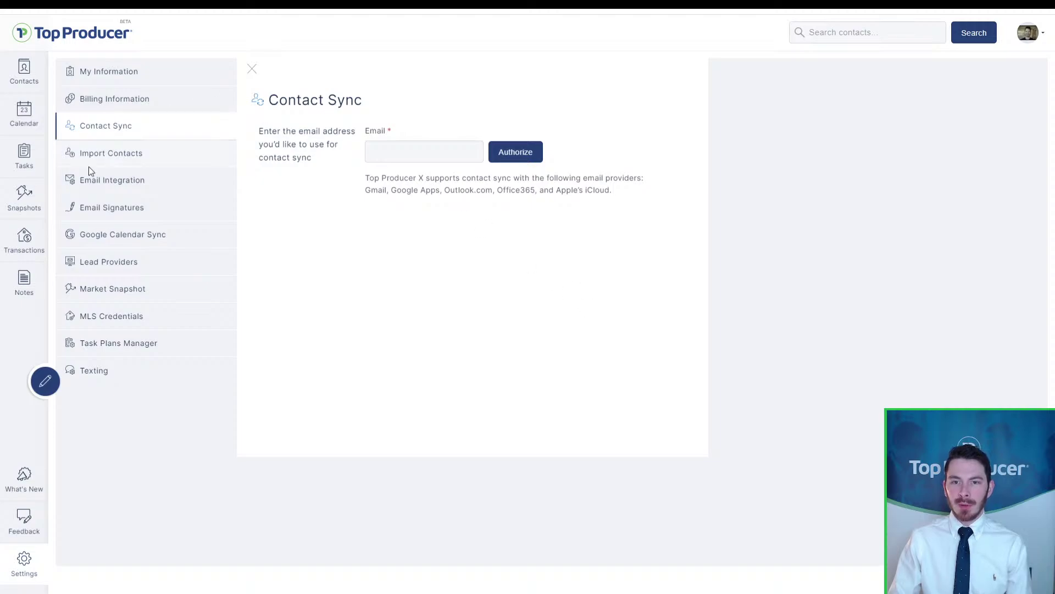
left_click(99, 155)
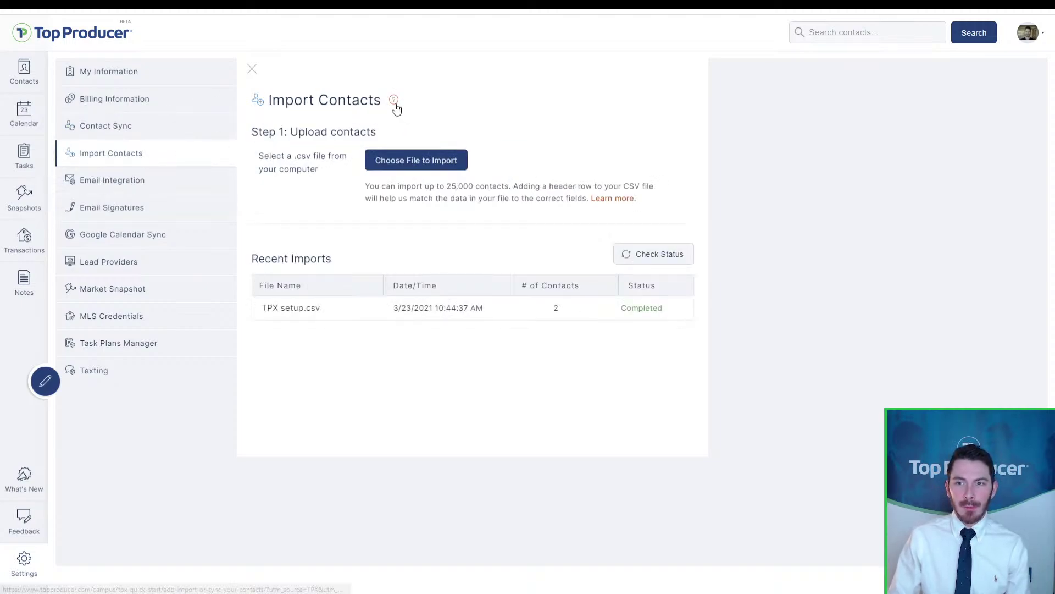
left_click(395, 101)
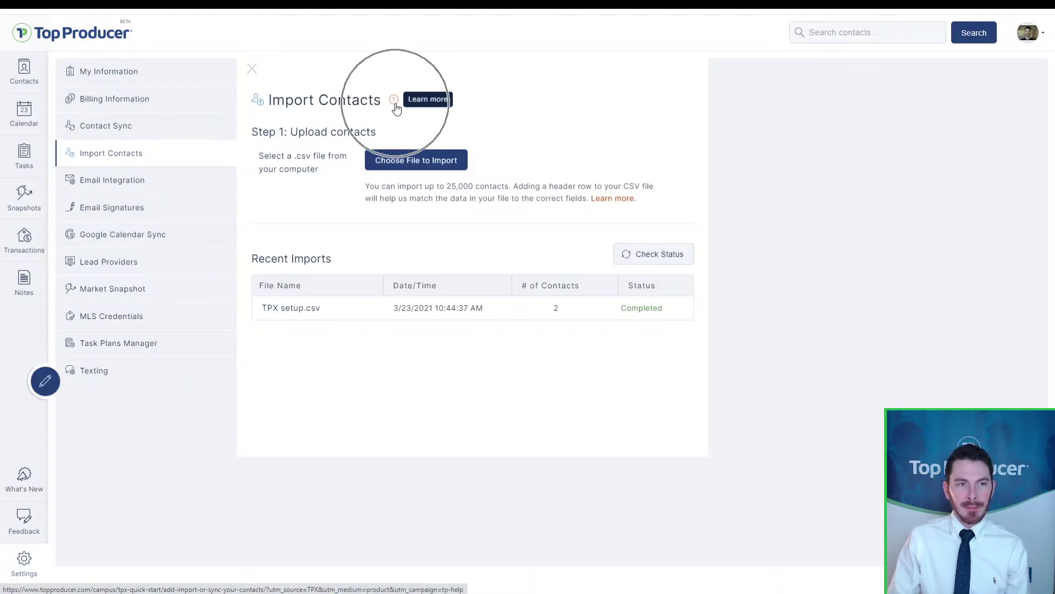
left_click(395, 101)
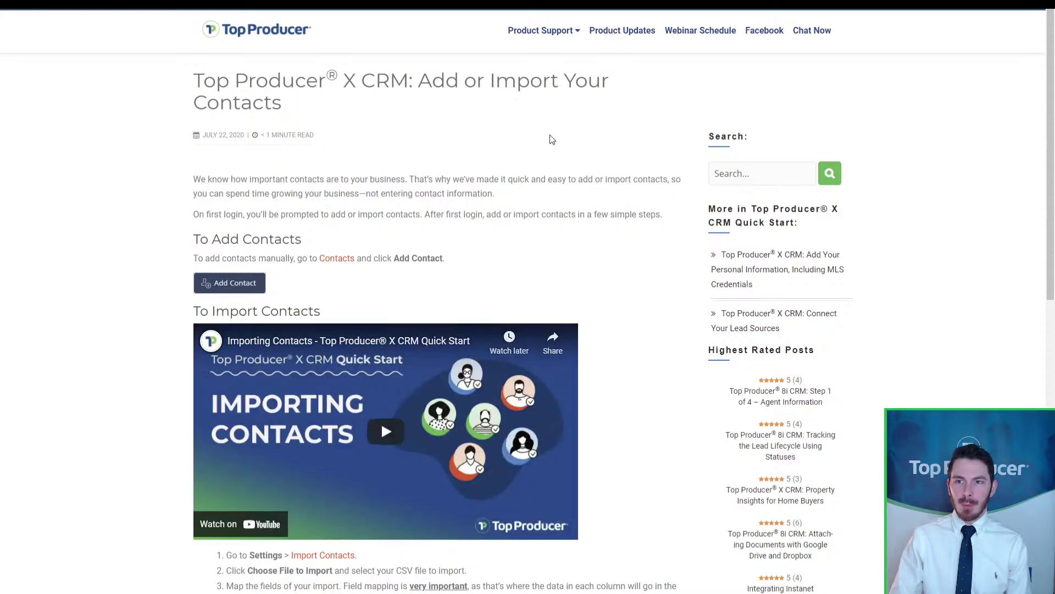
Step: Scroll to the four import steps and play the Importing Contacts video
scroll(381, 248, "down", 3)
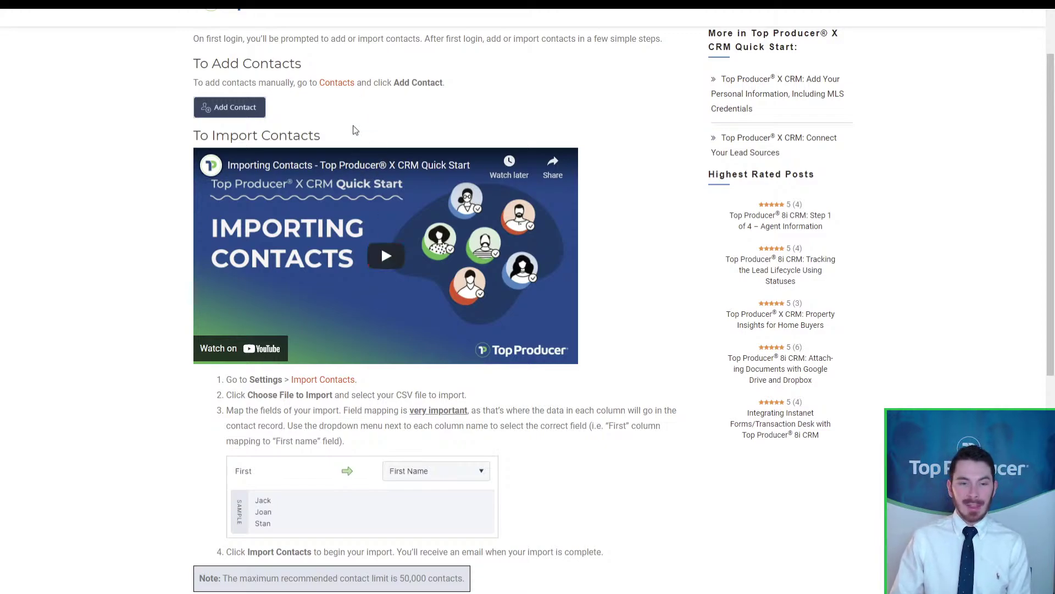
left_click(374, 269)
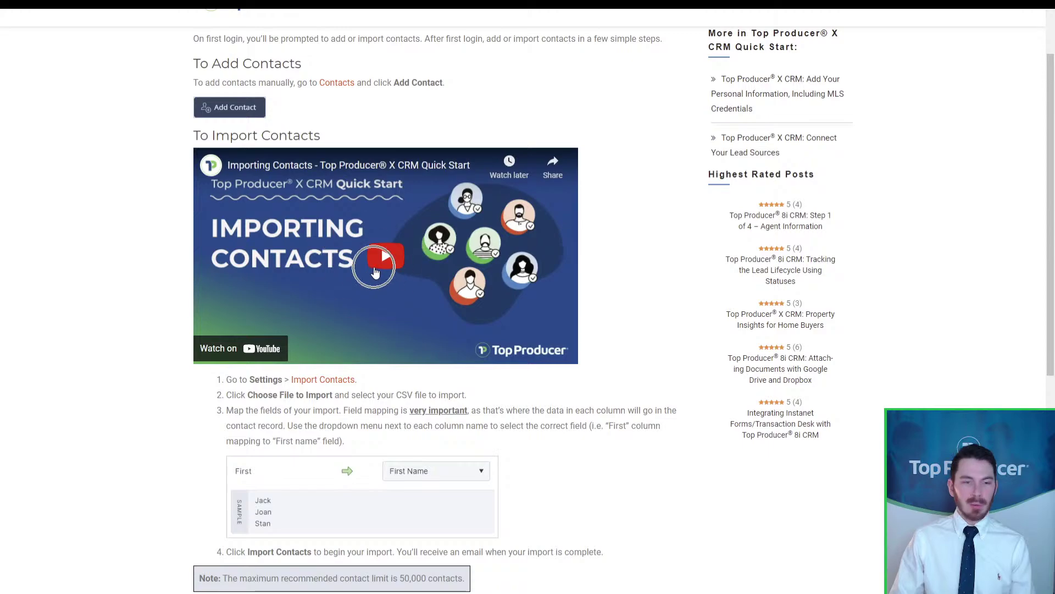
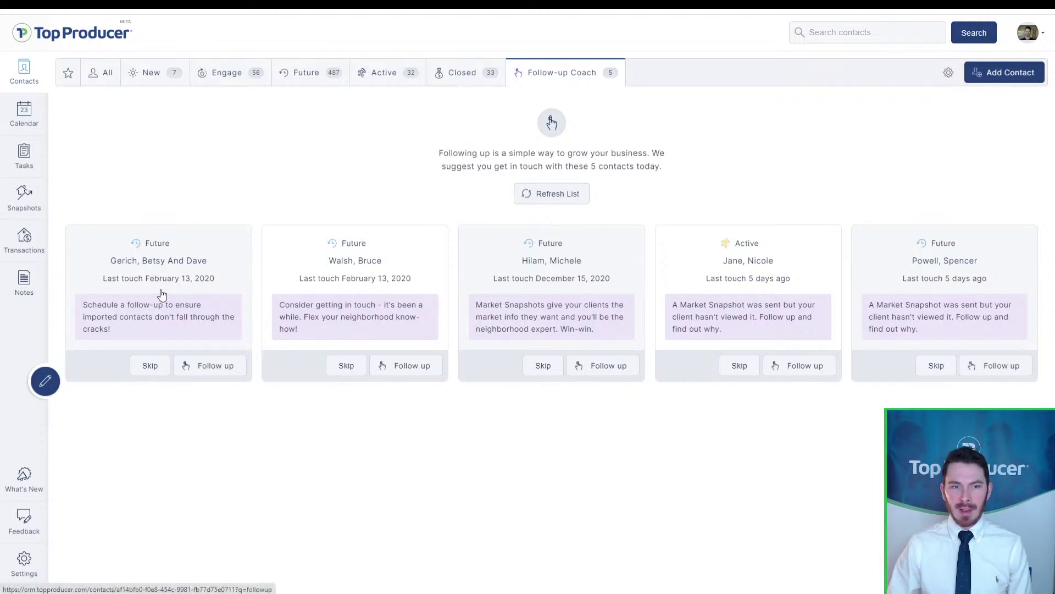
Step: Open the first suggested Follow-up Coach contact, whose Dashboard shows pipeline status Future
left_click(432, 306)
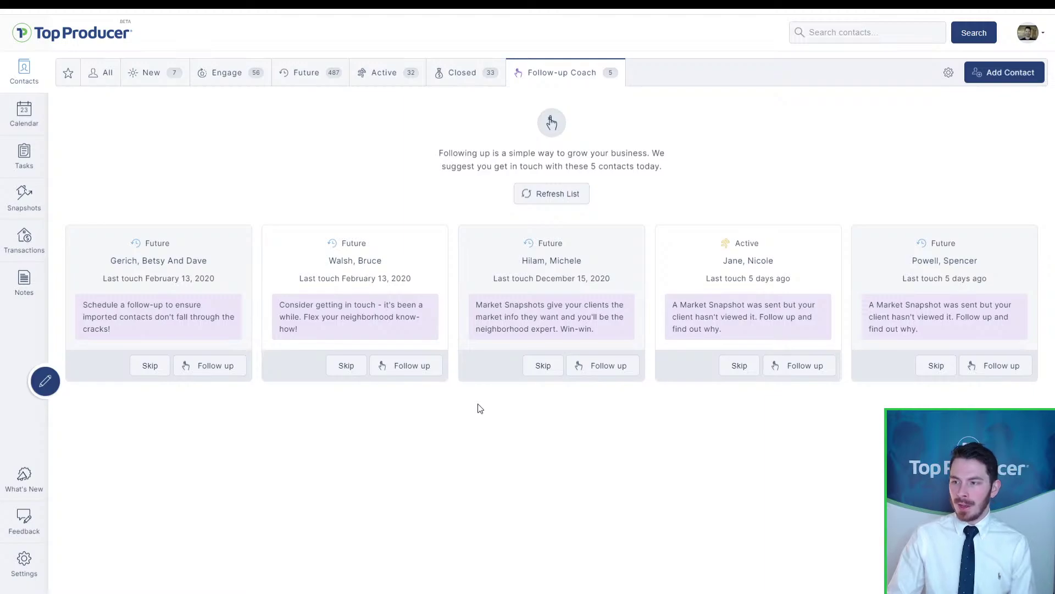
left_click(171, 271)
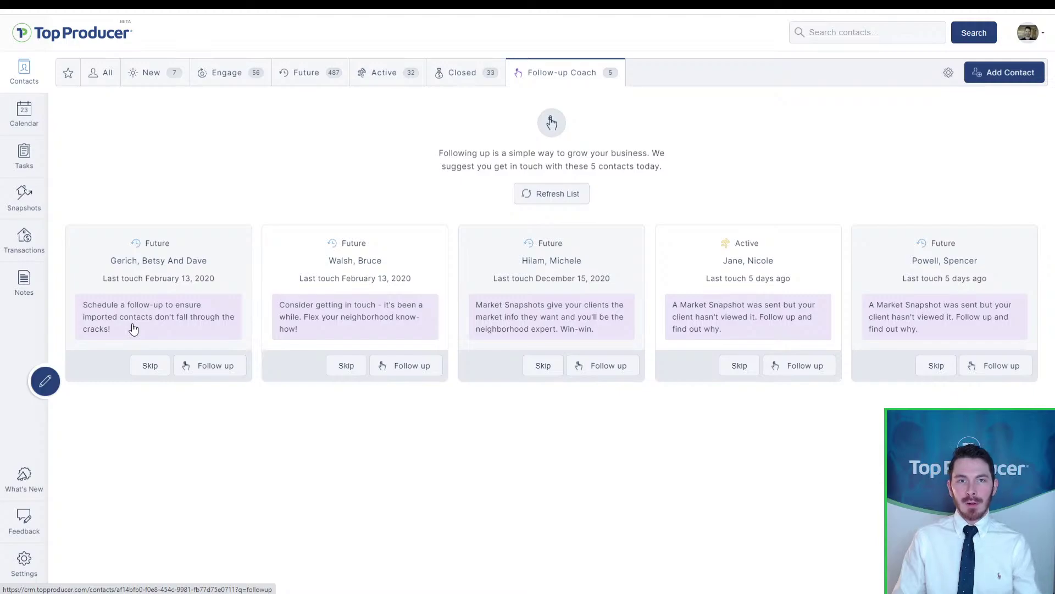
left_click(193, 328)
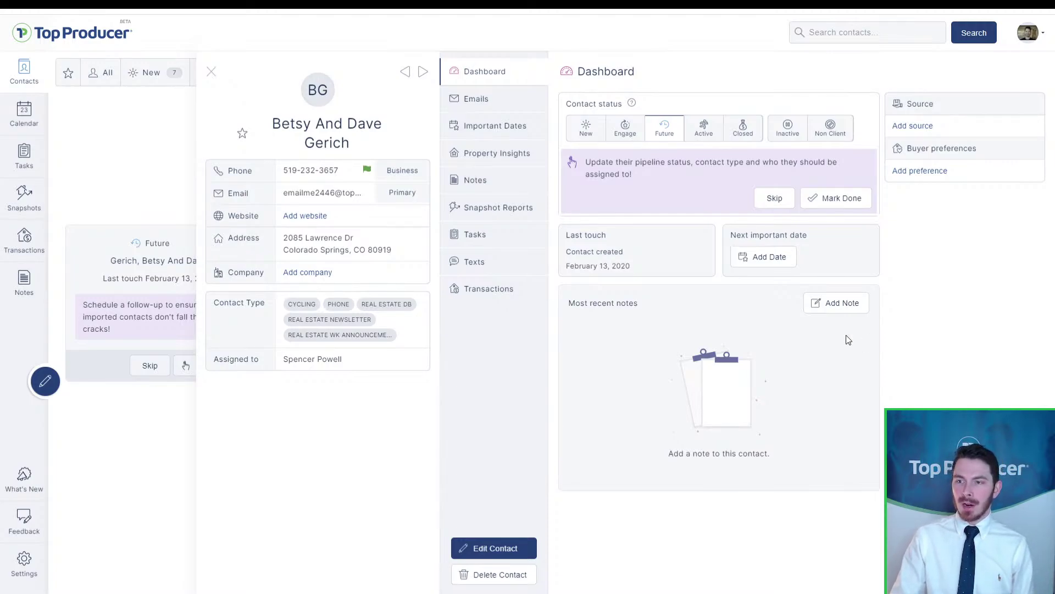
Step: Try to open the contact's edit form, which returns an error
left_click(621, 170)
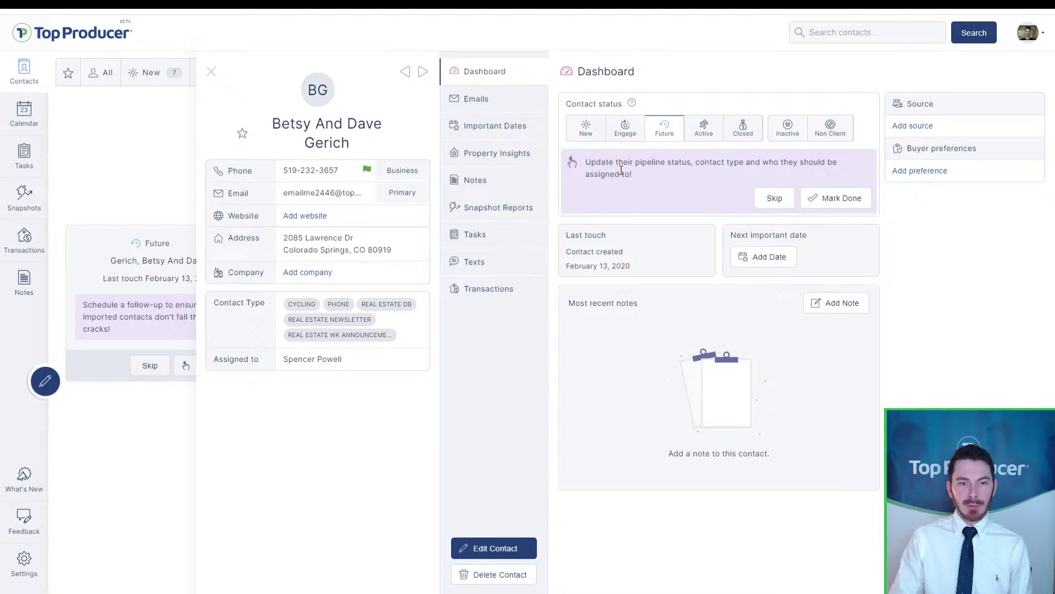
left_click(651, 181)
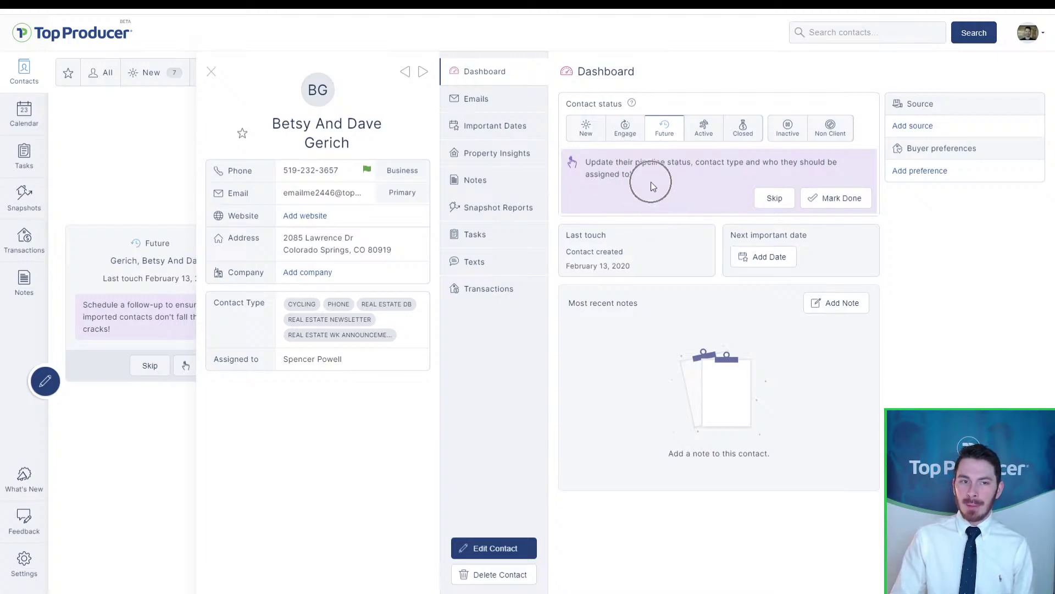
left_click(651, 181)
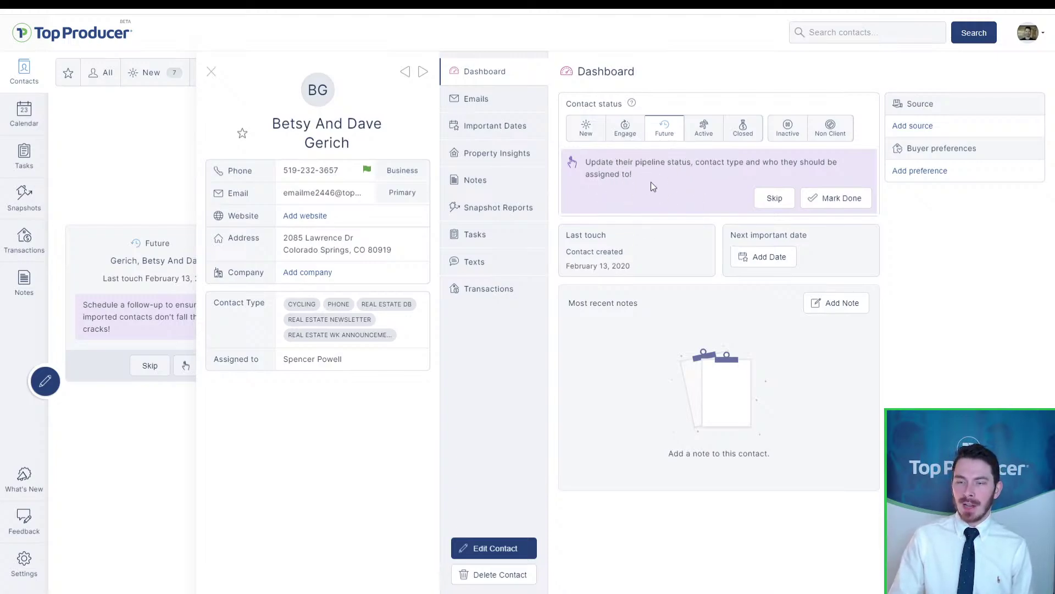
left_click(651, 186)
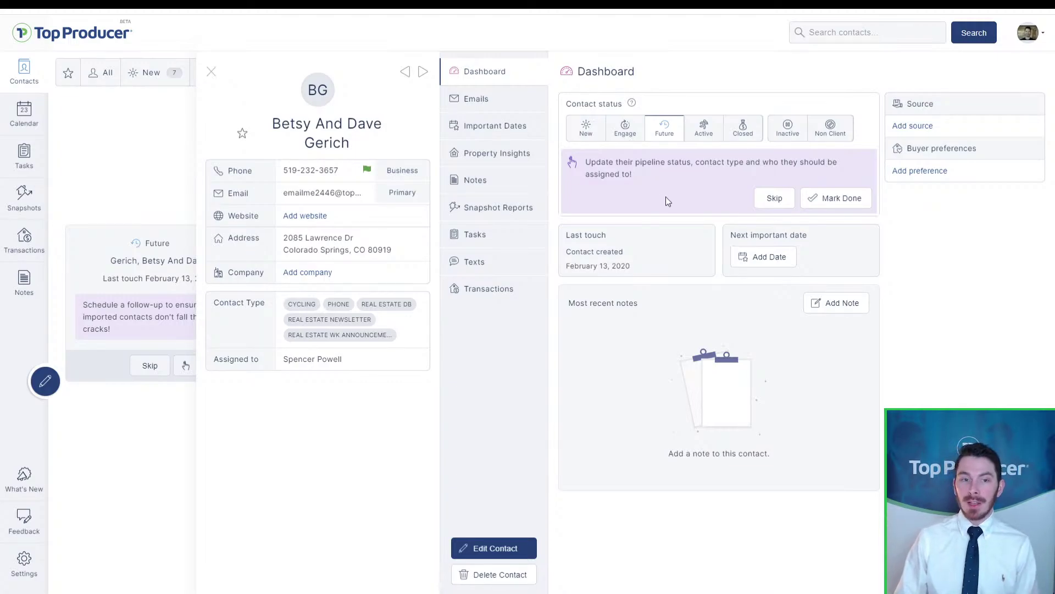
left_click(496, 551)
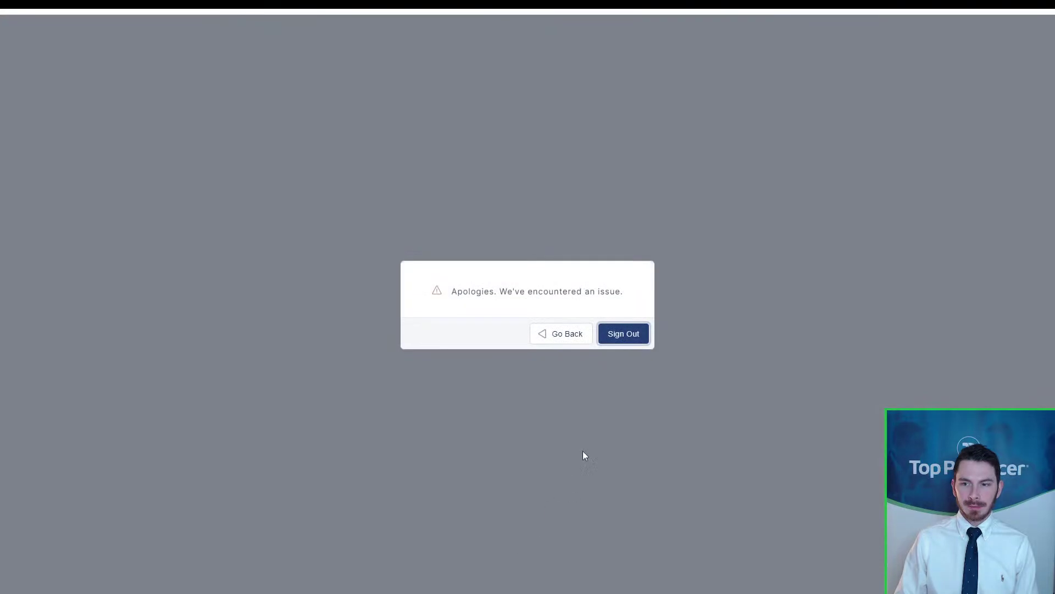
Step: Dismiss the error, reopen the first suggested contact, and open its Edit Contact form
left_click(561, 332)
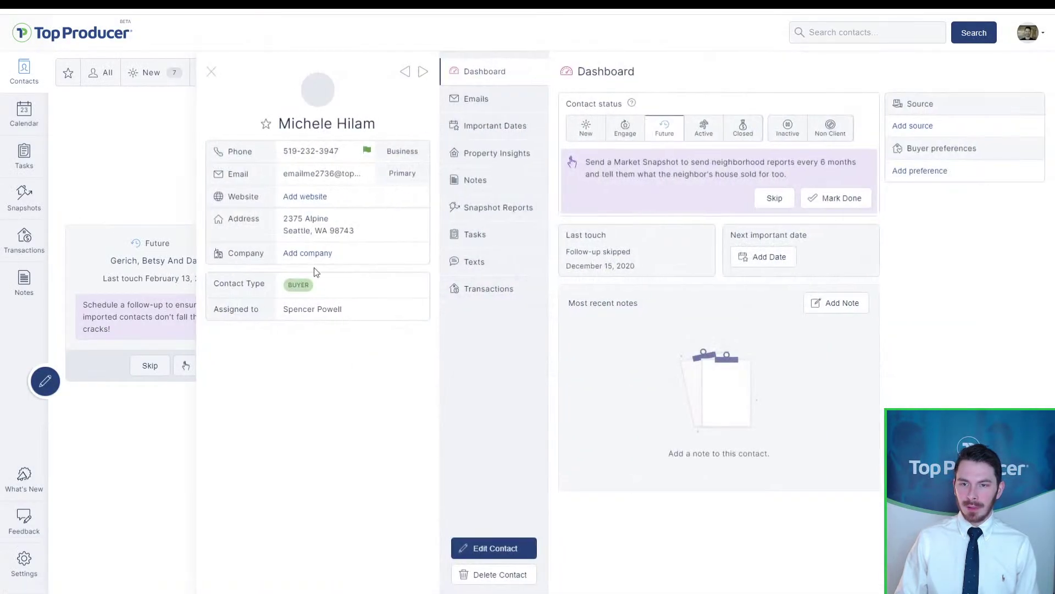
left_click(211, 72)
left_click(177, 259)
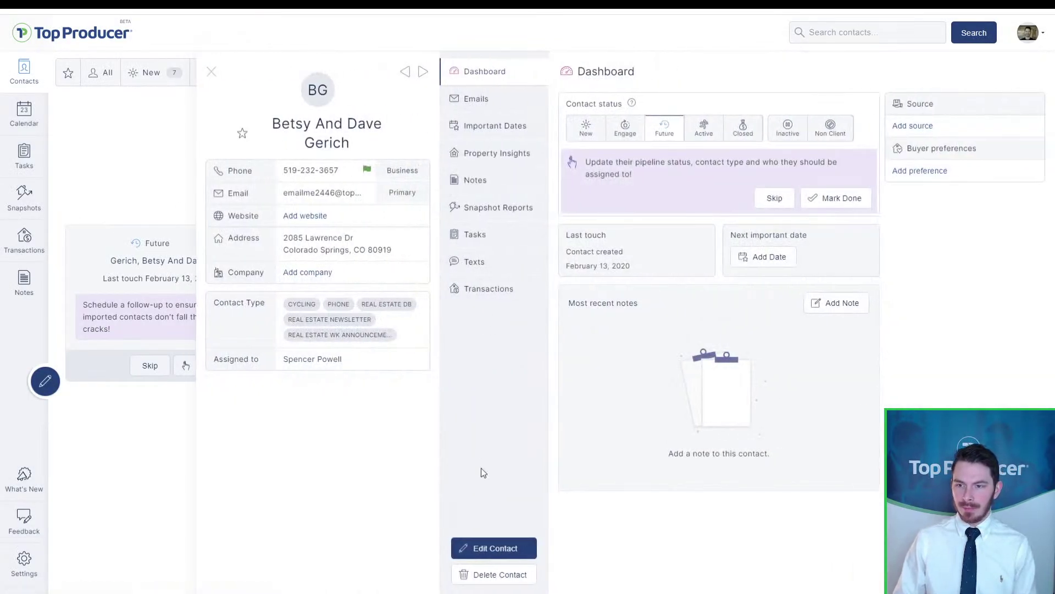
left_click(481, 548)
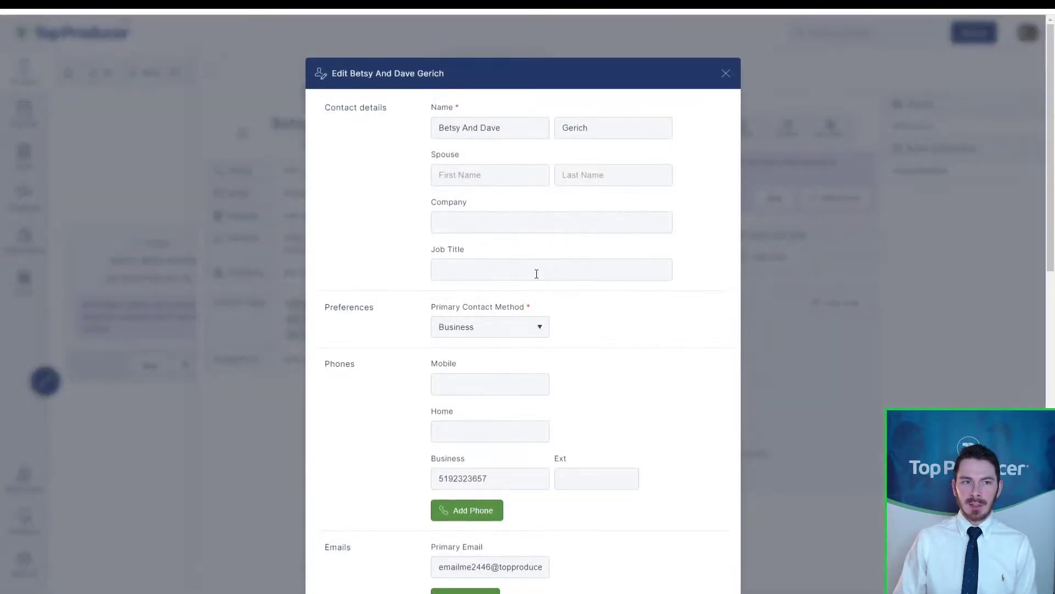
Step: Remove the CYCLING, PHONE, REAL ESTATE DB, REAL ESTATE NEWSLETTER and remaining contact type tags
scroll(587, 230, "down", 15)
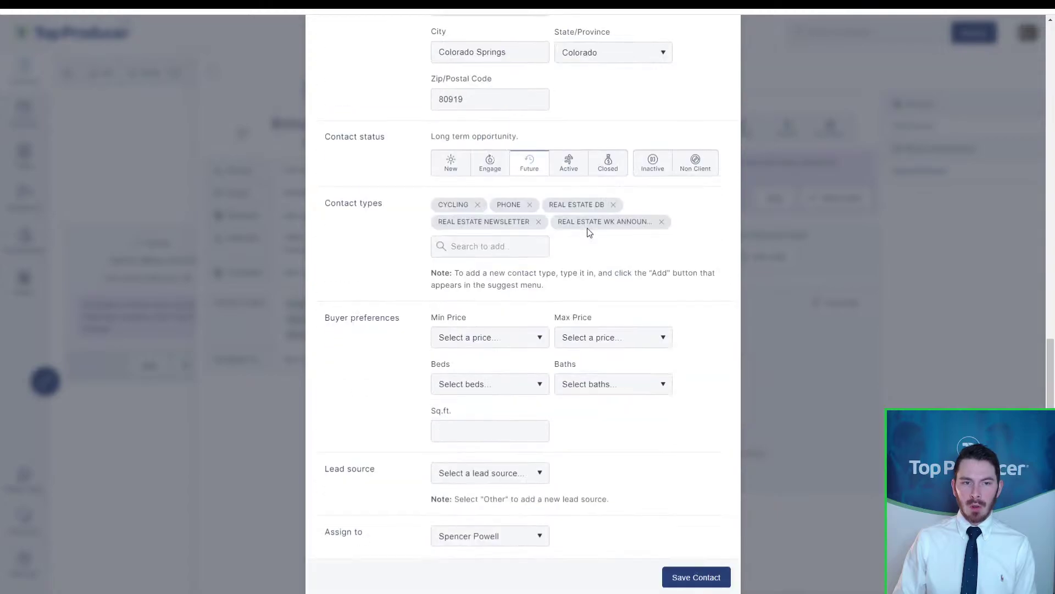
left_click(478, 205)
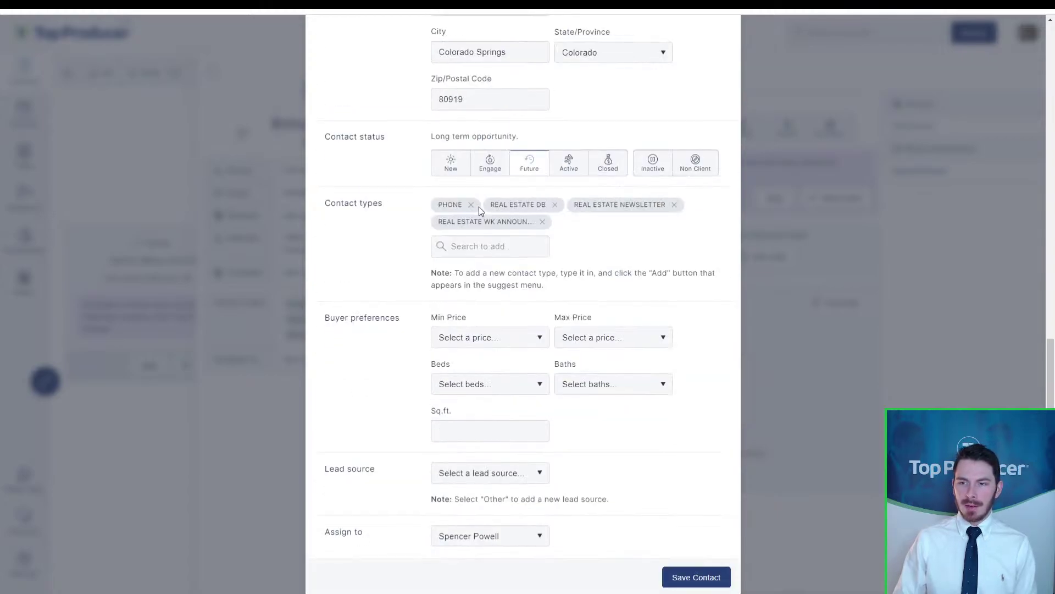
left_click(471, 205)
left_click(502, 205)
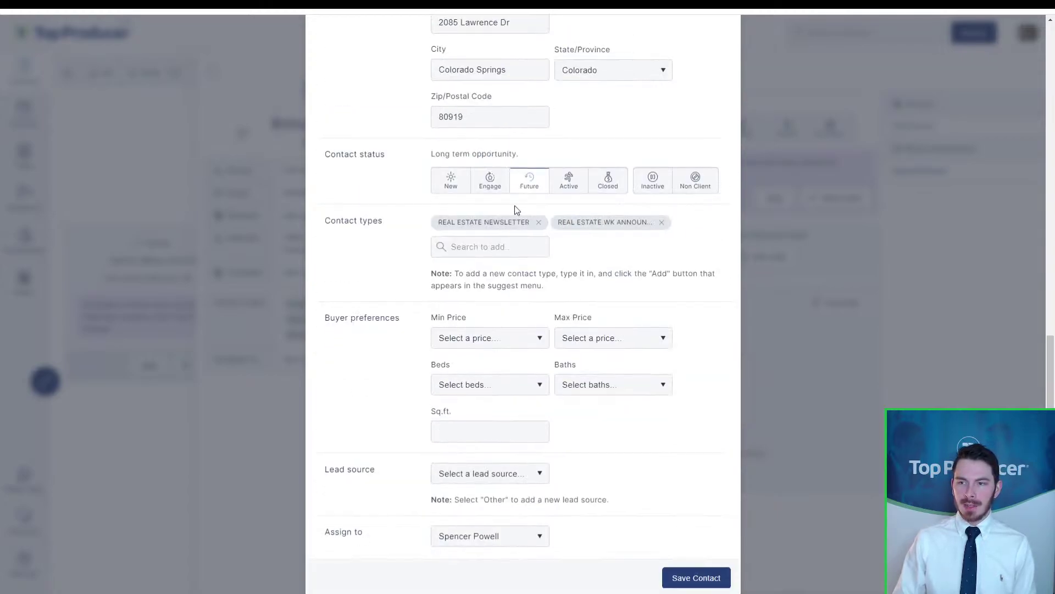
left_click(541, 222)
left_click(543, 223)
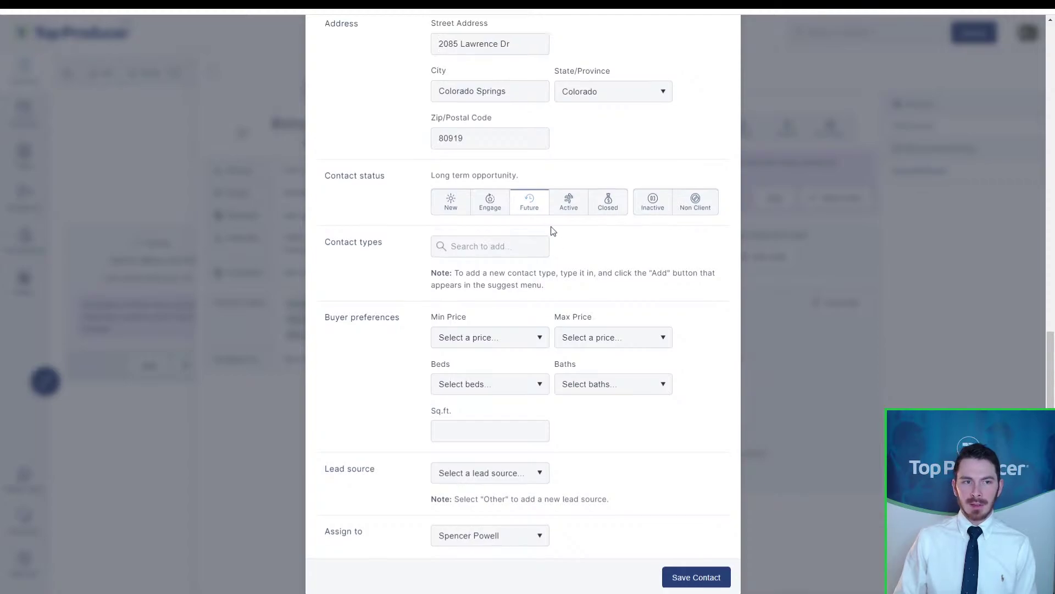
left_click(530, 211)
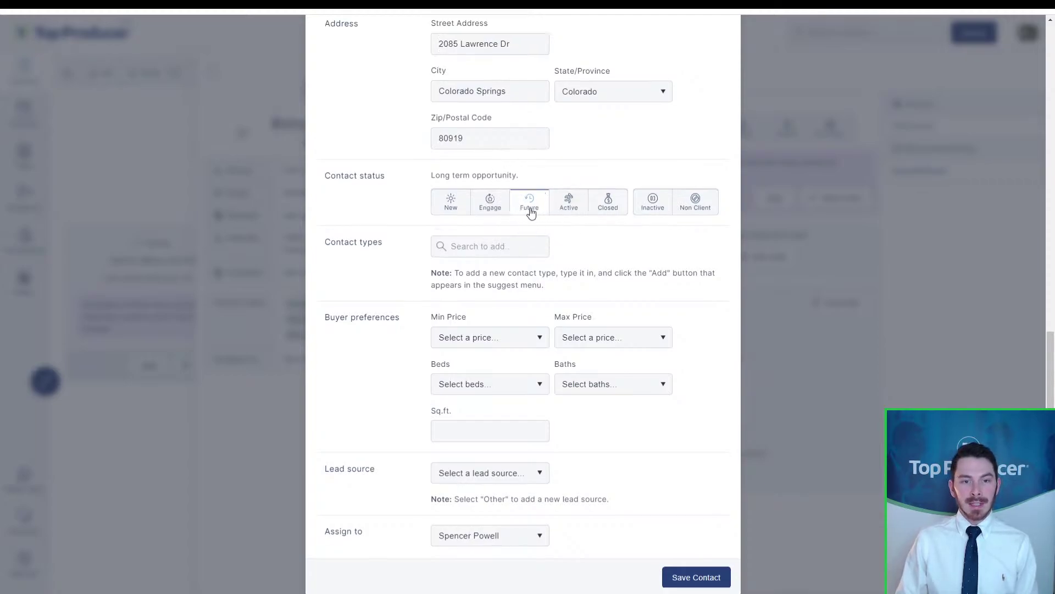
Step: Change the contact status from Future to Engage
scroll(521, 231, "up", 10)
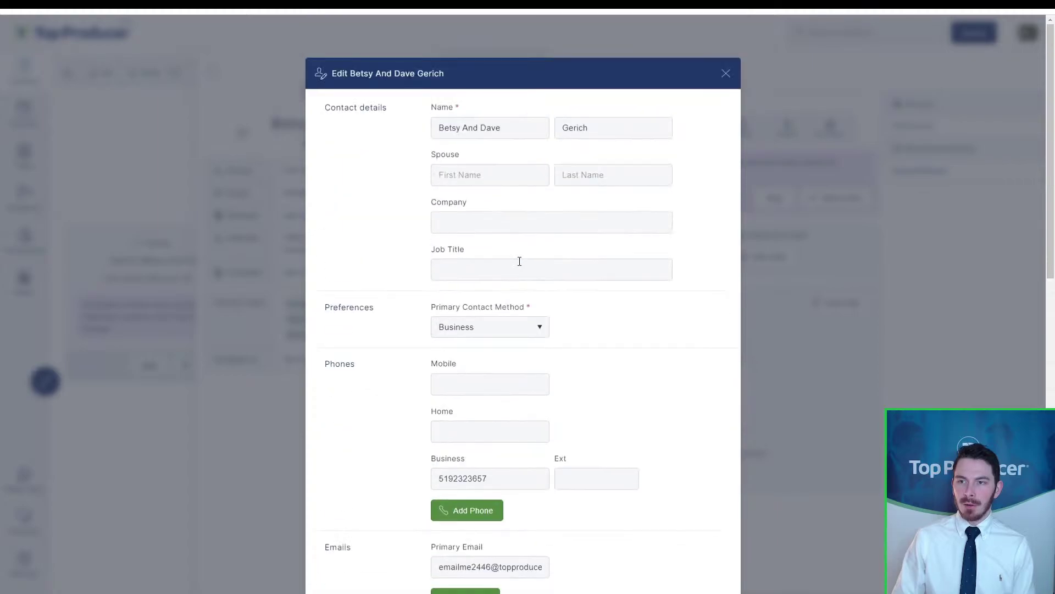
scroll(518, 268, "down", 10)
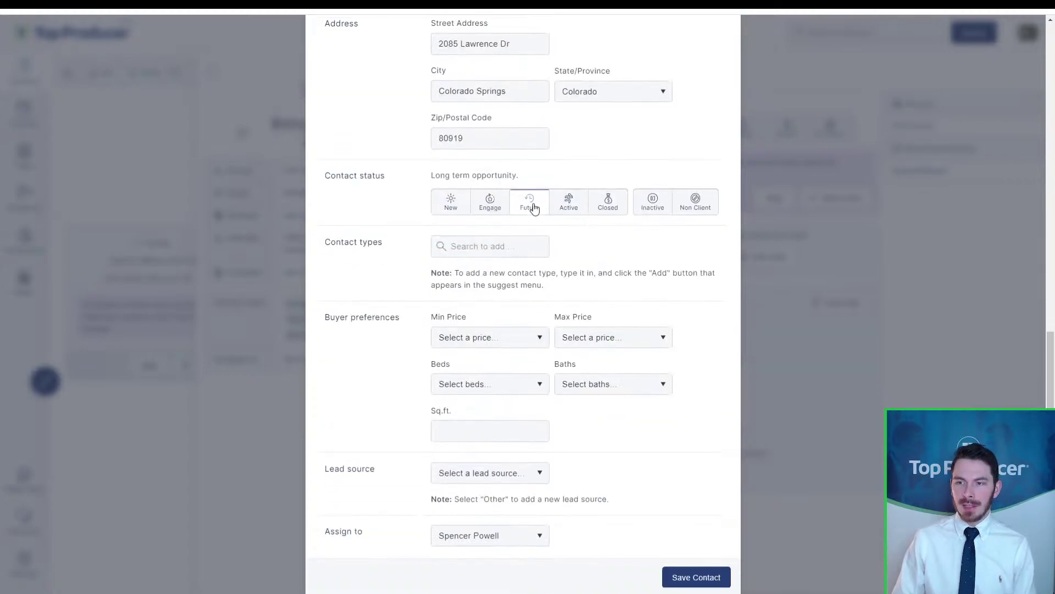
left_click(533, 207)
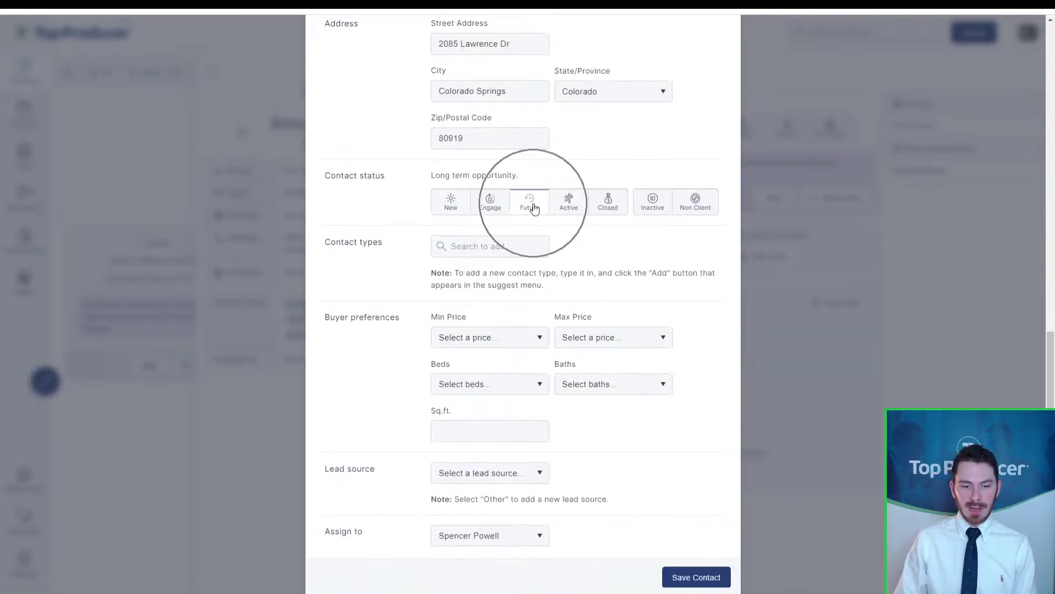
left_click(484, 212)
left_click(484, 212)
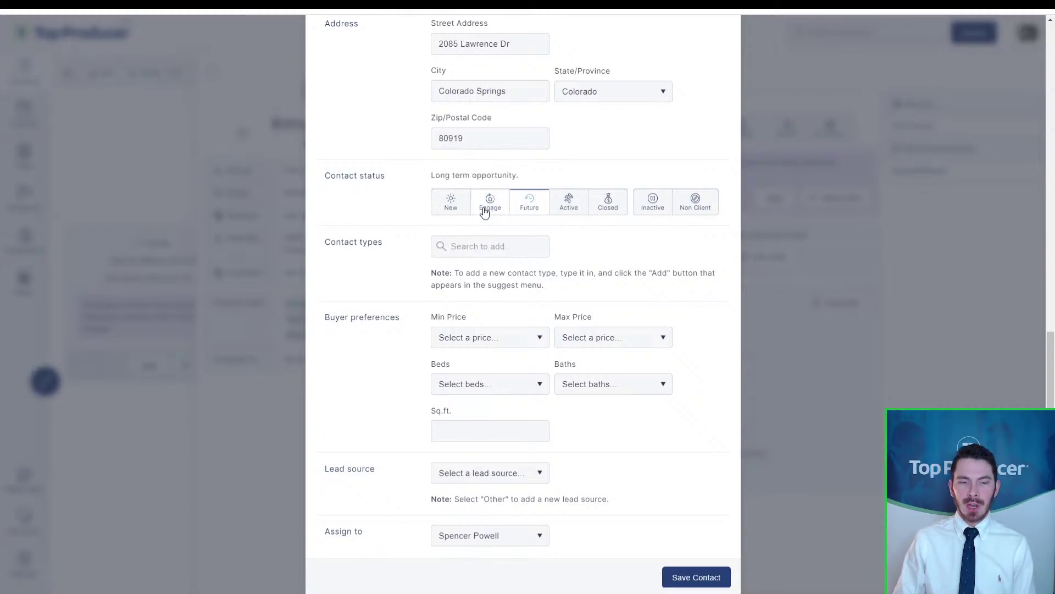
left_click(484, 212)
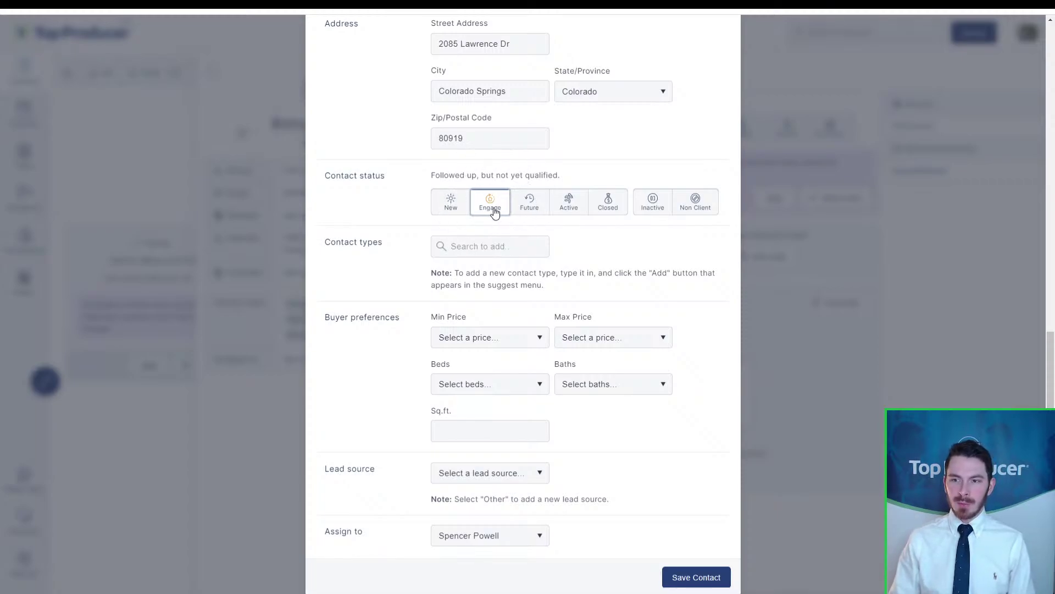
Step: Add Buyer and Hot lead contact types, removing the temporary A LEAD tag
left_click(494, 212)
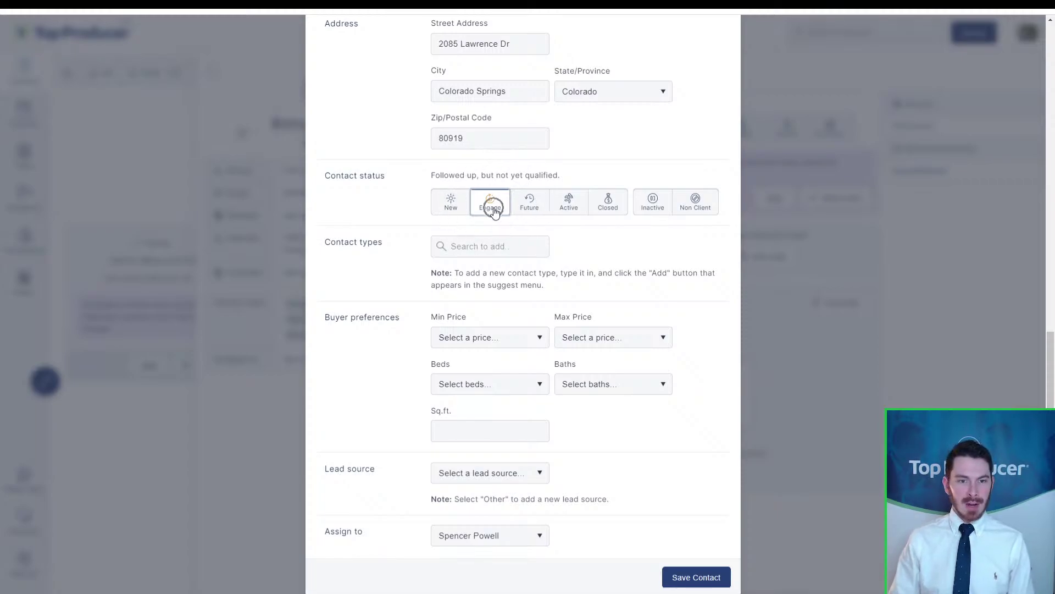
left_click(479, 252)
type("buy")
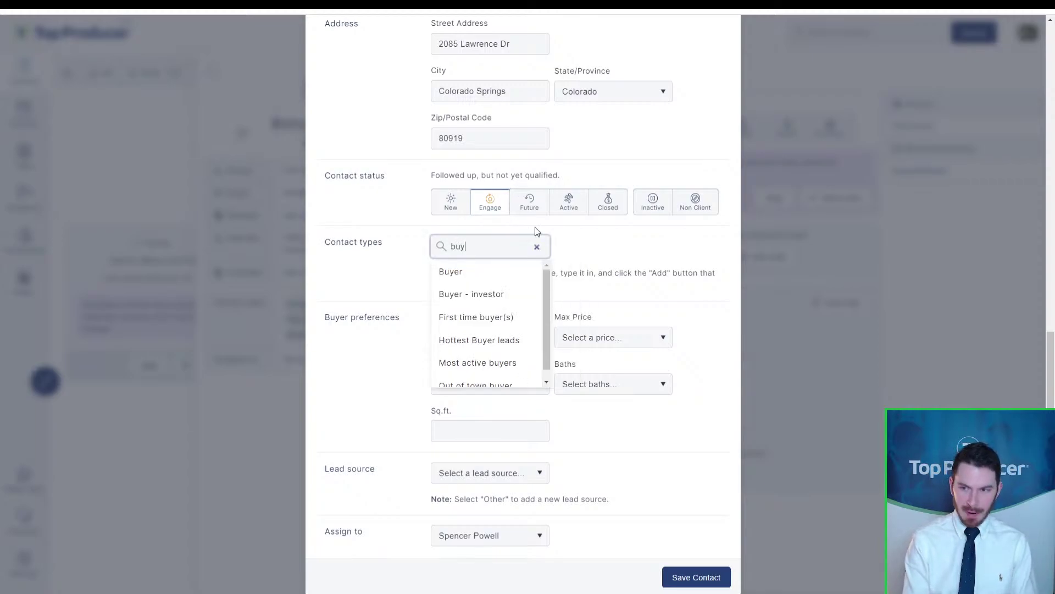
left_click(502, 272)
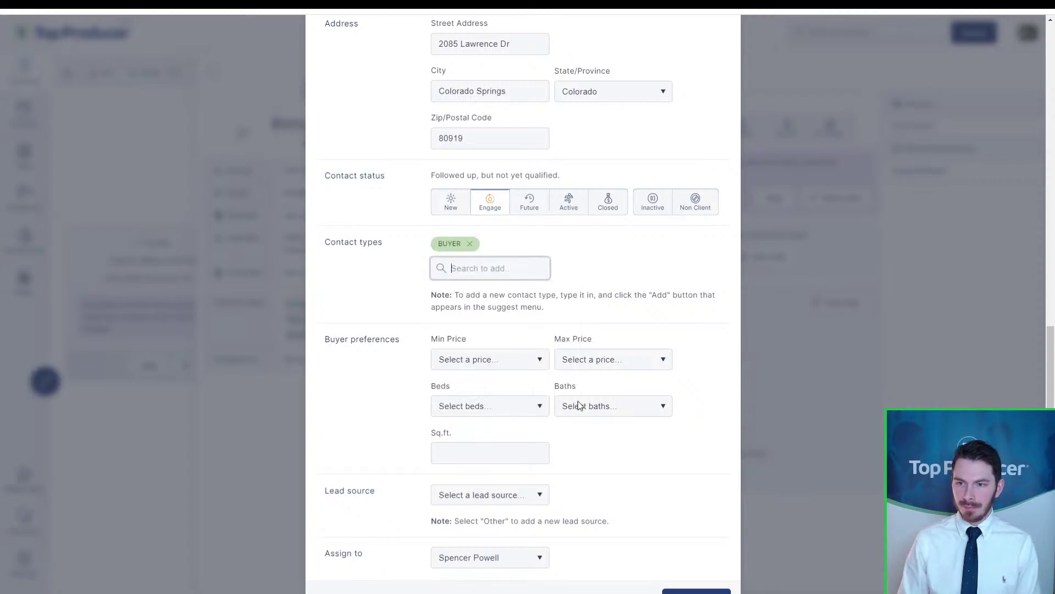
left_click(503, 273)
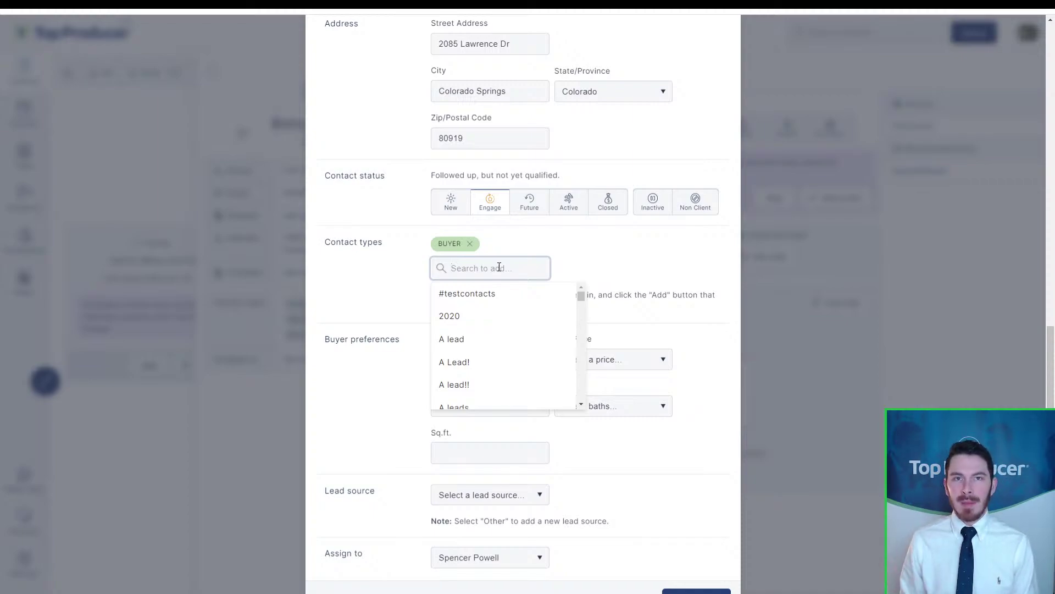
type("A")
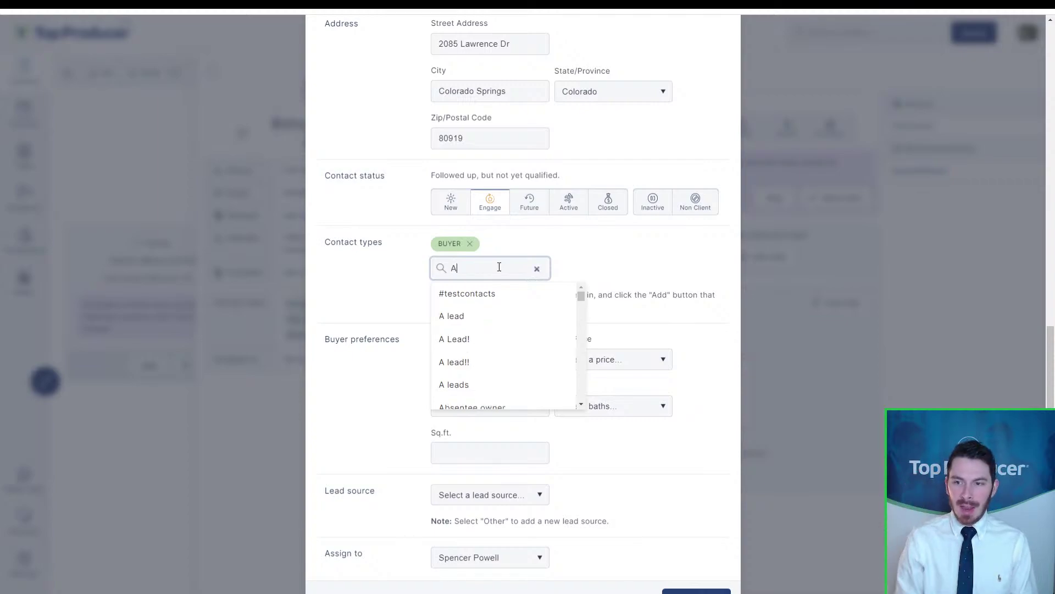
type(" lead")
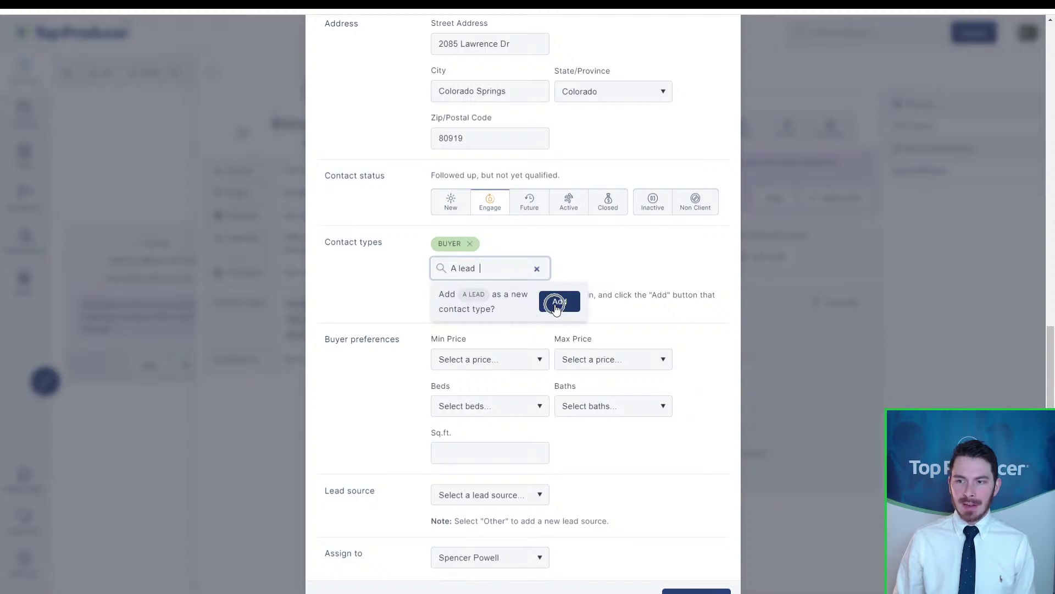
left_click(559, 302)
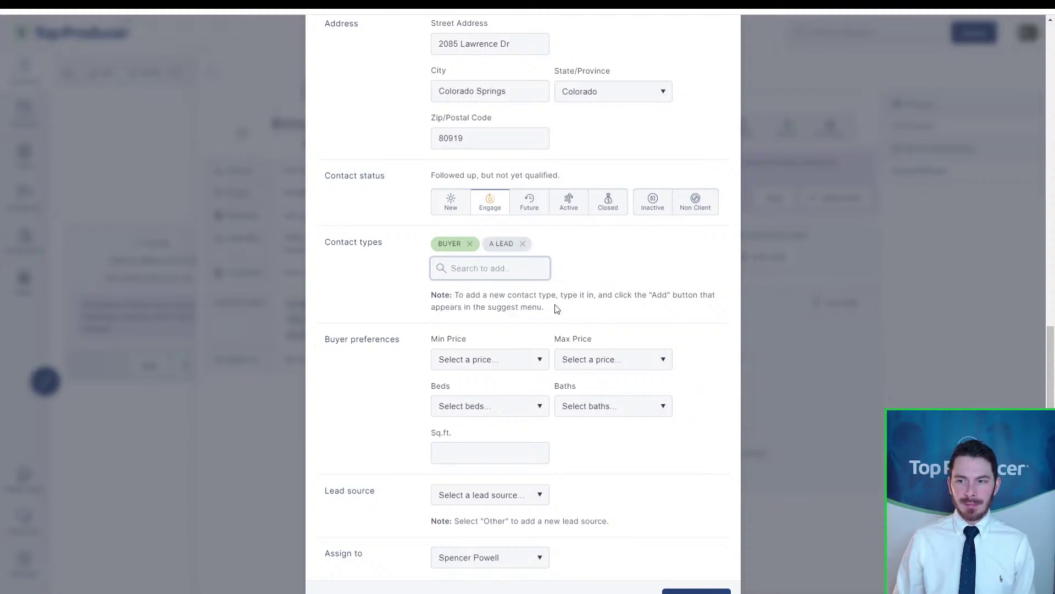
left_click(487, 270)
type("hot lead")
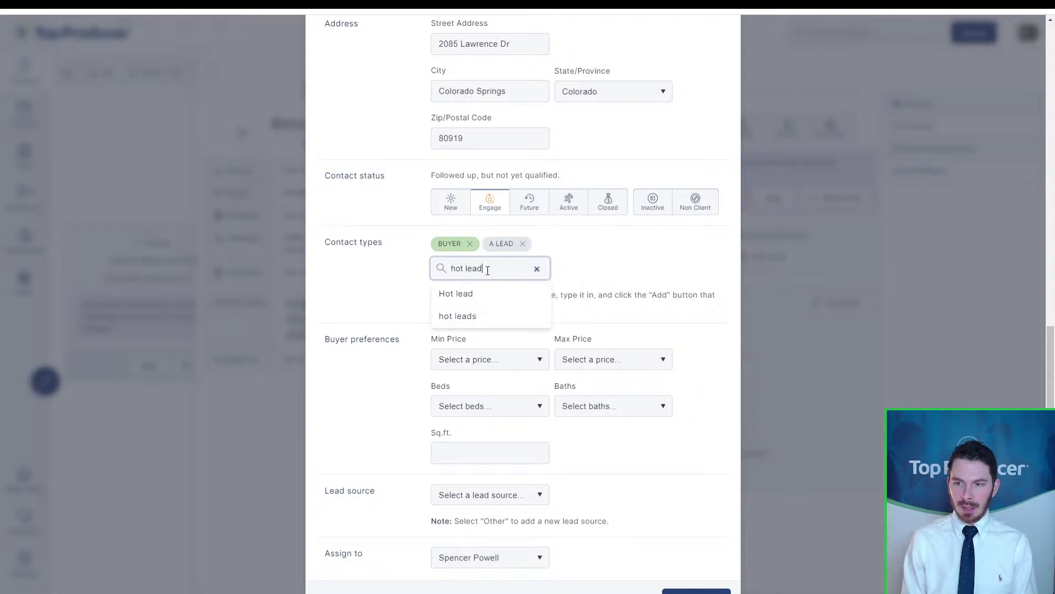
left_click(472, 287)
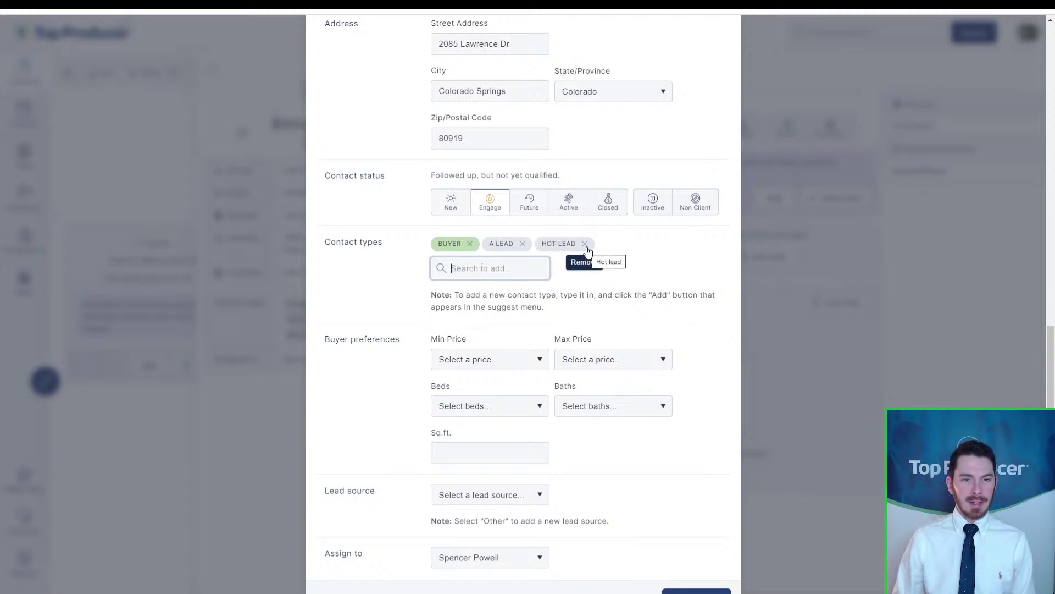
left_click(522, 244)
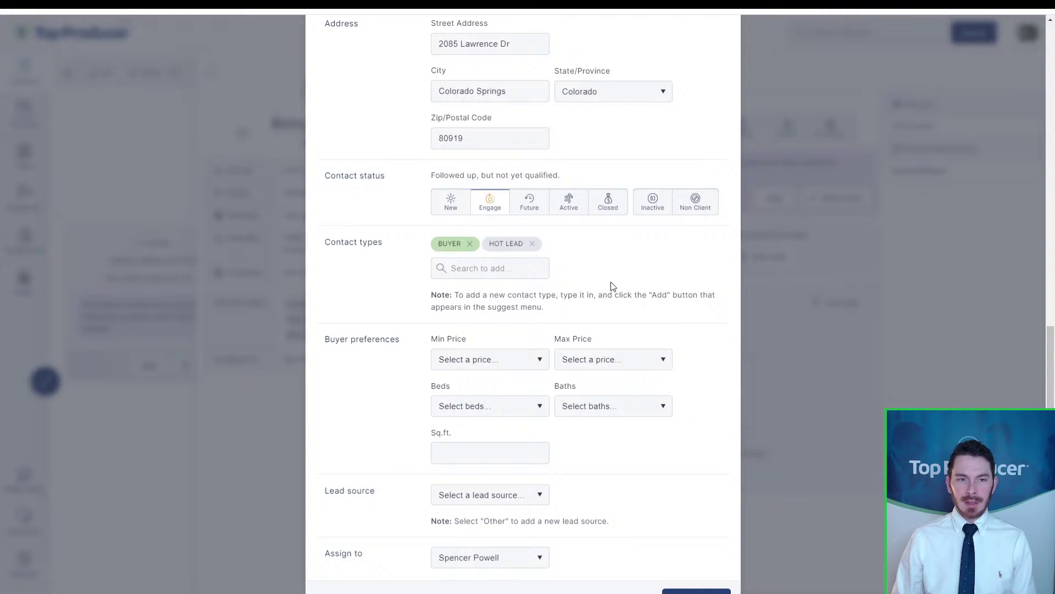
Step: Keep the status at Engage and save the contact
scroll(611, 286, "up", 1)
left_click(506, 262)
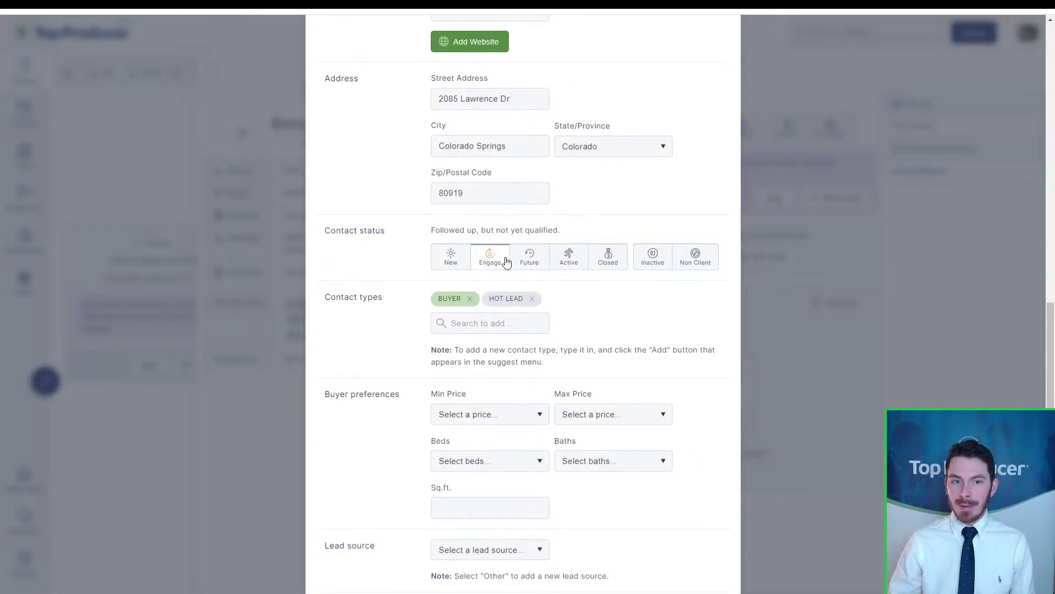
left_click(460, 314)
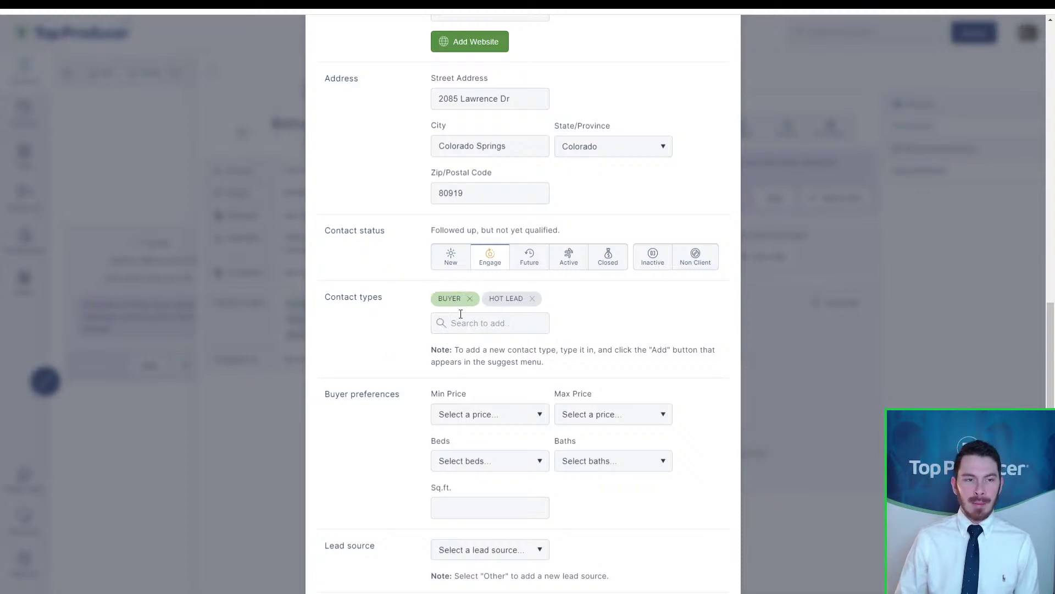
left_click(514, 299)
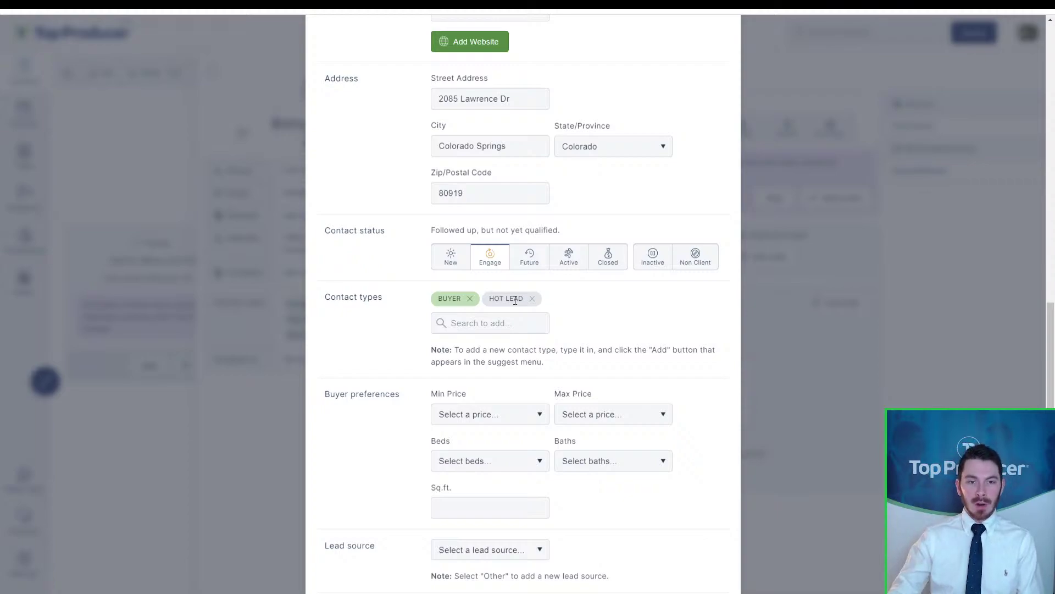
scroll(624, 242, "down", 2)
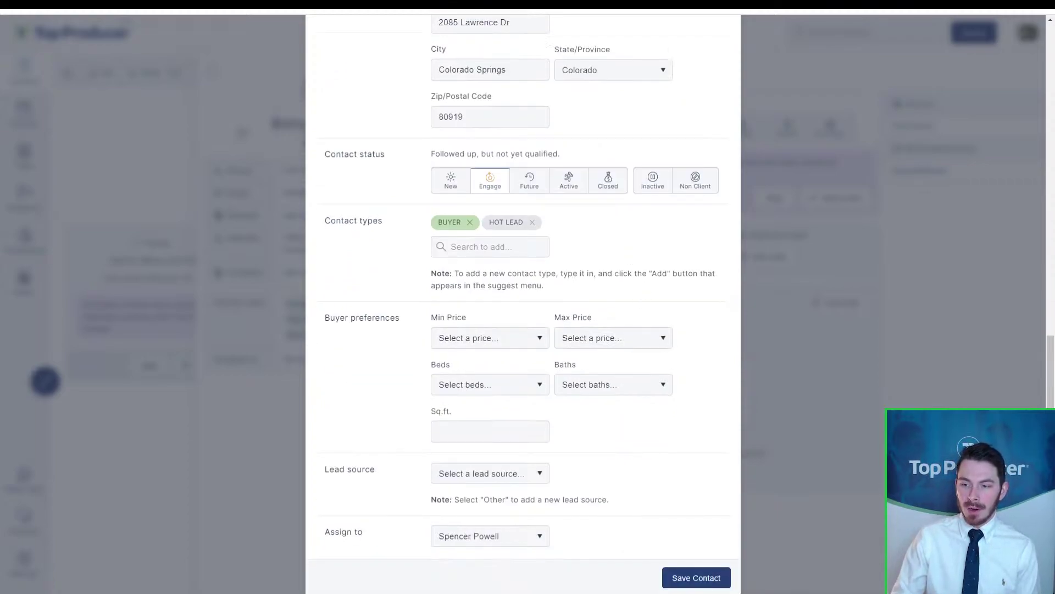
left_click(687, 578)
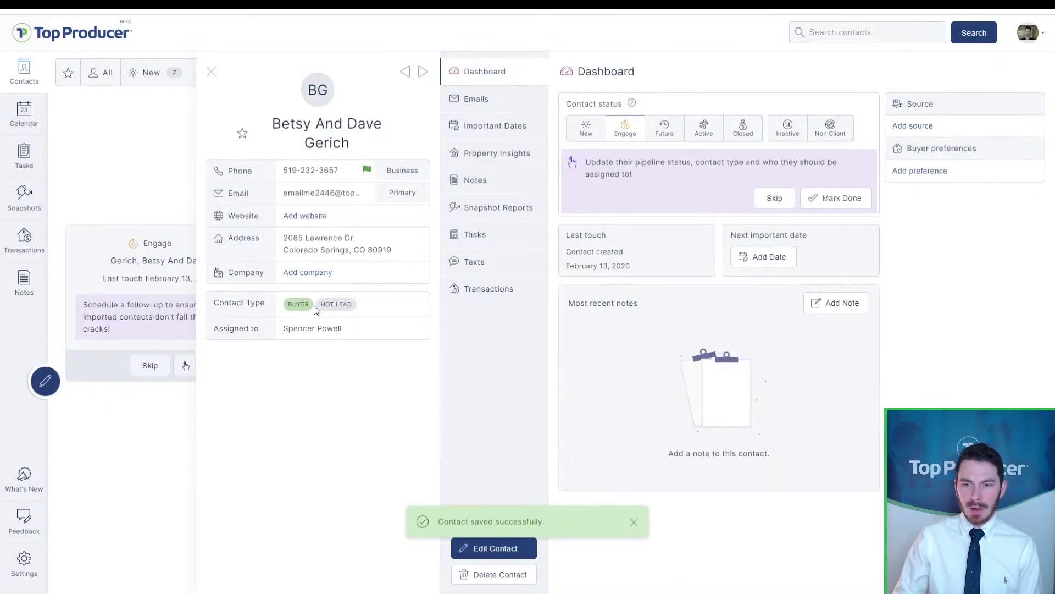
Step: Mark the pipeline-update task done to bring up the Wrap up task dialog
left_click(315, 307)
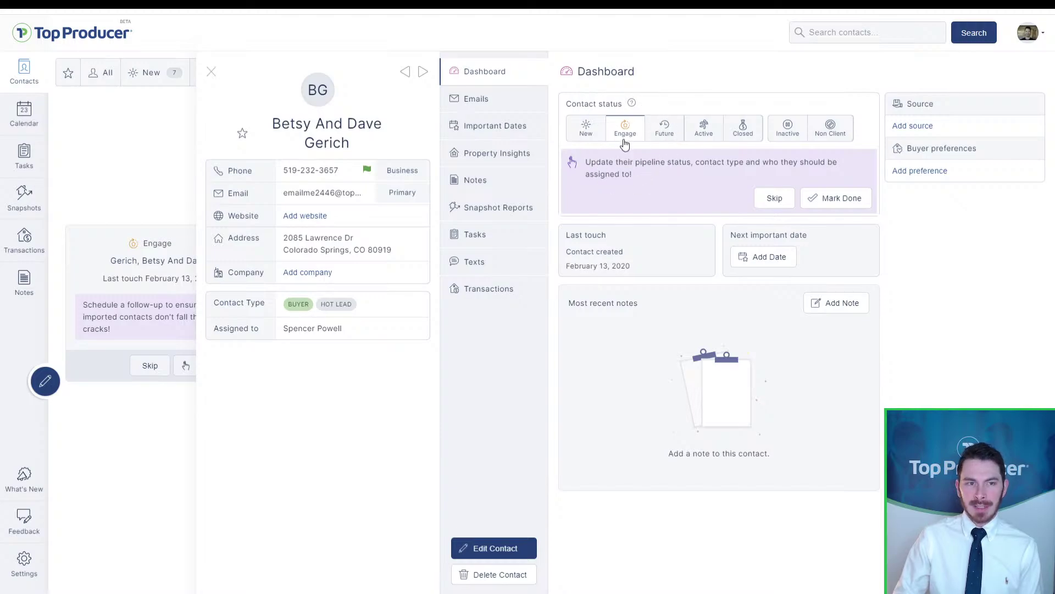
left_click(813, 205)
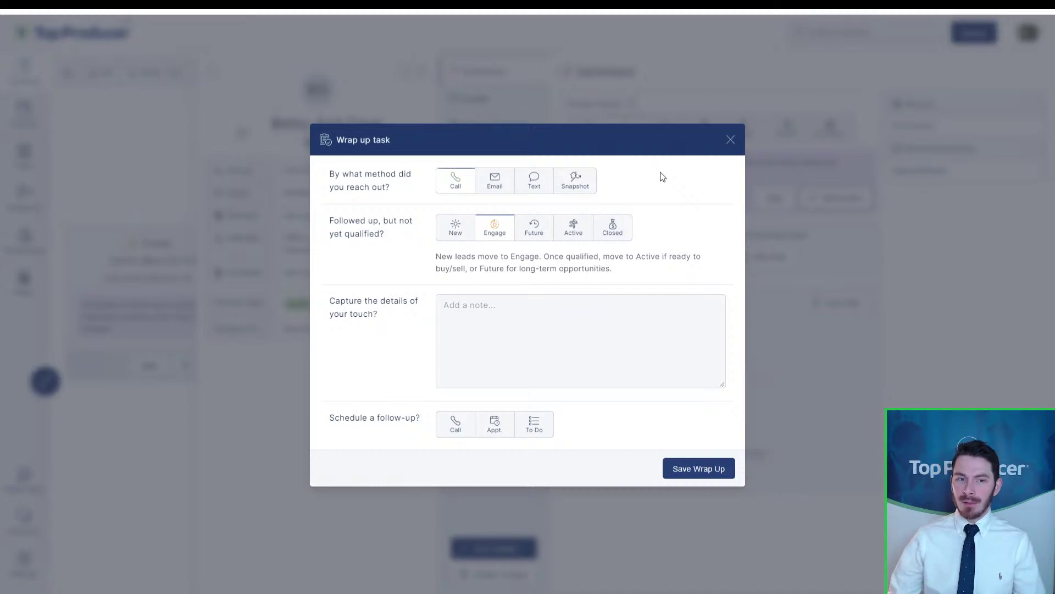
left_click(731, 139)
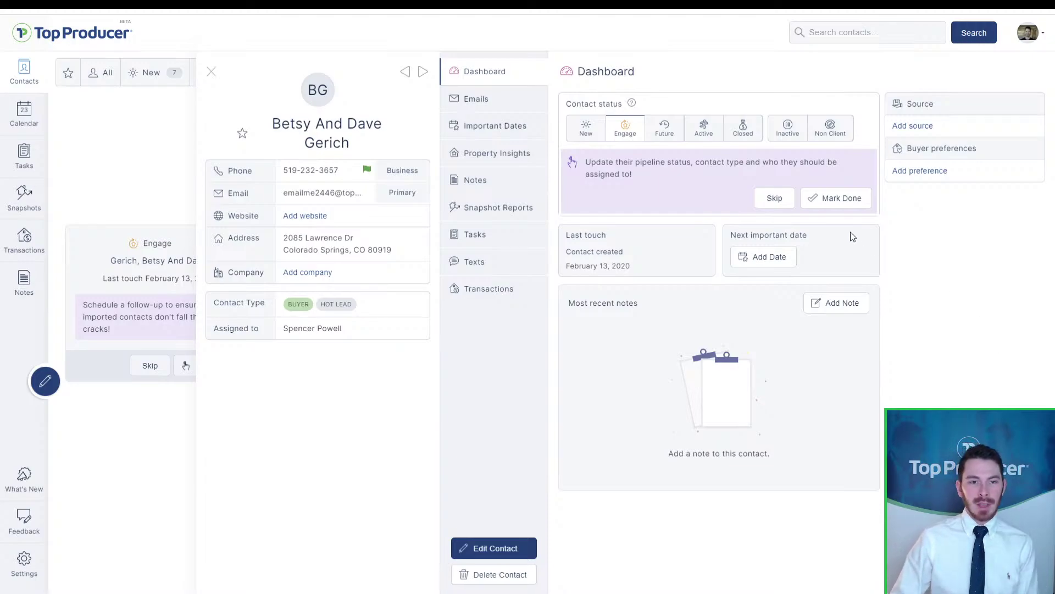
left_click(814, 198)
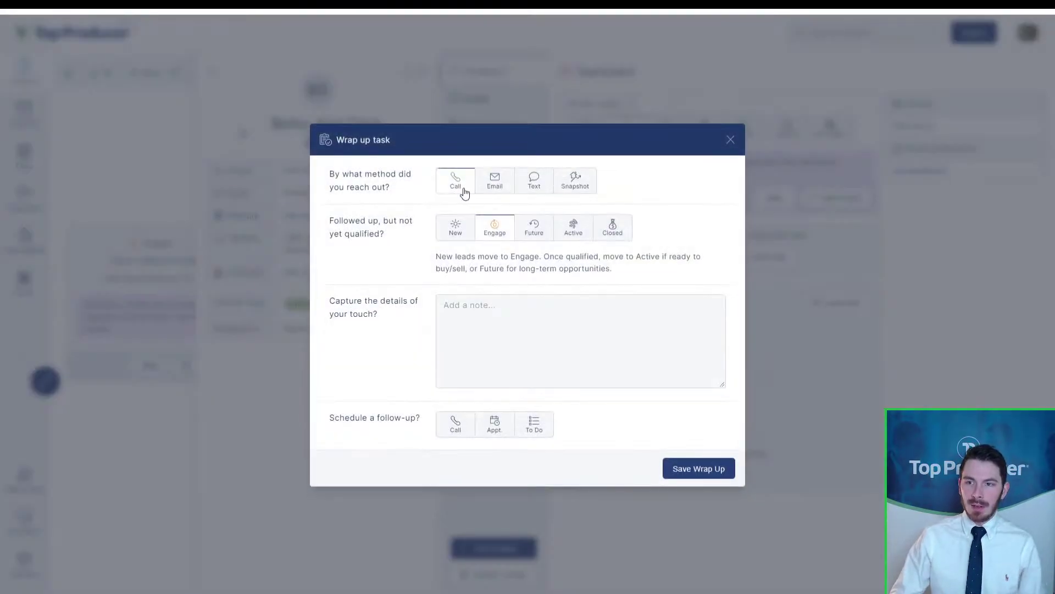
left_click(461, 192)
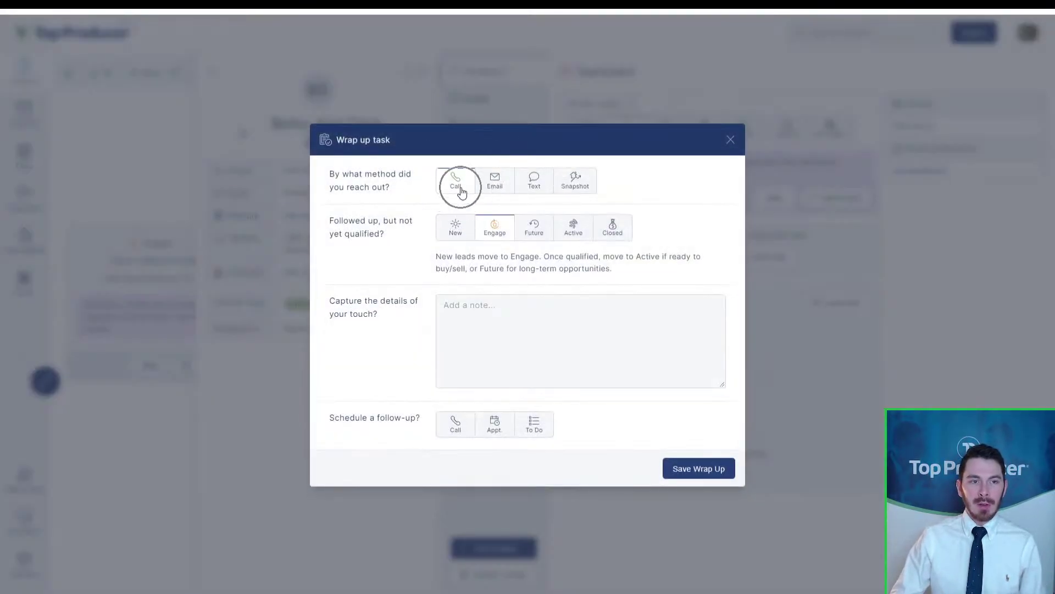
left_click(454, 192)
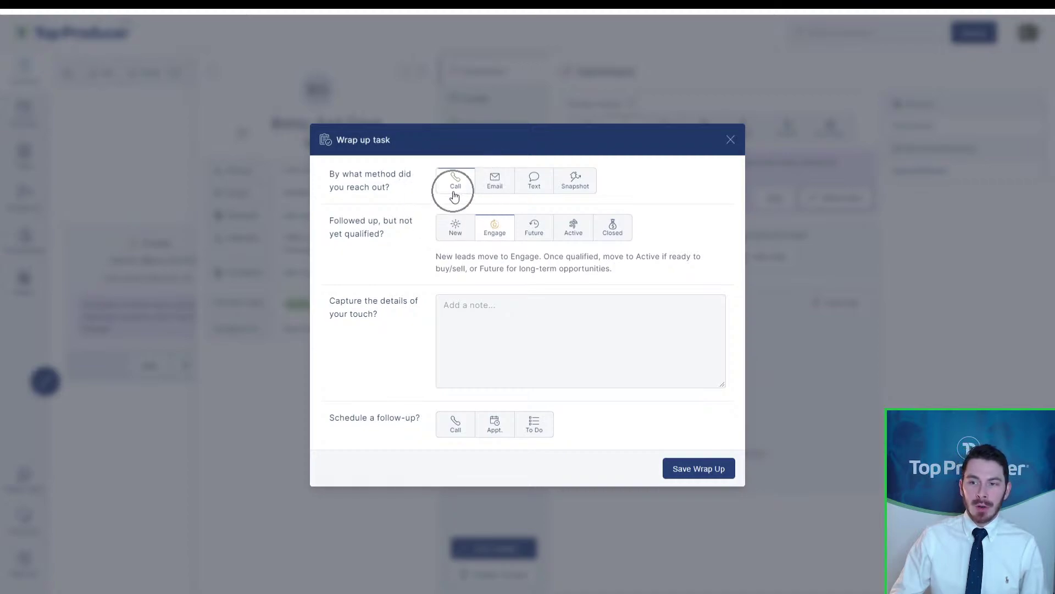
left_click(498, 238)
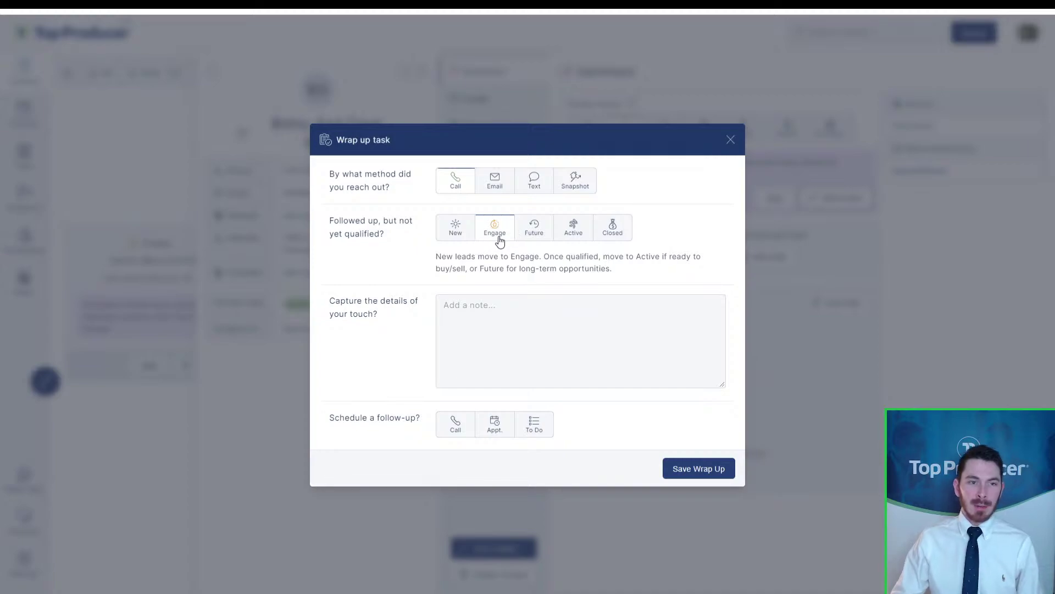
Step: Write the call note: Market Snapshot sent, lead excited, wants to talk again in a few days
left_click(481, 360)
type("great call, ")
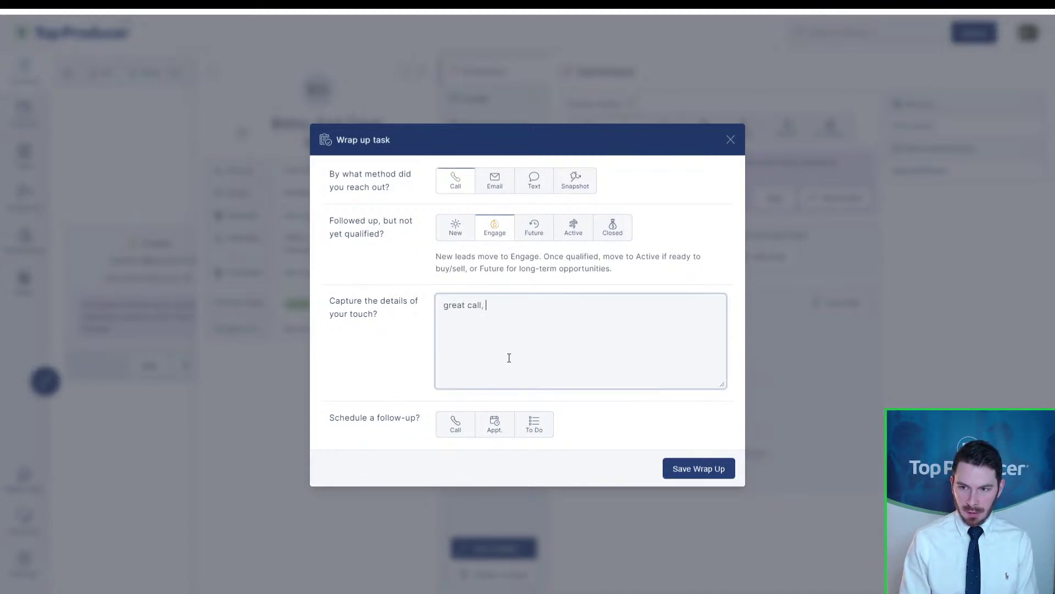
type("told ")
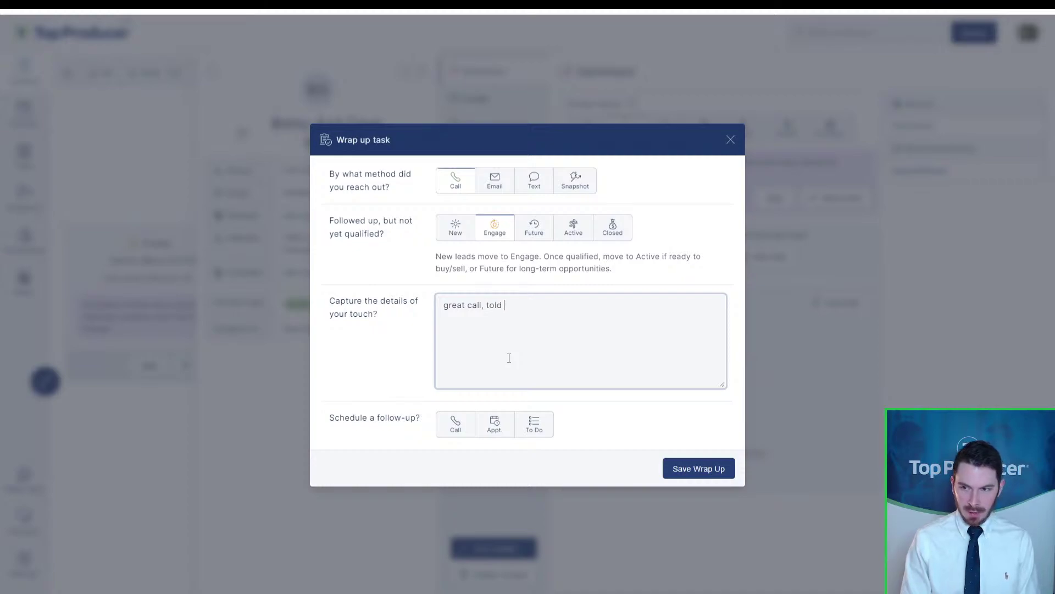
type("lead ")
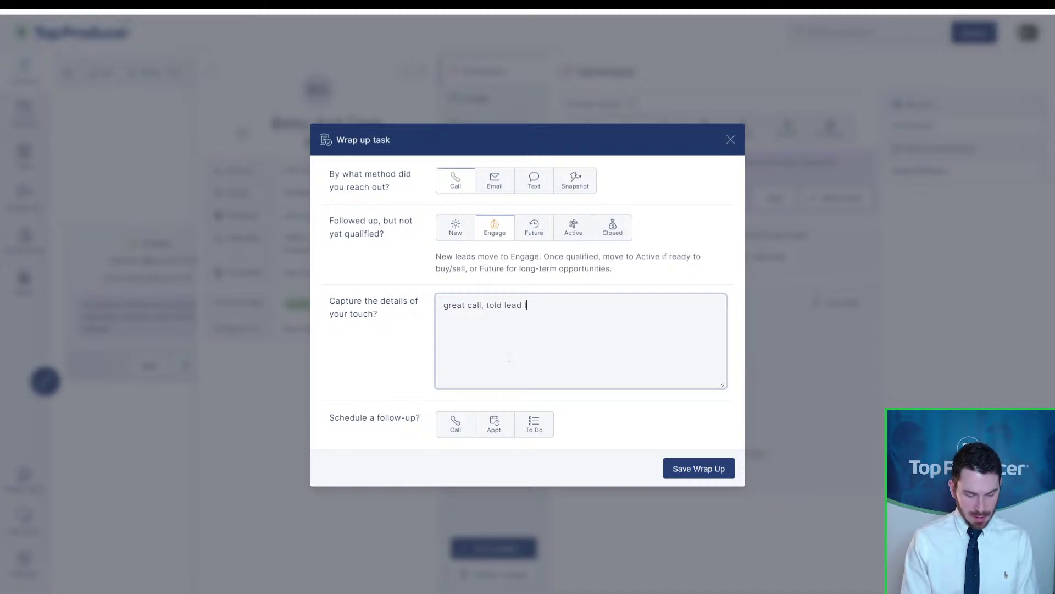
type("I sent them Marke")
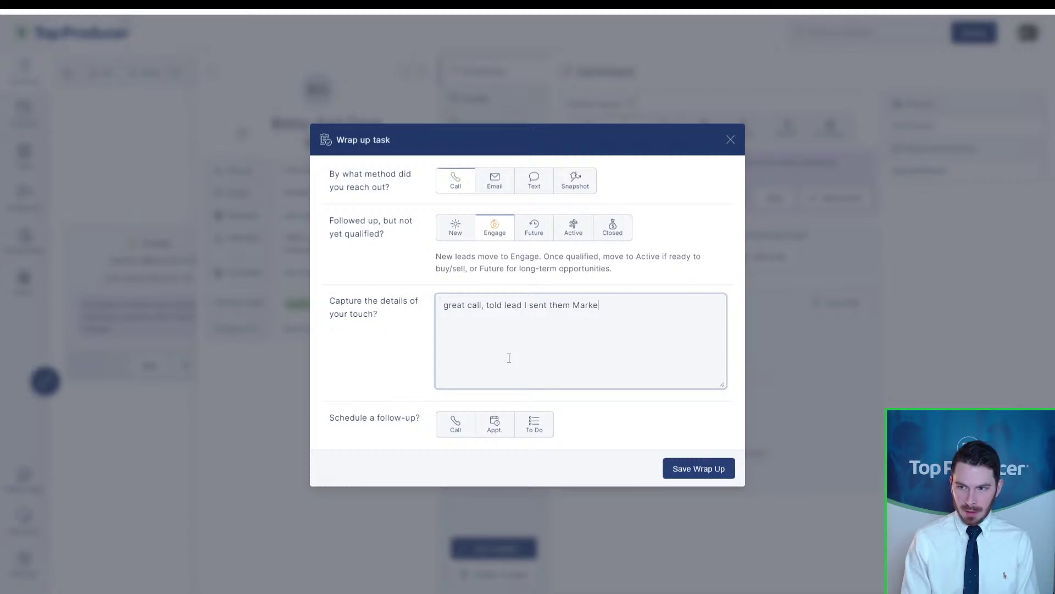
type("t Snapshot, they ")
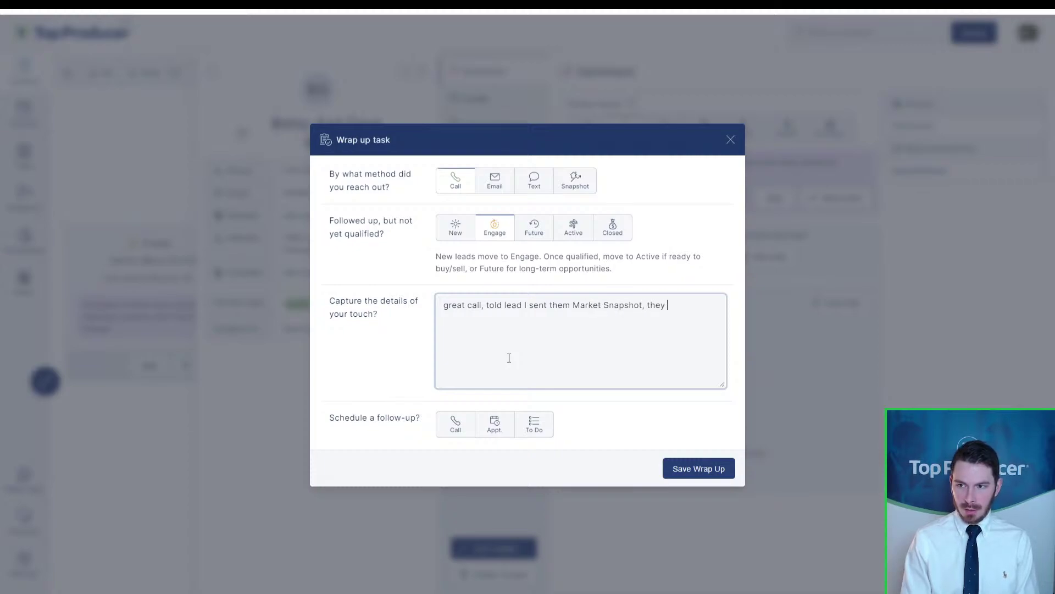
type("'re excited")
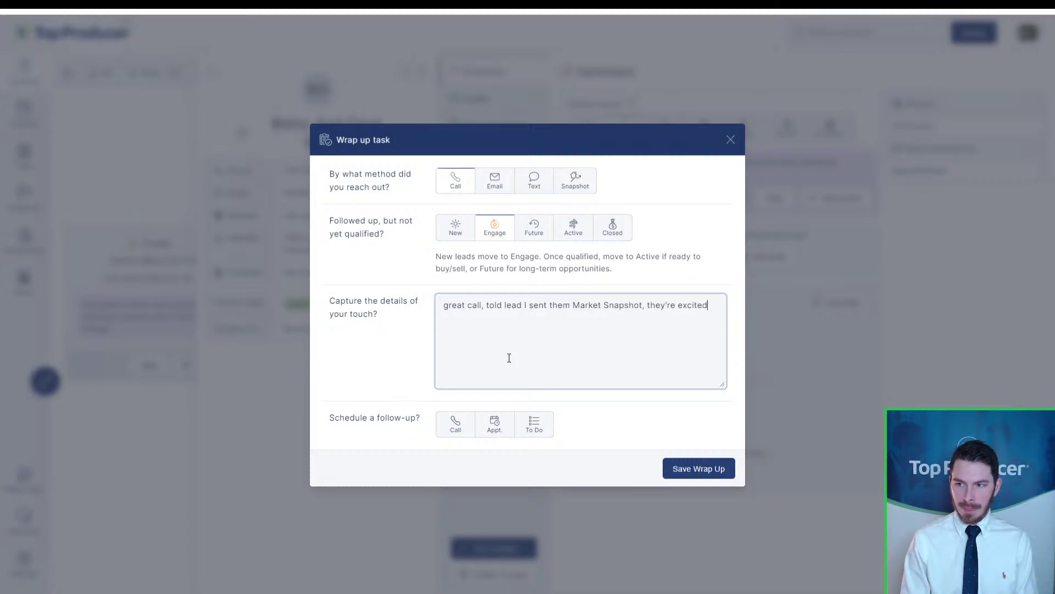
key("Return")
key("Return")
type("wants to tal")
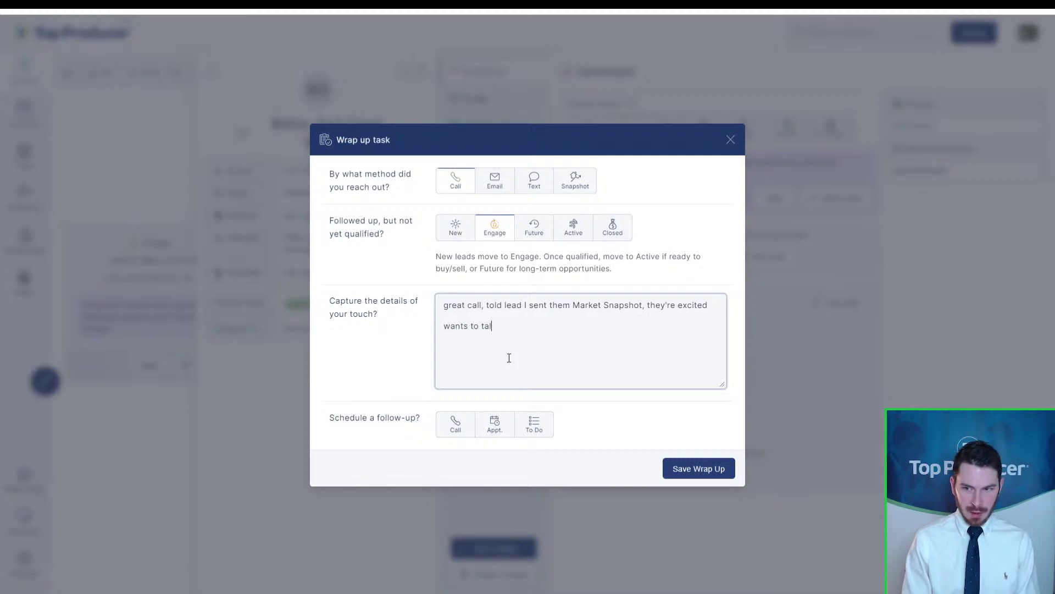
type("k again in a few days")
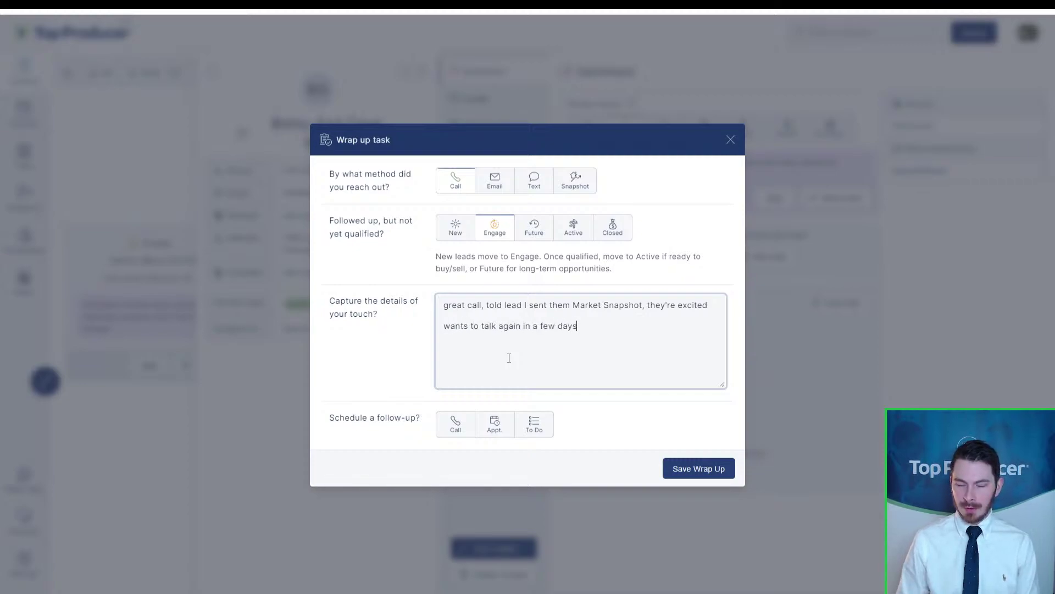
Step: Record the outreach as a Call and leave the lead status at Engage
left_click(456, 187)
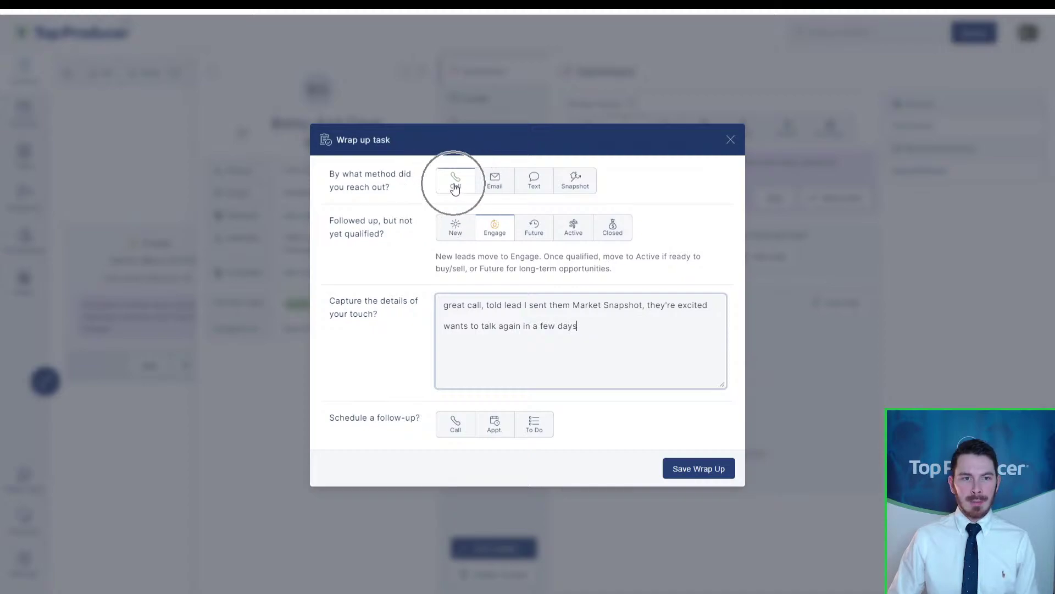
left_click(501, 241)
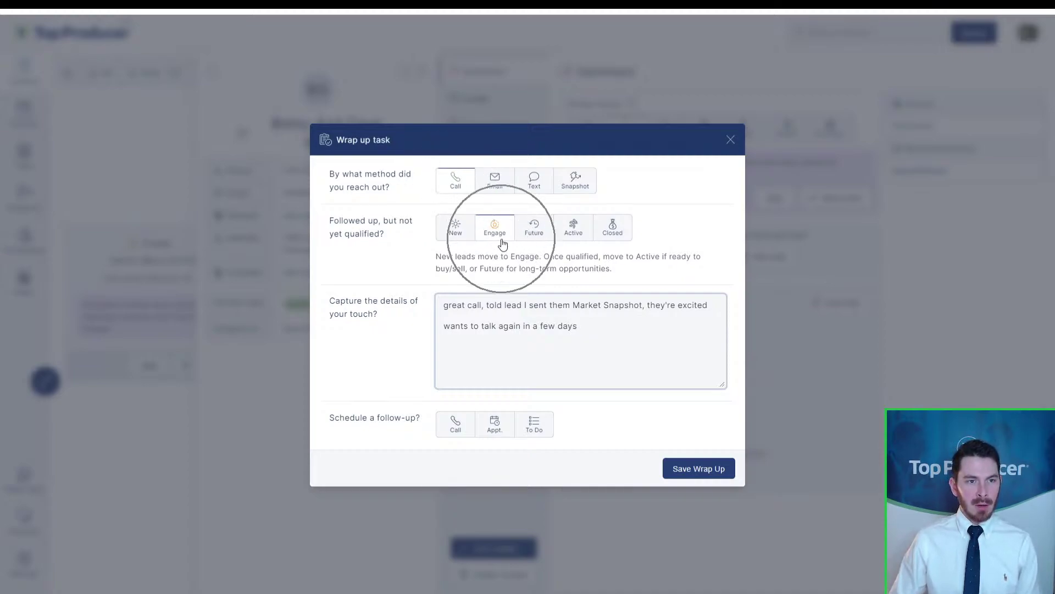
left_click(532, 236)
left_click(575, 237)
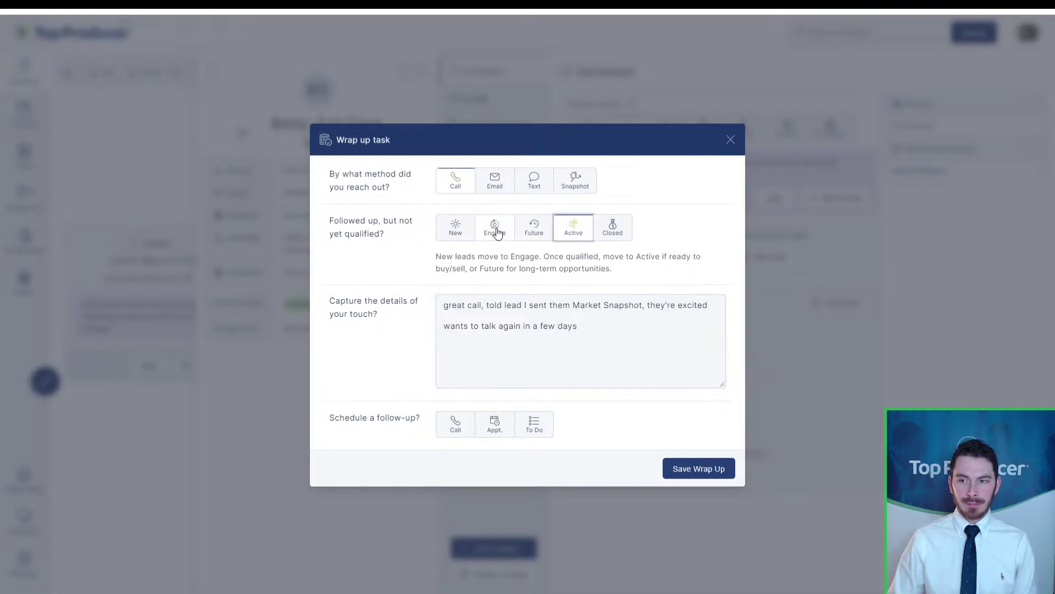
left_click(495, 228)
left_click(478, 323)
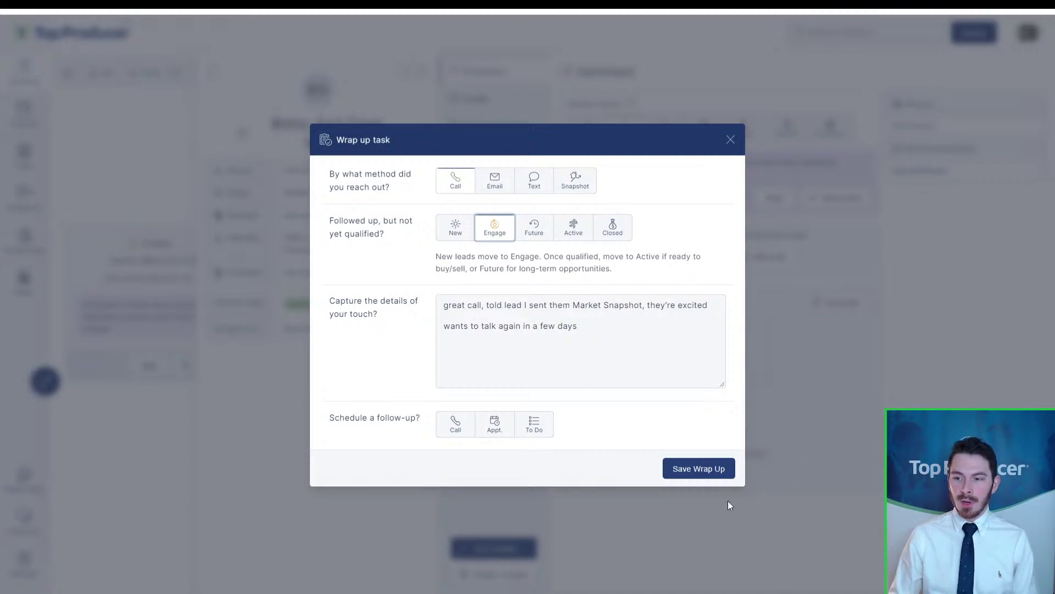
left_click(703, 471)
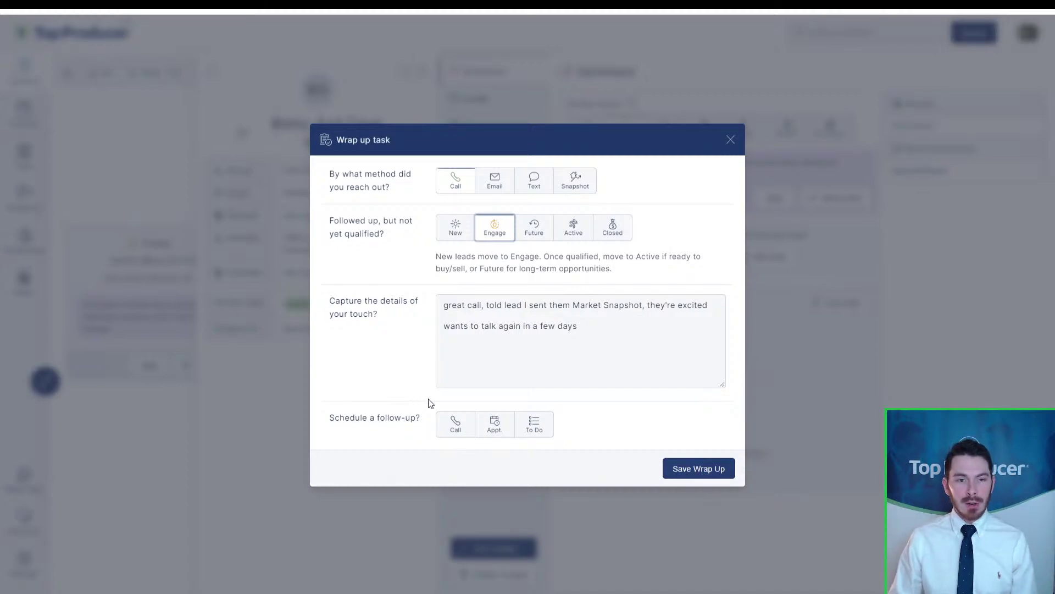
Step: Add a follow-up titled 'Follow-up with hot lead' dated March 25
left_click(446, 431)
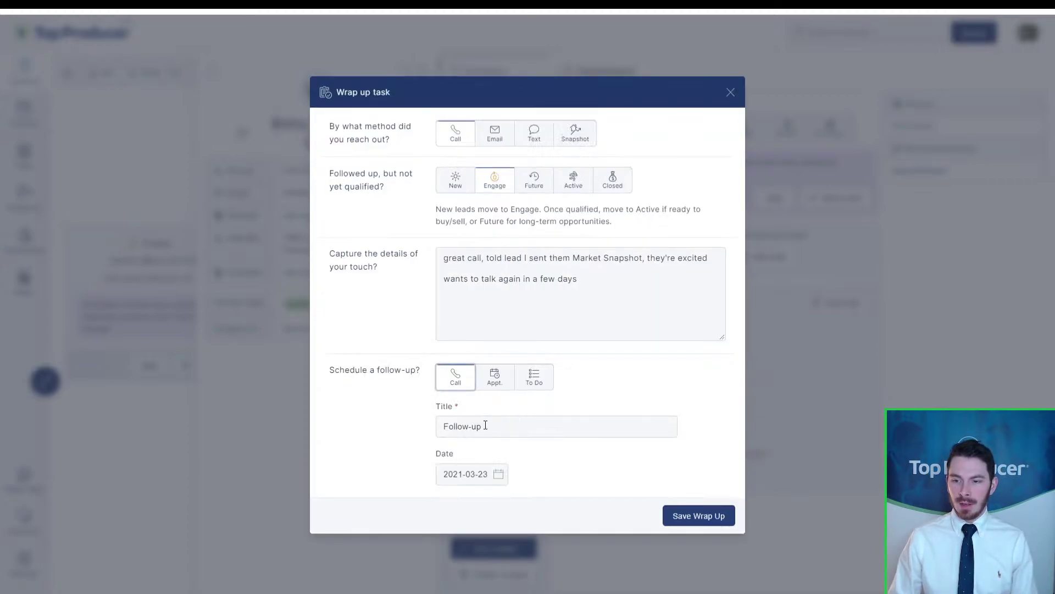
left_click(494, 425)
type("with ne")
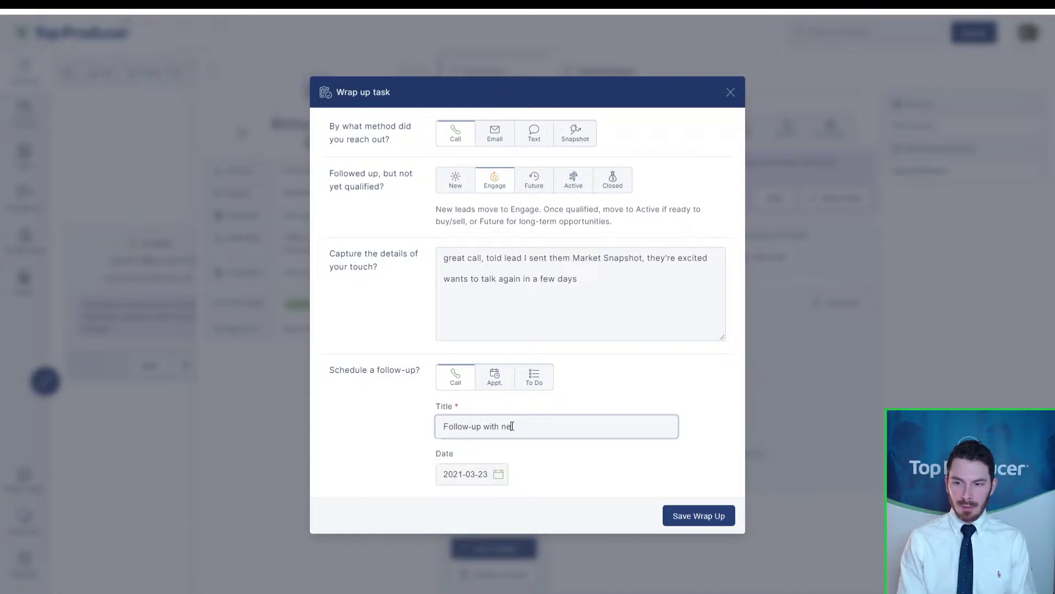
key("BackSpace")
type("hot lead")
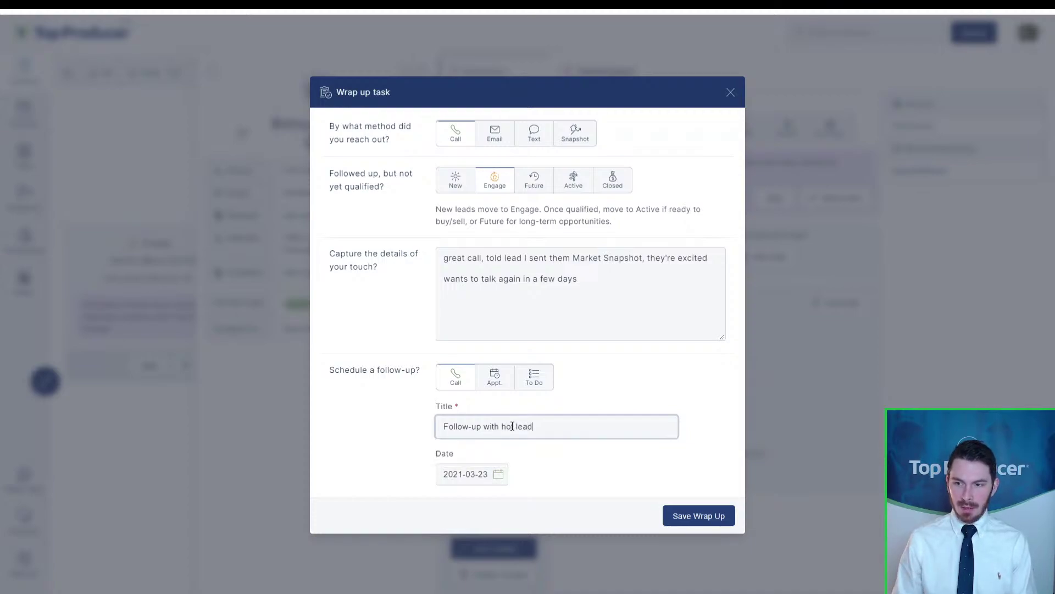
left_click(499, 474)
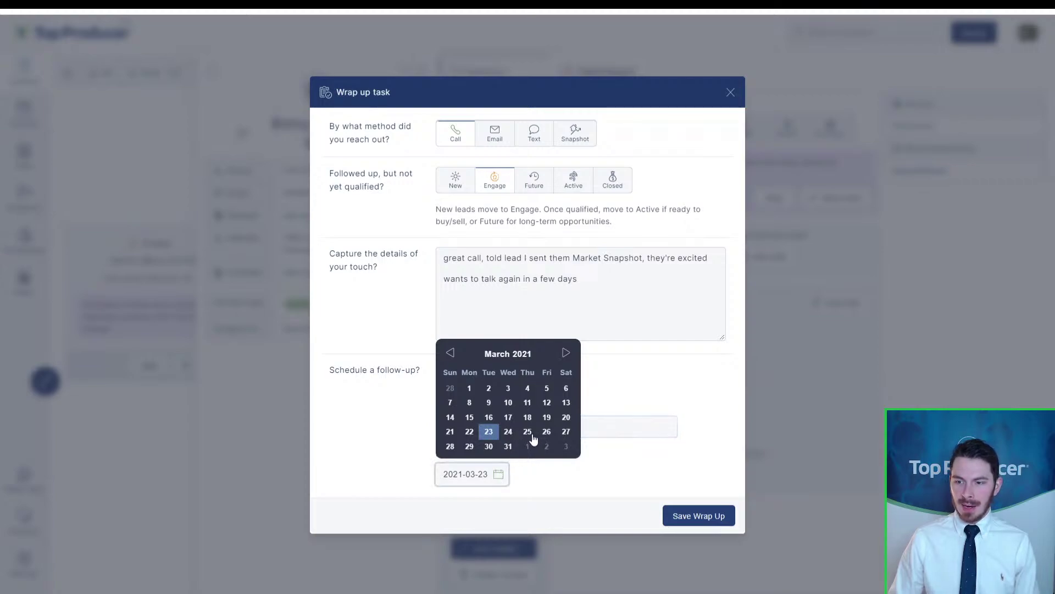
left_click(529, 432)
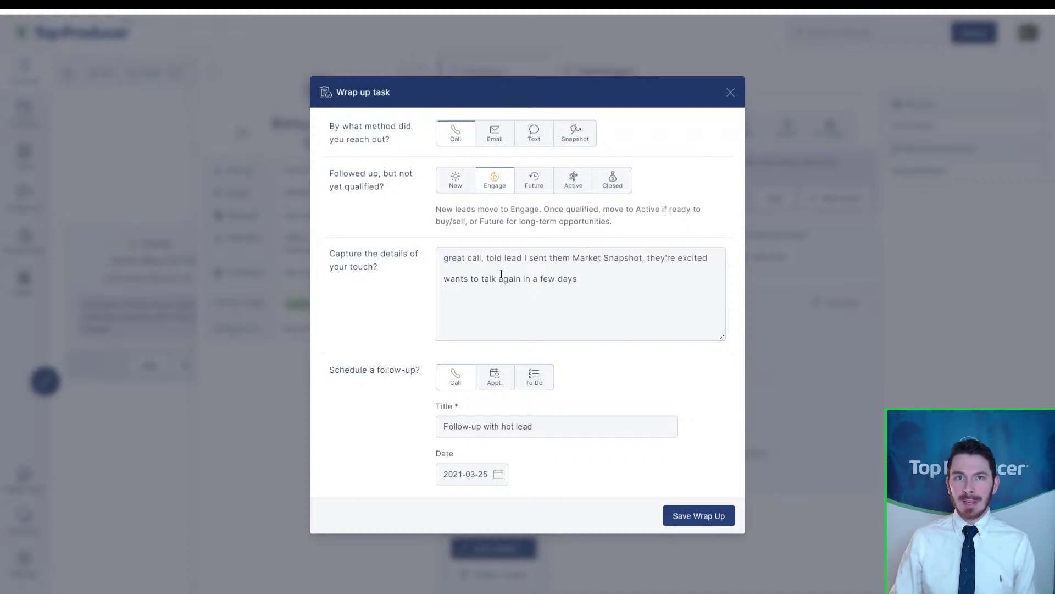
Step: Append 'around noon' to the note and make the follow-up an appointment starting 12:30
left_click(619, 281)
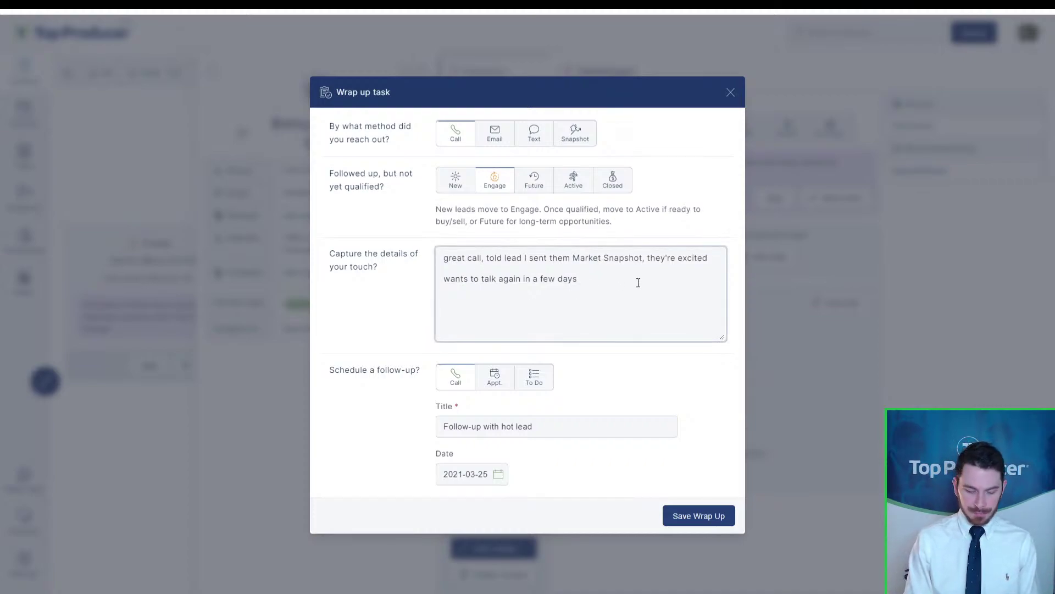
type("arou")
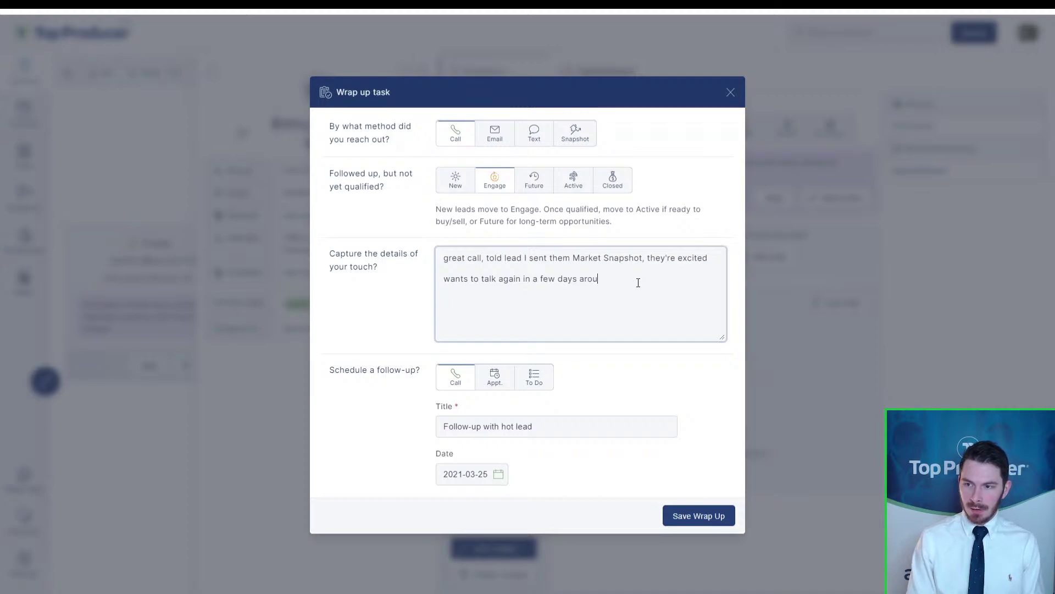
type("nd noon")
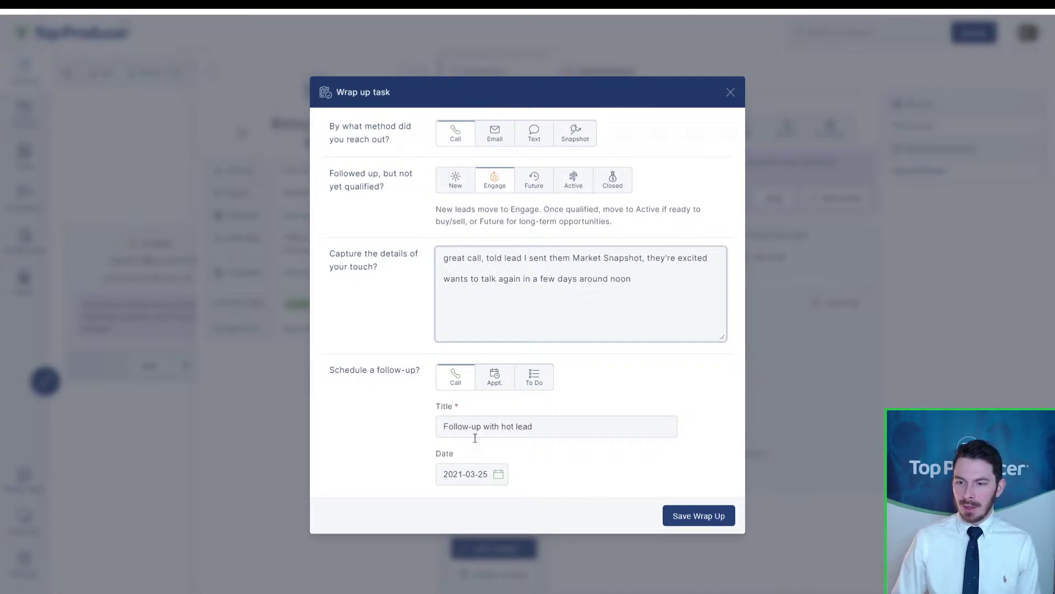
left_click(493, 385)
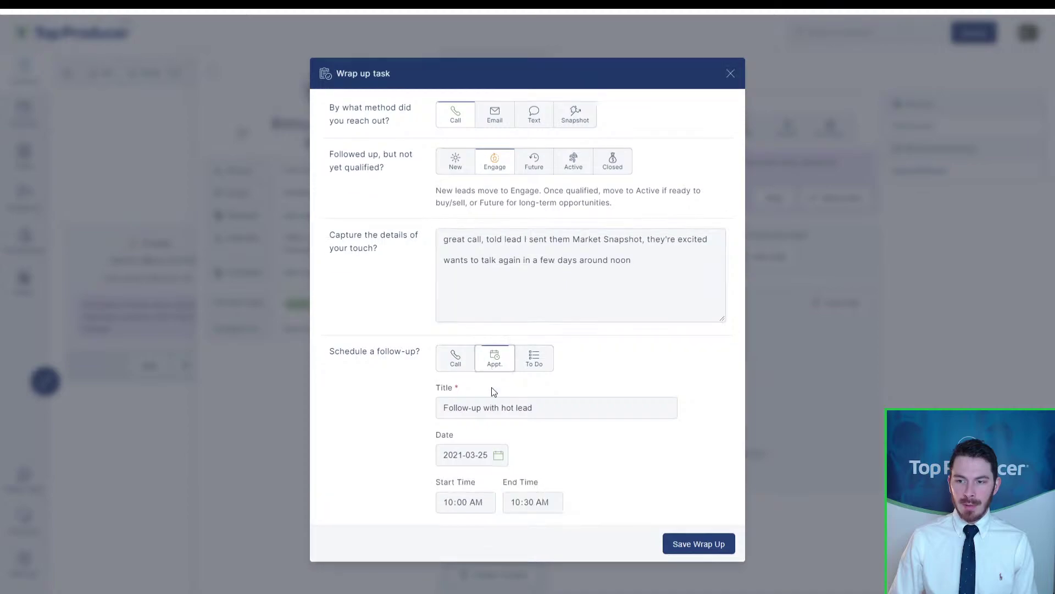
left_click(448, 503)
type("12:")
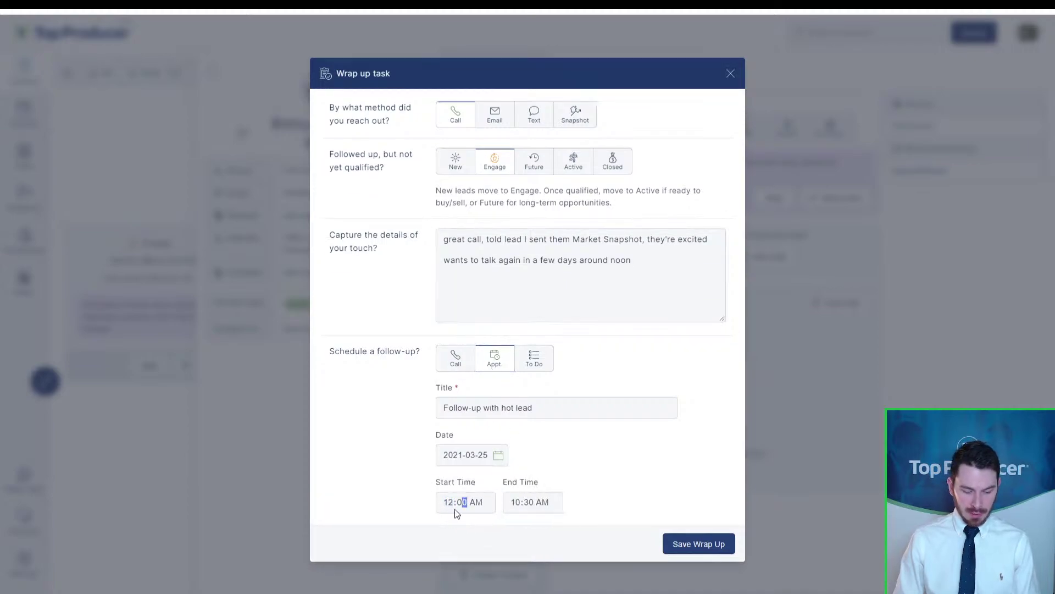
type("3")
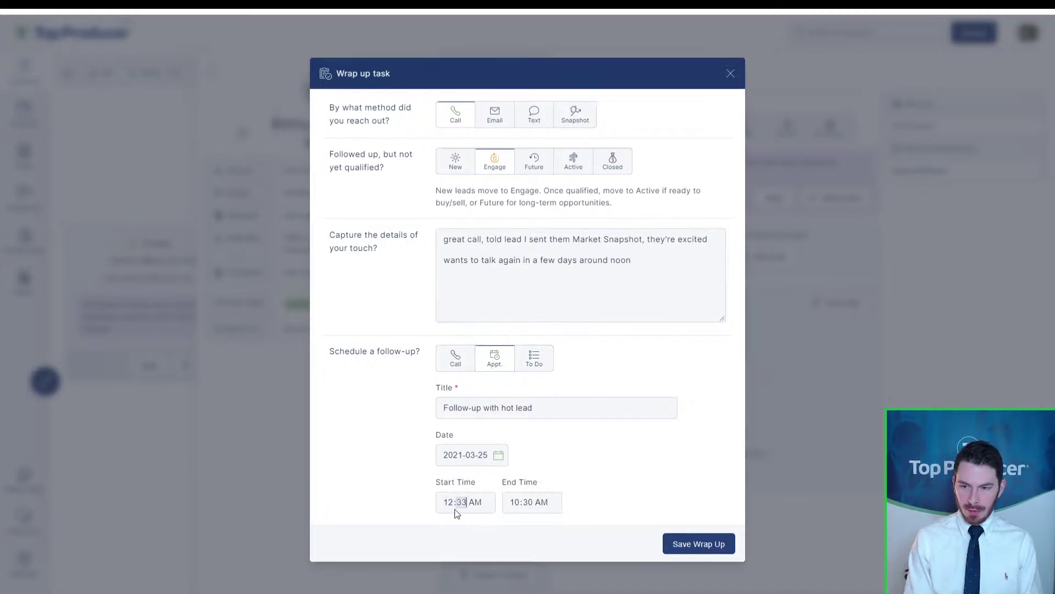
type("0")
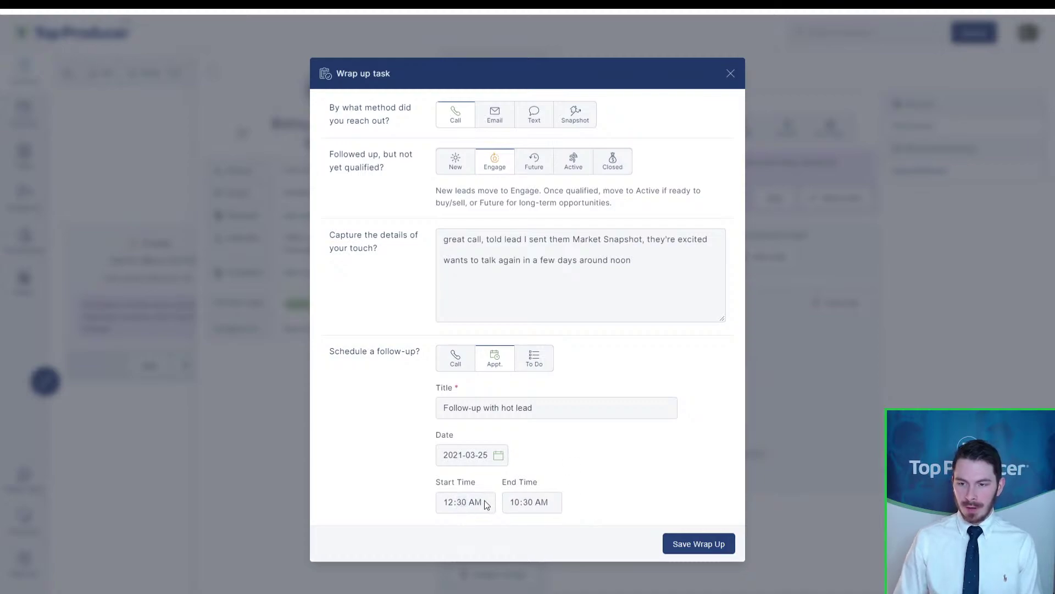
left_click(476, 505)
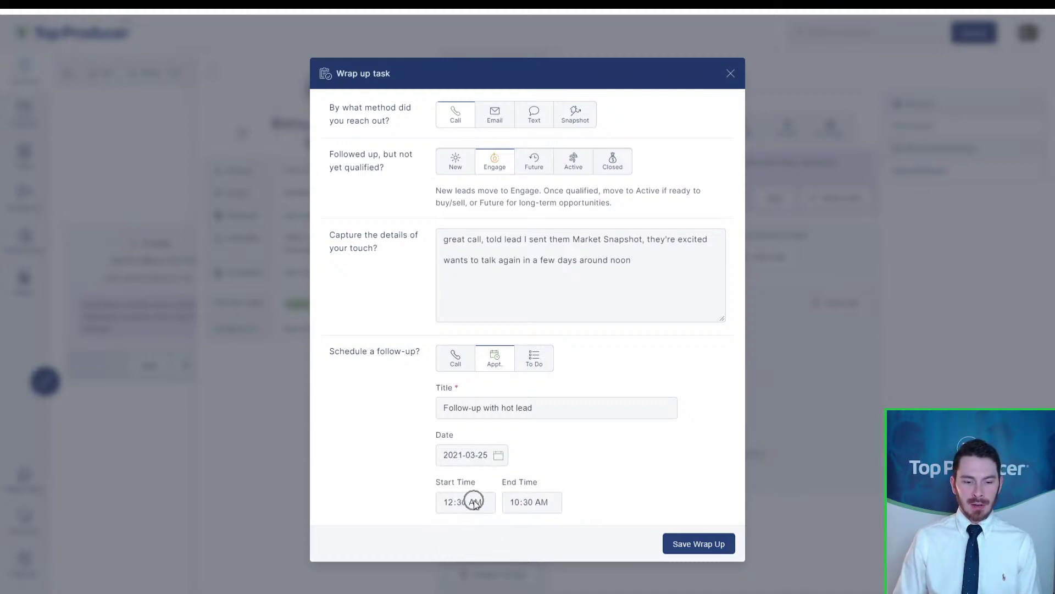
Step: Save the wrap-up, then view the contact's Dashboard with the call note under recent notes
left_click(715, 544)
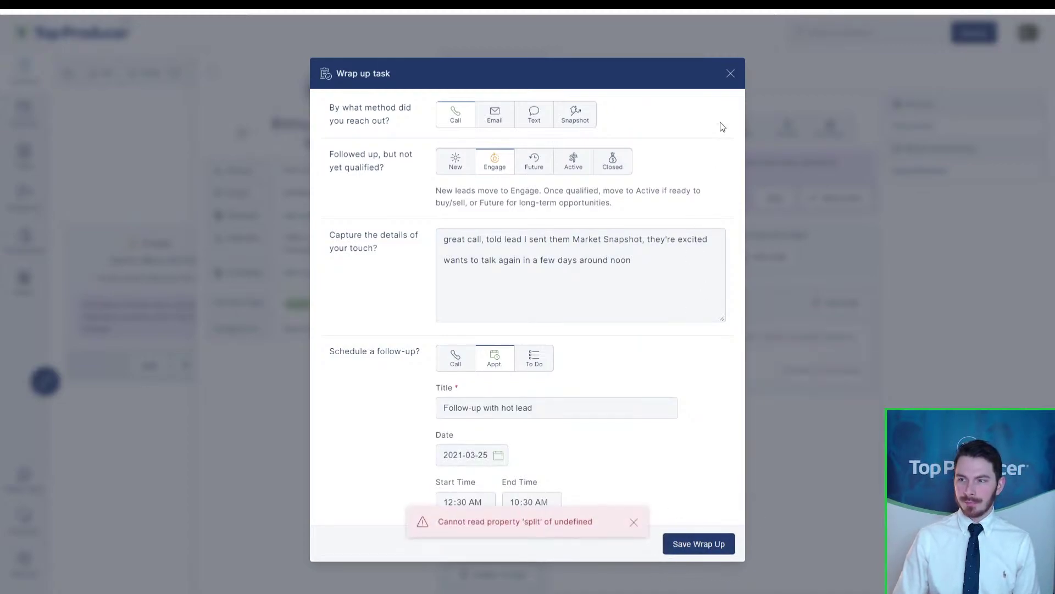
left_click(730, 73)
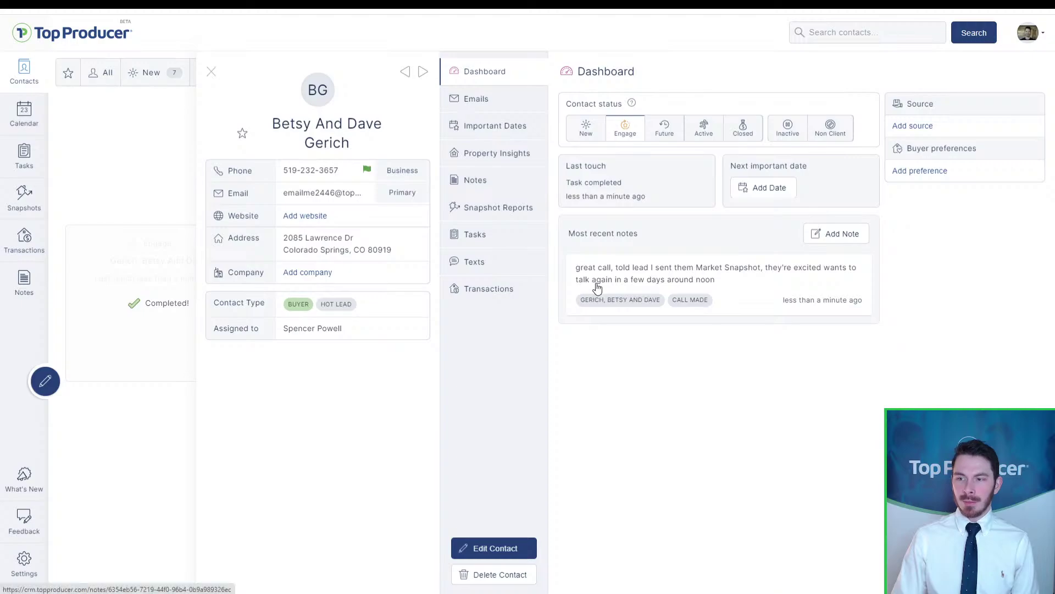
key("ctrl")
left_click(696, 306)
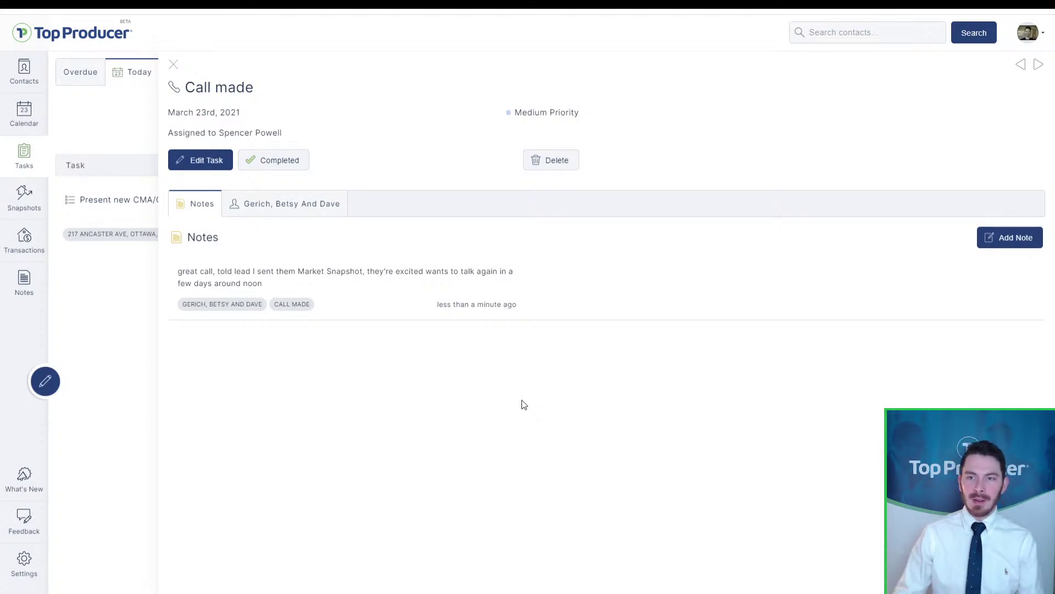
left_click(256, 206)
scroll(576, 376, "down", 1)
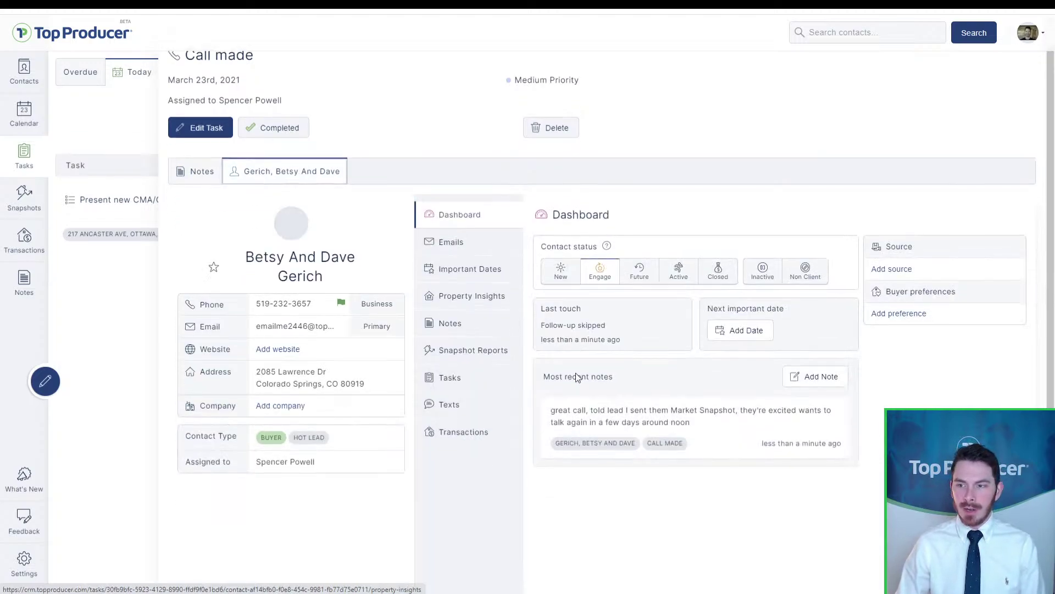
scroll(576, 376, "down", 3)
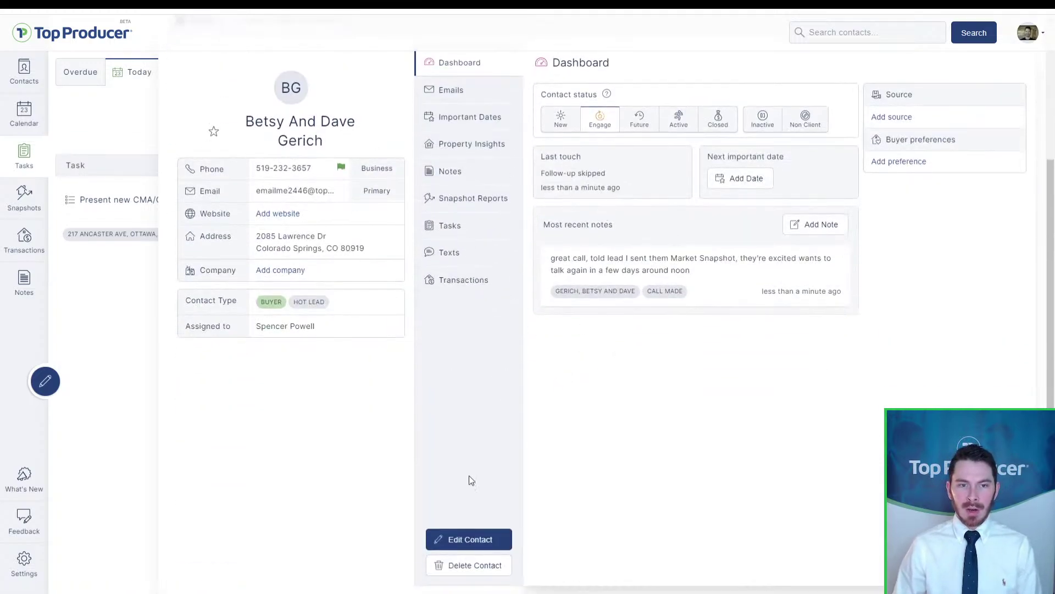